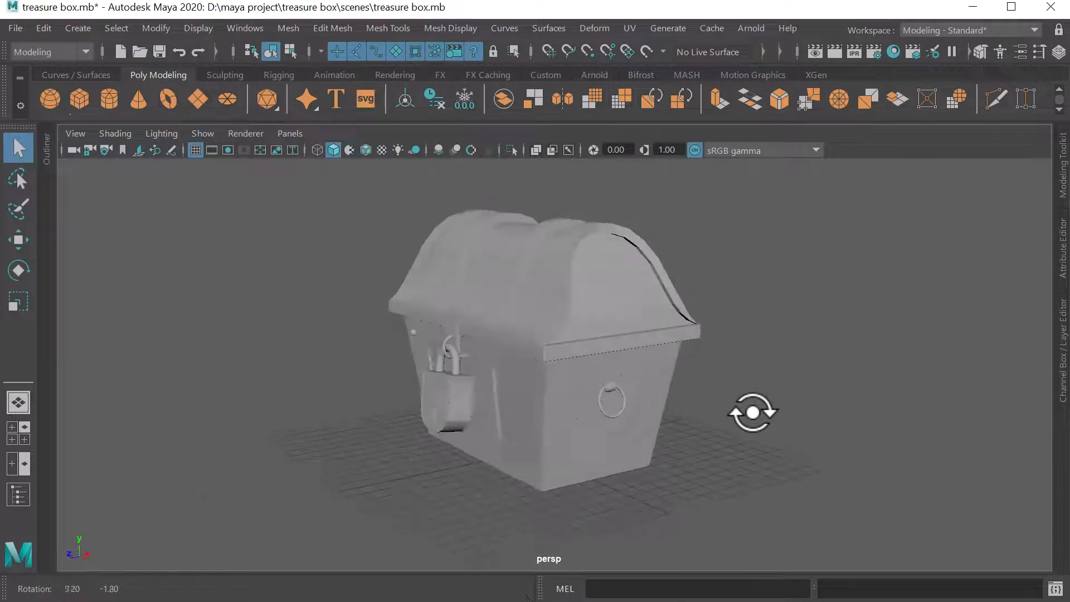
- Examine the treasure chest model from several angles, selecting its padlock, box body and lid in turn
left_click_drag(604, 446, 696, 426, "alt")
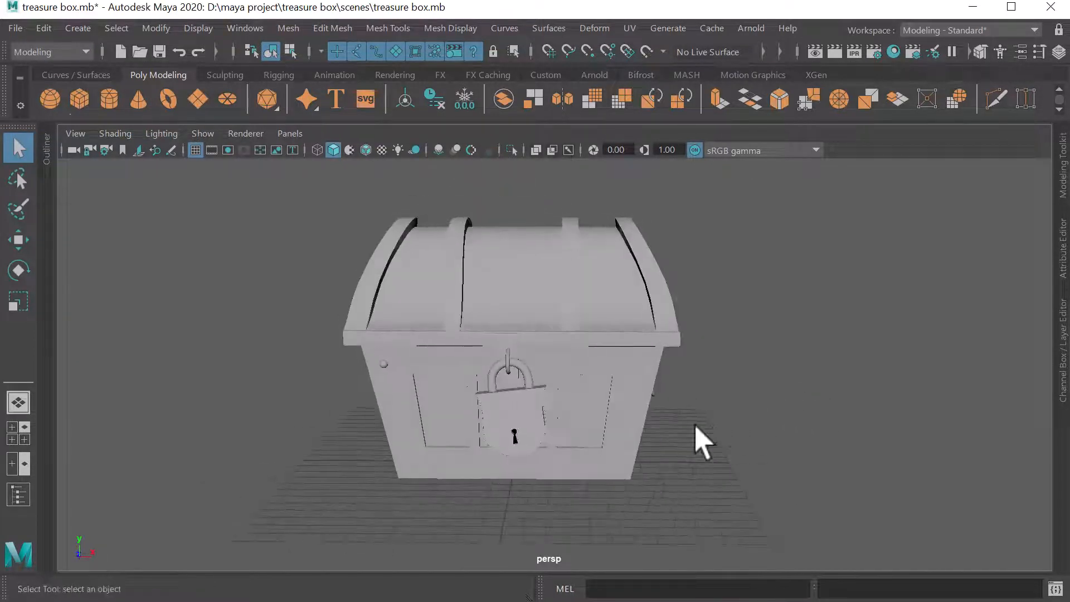
left_click(638, 421)
left_click(641, 323)
left_click(531, 422)
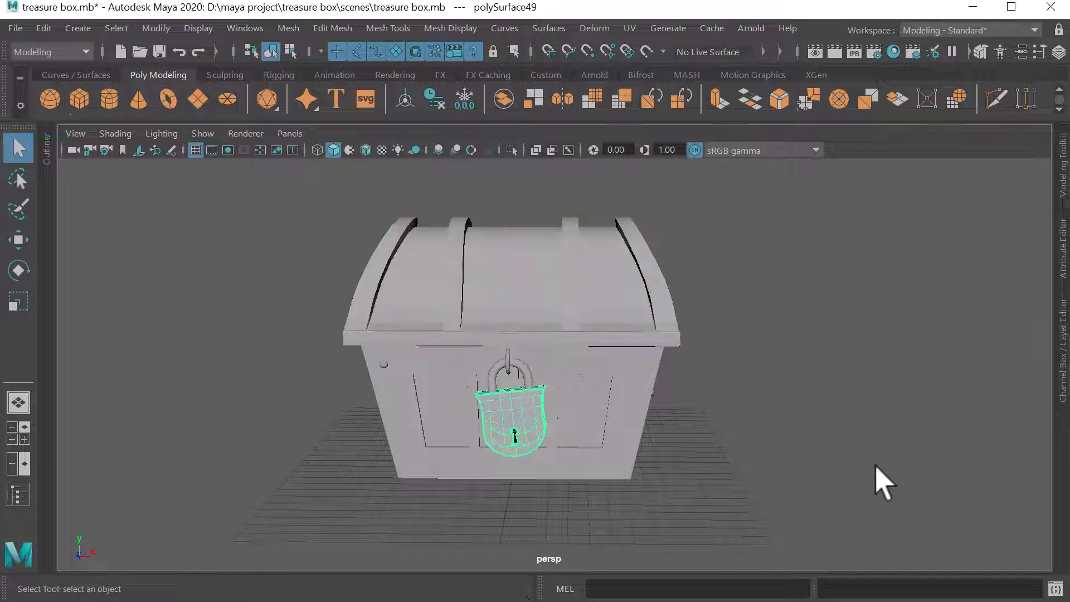
left_click(793, 354)
left_click_drag(793, 354, 750, 406, "alt")
left_click(629, 387)
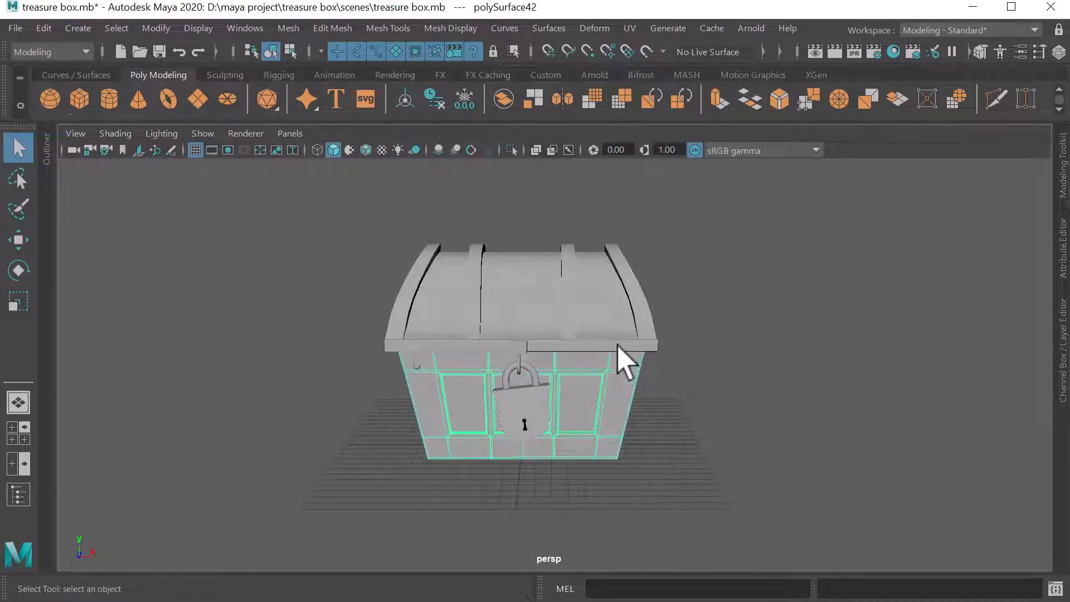
left_click(625, 334)
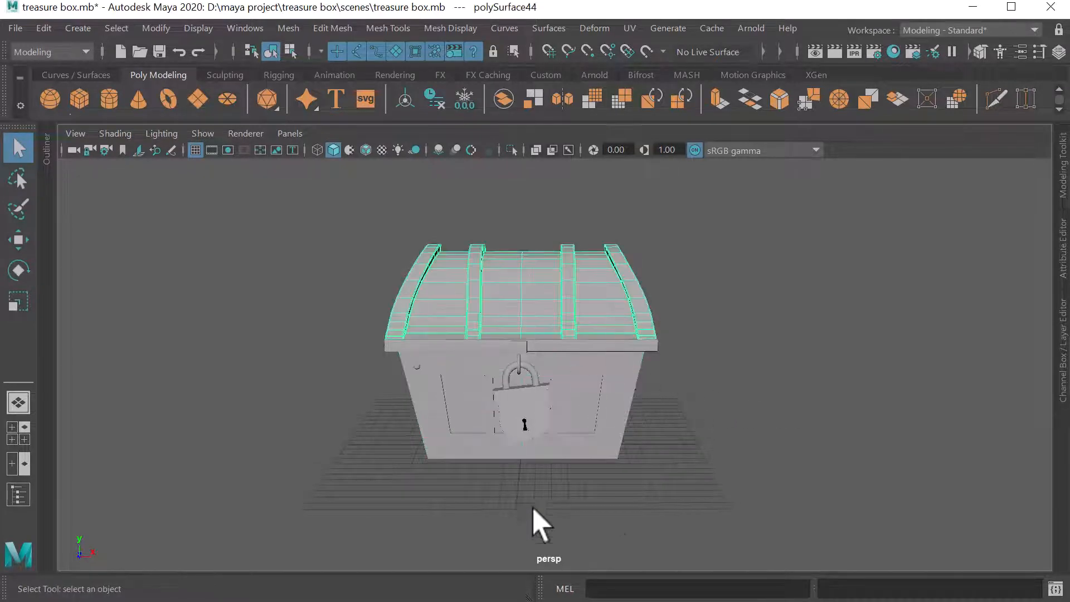
- Switch to Google Chrome and search the web for "wraping in maya"
left_click(973, 8)
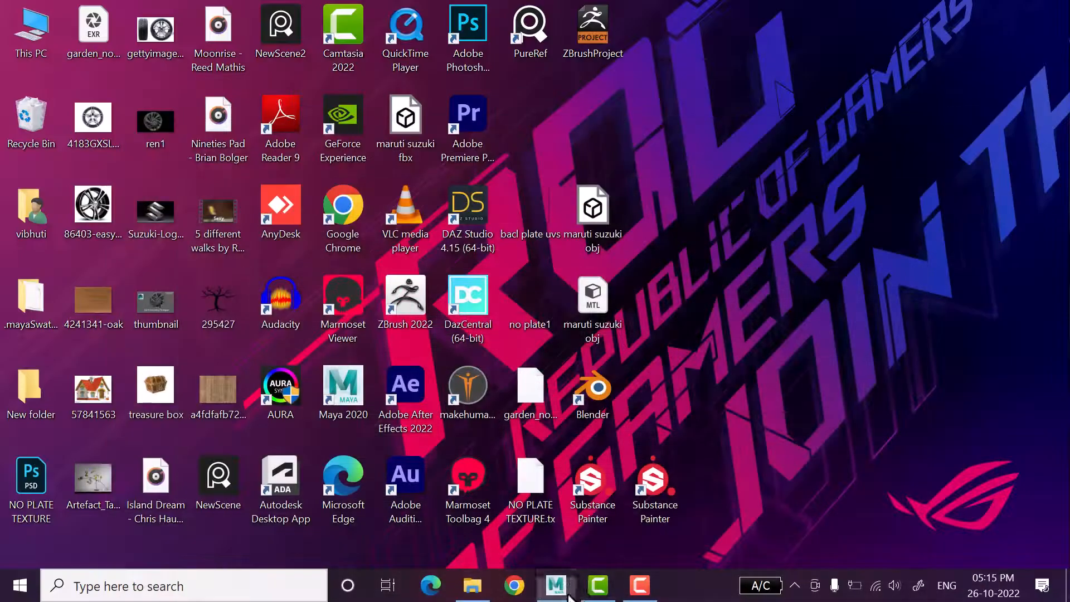
left_click(513, 585)
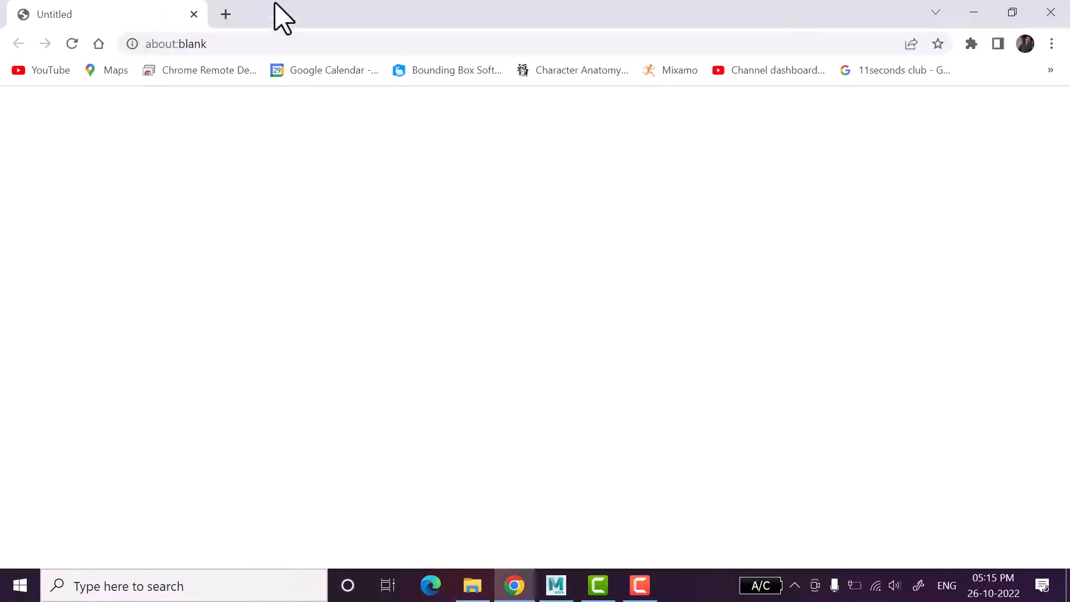
left_click(253, 44)
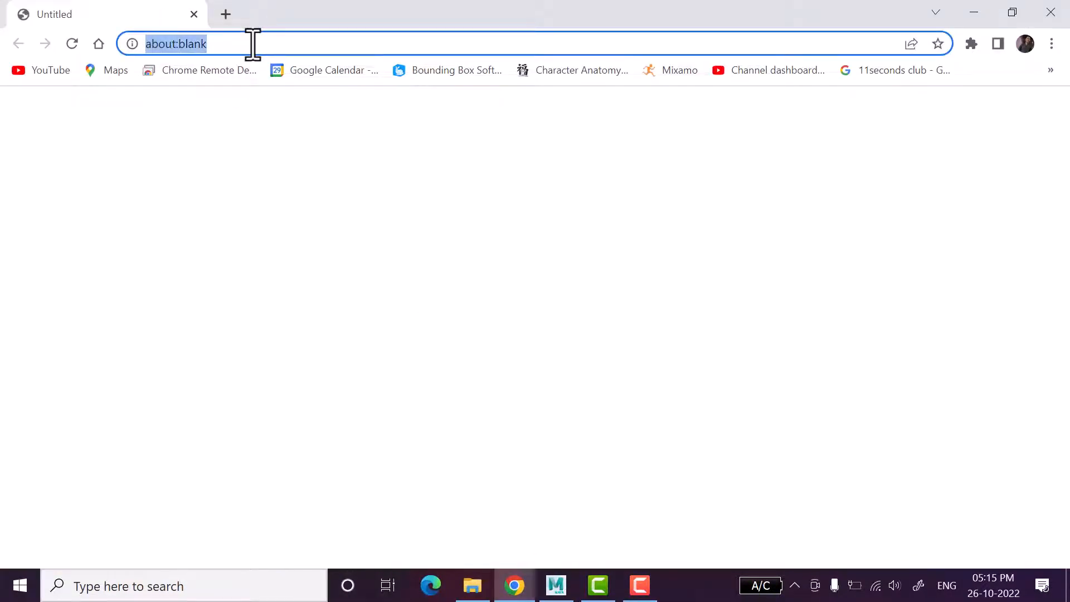
type("wrsa")
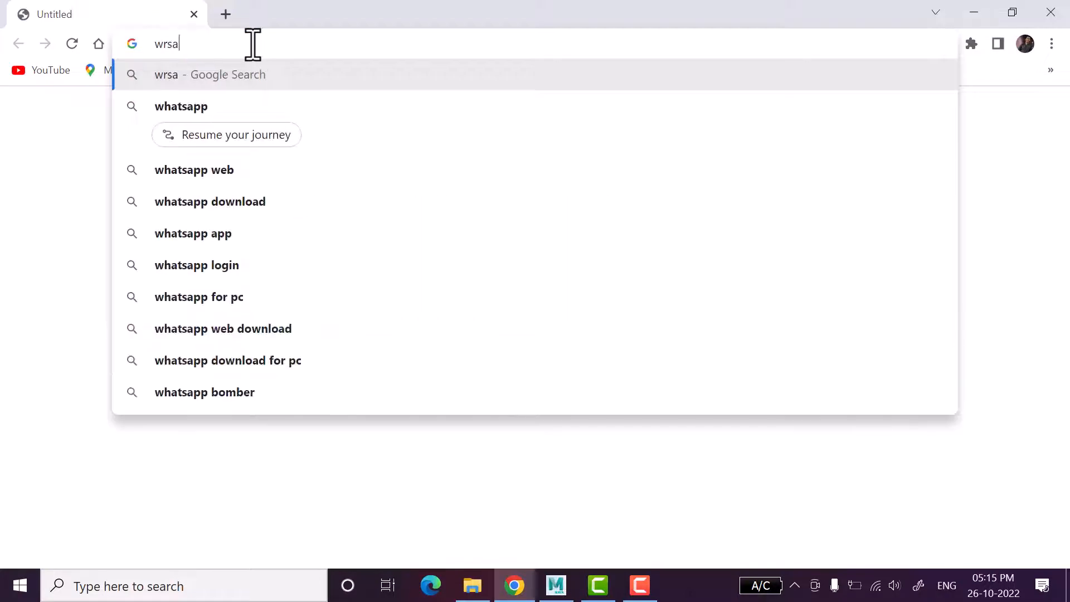
type("apin")
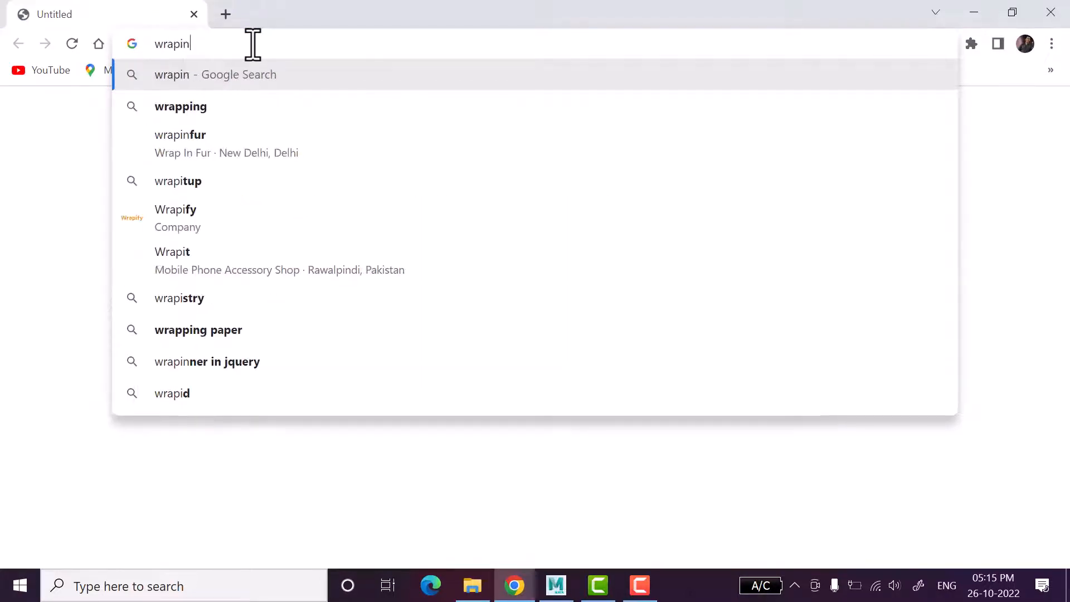
type("g in maya")
key("Return")
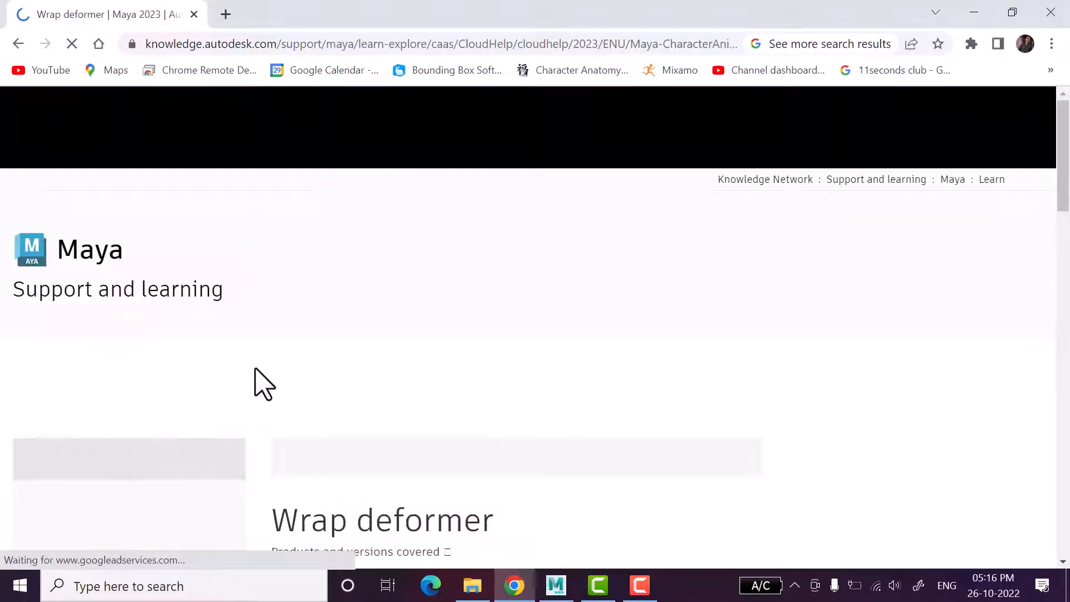
- Skim the Autodesk Wrap deformer help page, then return to the search results and look through them
scroll(240, 359, "down", 10)
scroll(249, 365, "down", 8)
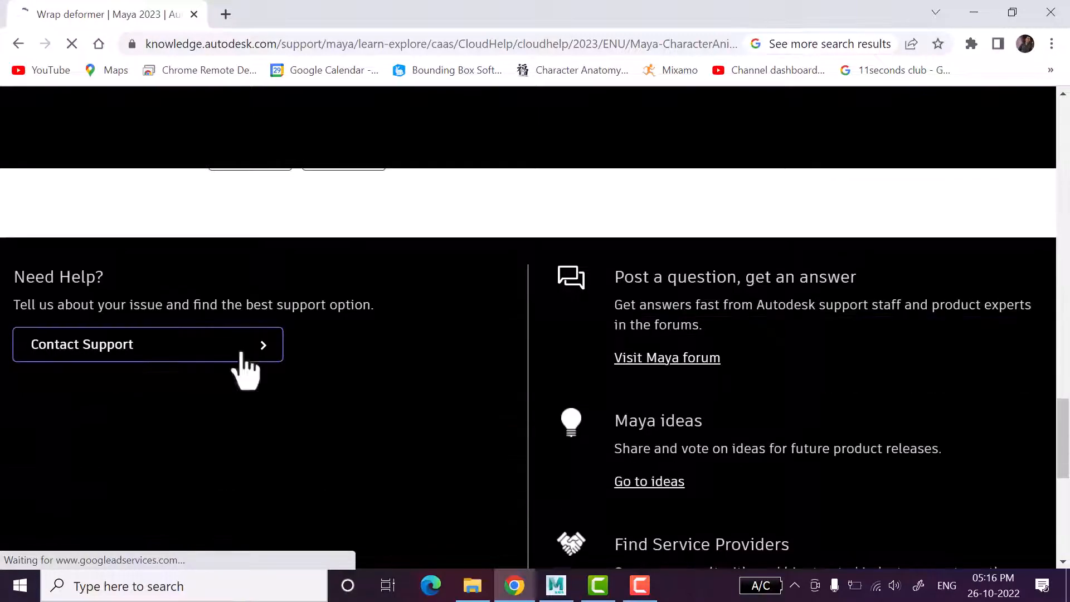
scroll(248, 365, "up", 15)
scroll(249, 365, "up", 10)
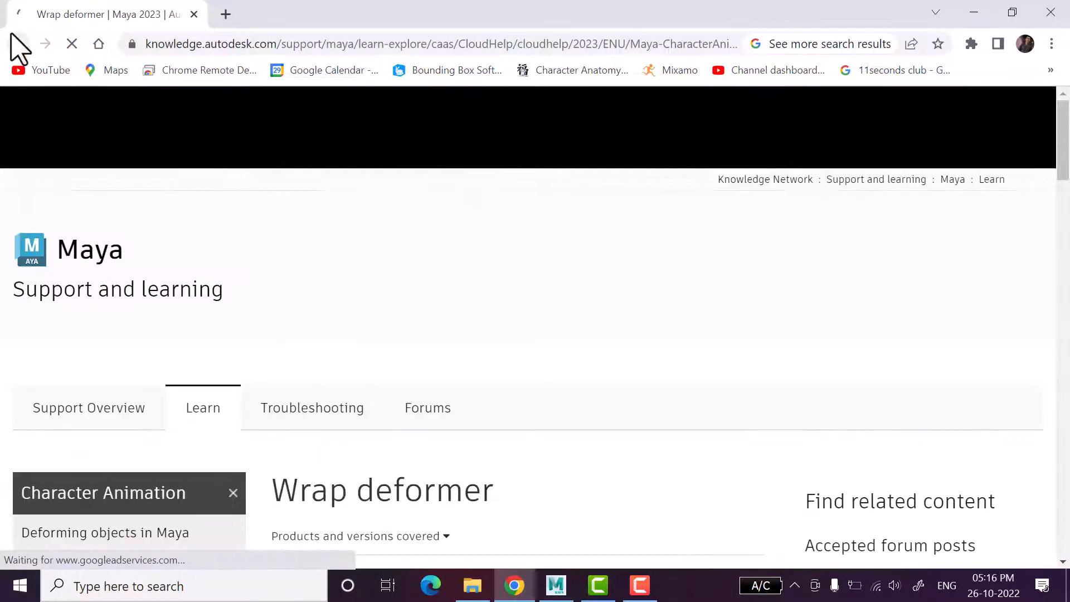
left_click(17, 43)
scroll(270, 353, "down", 15)
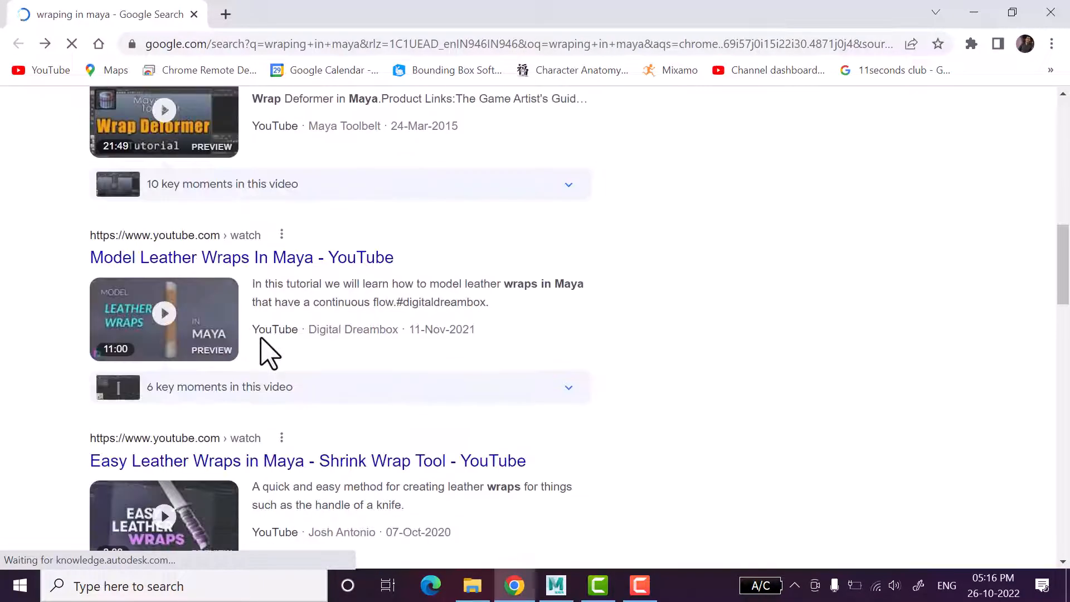
scroll(270, 353, "down", 7)
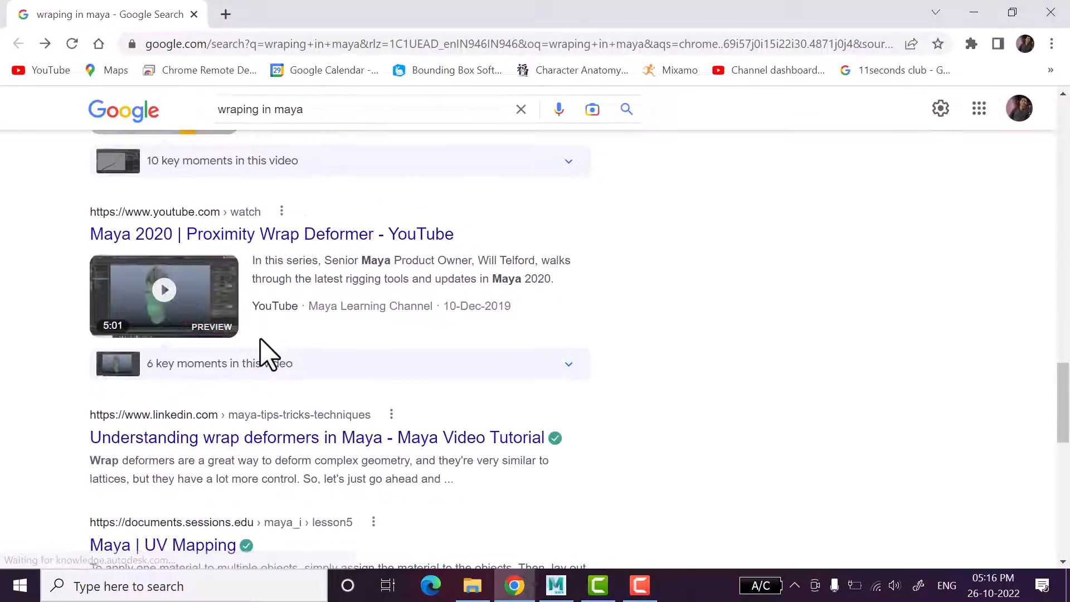
- Look through the image results for "wrapping in maya"
scroll(267, 353, "up", 20)
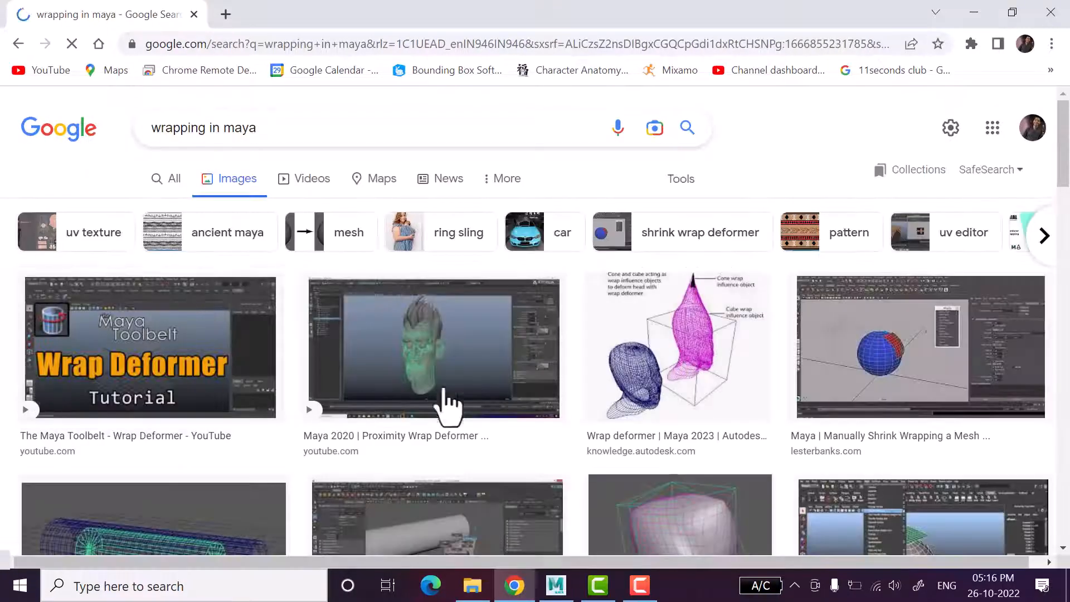
scroll(382, 420, "down", 5)
scroll(370, 375, "down", 4)
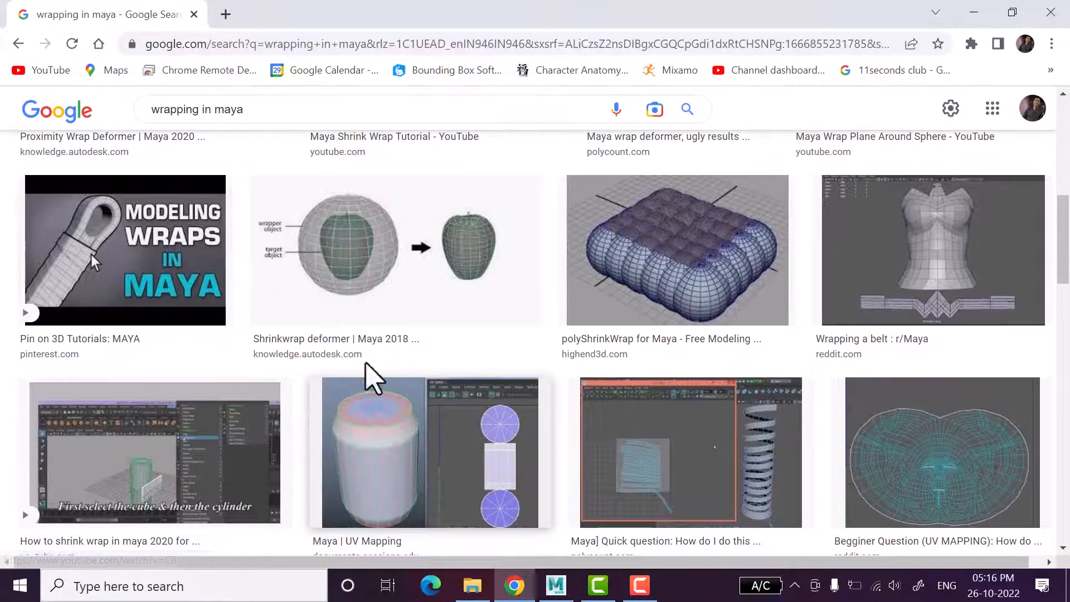
scroll(370, 375, "up", 6)
- Change the image search query to "wrapping concept in maya" and run it
left_click(384, 118)
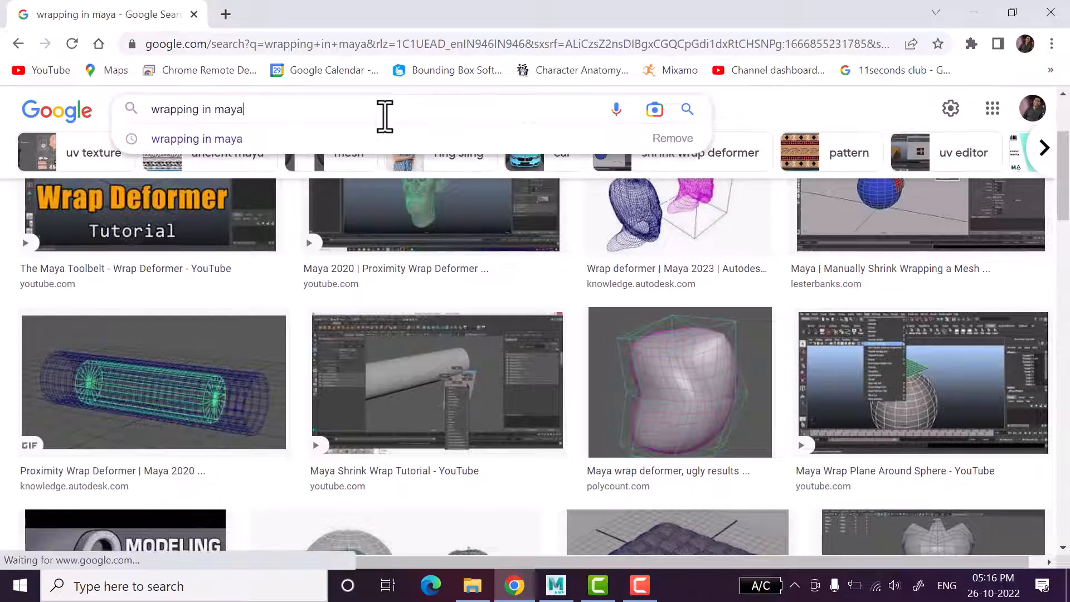
key("BackSpace")
key("BackSpace")
key("BackSpace")
key("BackSpace")
key("BackSpace")
type("c")
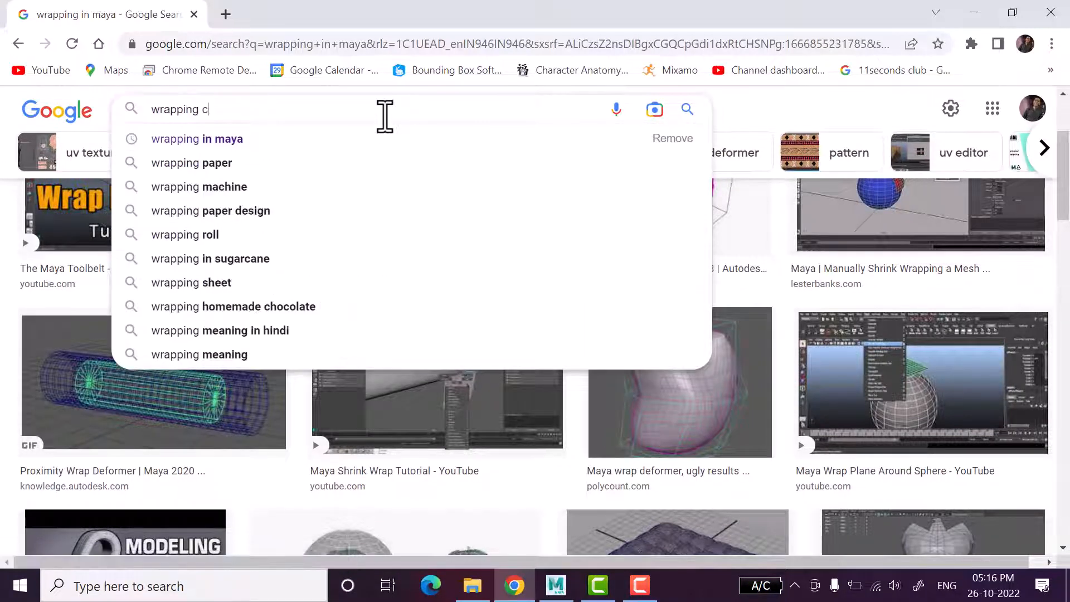
type("oncept in maya")
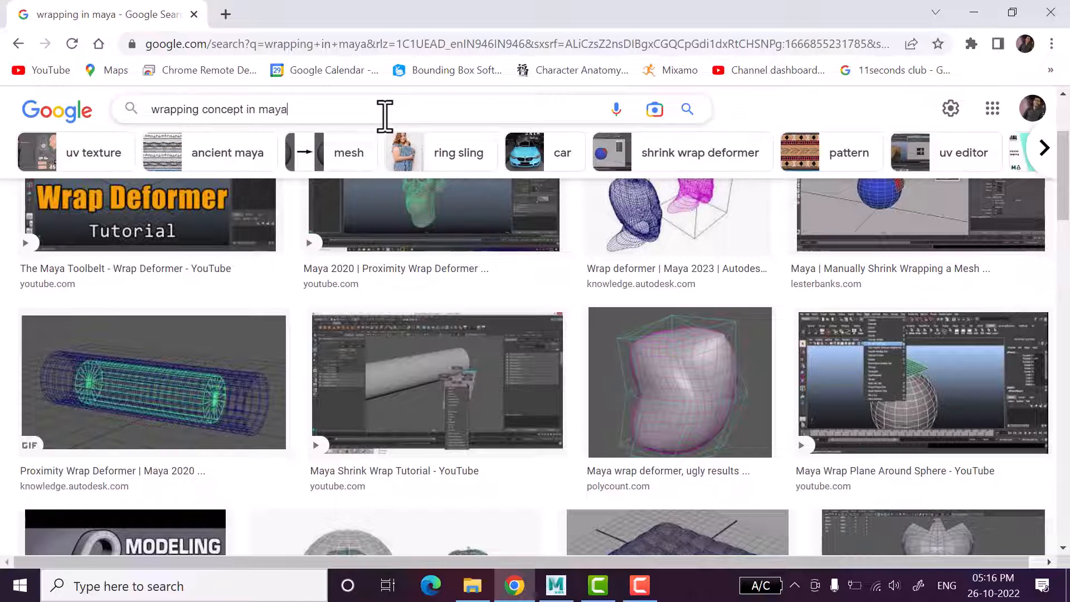
key("Return")
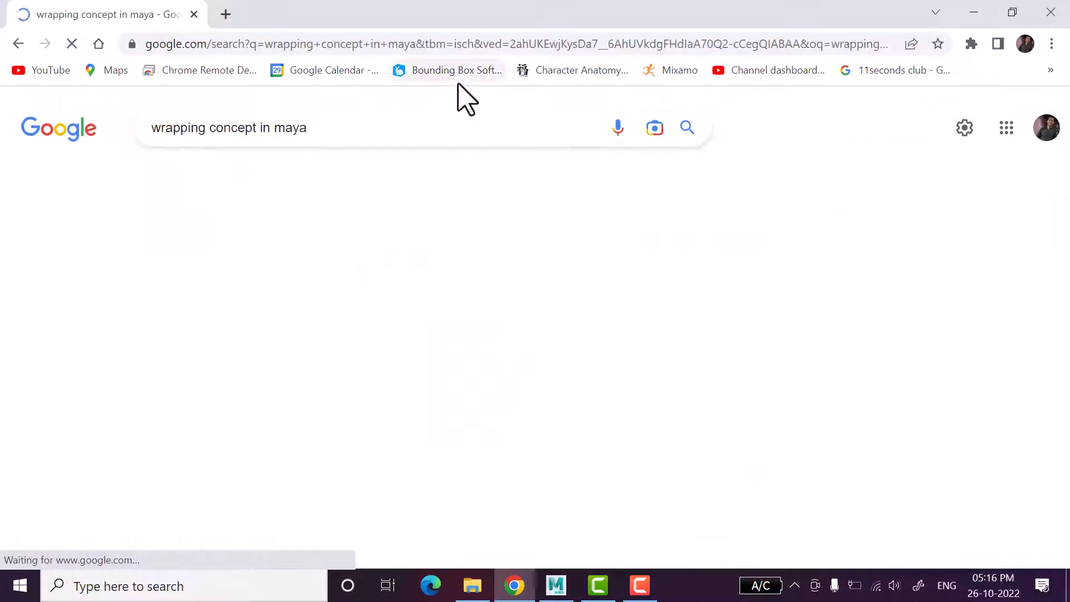
- Look through the image results for a wrapping illustration and narrow them to the "uv texture" category
scroll(228, 393, "down", 4)
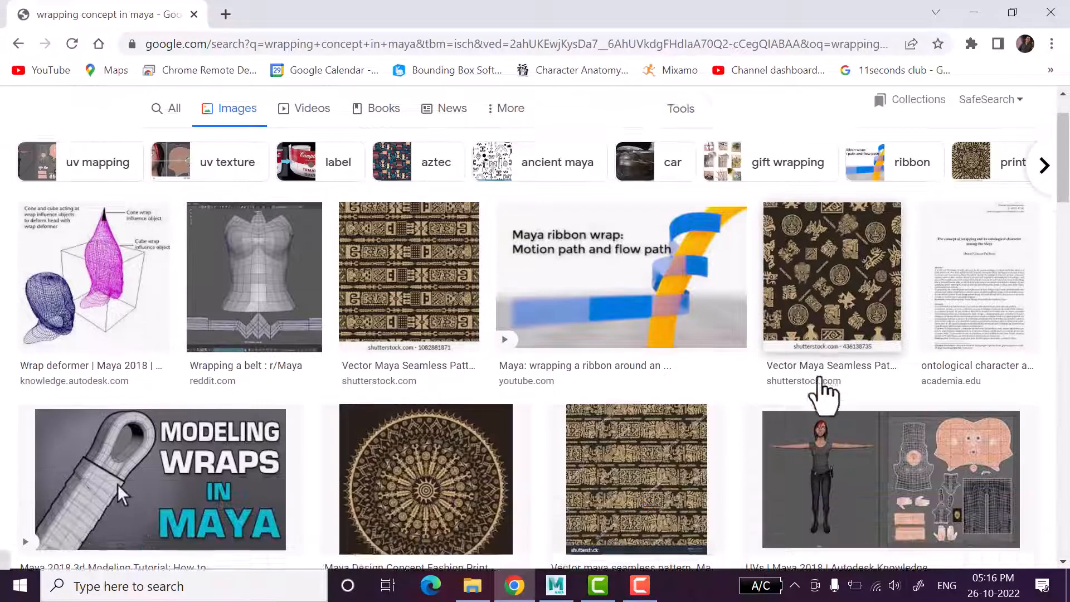
scroll(552, 445, "down", 4)
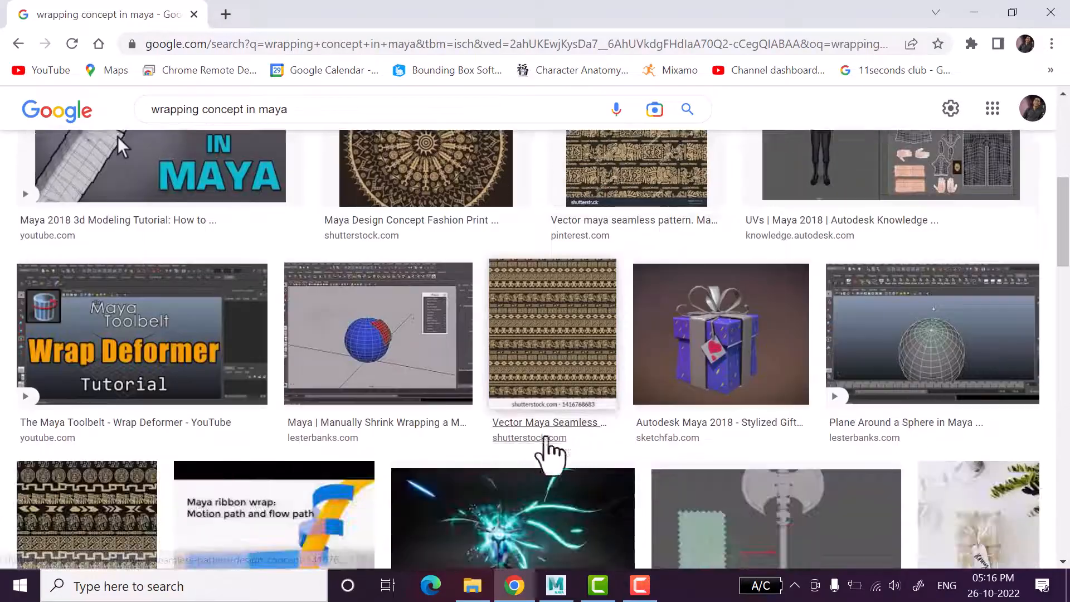
scroll(286, 387, "down", 5)
scroll(370, 394, "down", 10)
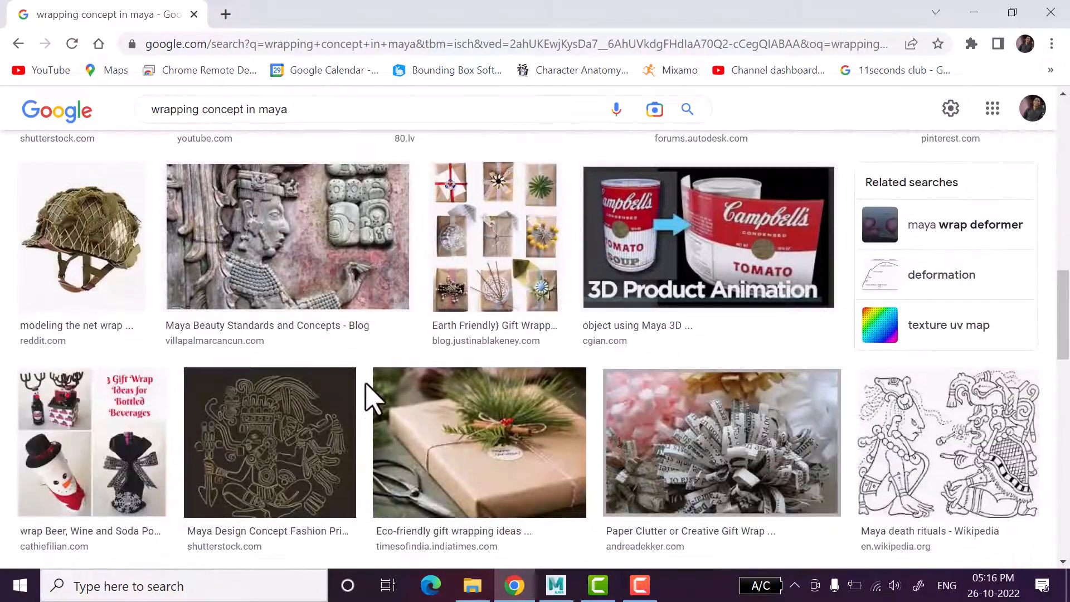
scroll(384, 383, "up", 16)
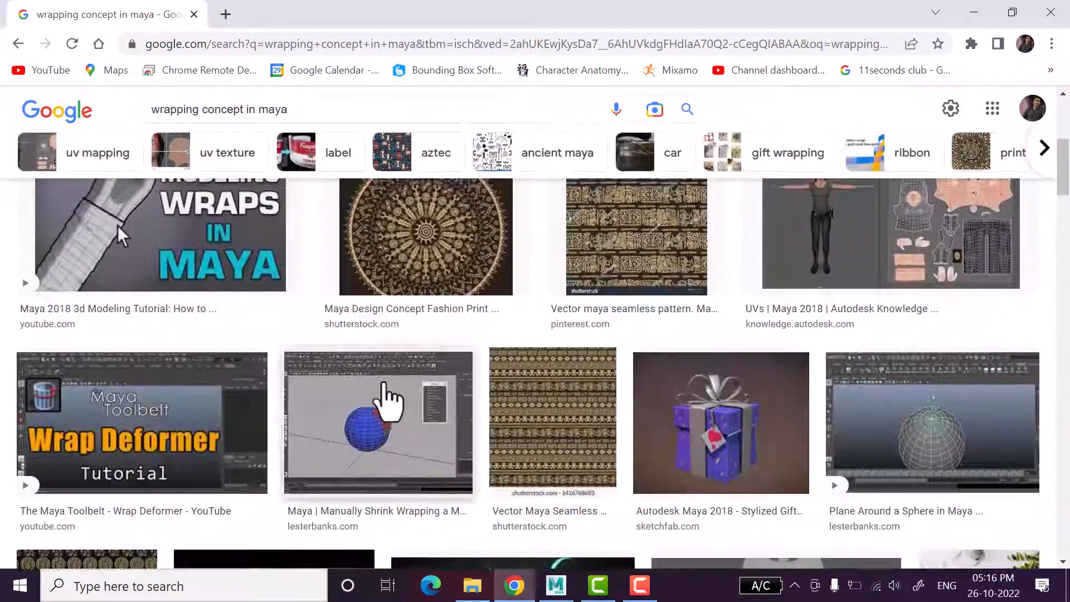
left_click(226, 236)
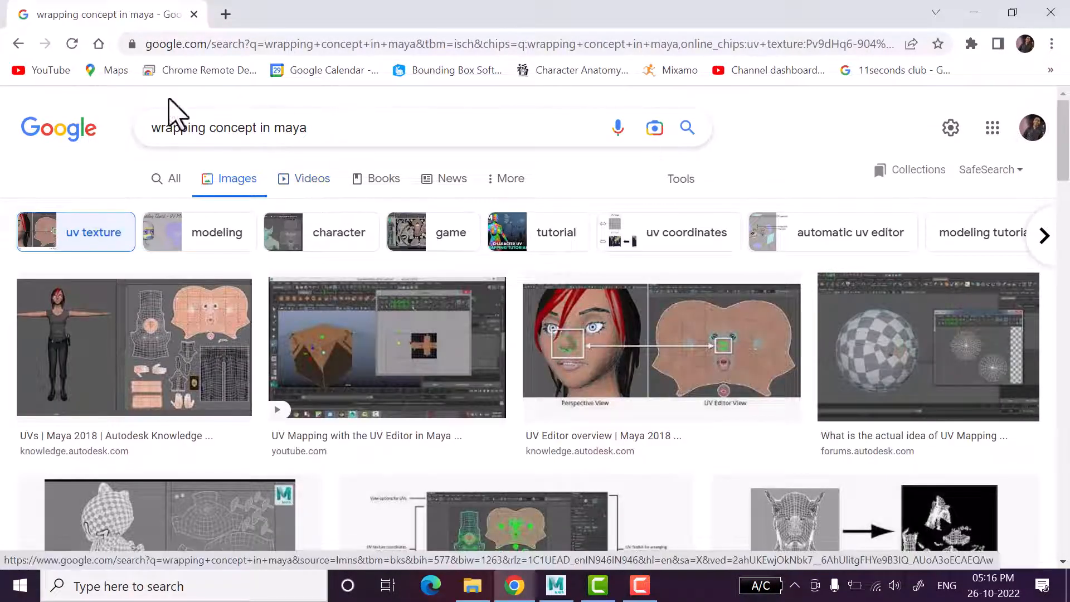
- Return to the Google home page and search for "uv mapping maya"
left_click(78, 133)
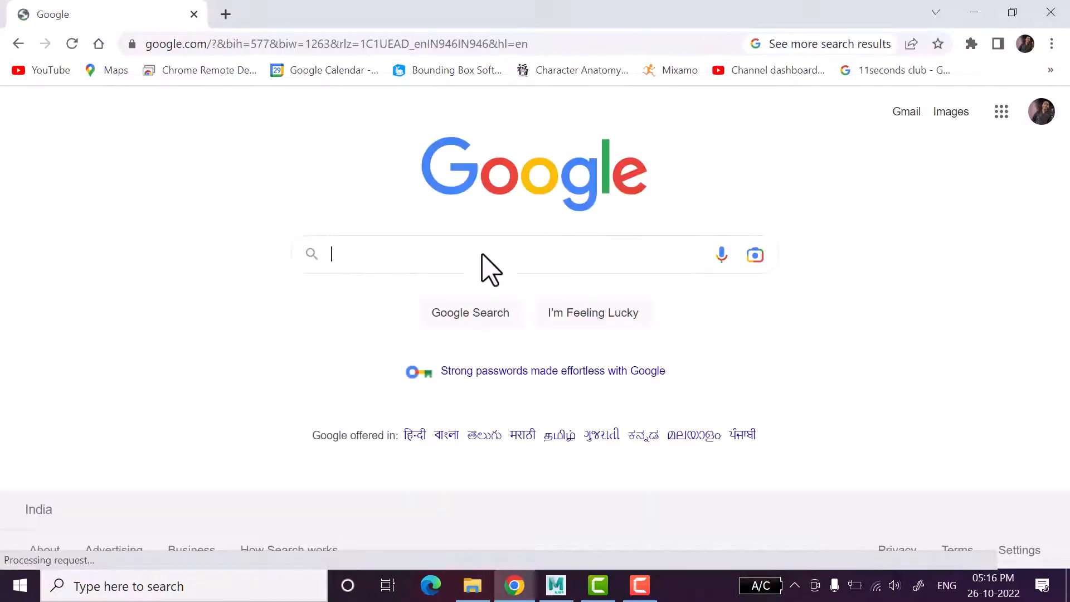
left_click(508, 254)
type("uv mapping")
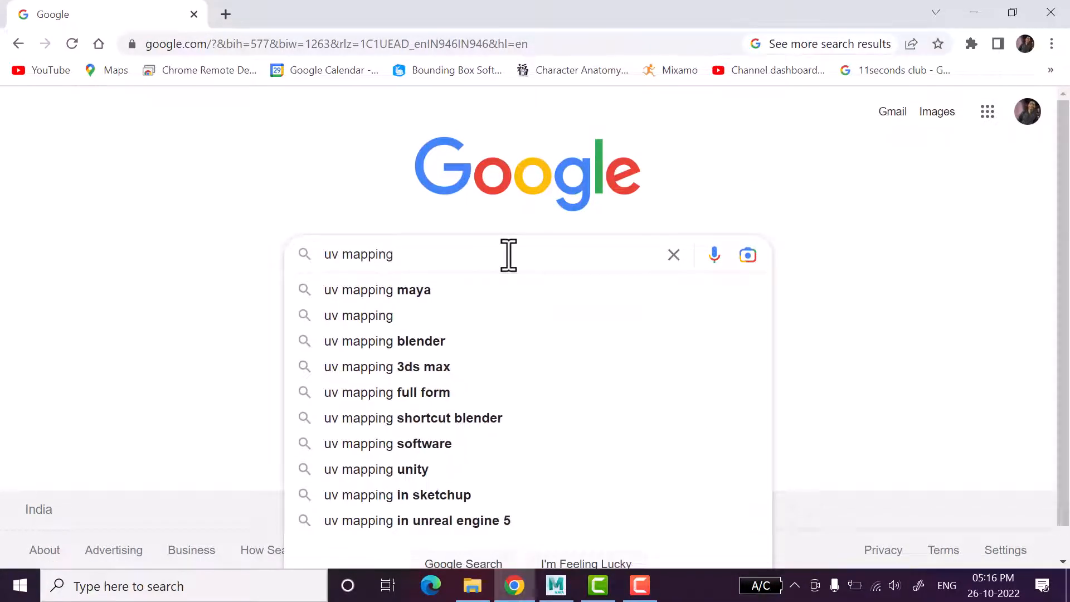
key("Down")
key("Return")
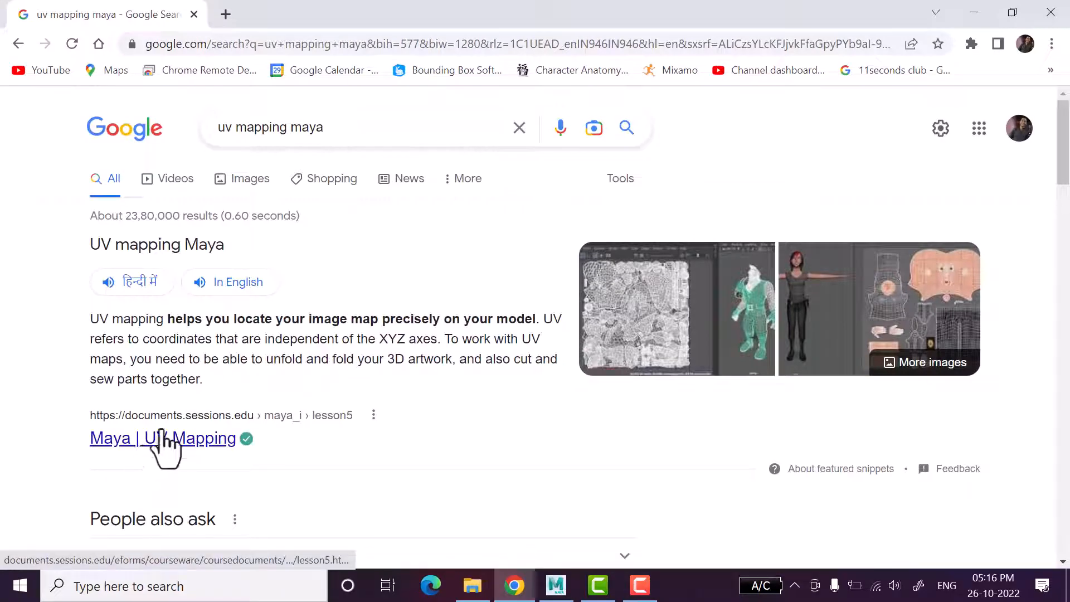
- Open the "Maya | UV Mapping" lesson from the results and find the cube's unfolded UV illustration
left_click(184, 437)
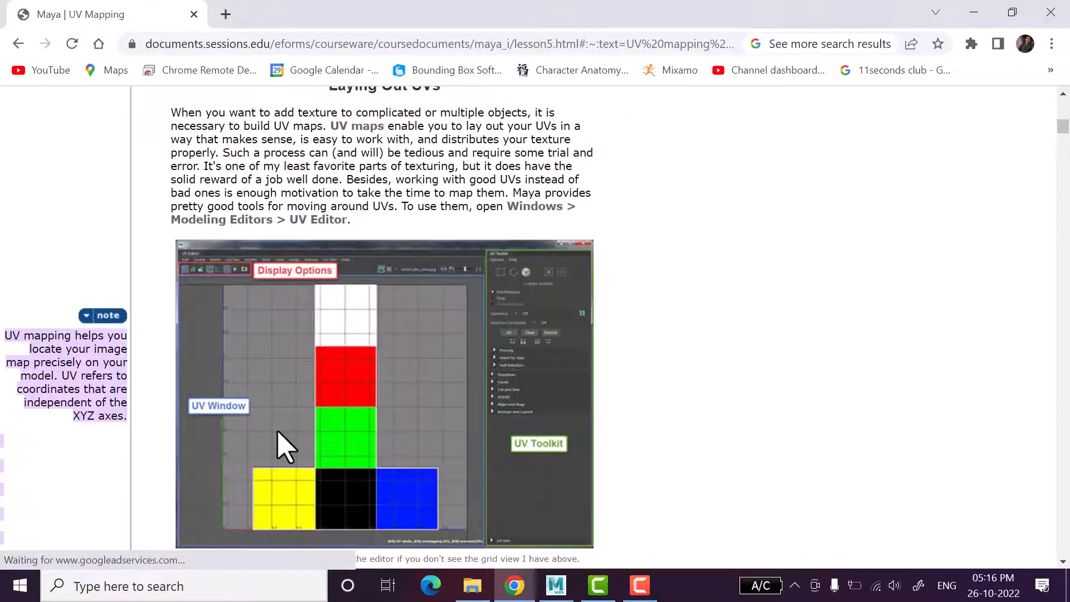
scroll(285, 446, "down", 15)
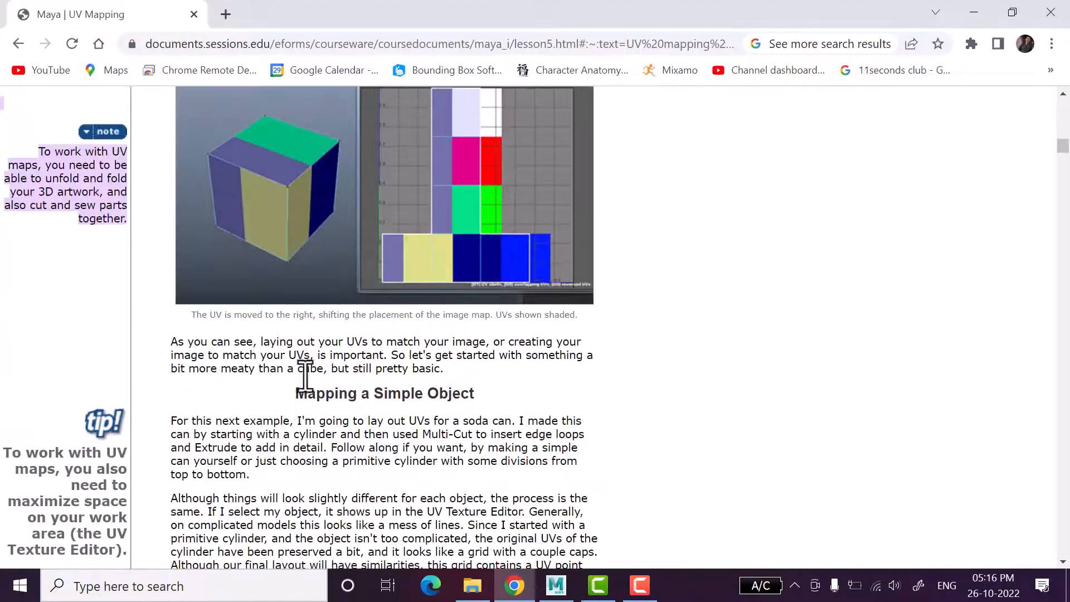
scroll(331, 295, "up", 6)
scroll(340, 491, "down", 3)
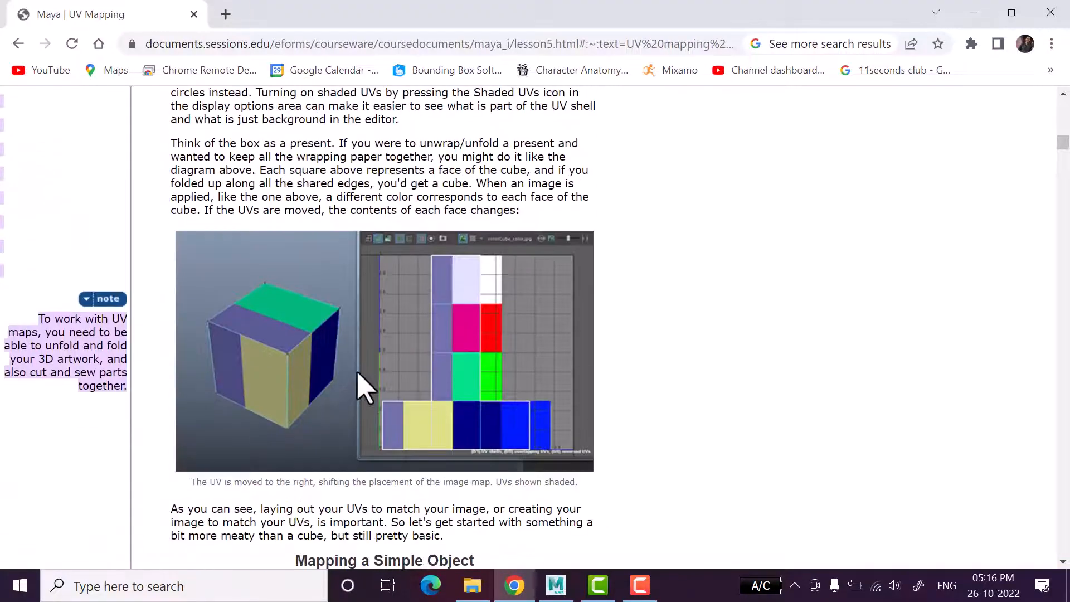
- Open the lesson's image of the coloured cube and its UV layout in a separate browser tab
right_click(394, 360)
left_click(457, 372)
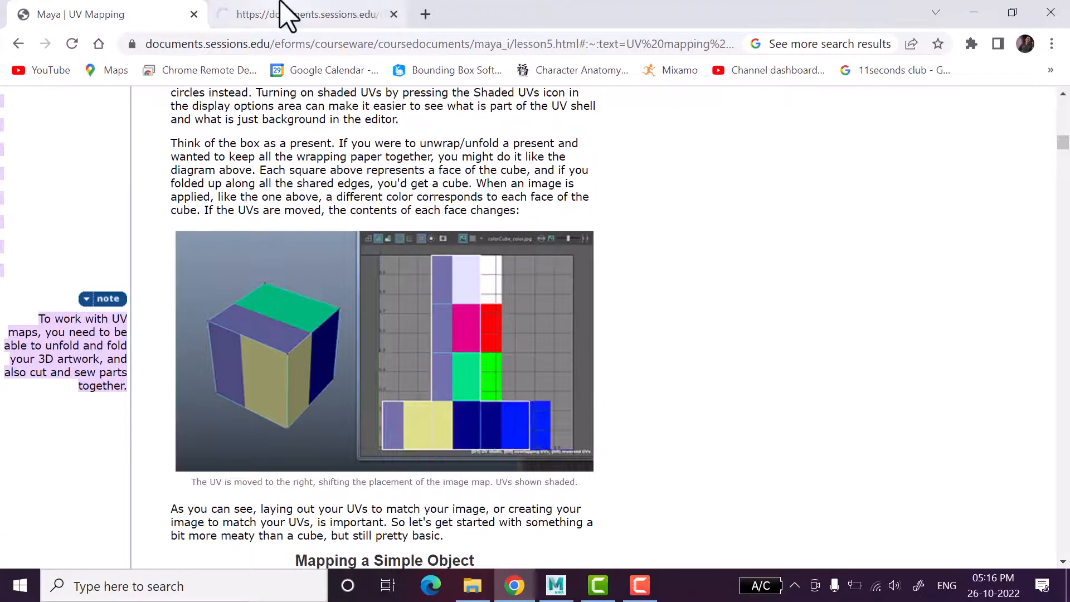
left_click(282, 13)
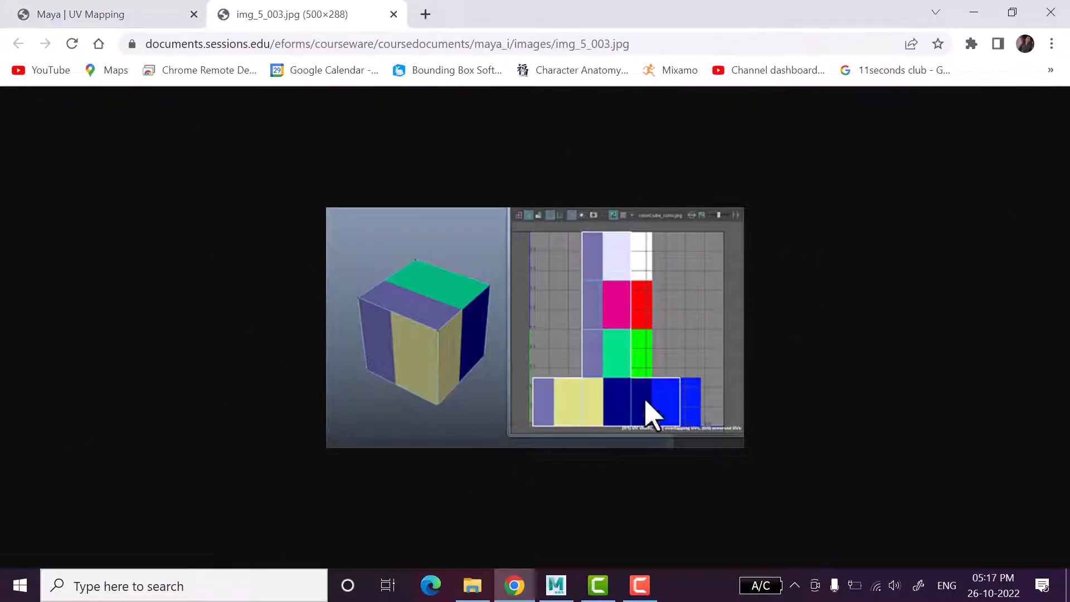
left_click(636, 594)
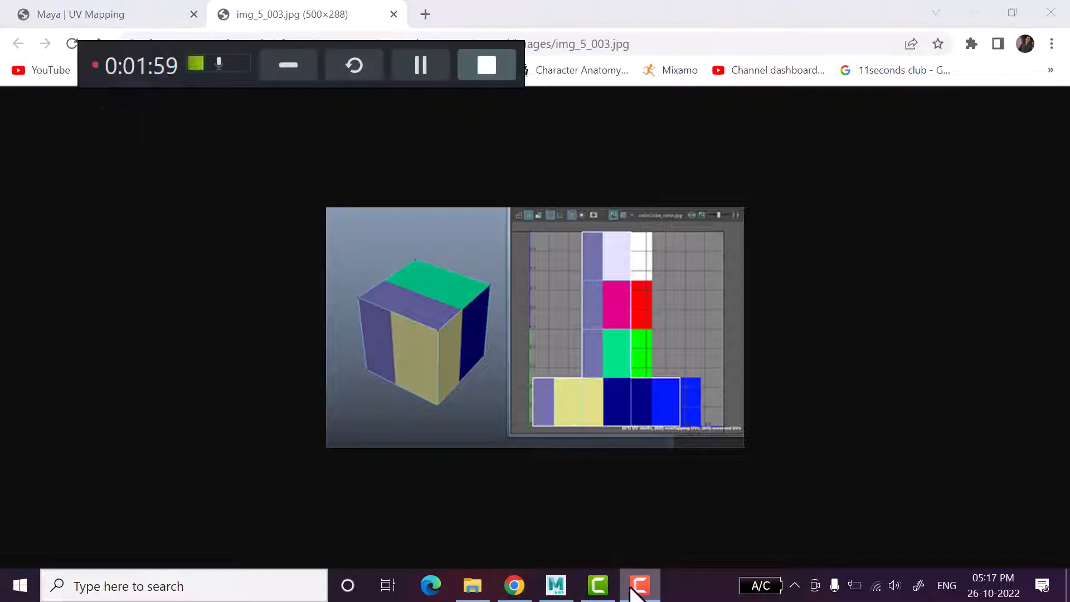
left_click(637, 591)
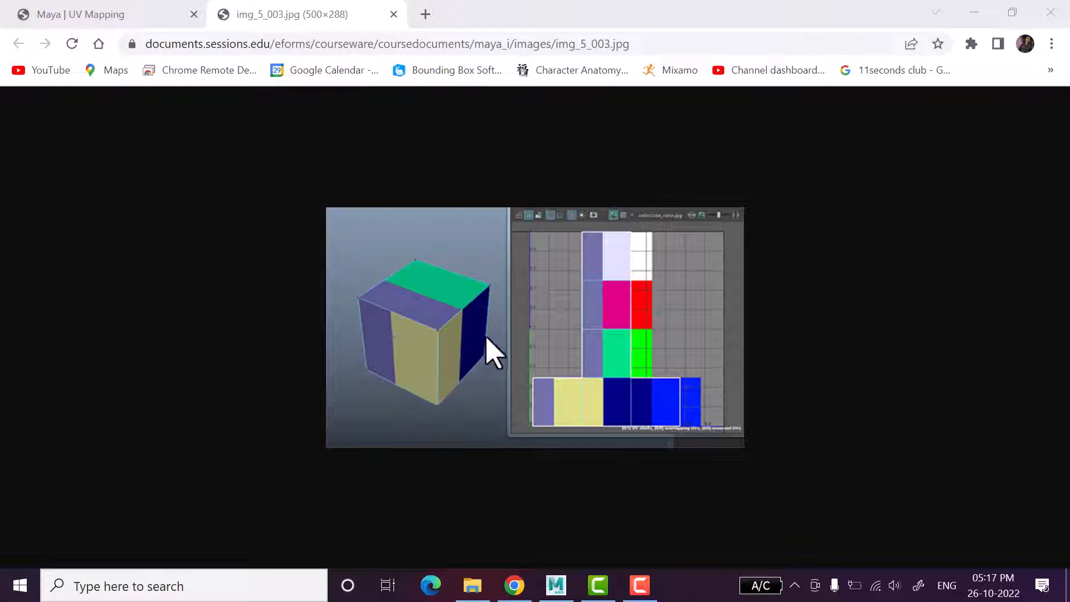
left_click(437, 340)
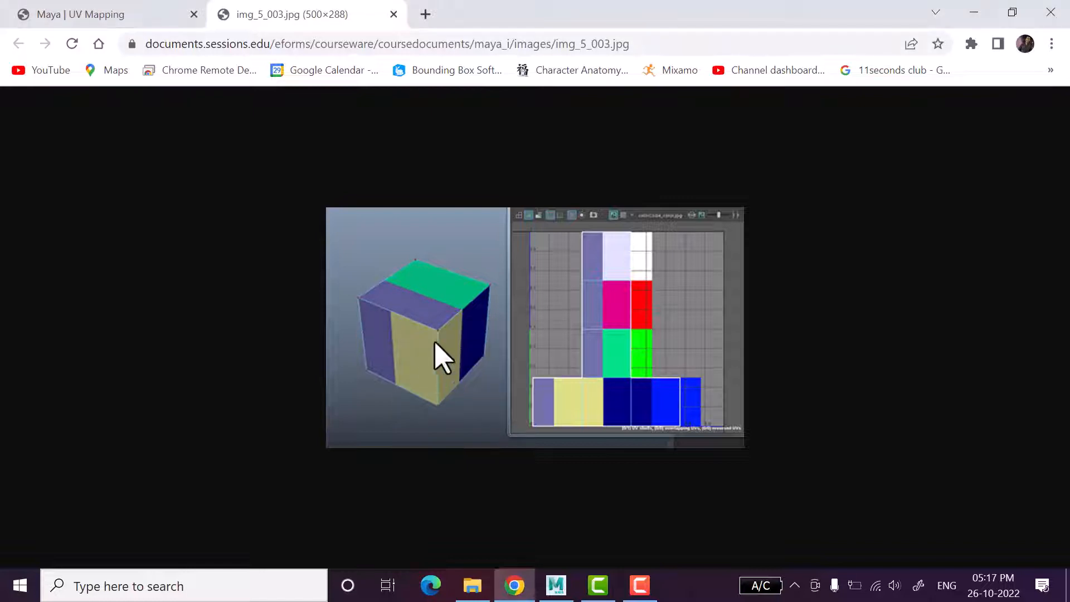
mouse_move(427, 324)
left_mouse_down()
mouse_move(441, 368)
mouse_move(431, 336)
left_mouse_up()
- Open textures.com in a new browser tab and look through its latest textures
left_click(435, 9)
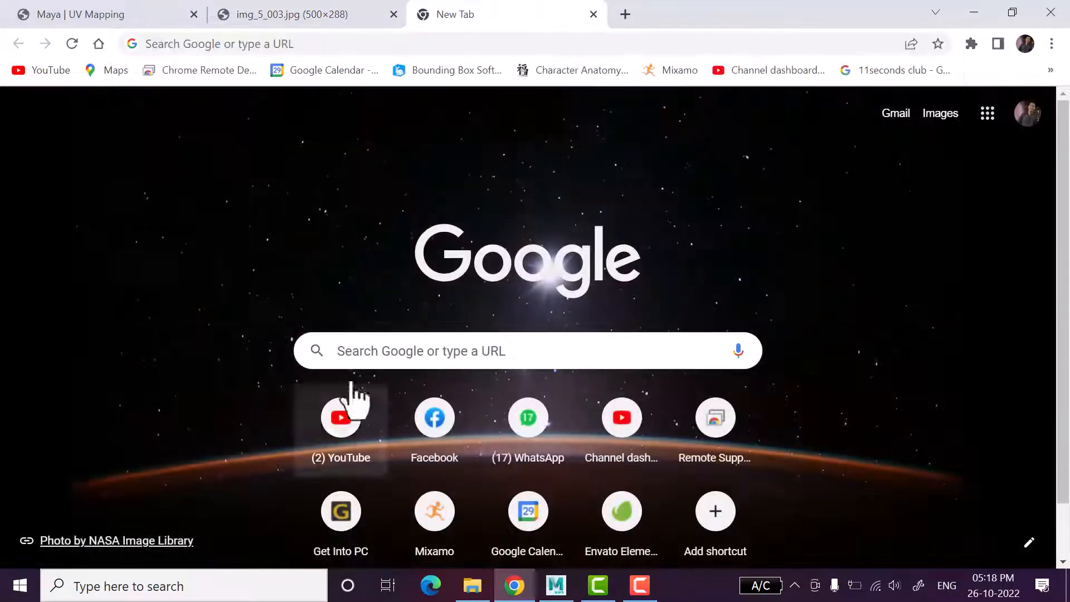
left_click(407, 47)
type("textures.com")
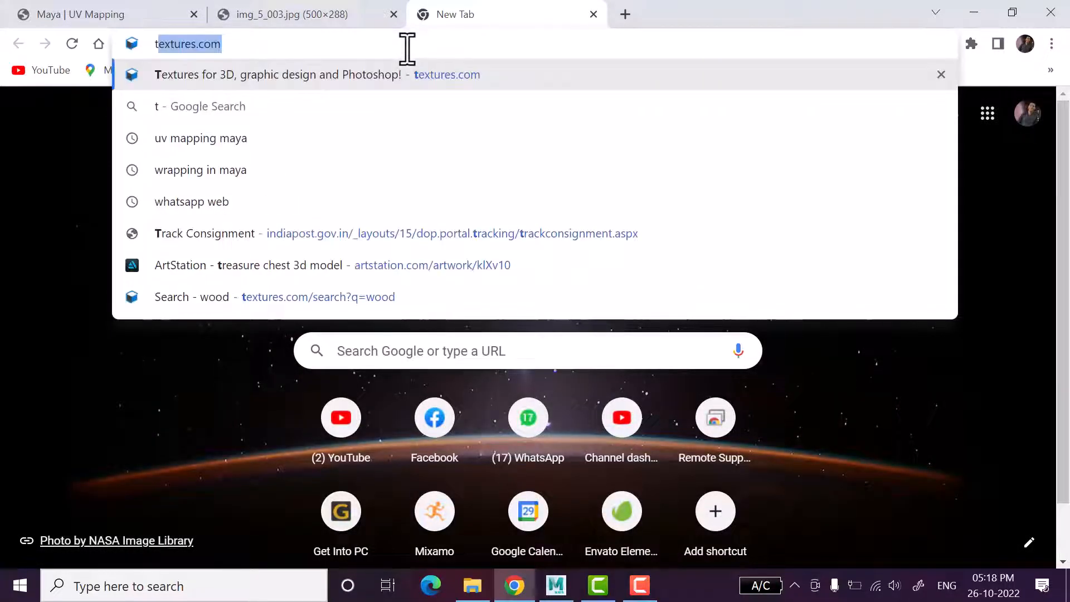
key("Return")
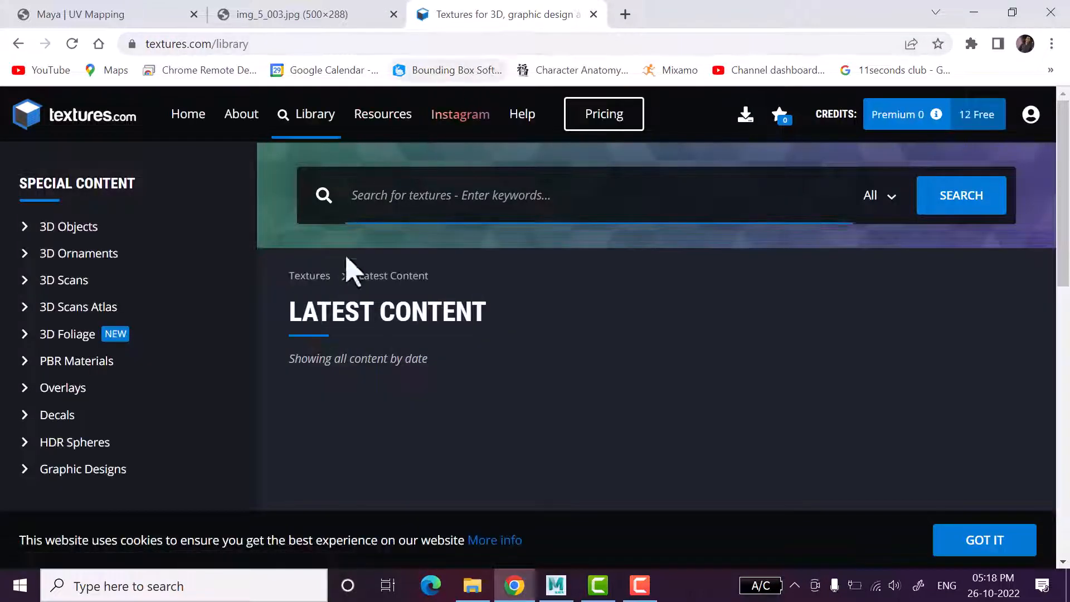
scroll(461, 383, "down", 5)
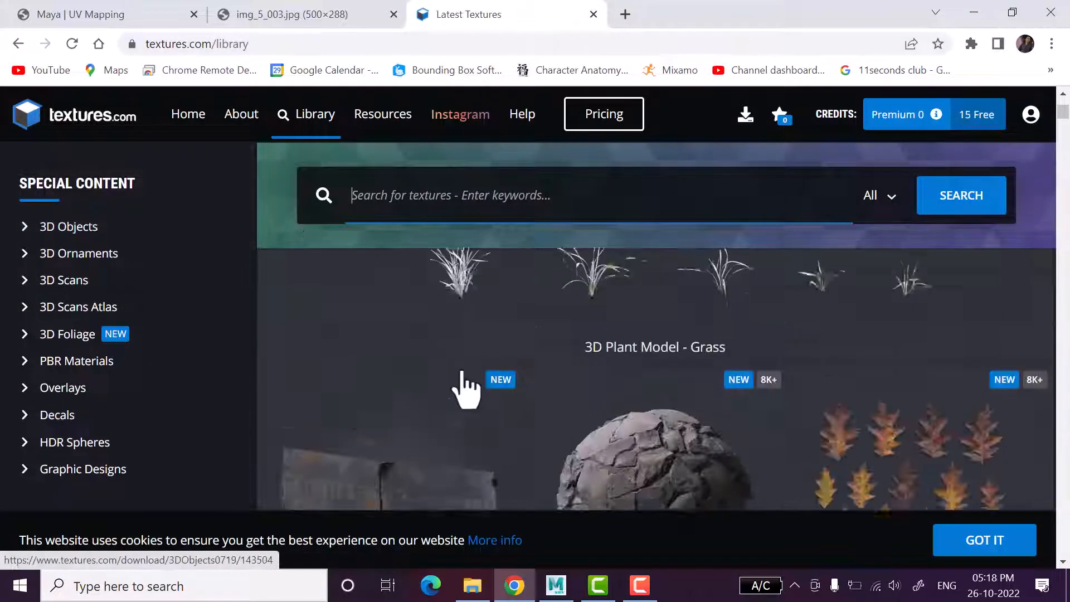
scroll(555, 368, "down", 2)
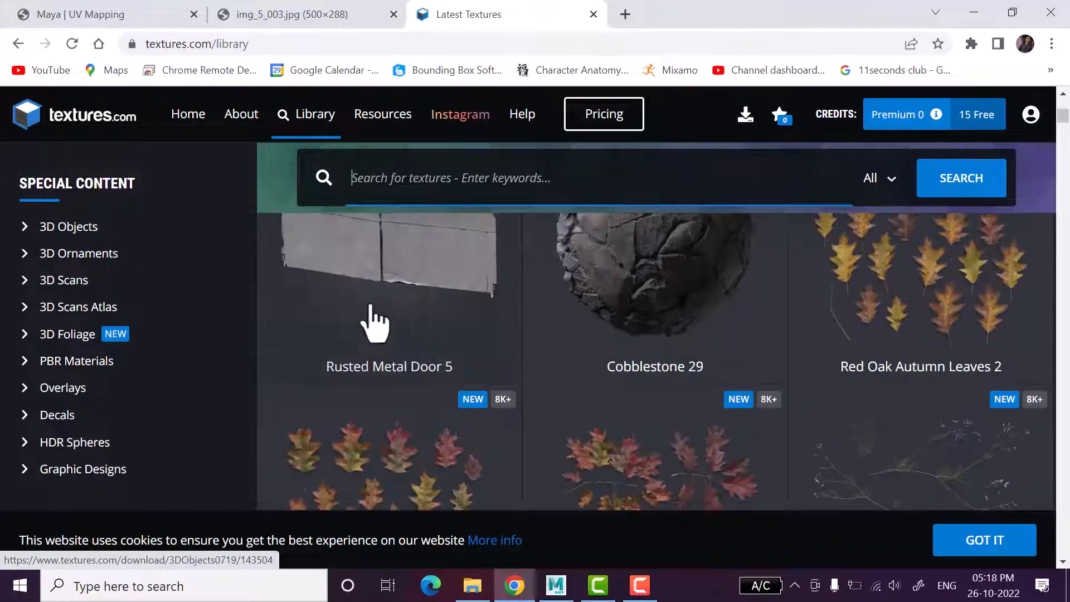
scroll(592, 351, "up", 1)
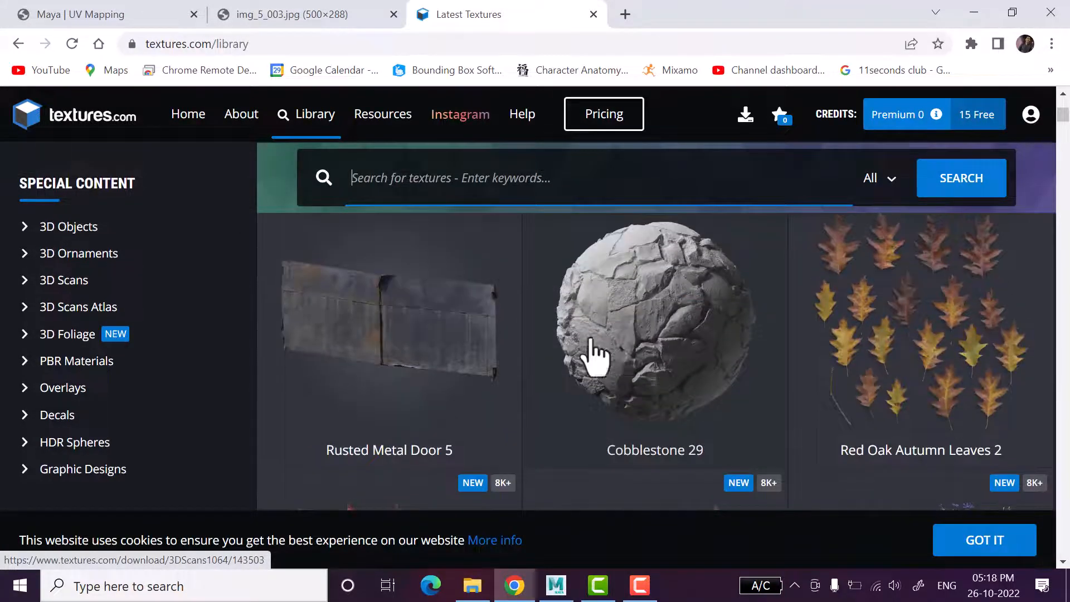
- Go back to the new tab page, search Google Images for "textures" and preview the red Textile Textures fabric image
left_click(19, 44)
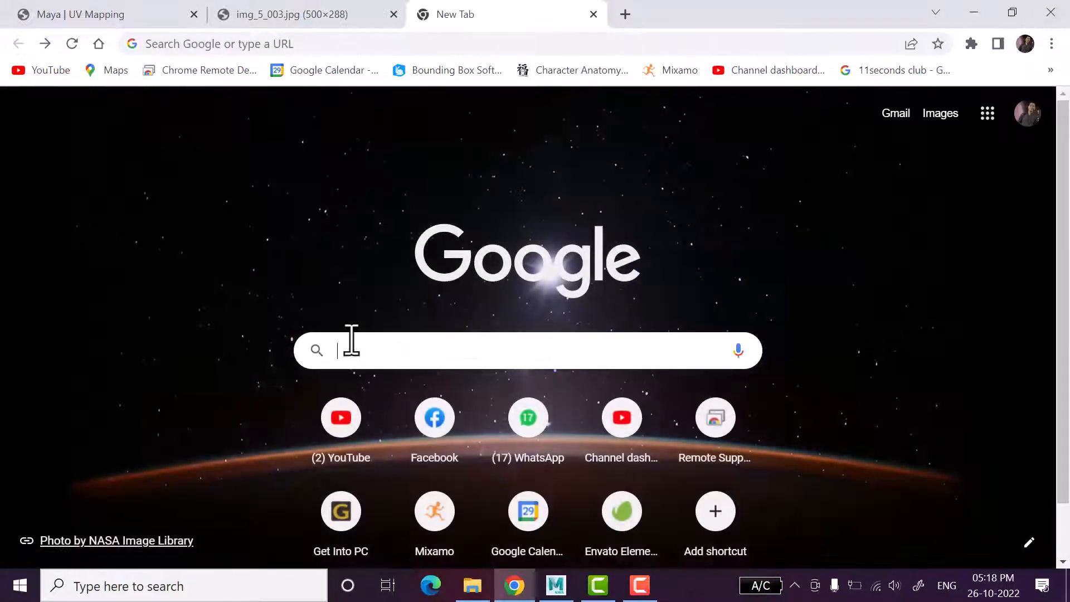
left_click(348, 341)
type("textures")
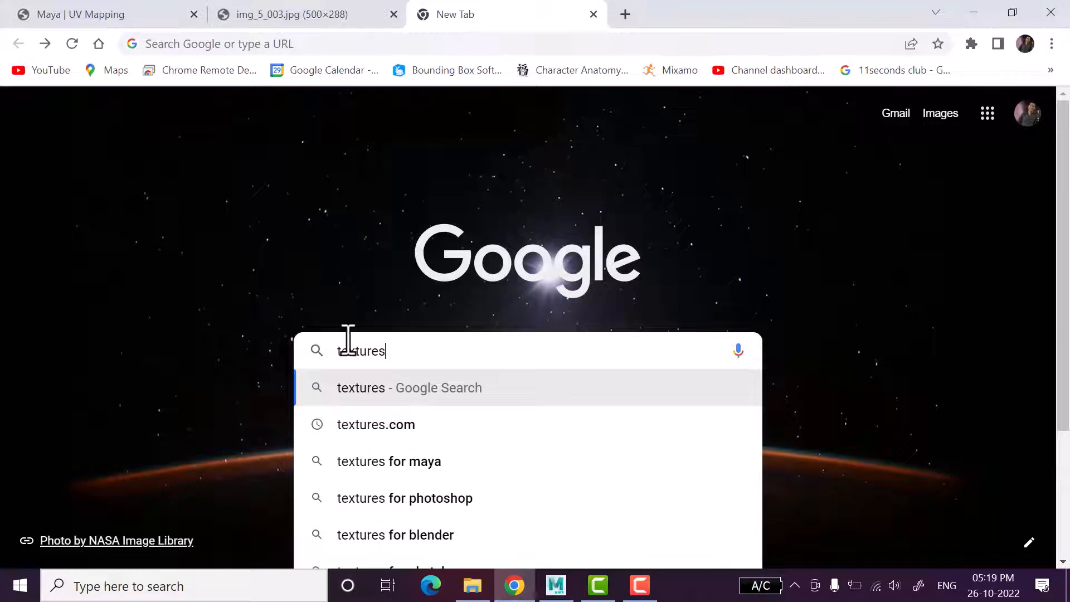
key("Return")
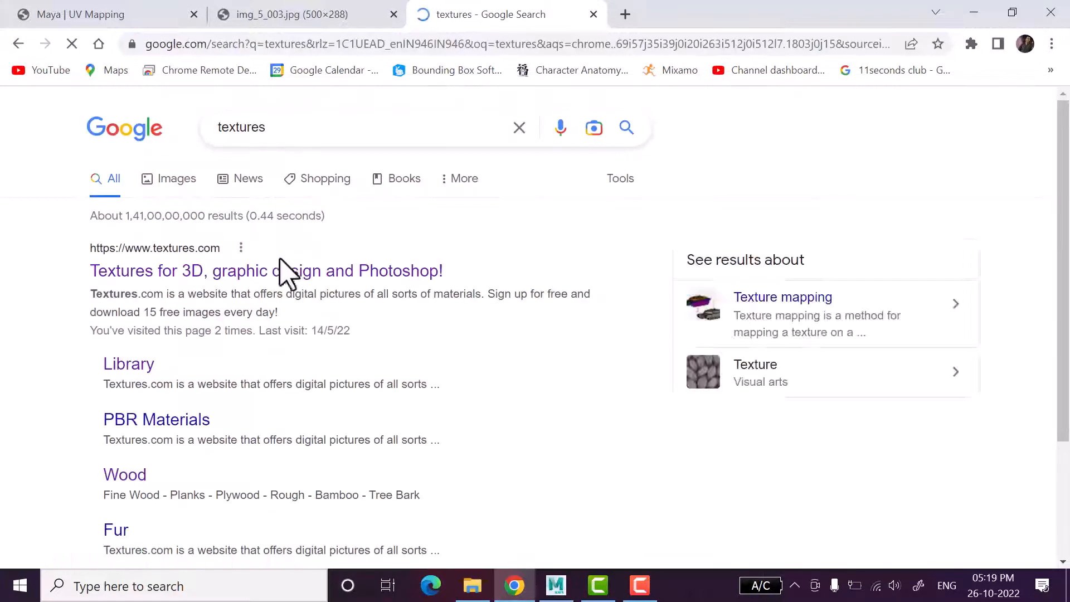
left_click(196, 187)
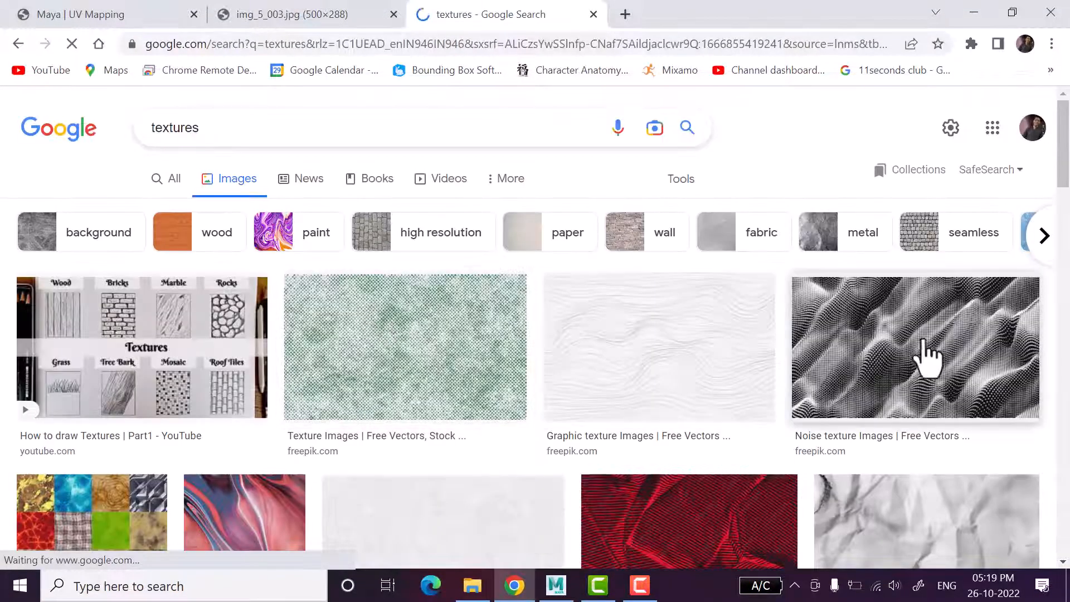
scroll(948, 334, "down", 4)
left_click(715, 303)
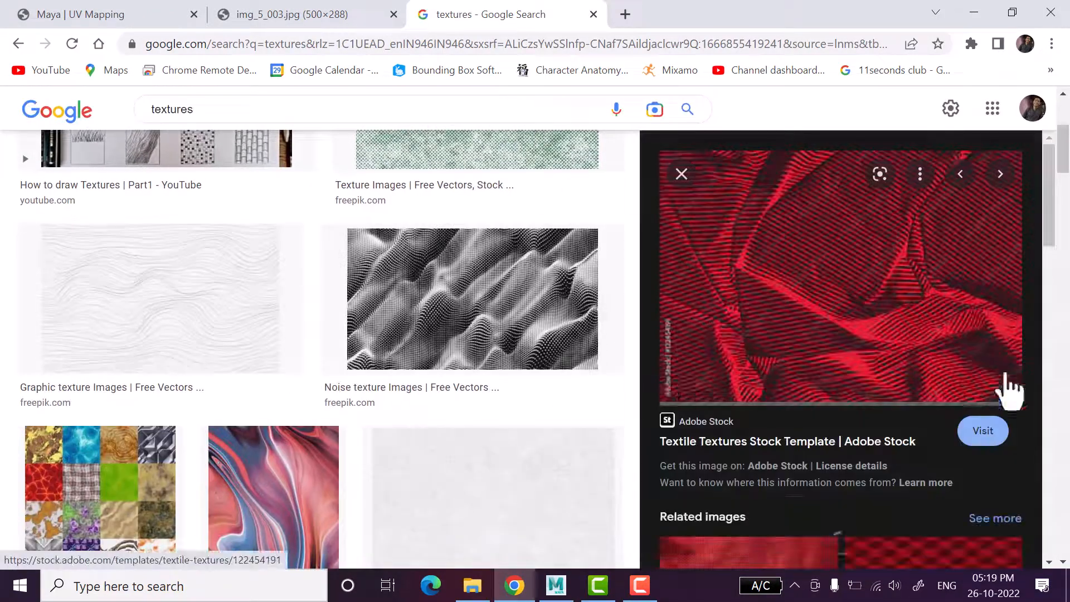
- Compare the red fabric texture with the coloured cube and its UV layout by alternating between the two browser tabs
left_click(206, 13)
left_click(484, 15)
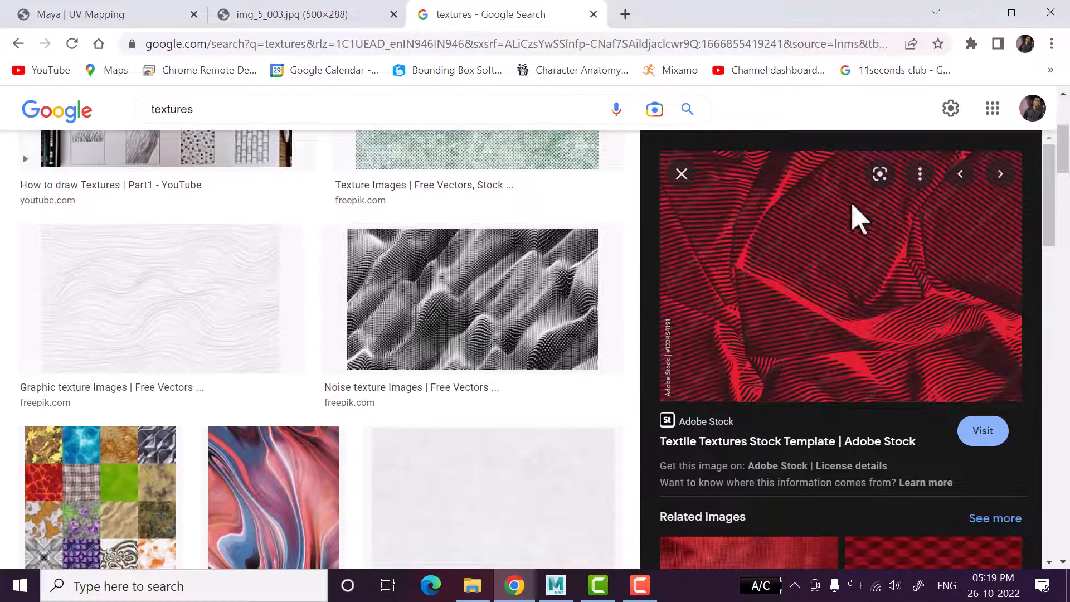
left_click(340, 13)
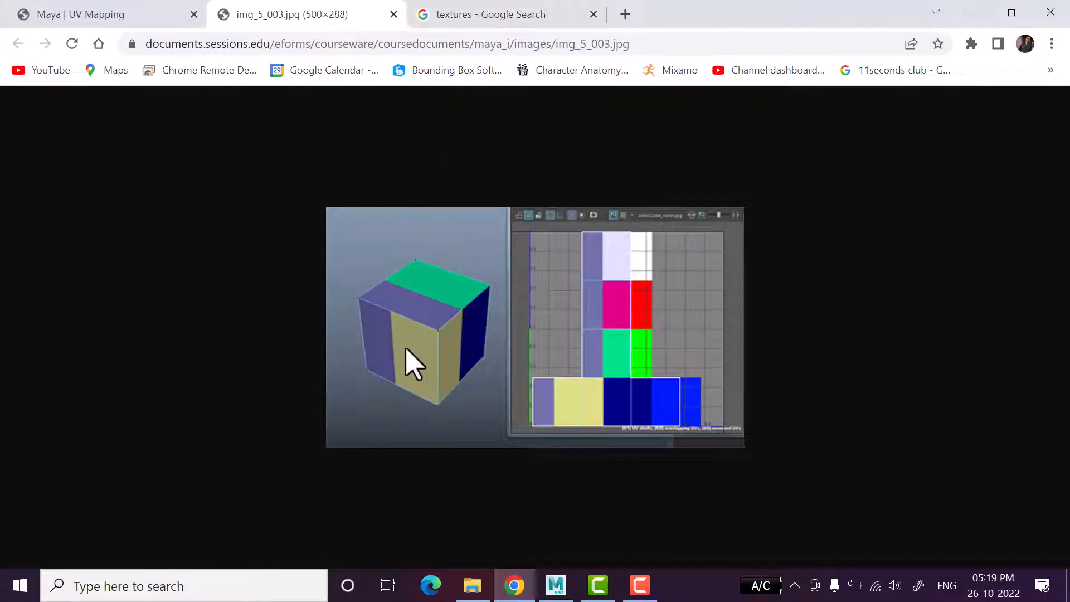
left_click(460, 14)
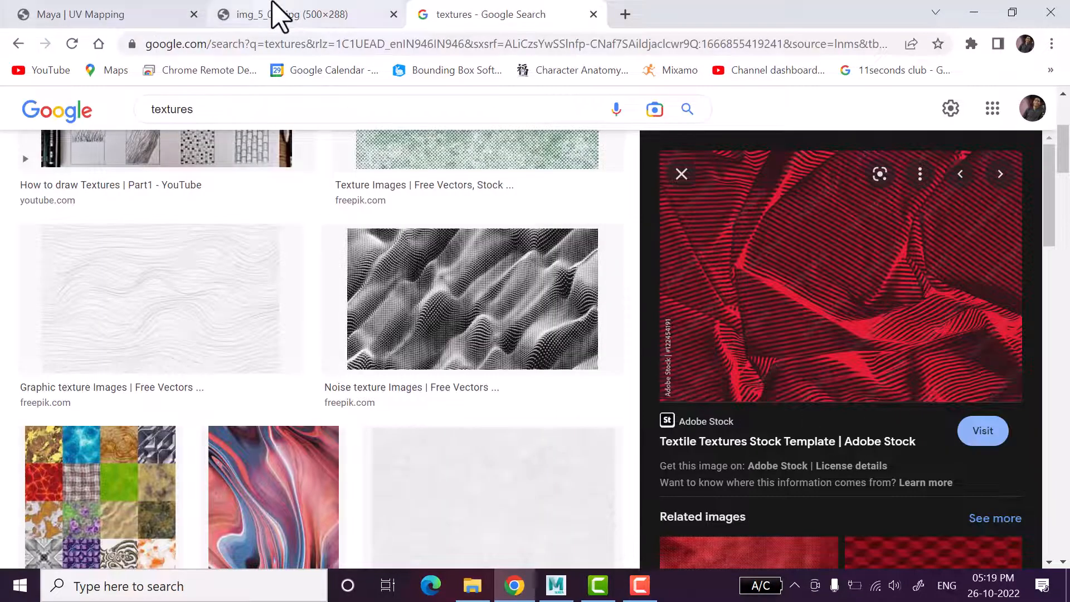
left_click(280, 15)
left_click(471, 14)
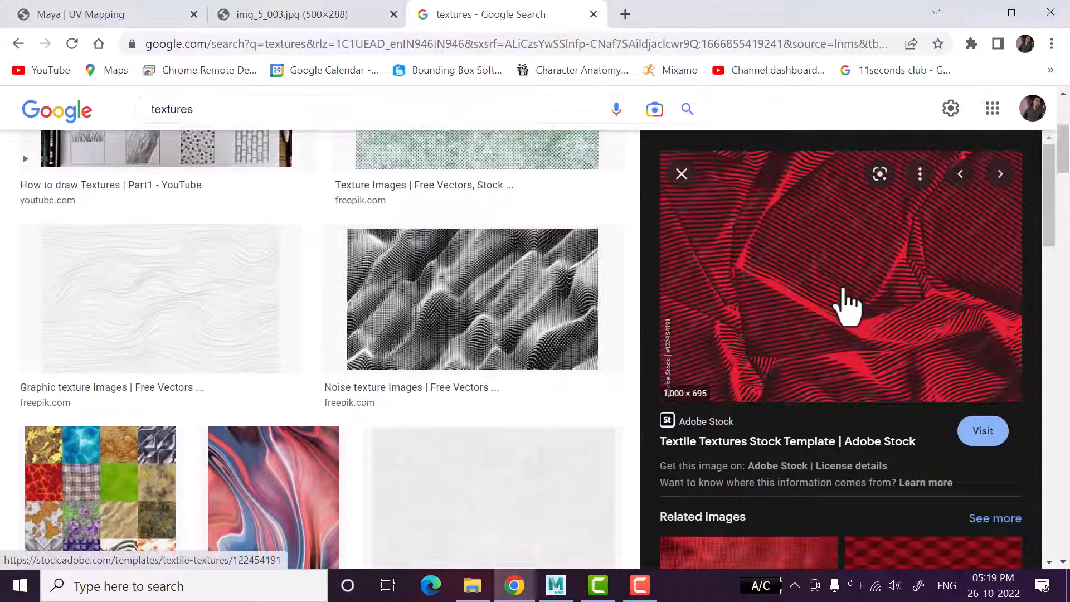
left_click(279, 15)
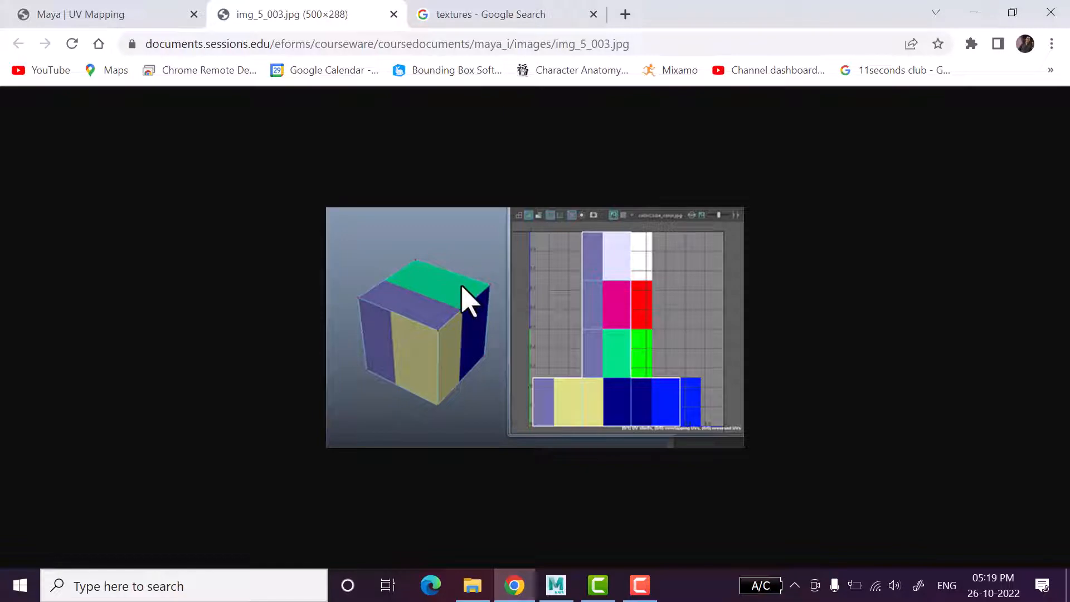
left_click(451, 14)
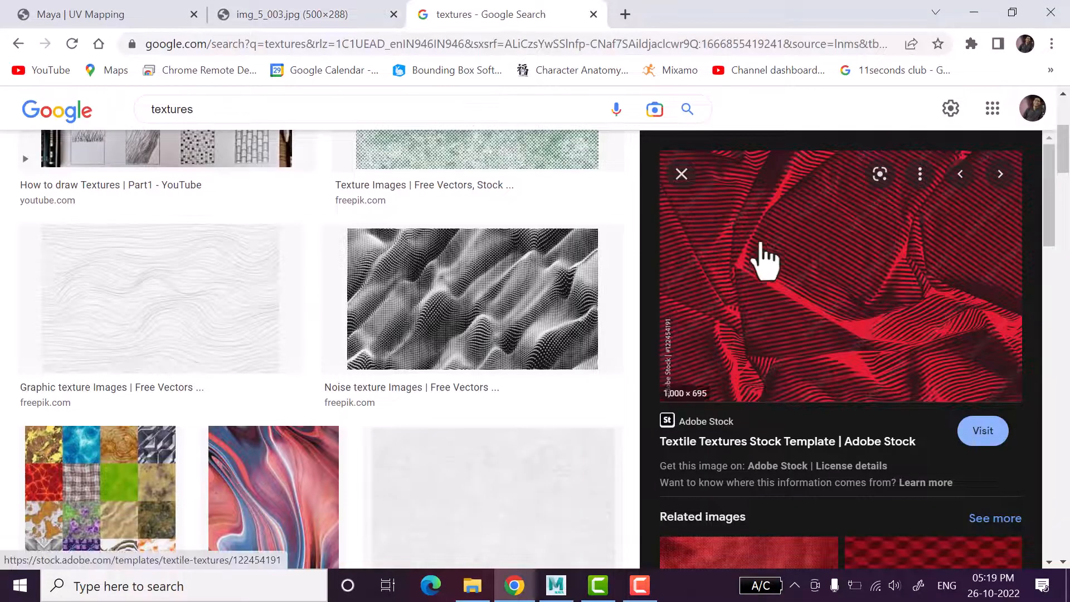
left_click(250, 12)
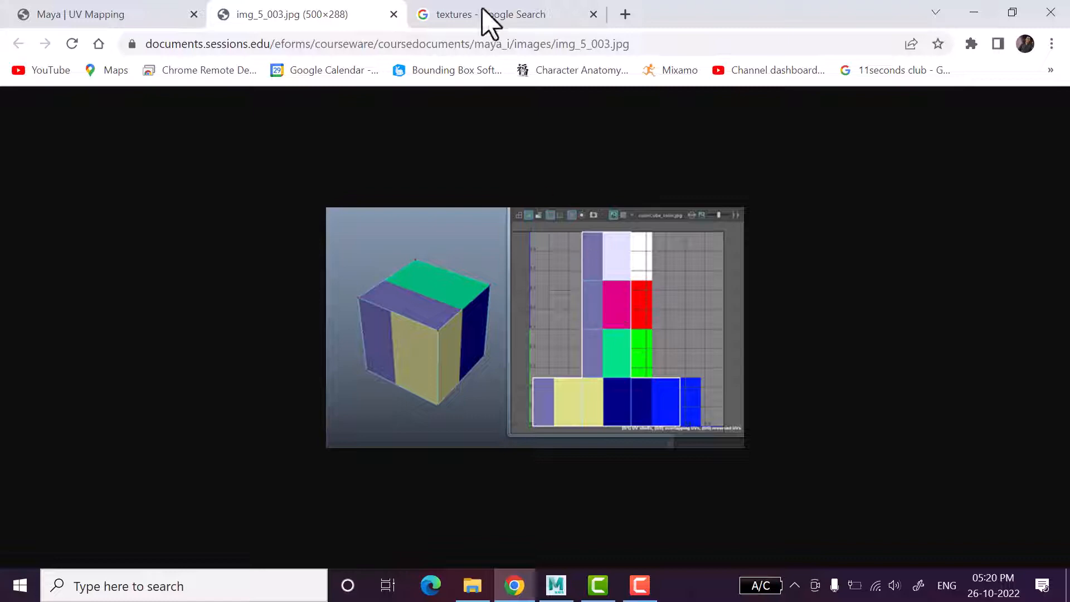
- Switch to Maya, save the treasure box scene and deselect the chest lid
left_click(556, 584)
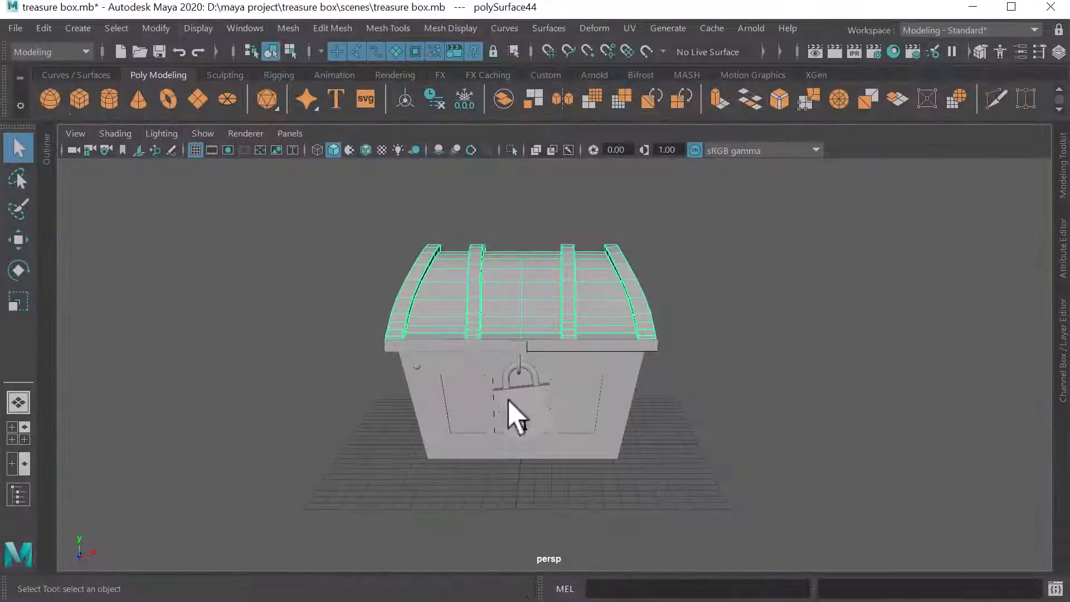
left_click_drag(855, 375, 753, 362, "alt")
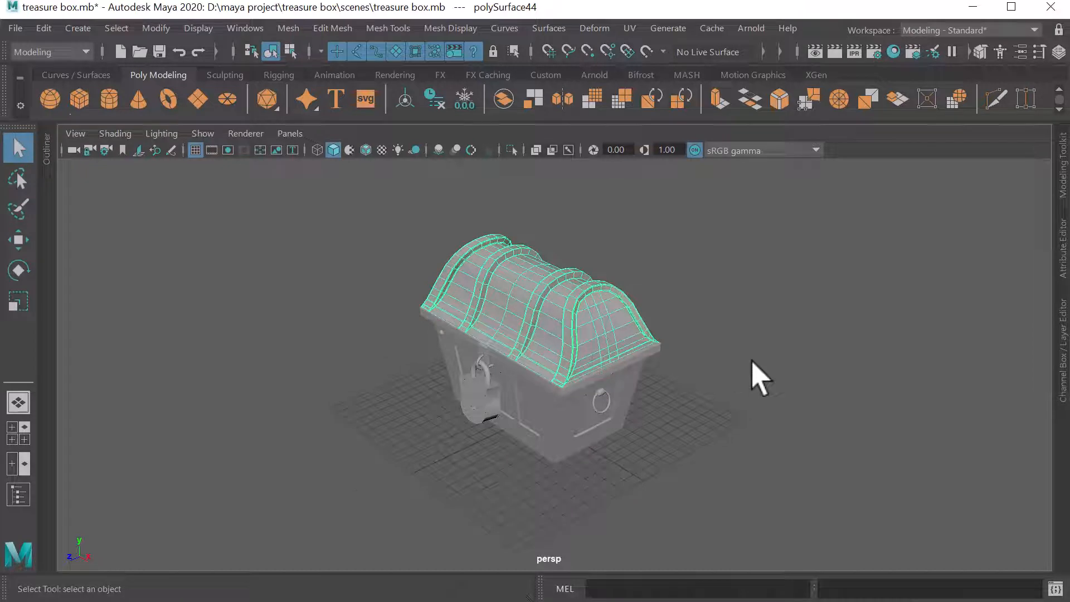
key("ctrl+s")
left_click(676, 328)
scroll(676, 328, "down", 1)
- Create a polygon cube, scale it up uniformly and move it along X clear of the treasure chest
left_click(83, 93)
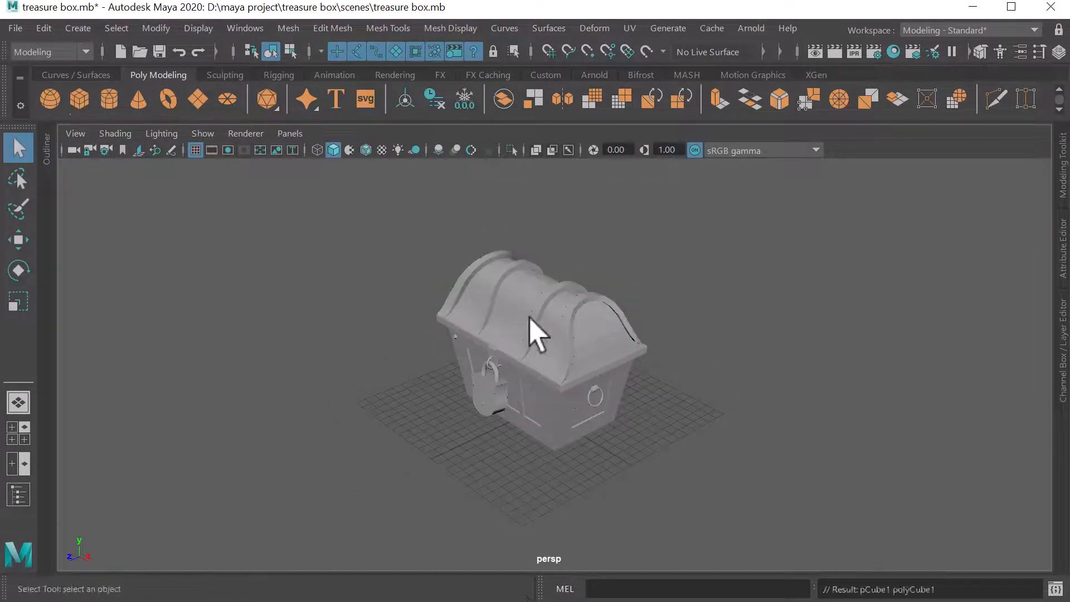
scroll(545, 383, "down", 2)
key("r")
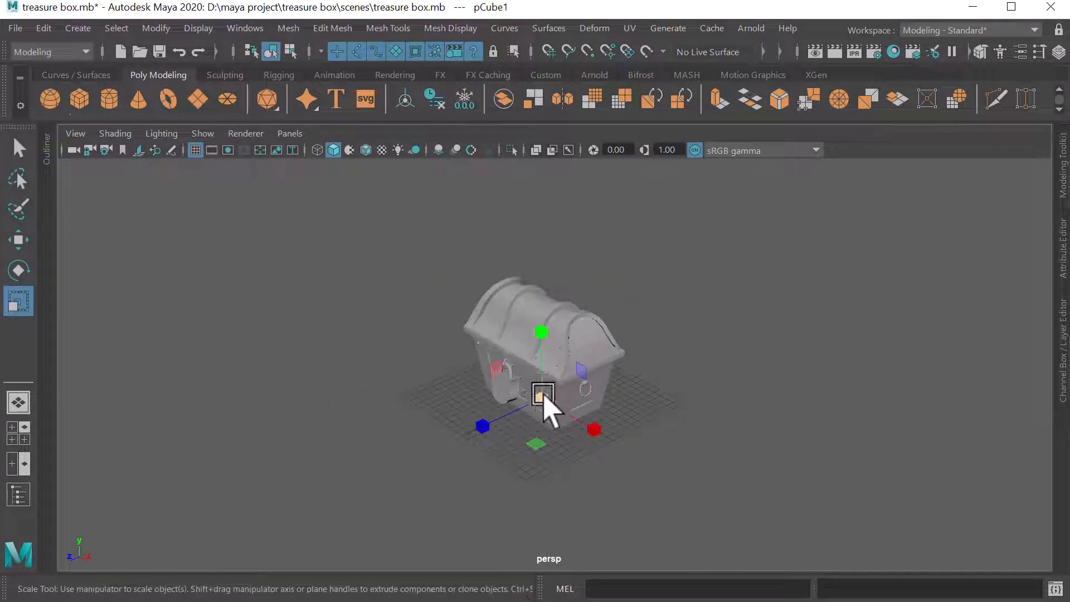
left_click_drag(542, 397, 673, 393)
key("w")
left_click_drag(602, 434, 779, 427)
scroll(783, 422, "down", 4)
- Isolate the new cube in the perspective view and frame it so several faces are in view
key("ctrl+1")
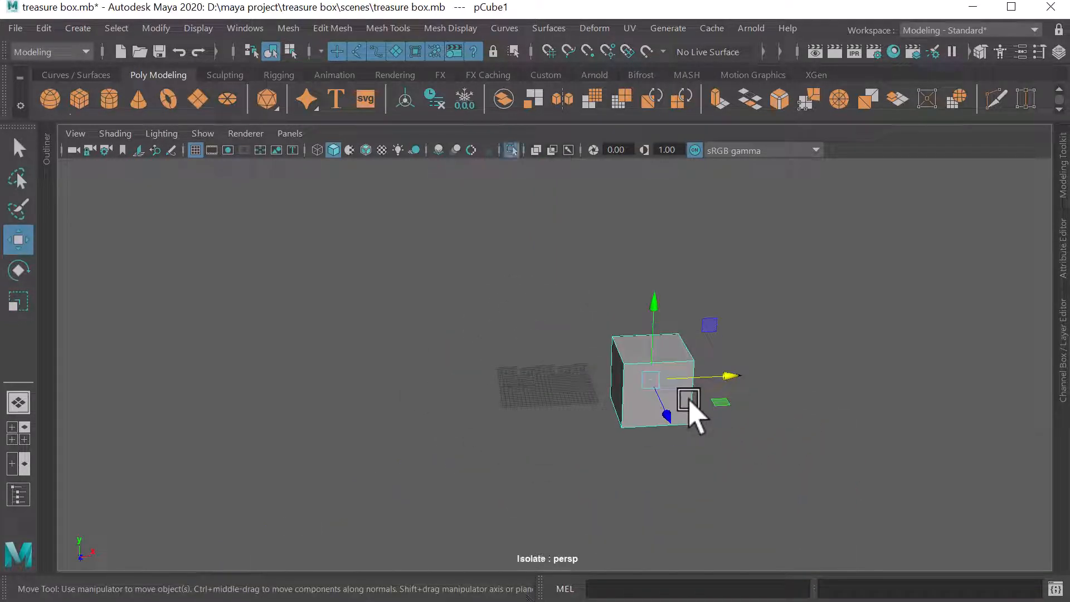
key("f")
left_click_drag(693, 406, 636, 398, "alt")
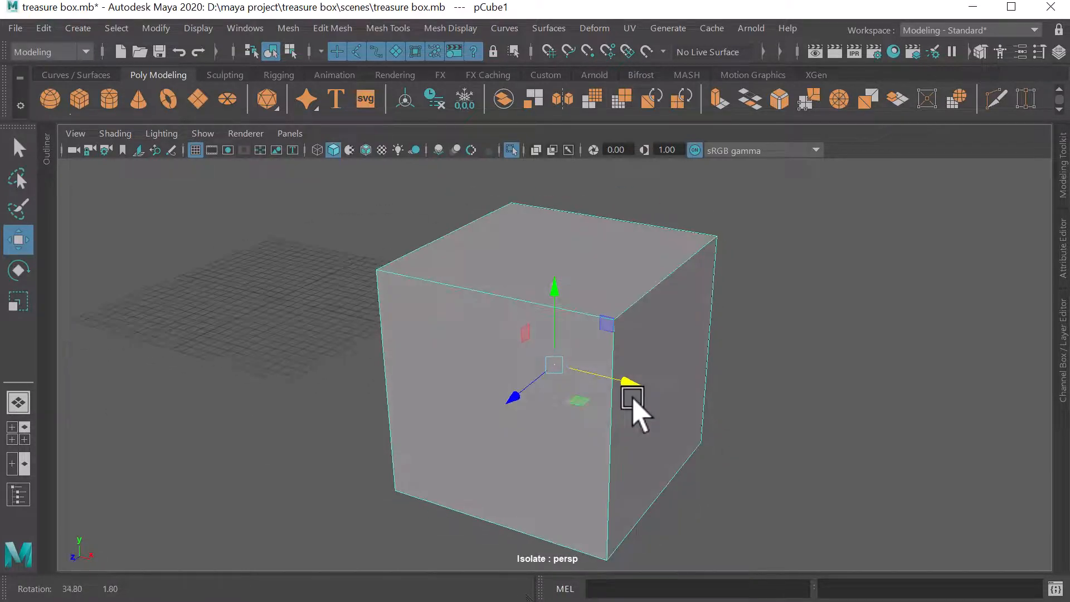
left_click_drag(760, 375, 707, 370, "alt")
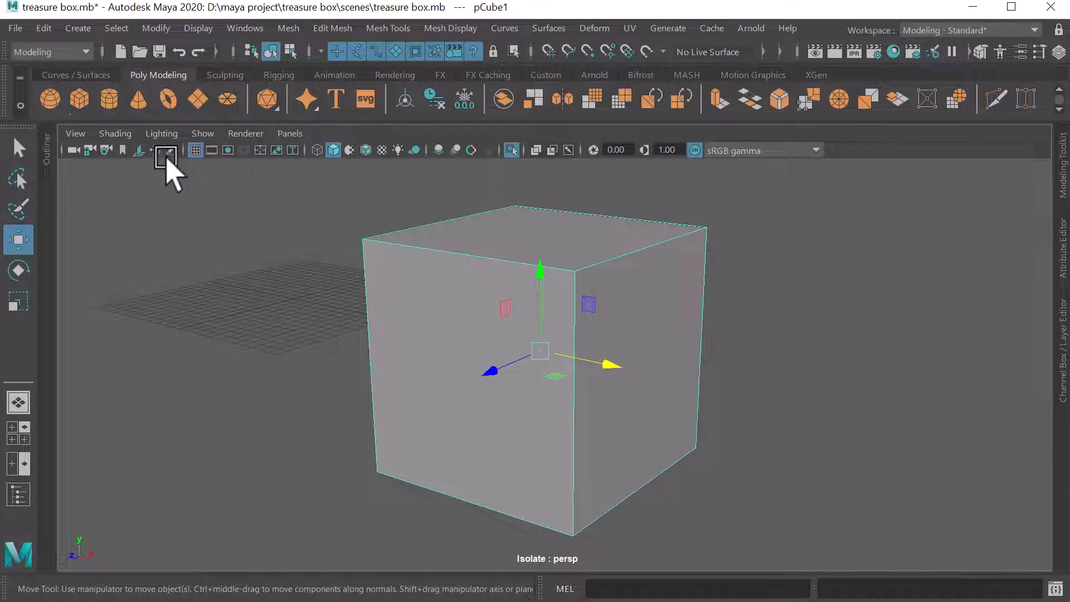
left_click(171, 150)
left_click(479, 397)
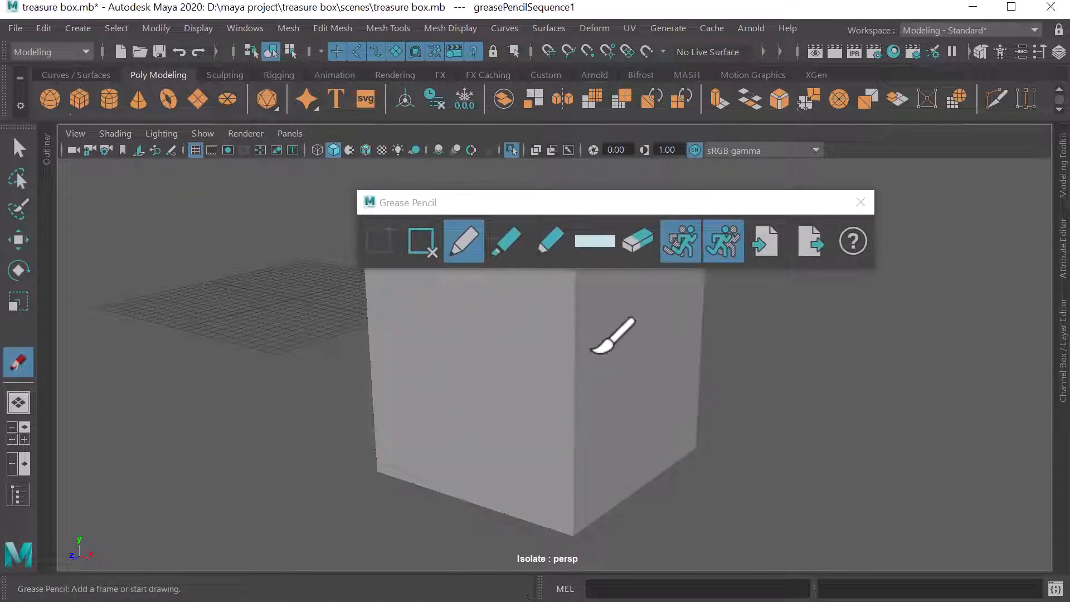
left_click(506, 243)
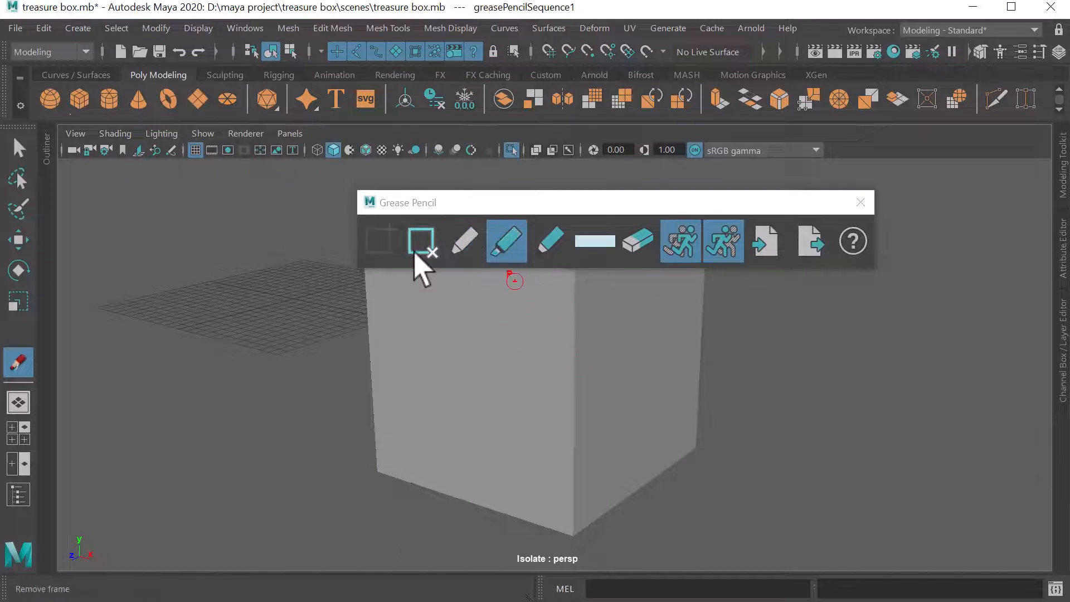
left_click(551, 242)
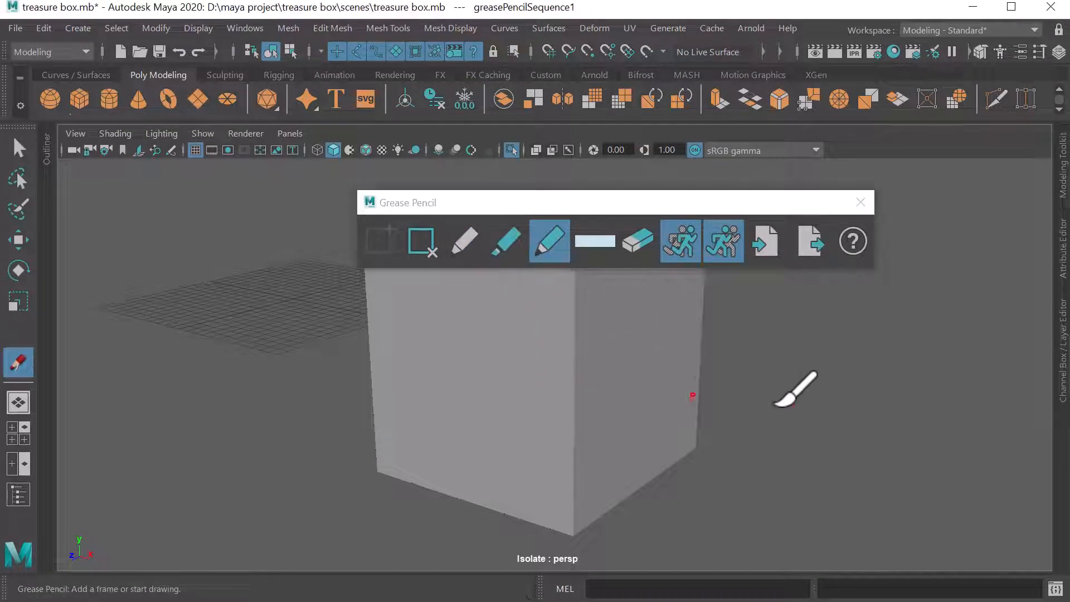
mouse_move(659, 368)
left_mouse_down("alt")
mouse_move(590, 337)
mouse_move(535, 382)
mouse_move(544, 373)
left_mouse_up("alt")
left_click(468, 240)
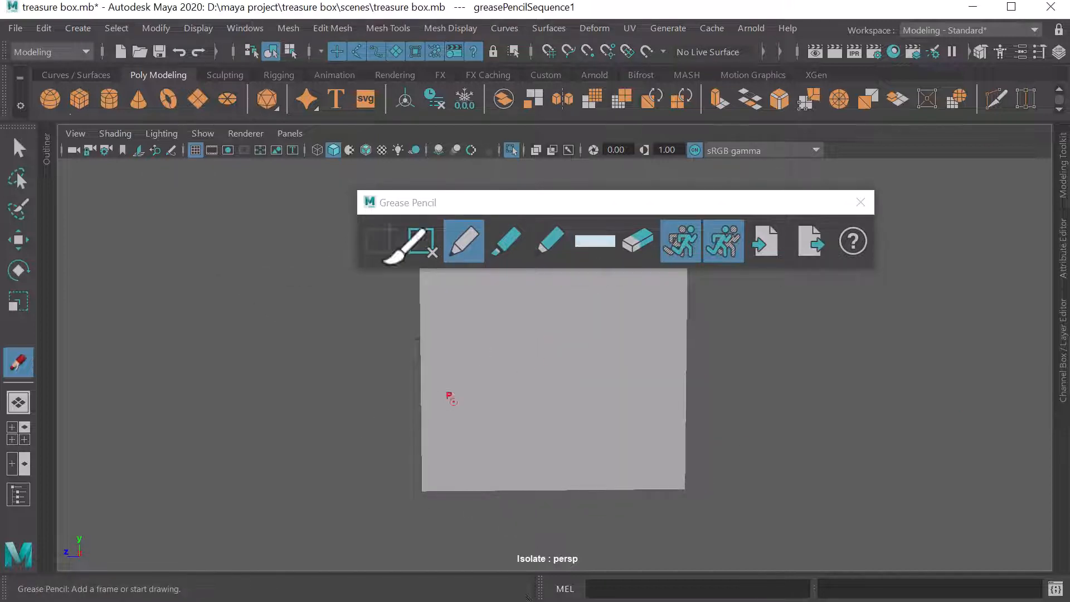
- Display wireframe on the shaded cube and leave the Grease Pencil for the Select tool
left_click(365, 149)
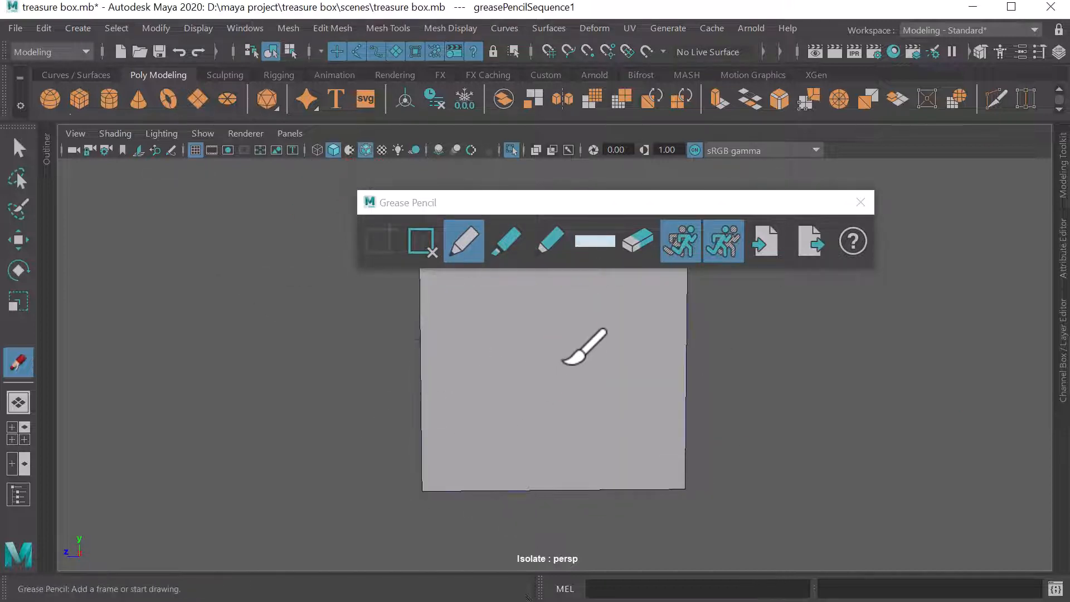
mouse_move(561, 363)
left_mouse_down("alt")
mouse_move(446, 437)
mouse_move(554, 382)
left_mouse_up("alt")
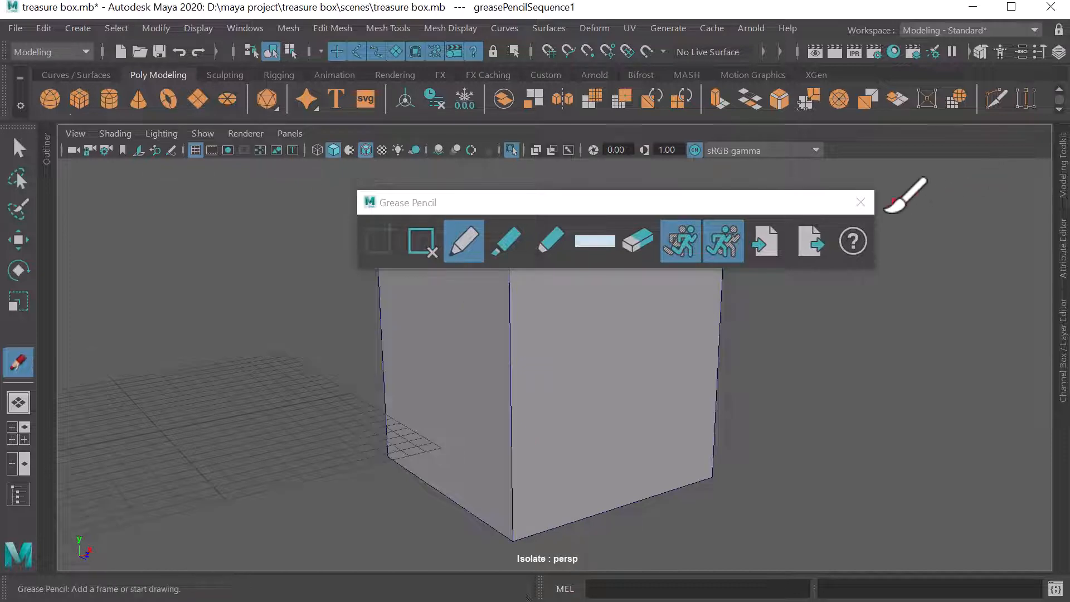
left_click(860, 202)
key("w")
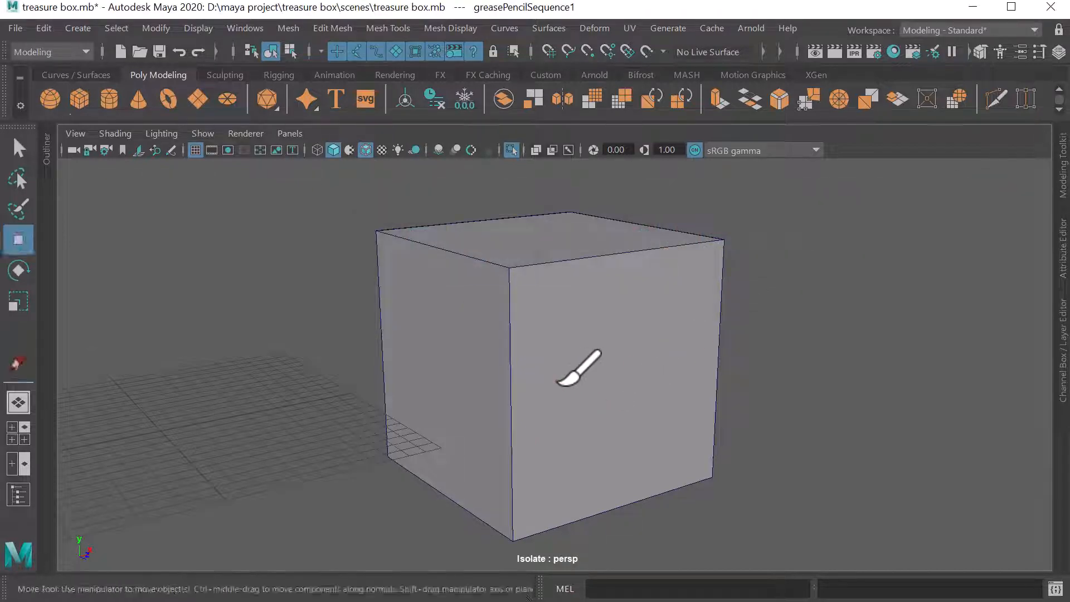
left_click(19, 147)
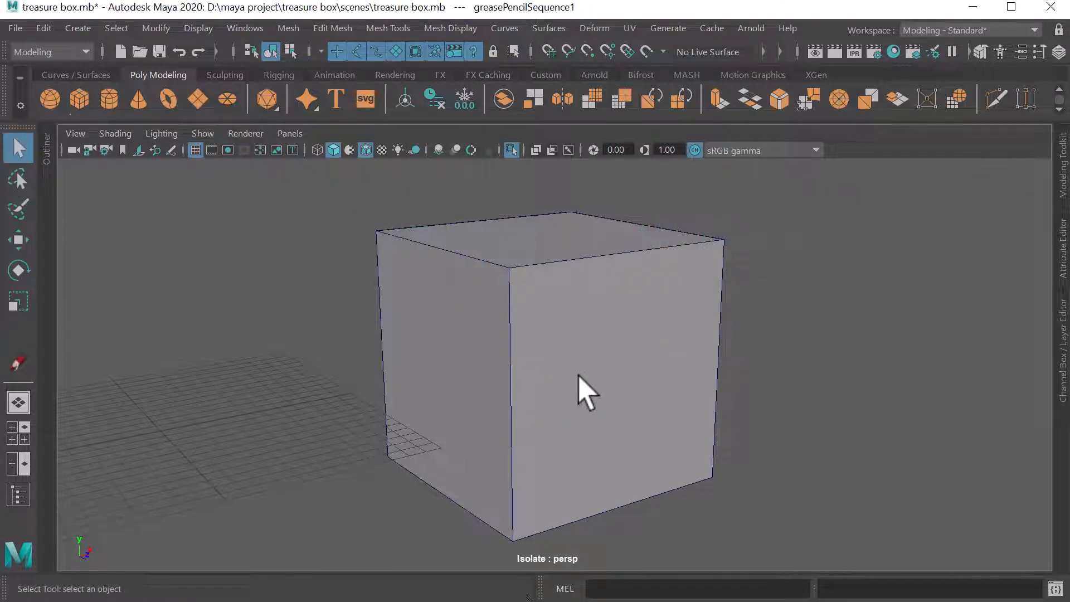
- Enter edge selection on the cube and select its nearest vertical corner edge with the Move tool active
key("w")
left_click(634, 426)
left_click_drag(633, 425, 540, 401, "alt")
right_click_drag(537, 132, 538, 87)
left_click(526, 441)
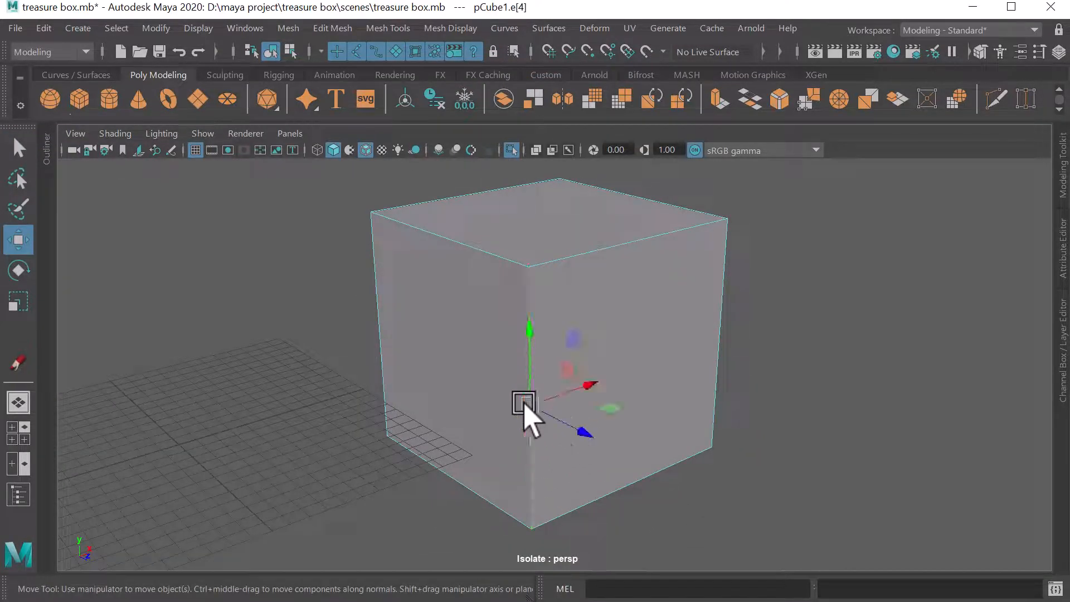
- Switch the cube to face selection and select its two adjacent side faces
left_click_drag(524, 403, 508, 454)
key("ctrl+z")
left_click(643, 359)
right_click(642, 360)
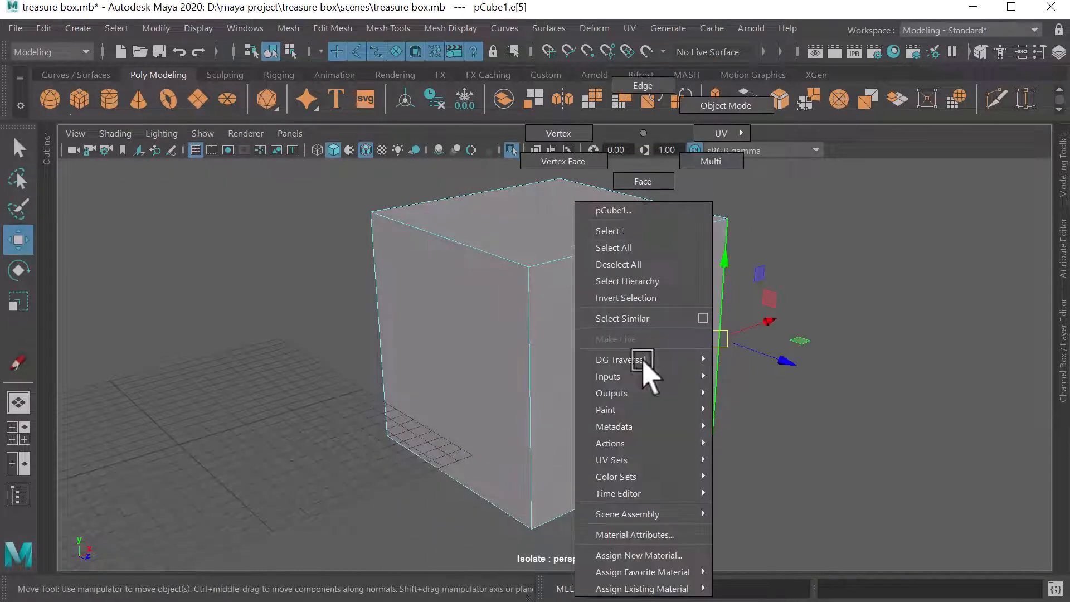
right_click_drag(643, 360, 645, 203)
left_click(640, 363)
left_click(500, 411, "shift")
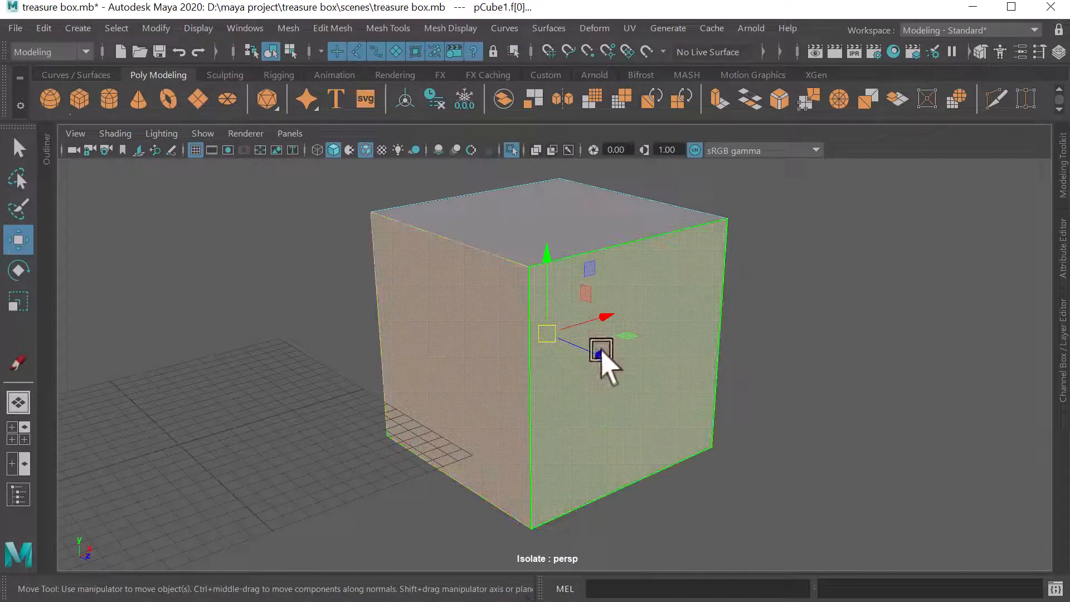
left_click_drag(602, 355, 619, 389, "alt")
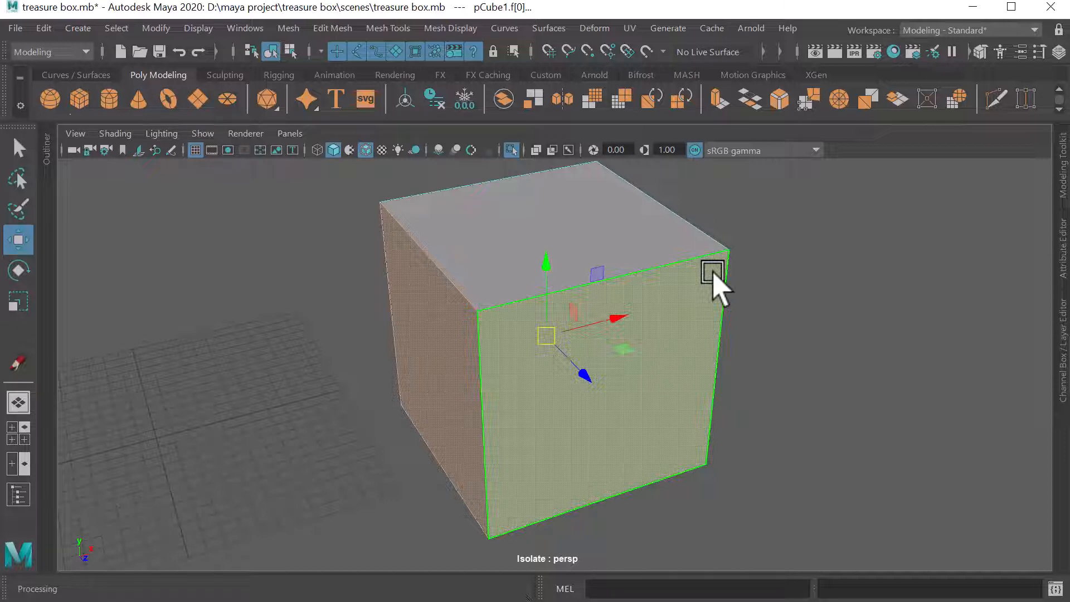
- Go around the cube and select its individual faces one after another to examine the separate sides
left_click(591, 229)
left_click_drag(891, 363, 682, 326, "alt")
left_click(659, 425)
left_click_drag(615, 496, 630, 426, "alt")
left_click(551, 435)
left_click(458, 329)
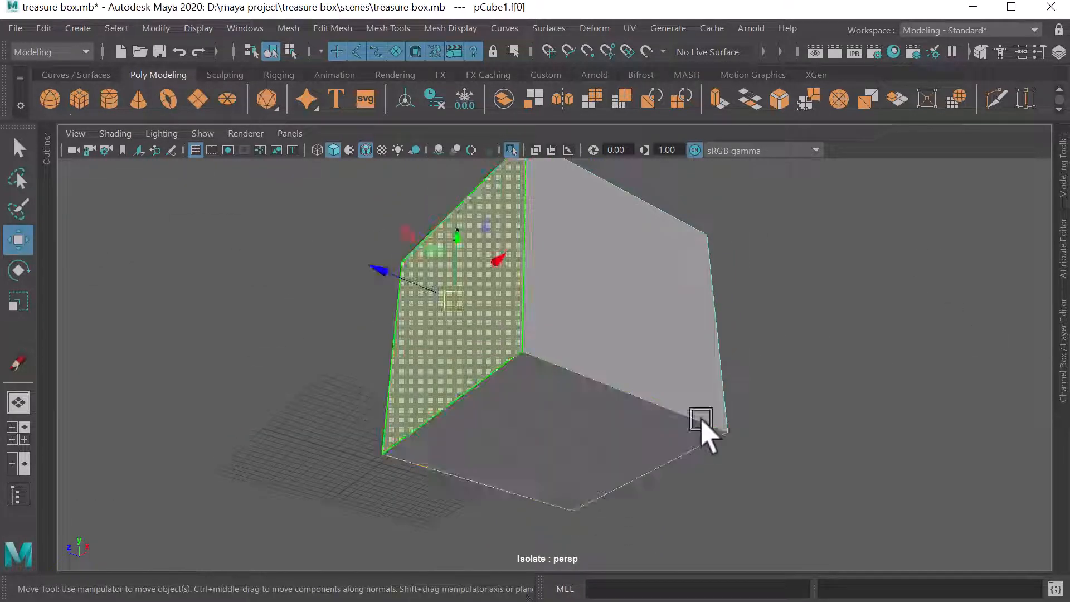
left_click_drag(859, 371, 699, 407, "alt")
left_click(684, 330)
left_click_drag(830, 397, 650, 361, "alt")
left_click(650, 361)
left_click_drag(738, 343, 796, 394, "alt")
left_click_drag(661, 382, 676, 376)
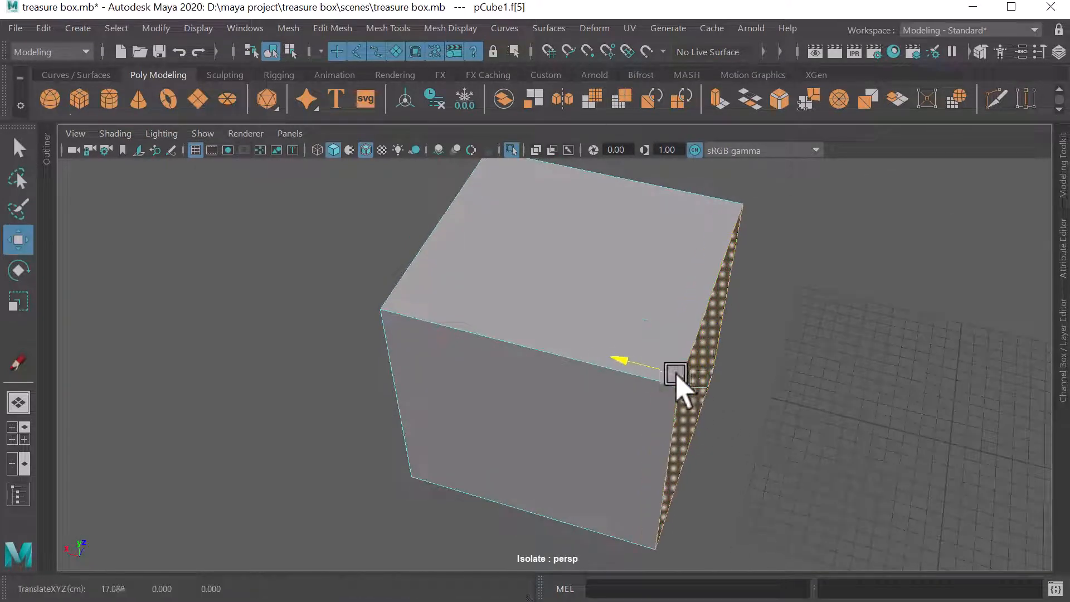
- Try to extract all six faces of the cube at once
scroll(394, 406, "down", 4)
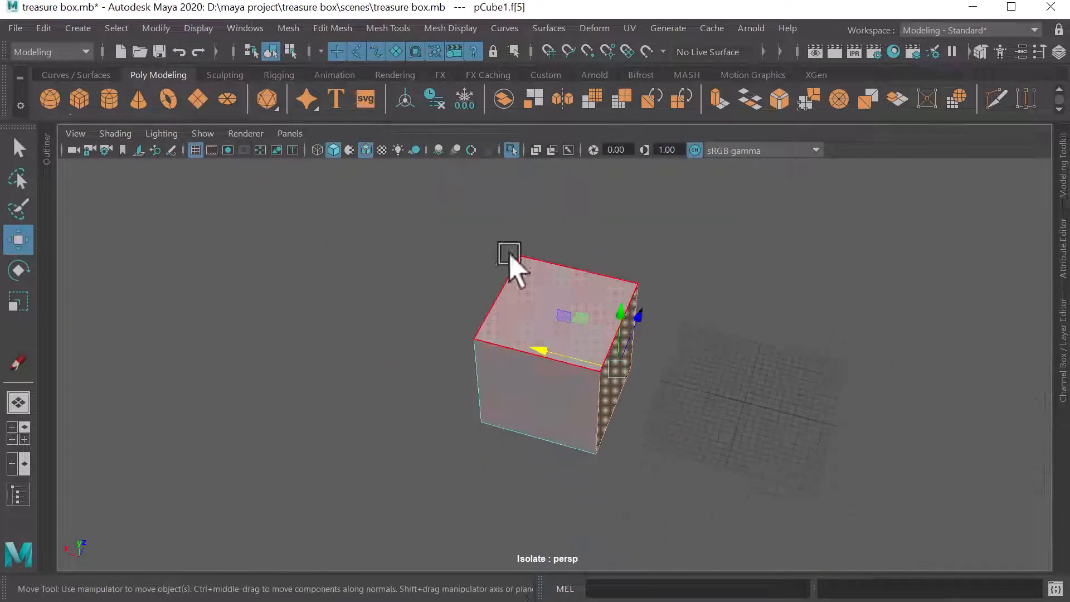
left_click_drag(267, 168, 786, 475)
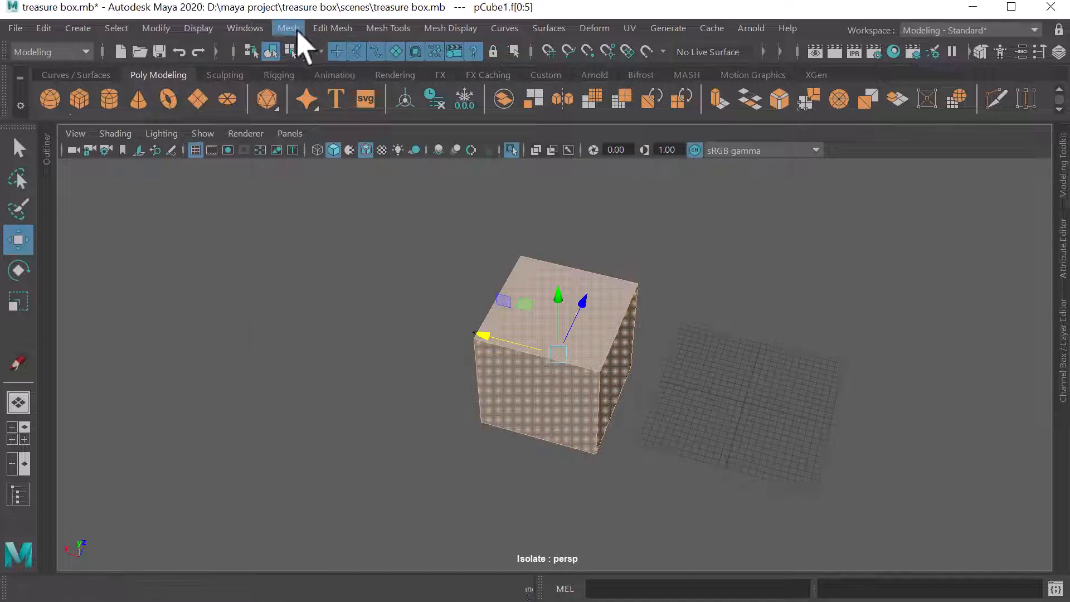
left_click(289, 28)
left_click(288, 27)
left_click(332, 28)
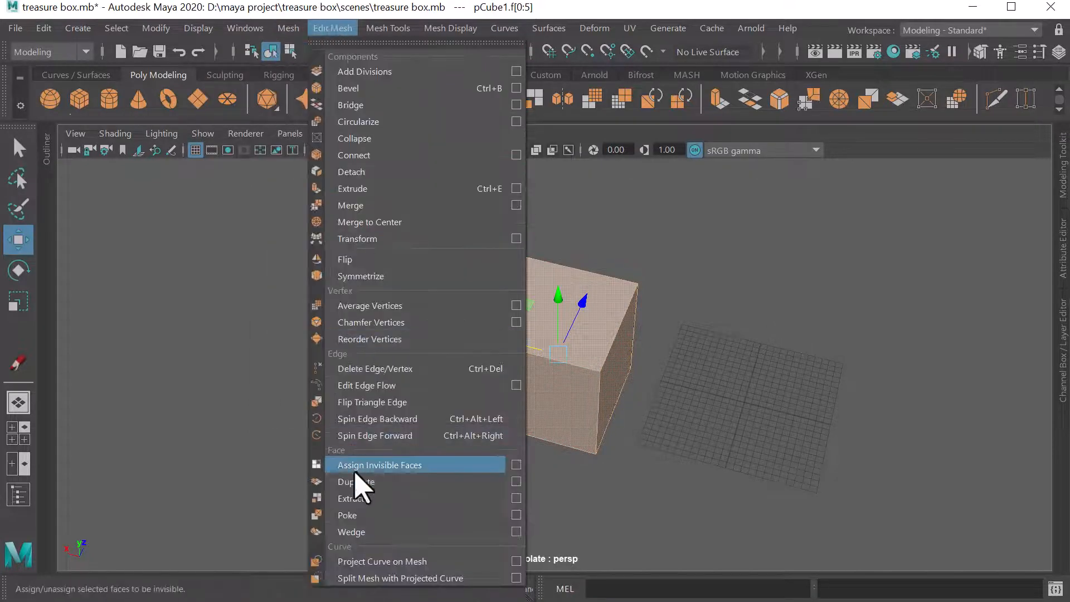
left_click(358, 500)
left_click(761, 464)
- Extract the near side face as its own piece and move it well clear of the cube
left_click(571, 388)
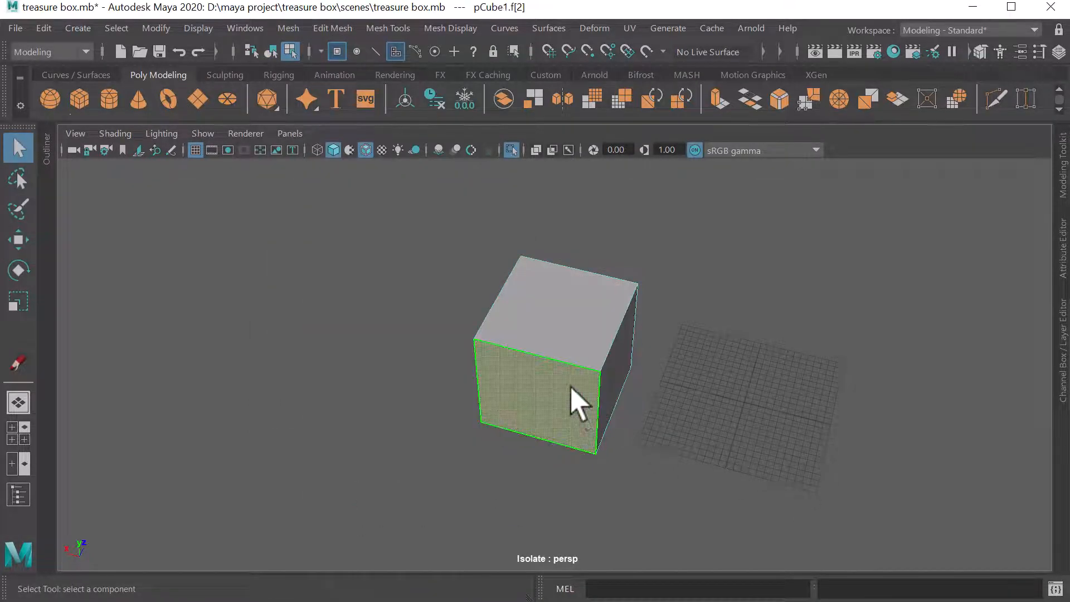
key("w")
left_click(332, 28)
left_click(410, 500)
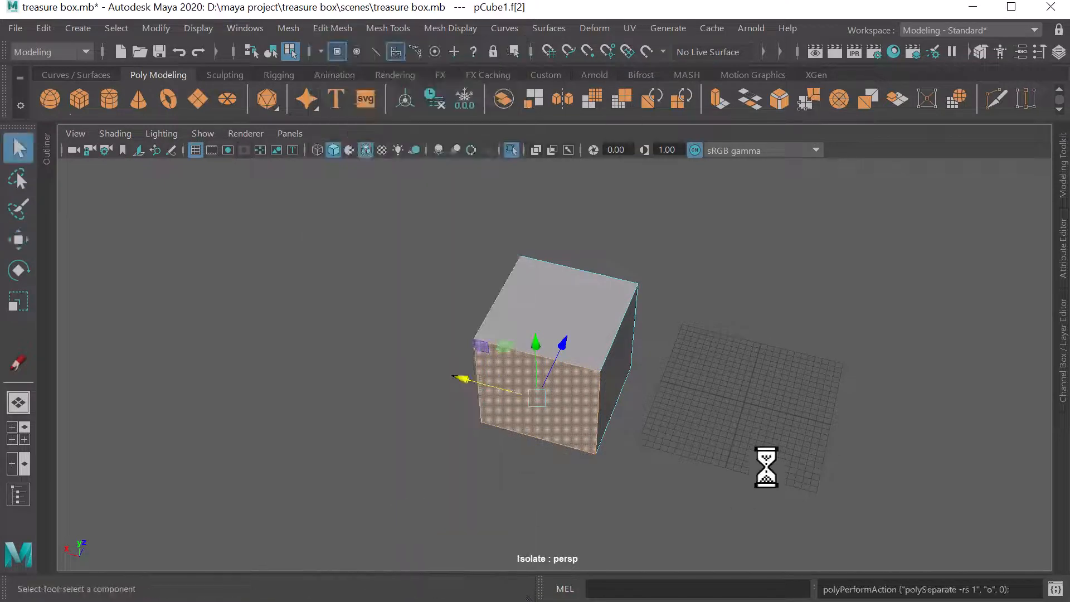
left_click(636, 442)
left_click(569, 429)
key("w")
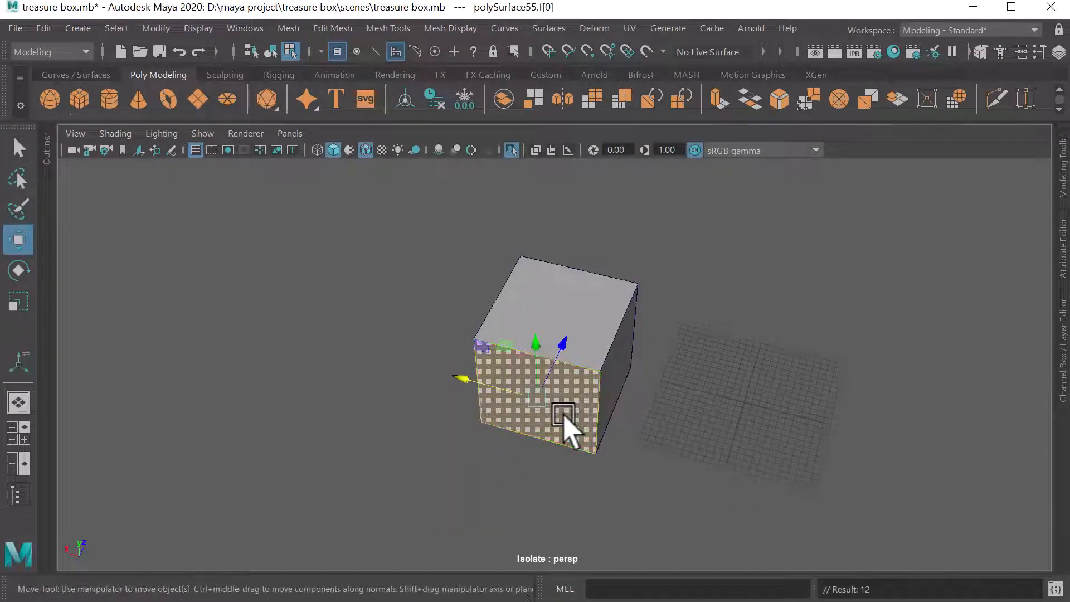
left_click_drag(557, 390, 442, 444, "alt")
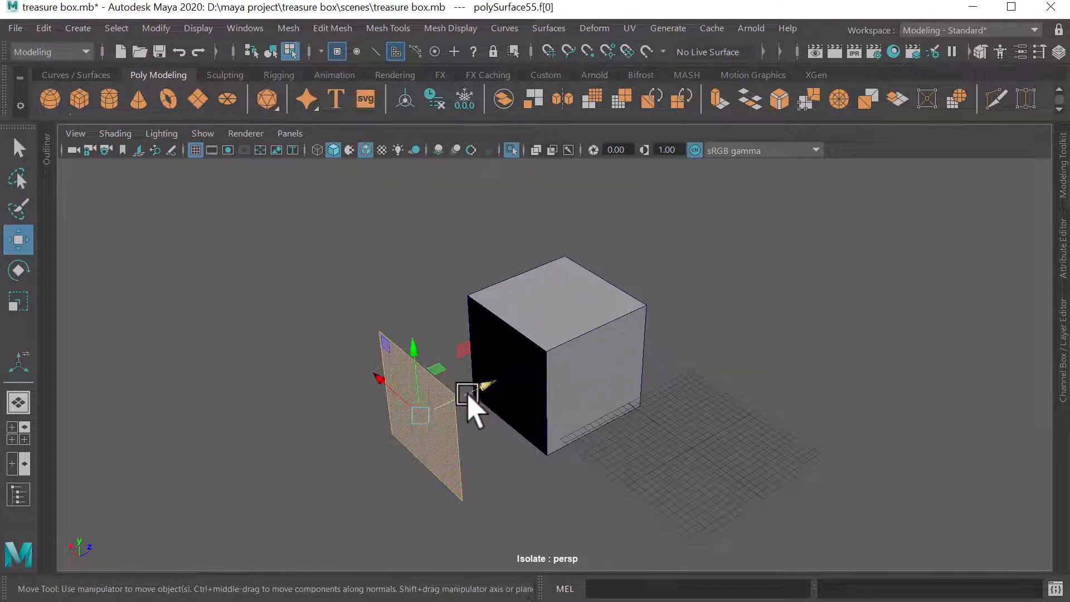
left_click_drag(470, 406, 413, 418, "alt")
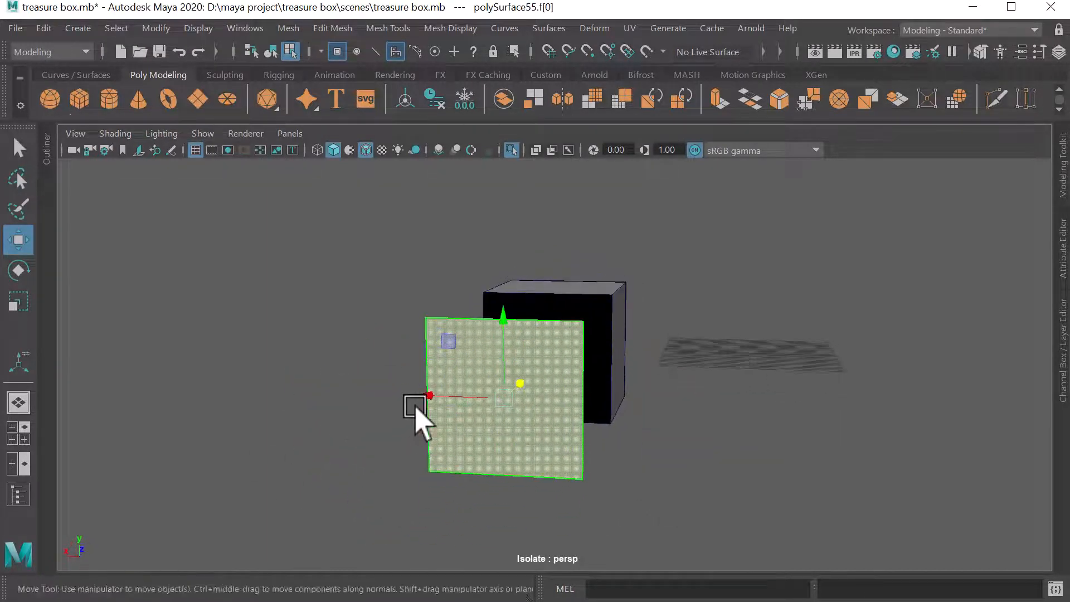
- Show the detached face's vertices and box-select its corner pairs in turn, viewing the face straight on
right_click_drag(810, 133, 750, 202)
right_click_drag(738, 133, 736, 133)
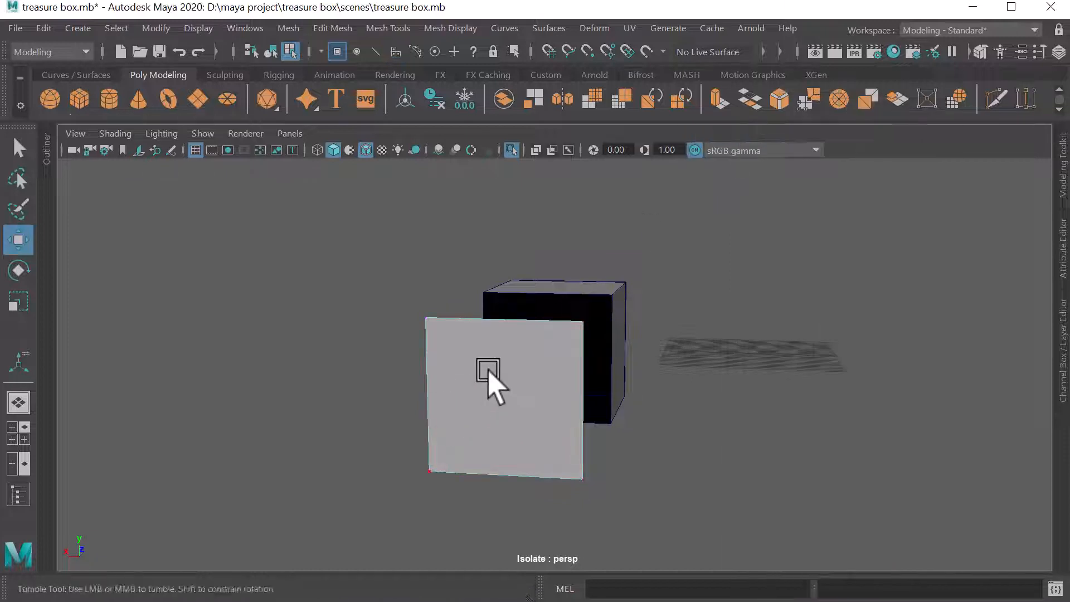
left_click_drag(488, 369, 499, 359, "alt")
left_click_drag(359, 223, 970, 297)
left_click_drag(425, 491, 780, 368)
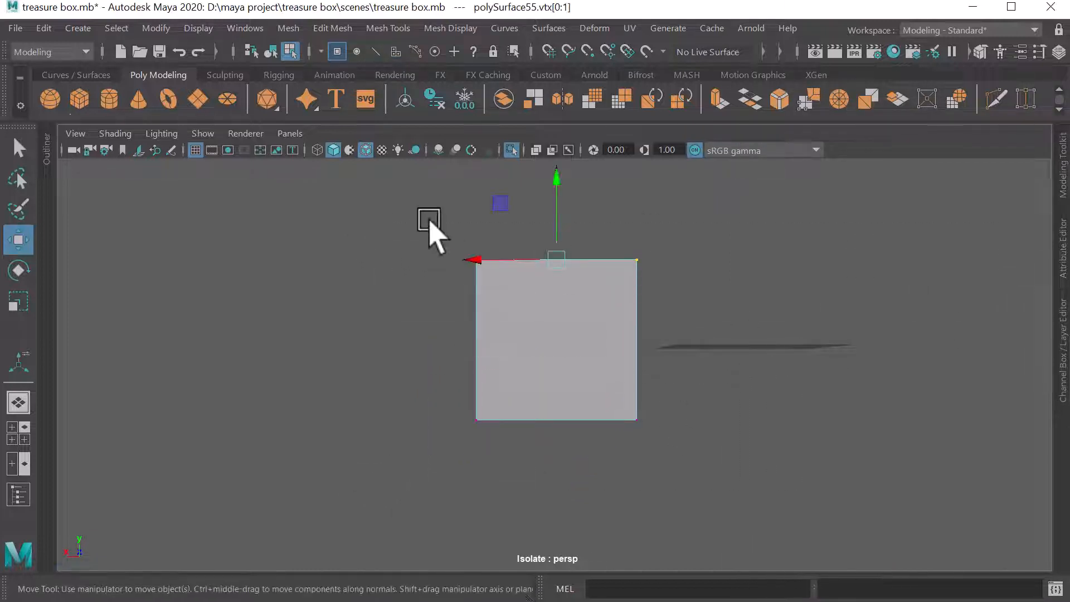
left_click_drag(435, 212, 483, 490)
left_click_drag(533, 362, 625, 386, "alt")
left_click(566, 321)
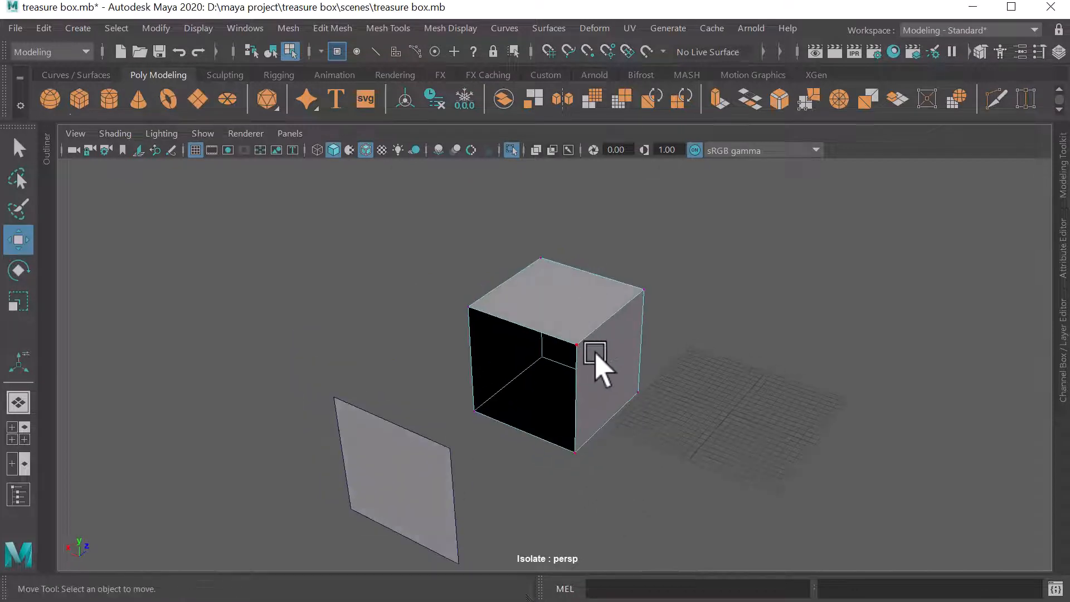
- Return to face selection and extract one side face and the top face of the cube as separate pieces
right_click_drag(595, 352, 603, 167)
left_click(593, 370)
key("g")
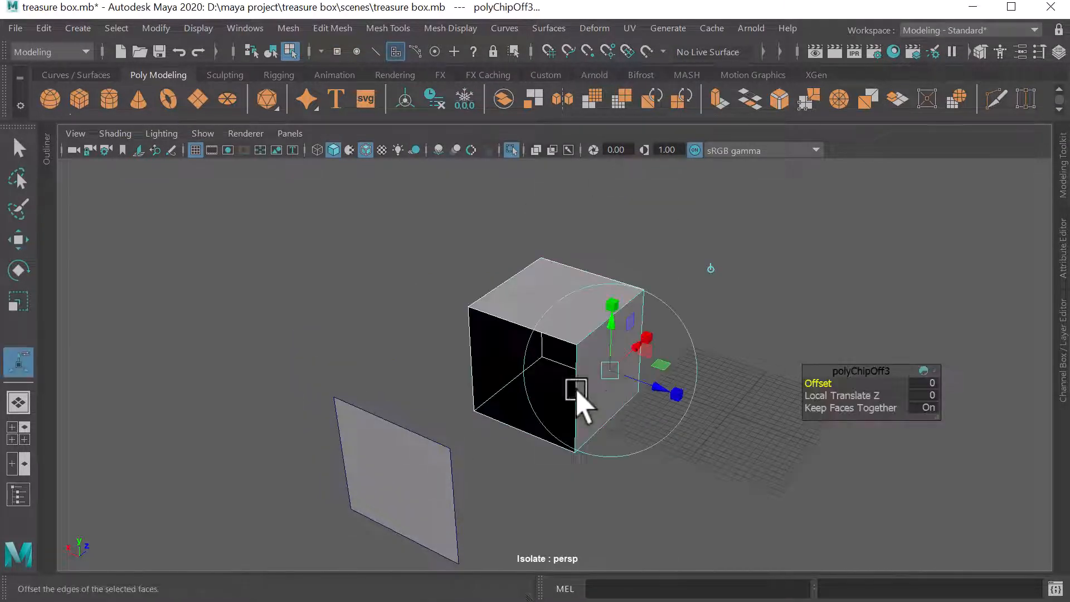
left_click_drag(681, 405, 583, 318, "alt")
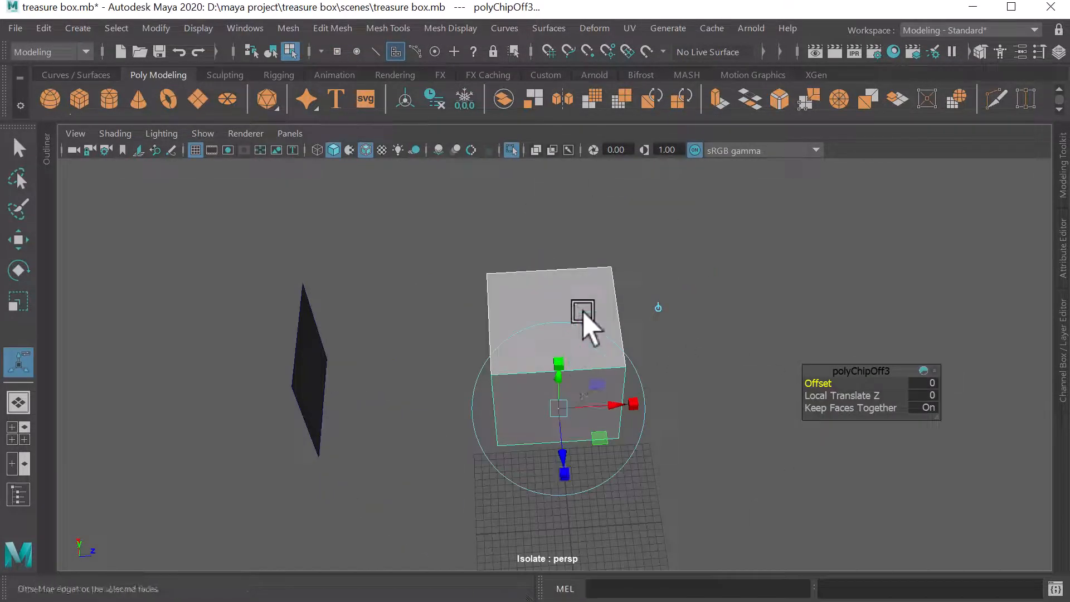
left_click(545, 296)
left_click_drag(678, 379, 597, 365, "alt")
key("g")
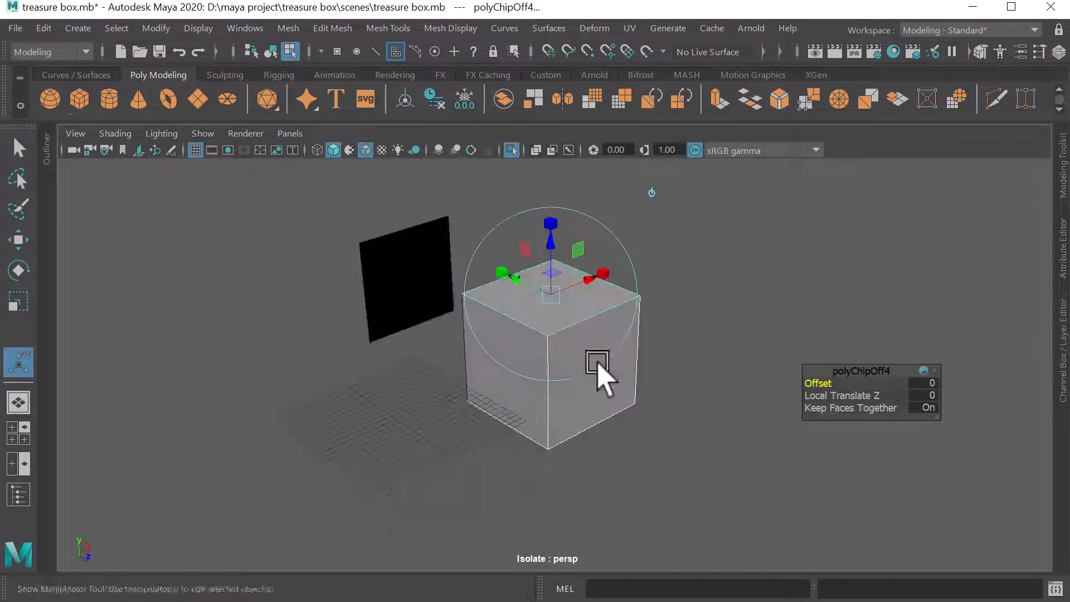
- Repeat the extraction on the cube's two remaining side faces and on its bottom face
left_click(606, 384)
key("g")
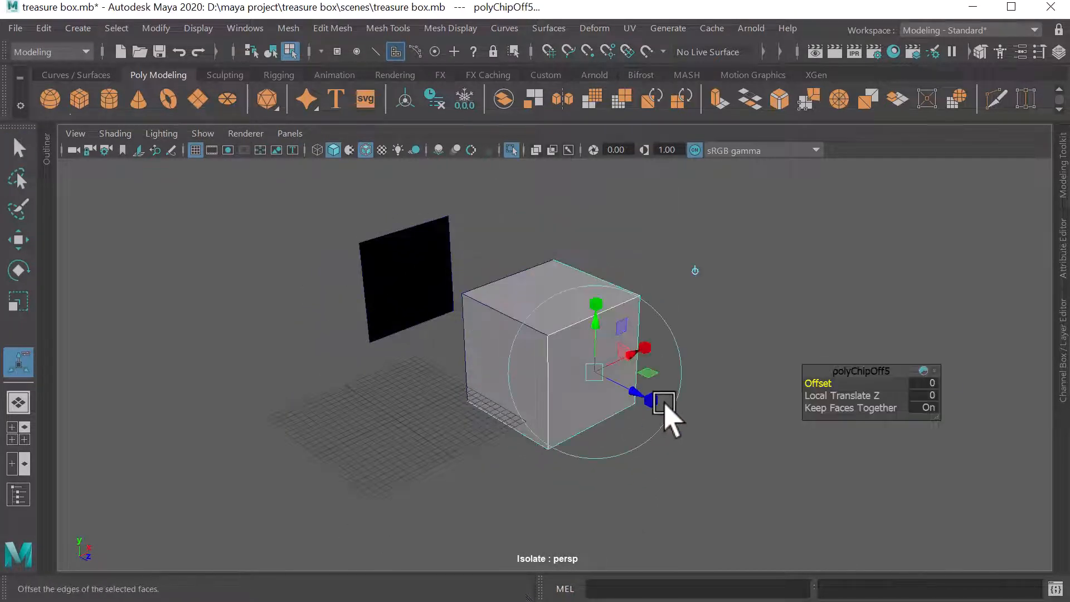
left_click_drag(669, 411, 557, 389, "alt")
left_click(618, 333)
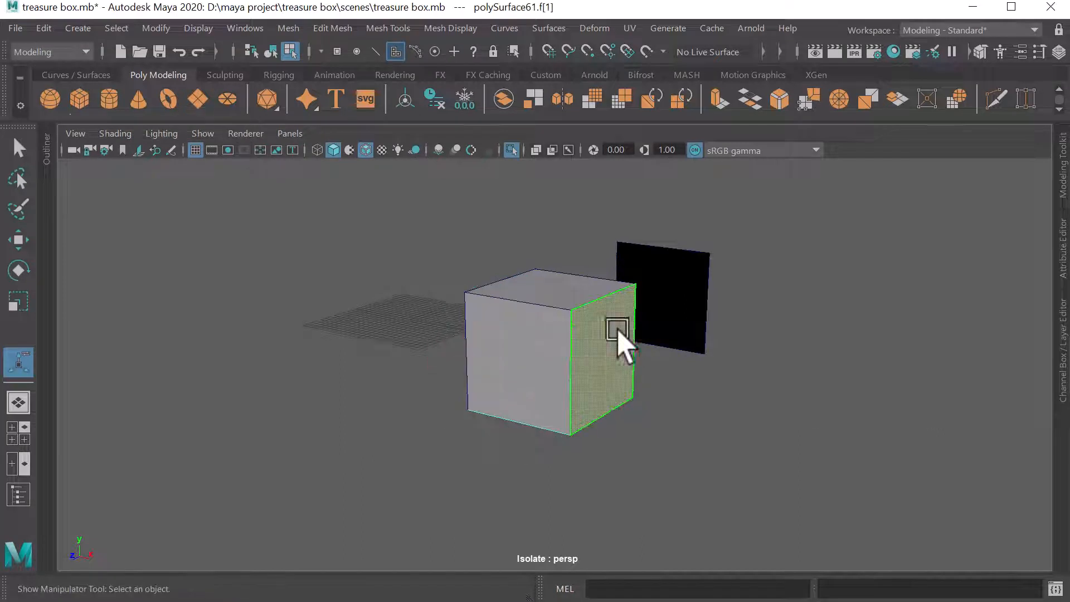
key("g")
left_click_drag(585, 459, 597, 375, "alt")
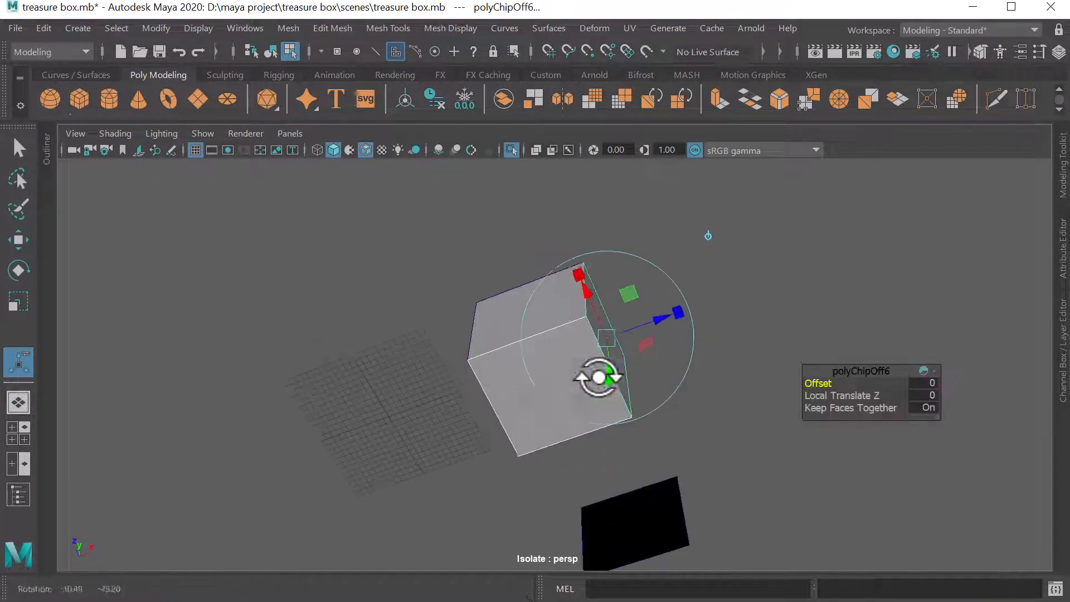
left_click(528, 440)
key("g")
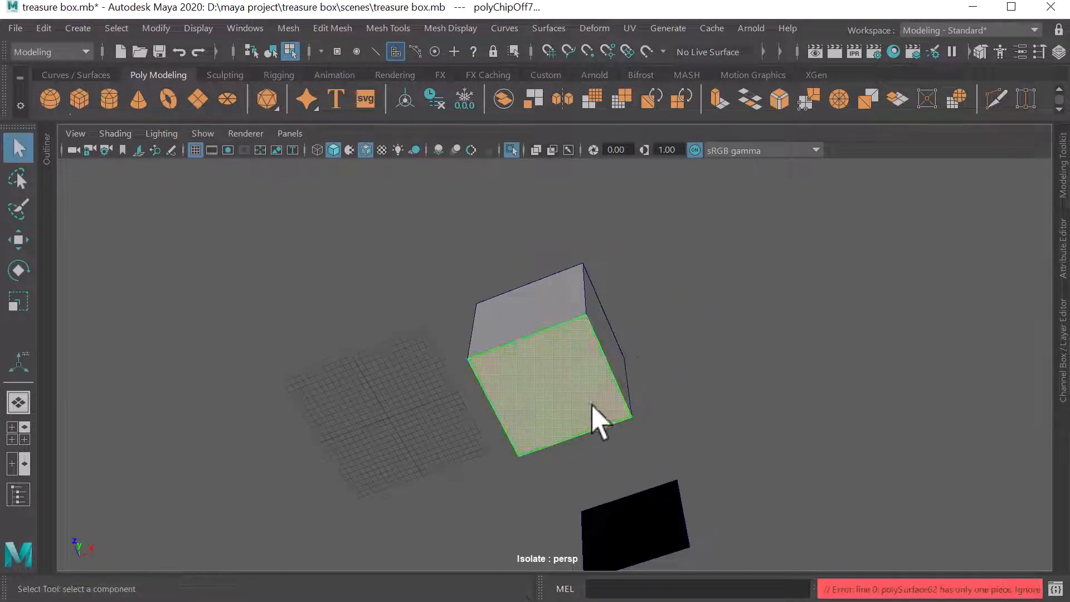
left_click_drag(597, 420, 667, 394, "alt")
key("g")
- In object mode, move the near side piece outward along Z and raise the top piece above the cube
right_click_drag(752, 230, 830, 111)
left_click(818, 362)
left_click_drag(563, 344, 762, 443, "alt")
left_click(621, 363)
key("w")
left_click(561, 301)
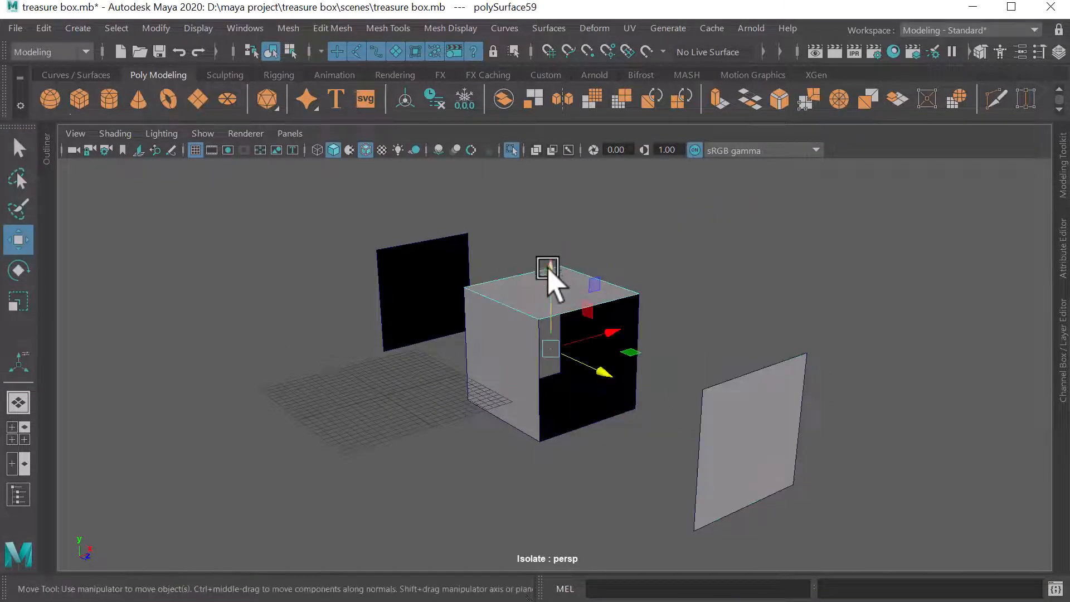
left_click_drag(554, 270, 554, 162)
- Move the two remaining side pieces outward along X and lower the bottom piece, completing the exploded cube
left_click(516, 370)
left_click_drag(577, 343, 445, 378)
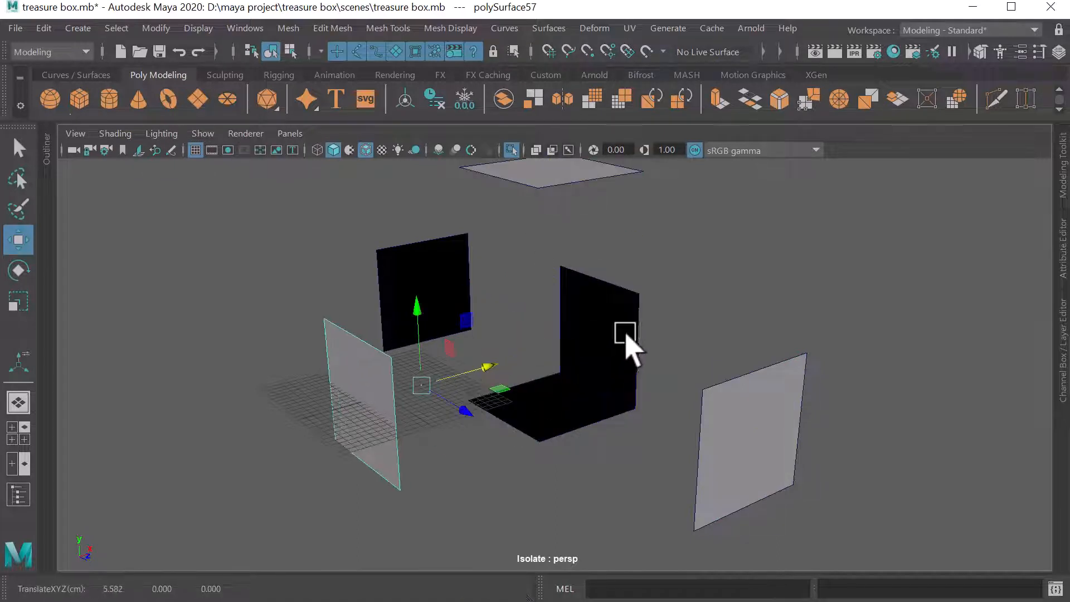
left_click(625, 334)
left_click_drag(623, 333, 754, 329)
left_click(569, 413)
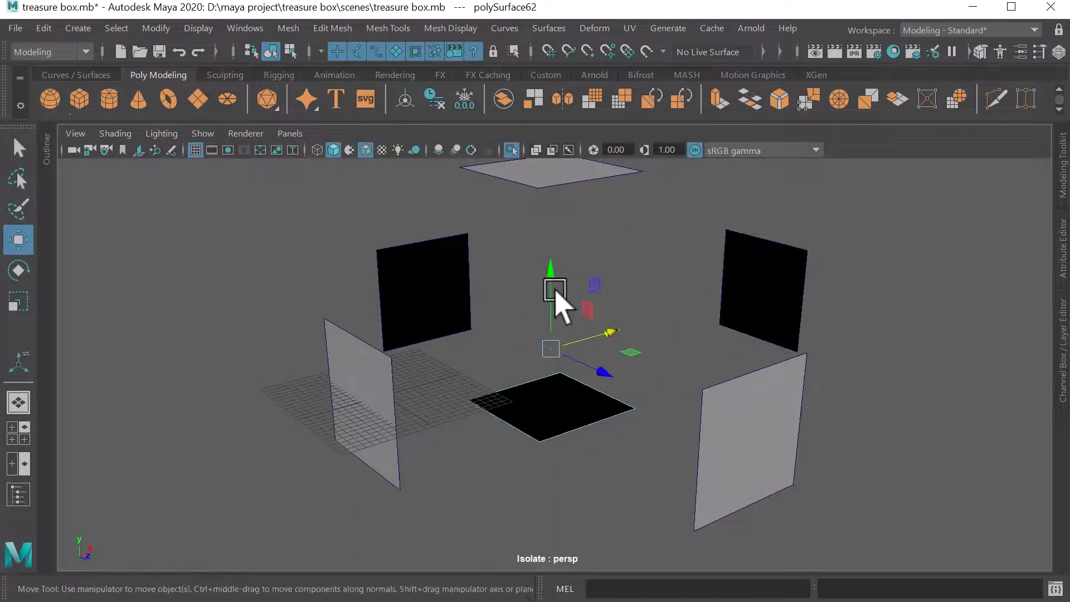
left_click_drag(551, 279, 560, 401)
- Examine the exploded cube from several sides, selecting the individual side panels
left_click_drag(663, 385, 577, 390, "alt")
left_click(521, 500)
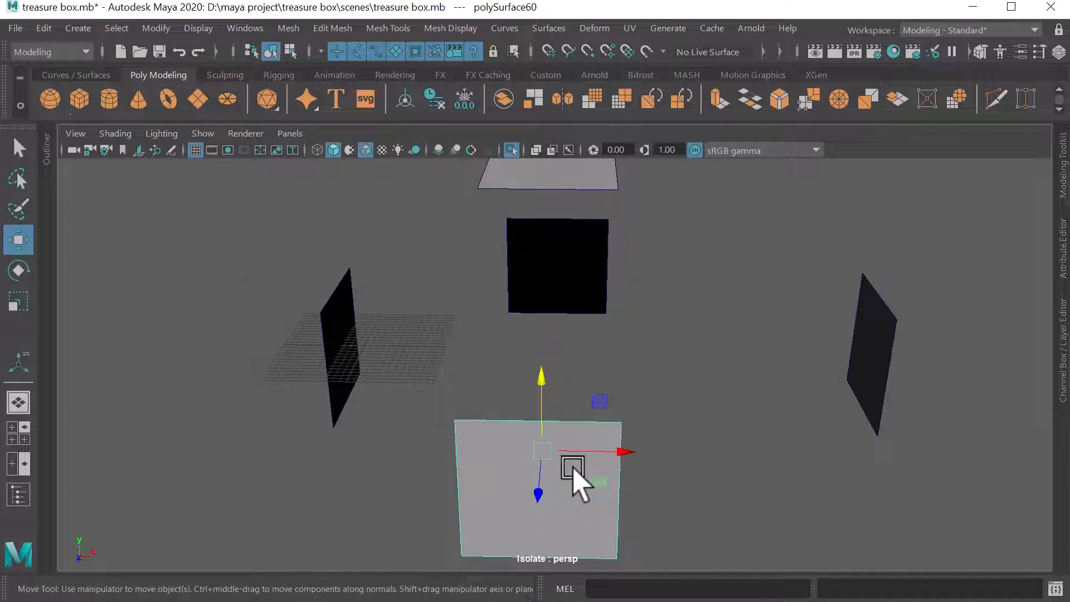
middle_click_drag(566, 510, 530, 432, "alt")
mouse_move(529, 431)
left_mouse_down("alt")
mouse_move(551, 434)
mouse_move(540, 430)
mouse_move(544, 444)
left_mouse_up("alt")
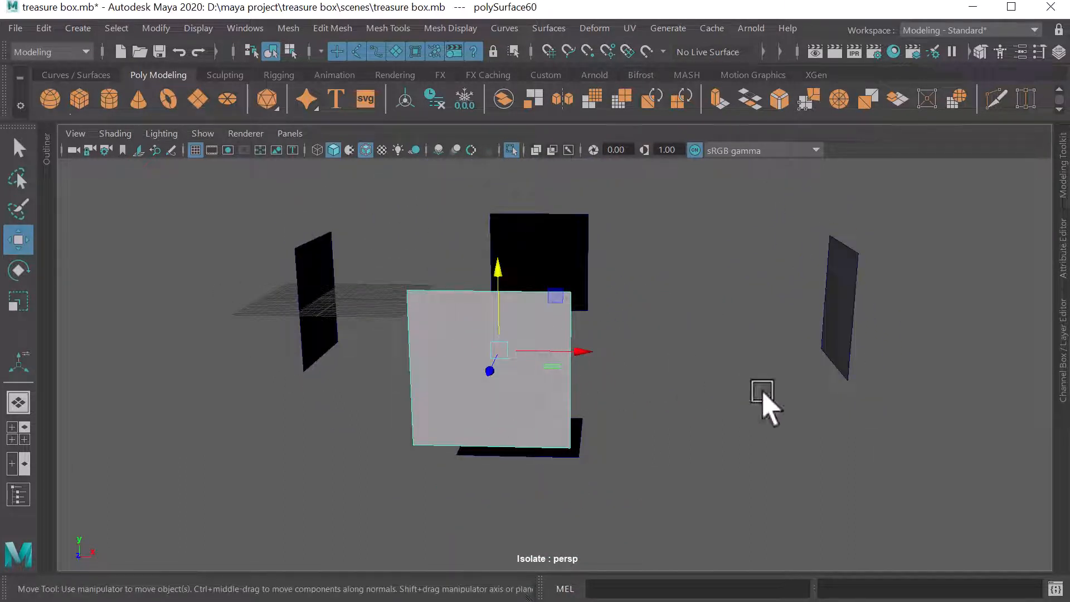
left_click_drag(499, 404, 535, 394, "alt")
left_click_drag(658, 393, 296, 413, "alt")
left_click(849, 362)
left_click(423, 393)
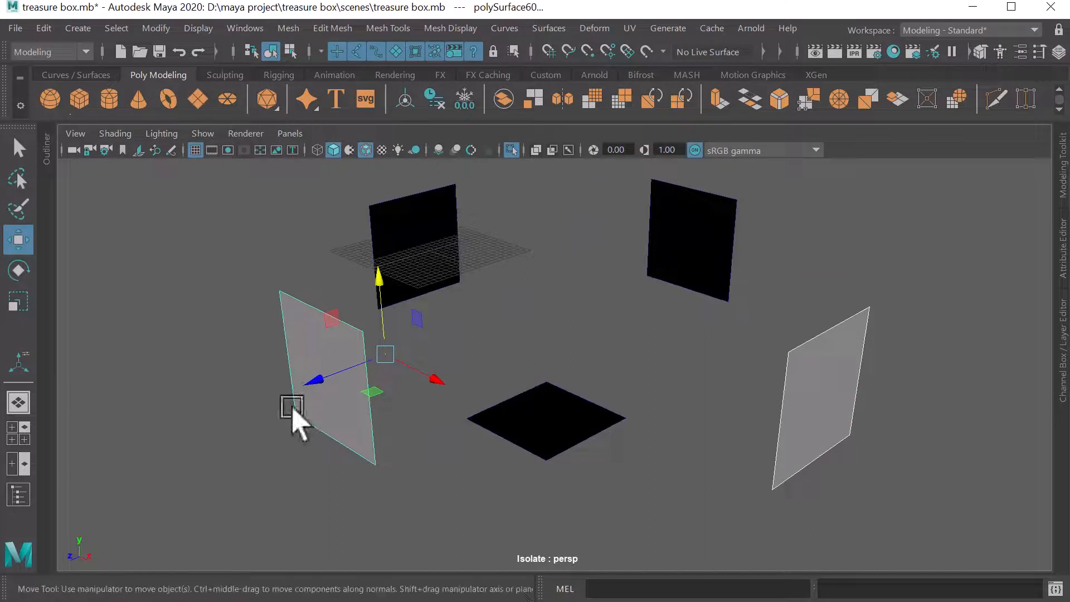
left_click(401, 473)
left_click(346, 393)
left_click_drag(287, 451, 319, 363, "alt")
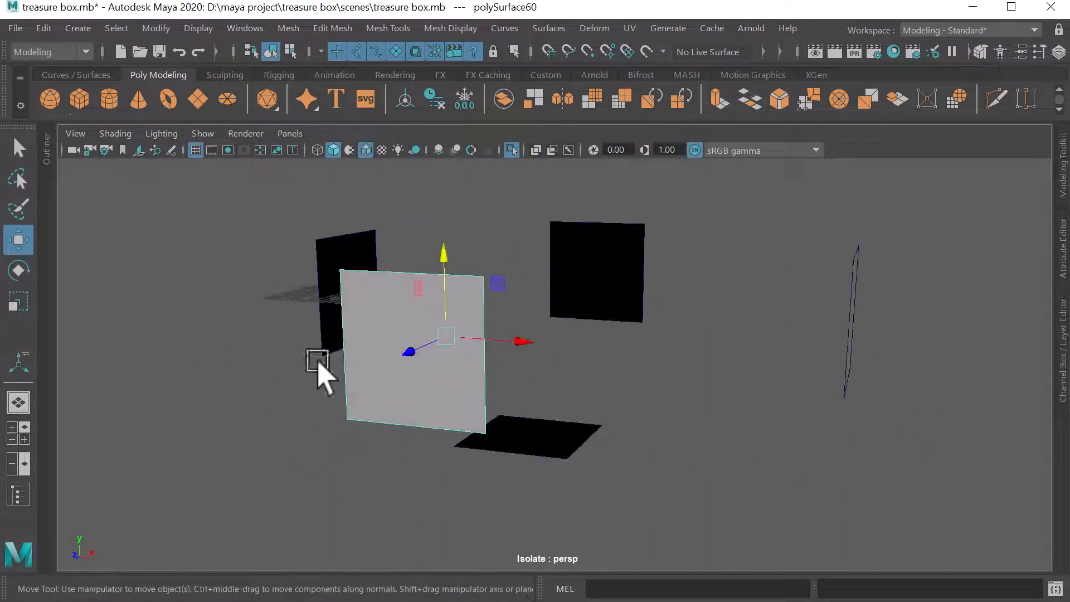
left_click_drag(580, 375, 567, 537, "alt")
left_click(613, 509)
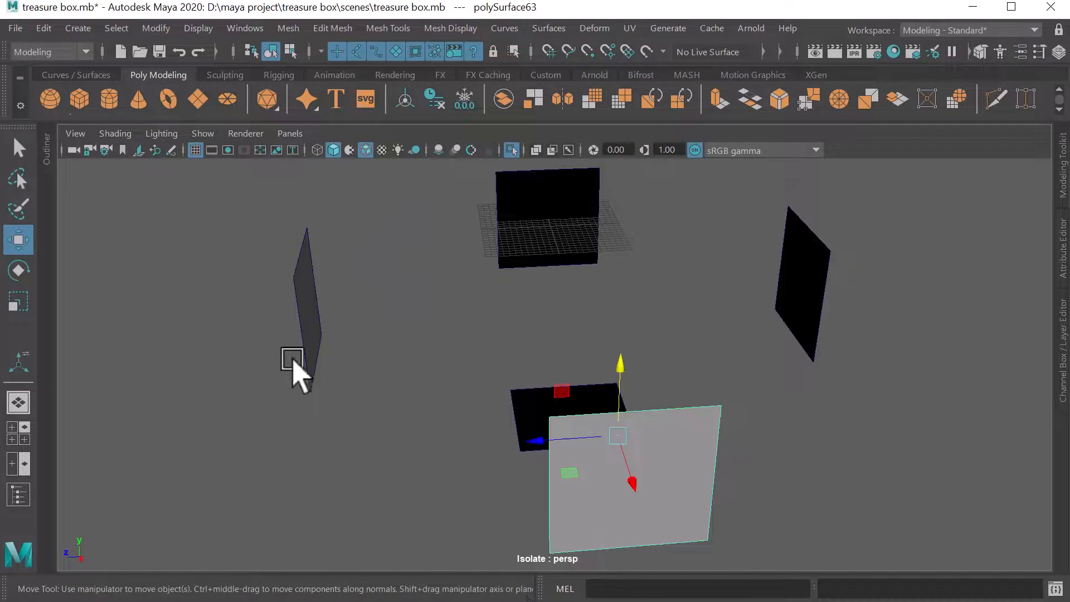
- Move two neighbouring side panels back inward, one along Z and the other along X
left_click(308, 322)
left_click_drag(292, 312, 524, 339)
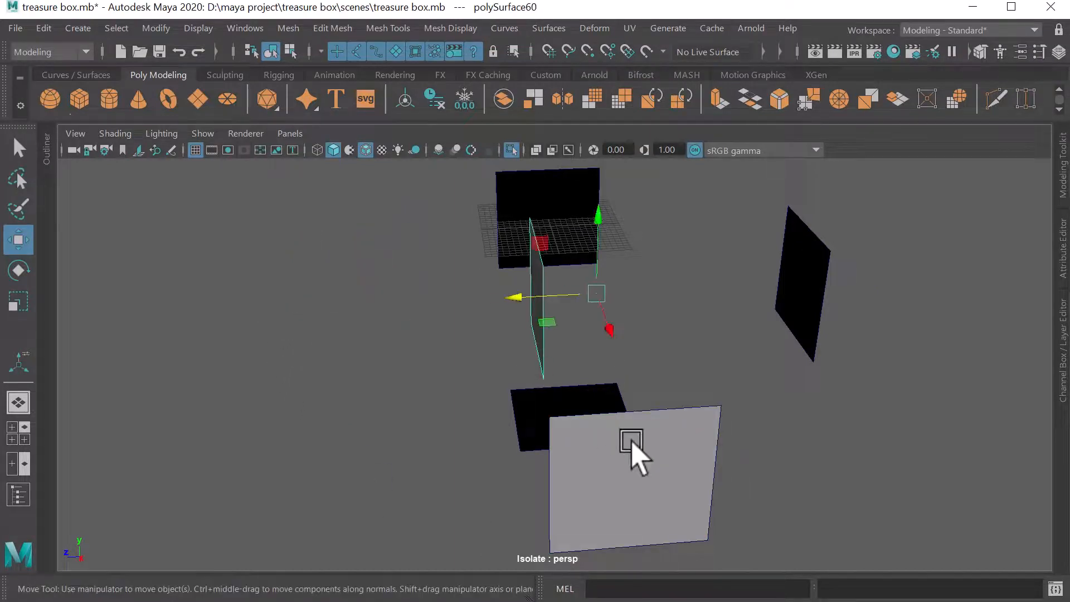
left_click(622, 454)
left_click_drag(532, 442, 623, 444, "alt")
left_click_drag(863, 352, 595, 315)
mouse_move(688, 321)
left_mouse_down("alt")
mouse_move(705, 322)
mouse_move(689, 339)
left_mouse_up("alt")
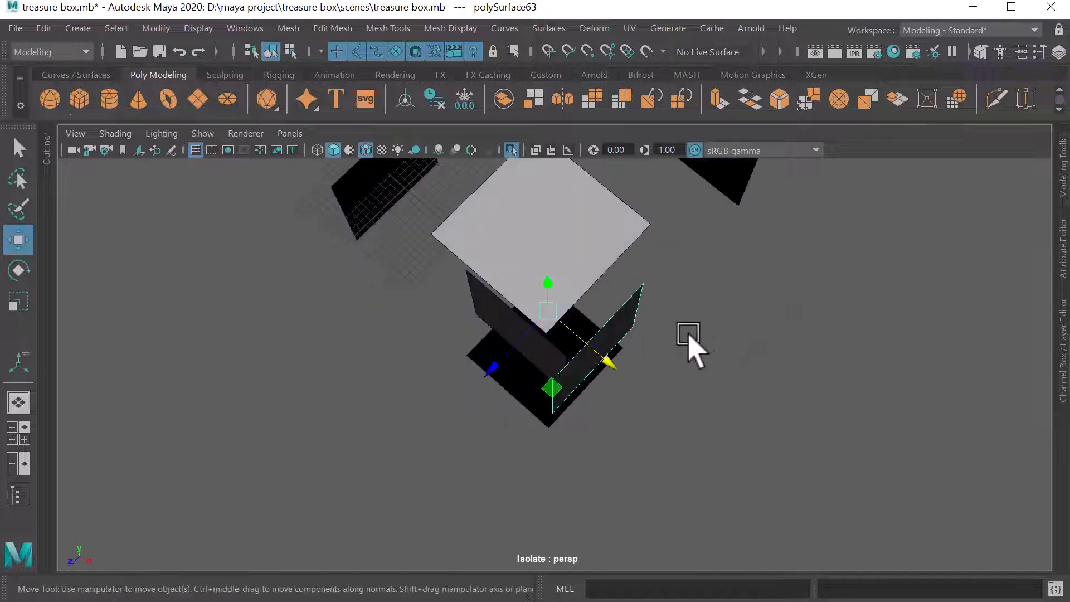
- Adjust the two moved side panels so their vertical edges meet at a shared corner, then clear the selection
left_click(510, 352)
mouse_move(510, 352)
left_mouse_down()
mouse_move(505, 337)
mouse_move(493, 365)
left_mouse_up()
left_click_drag(626, 418, 609, 318, "alt")
left_click(619, 352)
left_click(611, 341)
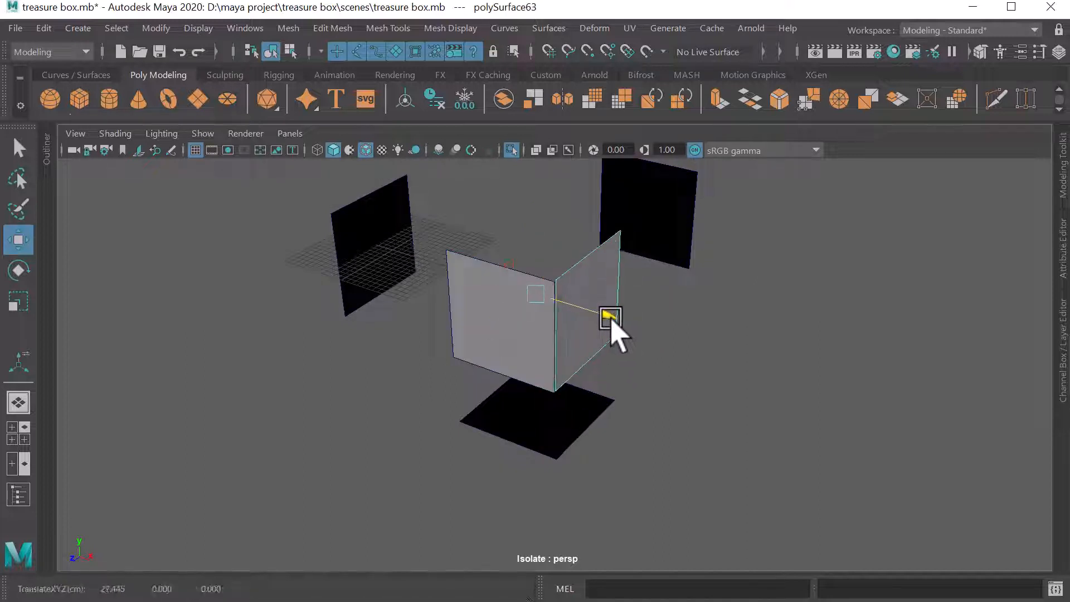
left_click(694, 413)
left_click_drag(595, 400, 551, 310, "alt")
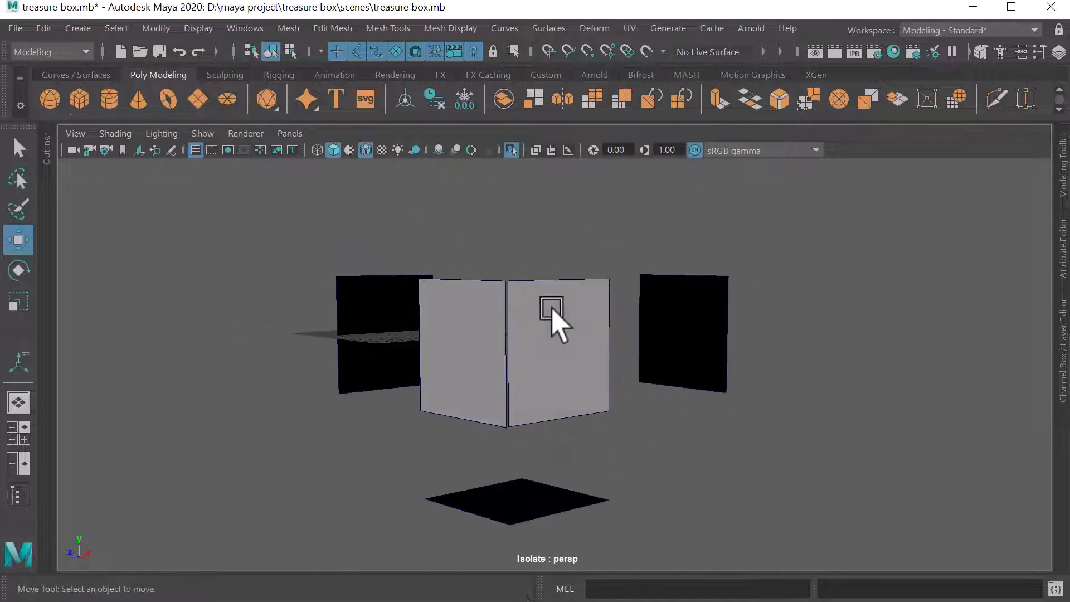
- Delete all the pieces of the exploded cube and exit isolation so the treasure chest is displayed again
left_click_drag(540, 426, 583, 430, "alt")
mouse_move(700, 236)
right_mouse_down()
mouse_move(760, 148)
mouse_move(700, 237)
right_mouse_up()
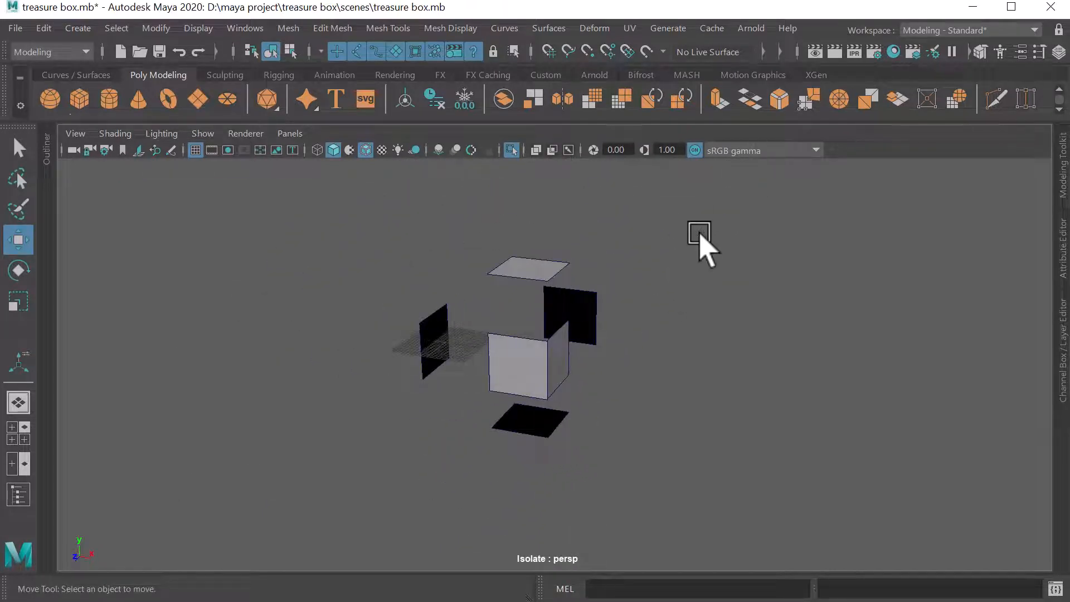
left_click_drag(700, 231, 252, 523)
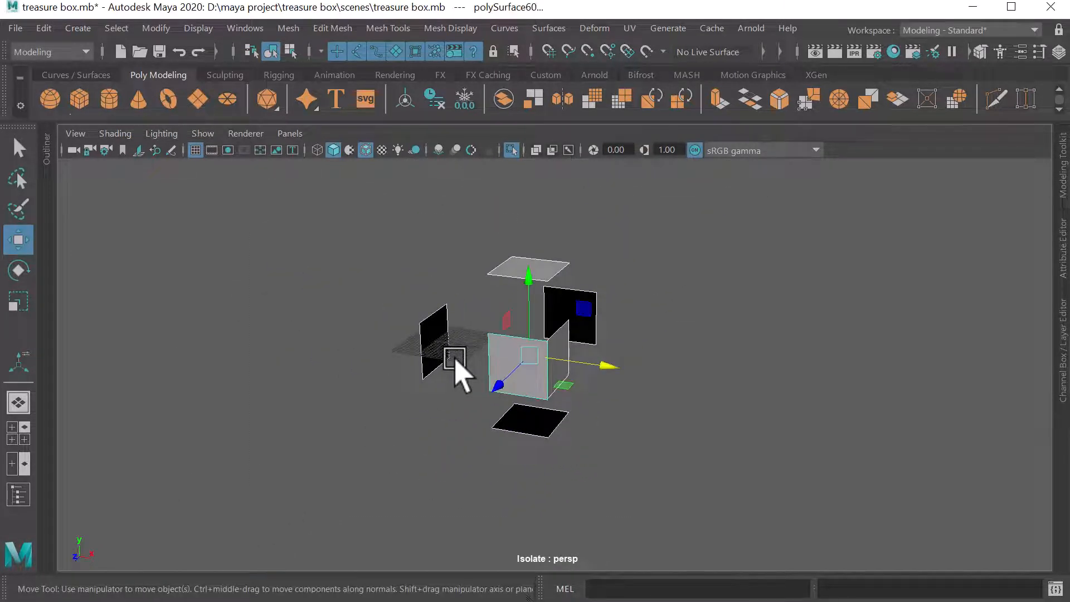
key("Delete")
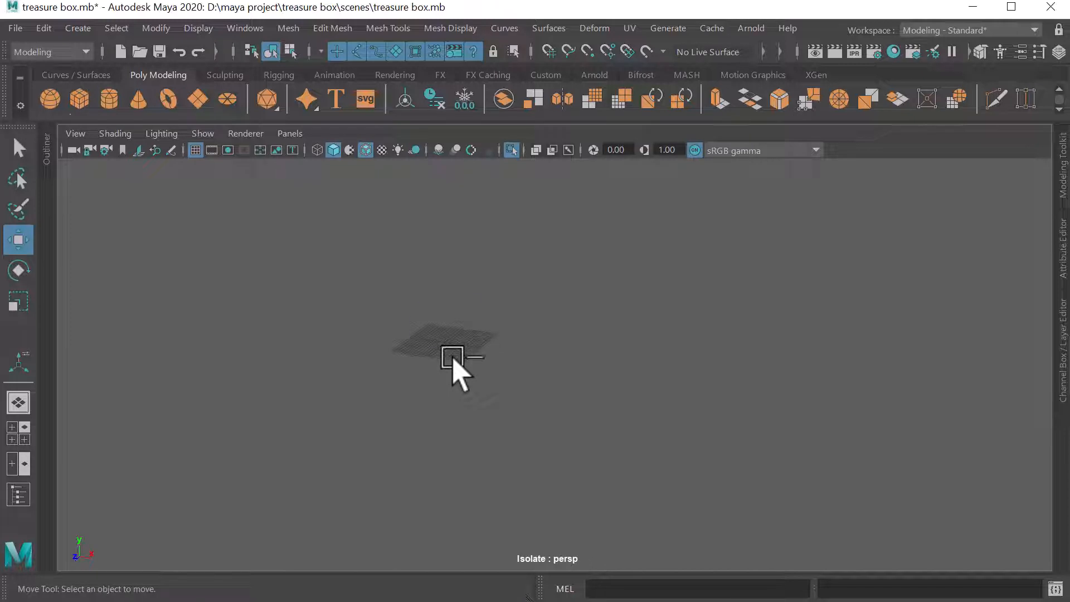
key("ctrl+1")
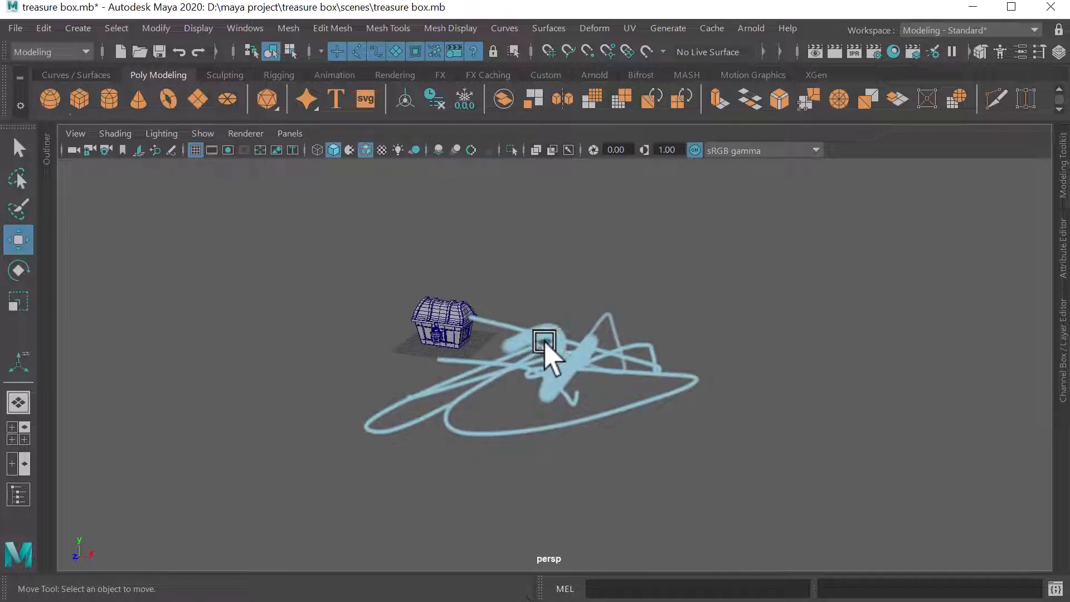
scroll(544, 341, "up", 1)
left_click_drag(543, 341, 554, 342, "alt")
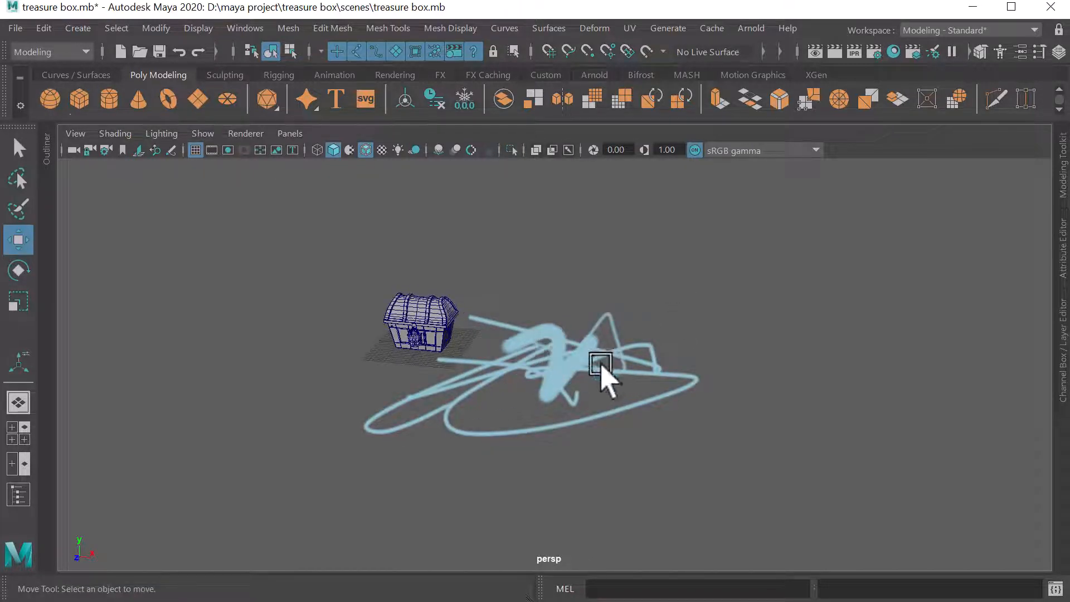
- Check the remaining scene objects in the Outliner by selecting pCube1 and the treasure_box group, then clear the selection
left_click(47, 159)
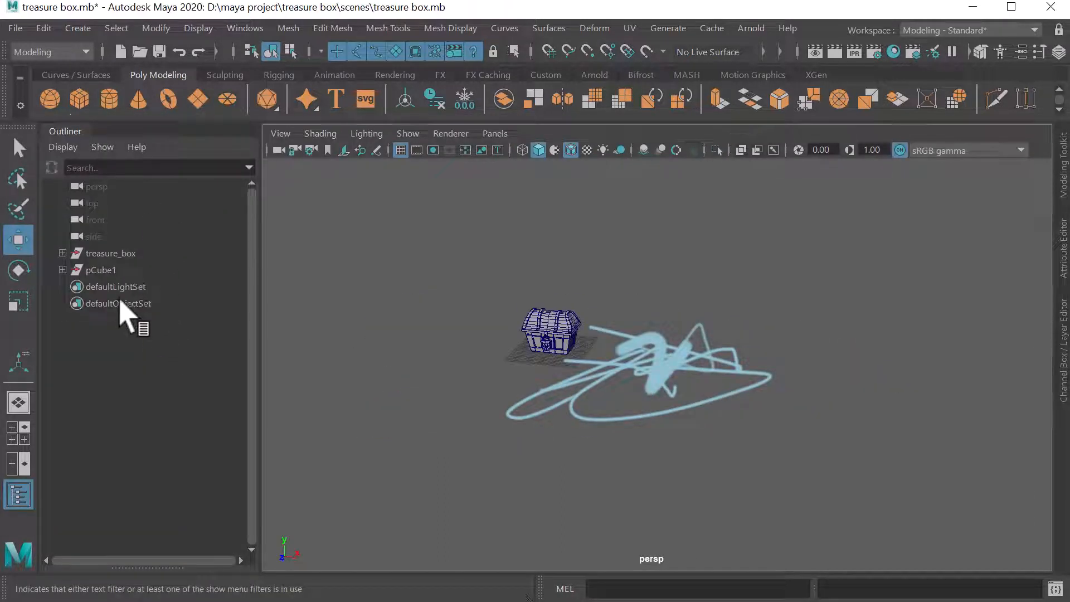
left_click(100, 269)
left_click(126, 254)
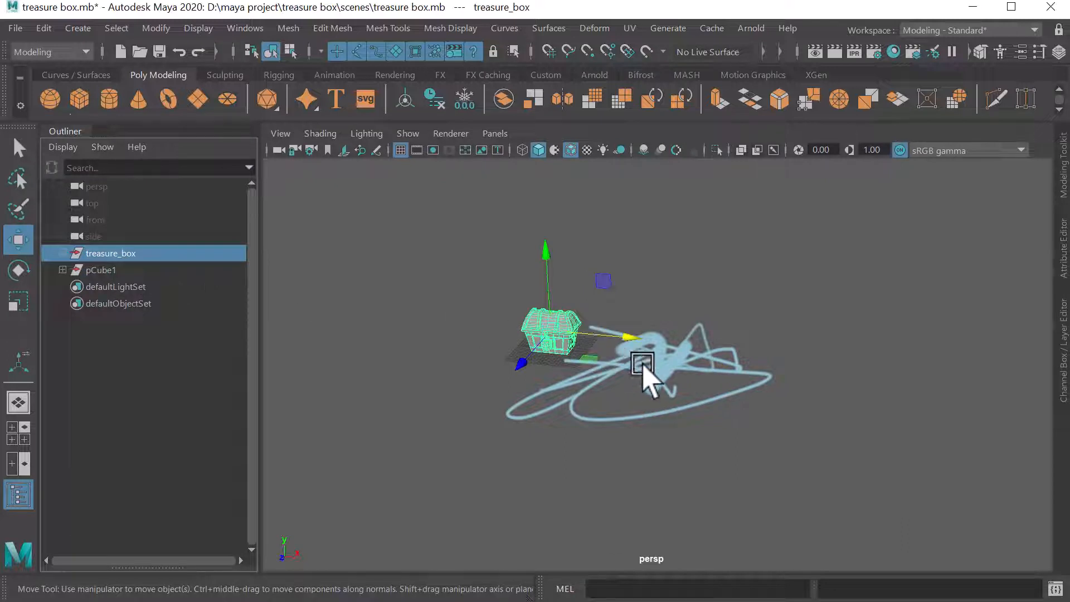
left_click(698, 386)
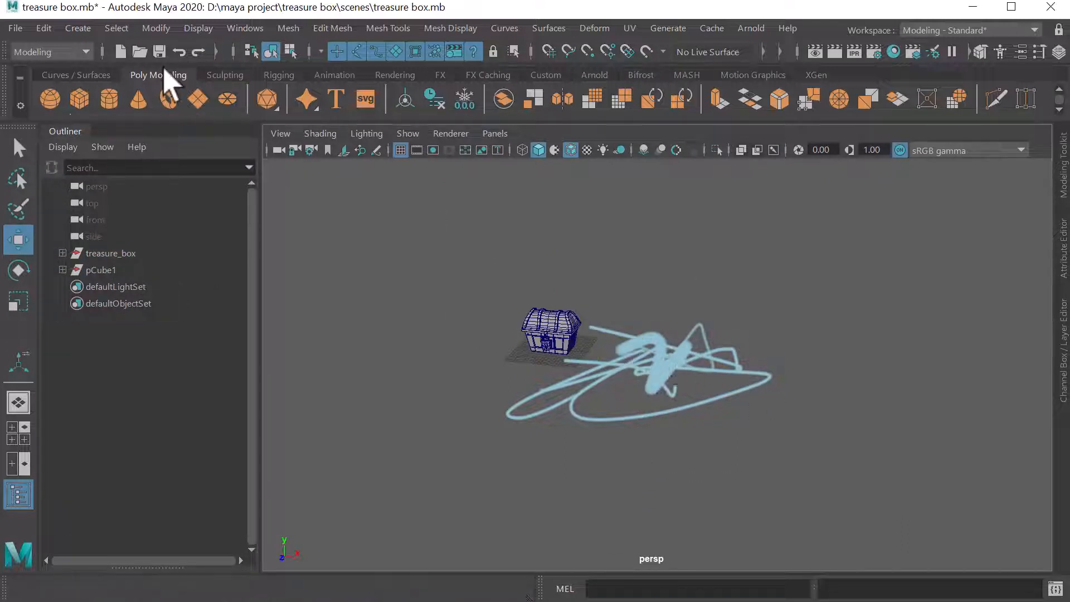
- Erase the Grease Pencil scribble from the perspective view, hide the Outliner and return to the Select tool
left_click(376, 150)
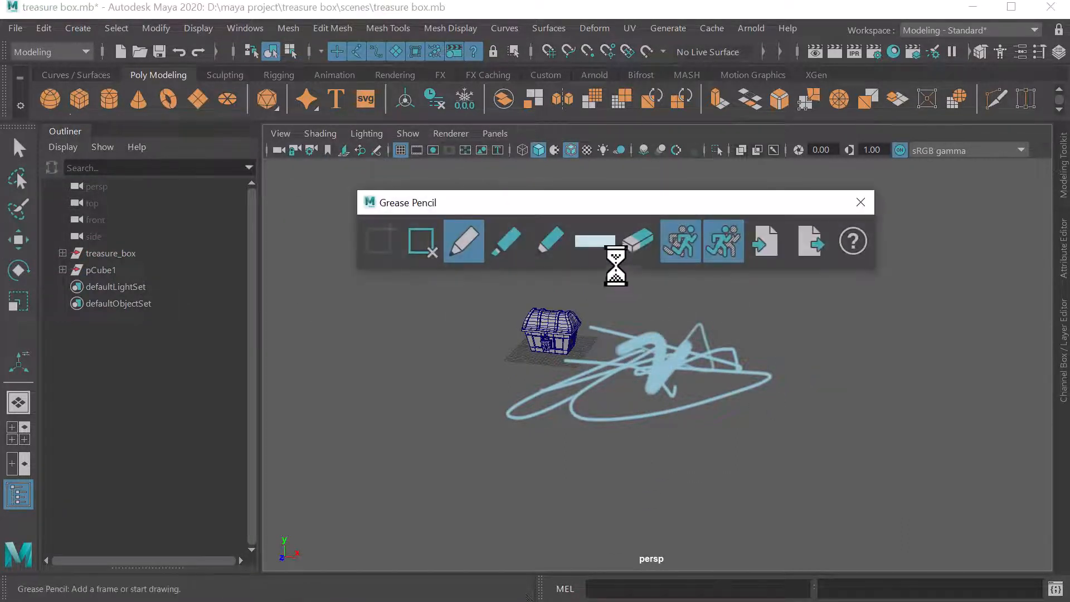
left_click(637, 240)
mouse_move(697, 449)
left_mouse_down()
mouse_move(688, 399)
mouse_move(657, 430)
mouse_move(676, 316)
left_mouse_up()
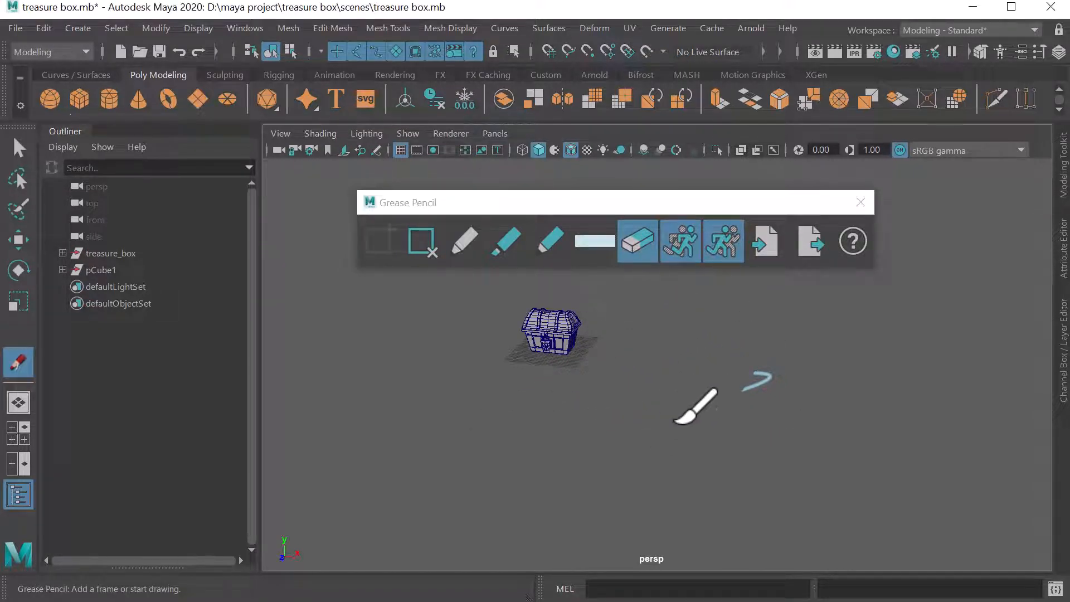
left_click(861, 202)
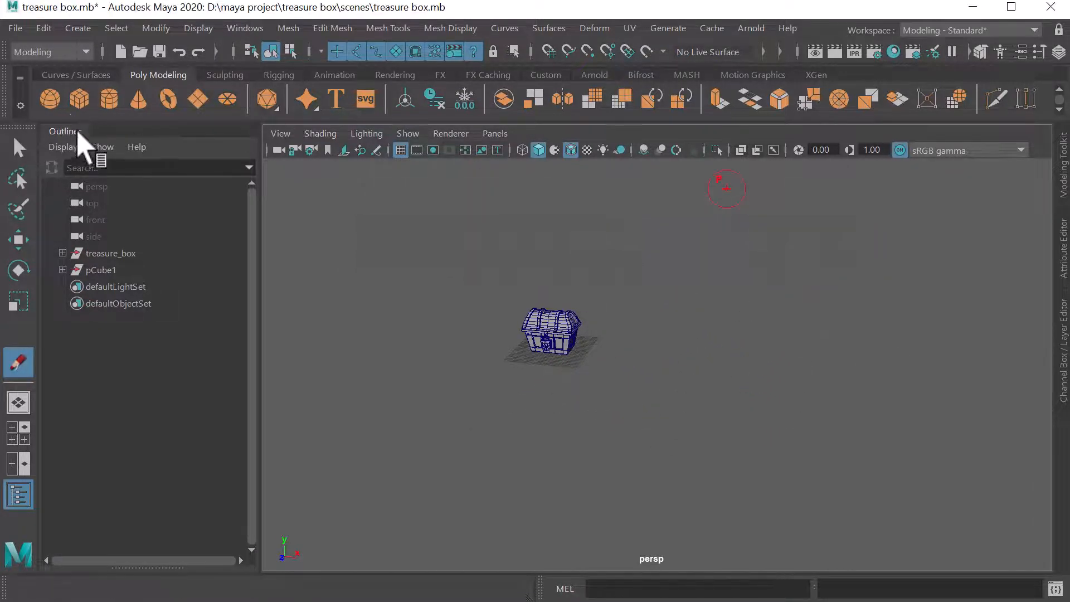
left_click(64, 132)
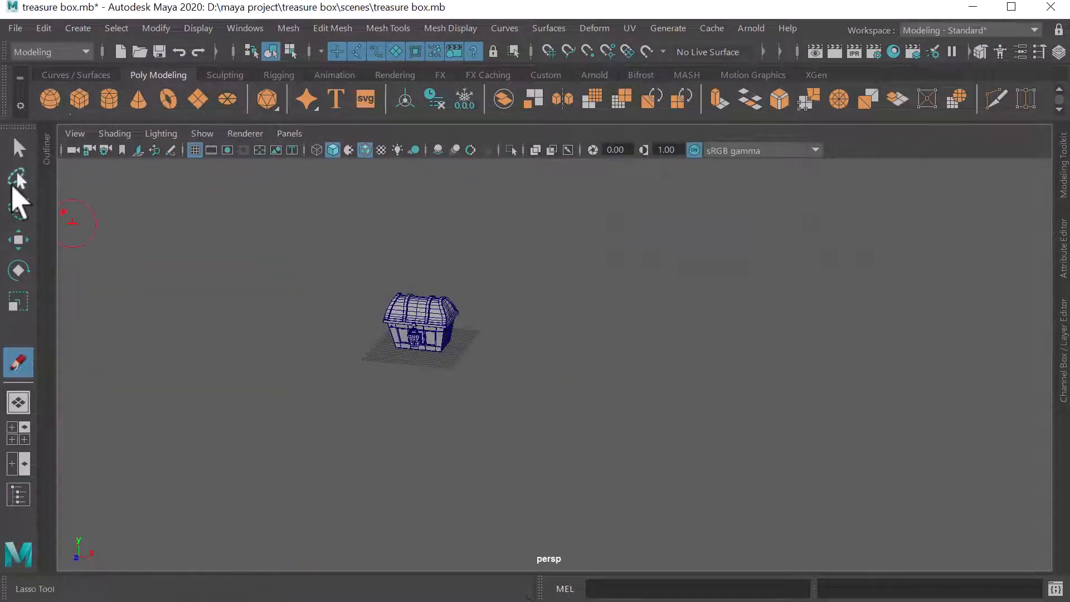
left_click(19, 149)
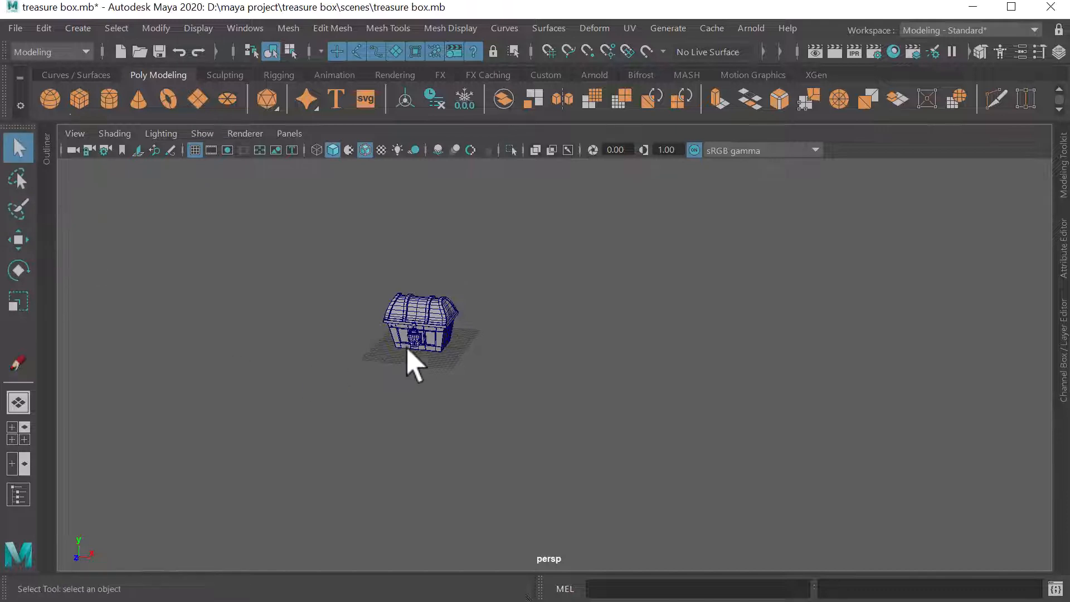
- Turn off the wireframe overlay on the shaded treasure chest and frame the model in the perspective view
scroll(390, 357, "up", 3)
middle_click_drag(351, 337, 363, 440, "alt")
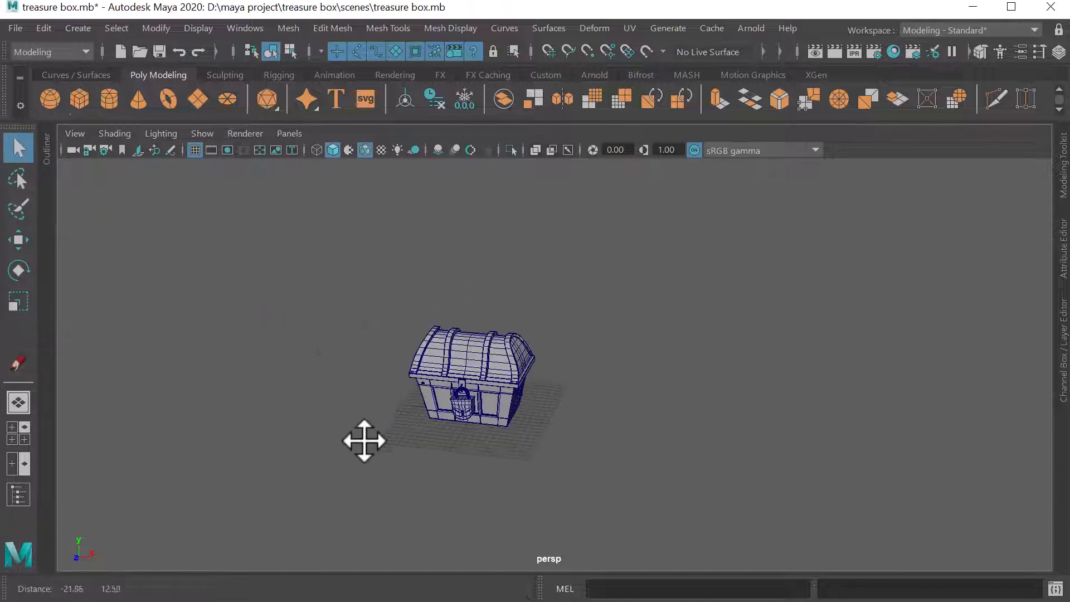
key("w")
scroll(504, 463, "up", 2)
left_click_drag(499, 451, 499, 442, "alt")
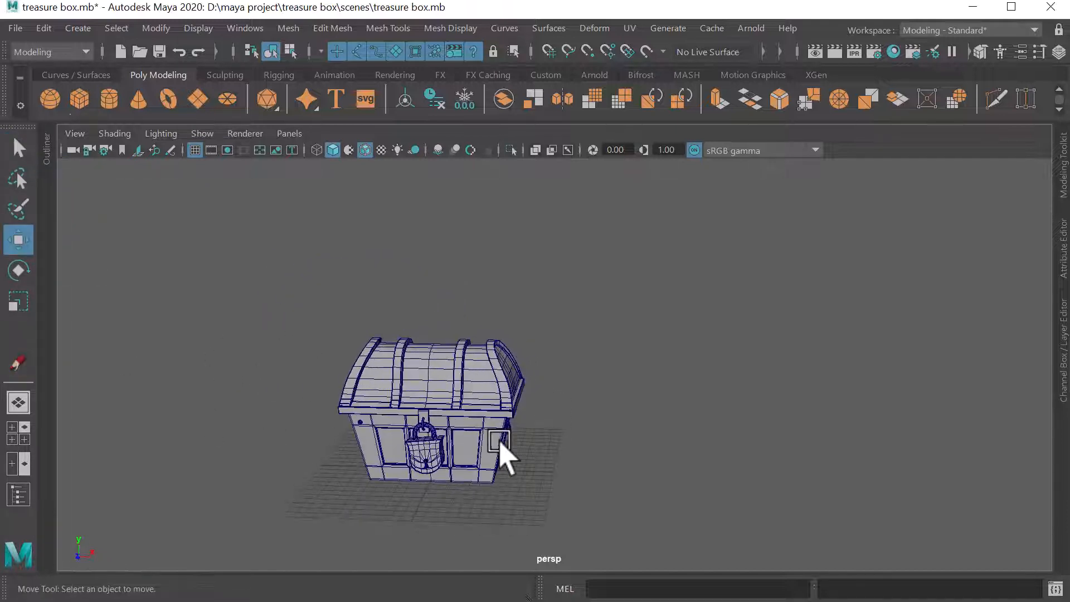
left_click(365, 150)
middle_click_drag(443, 371, 483, 289, "alt")
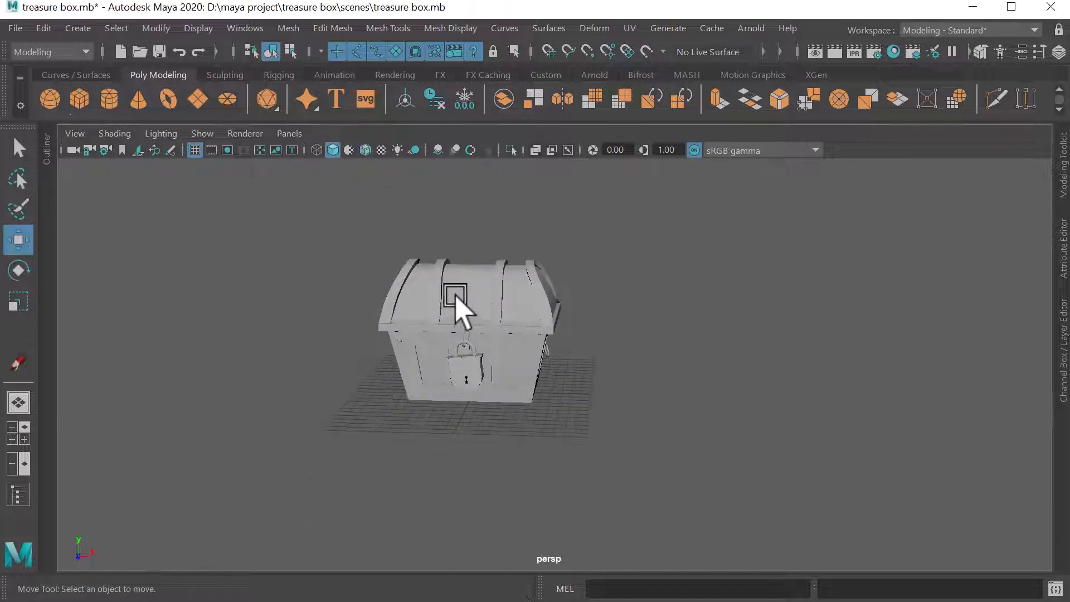
- Select all the chest parts to check them, clear the selection and save the scene
left_click_drag(213, 223, 735, 517)
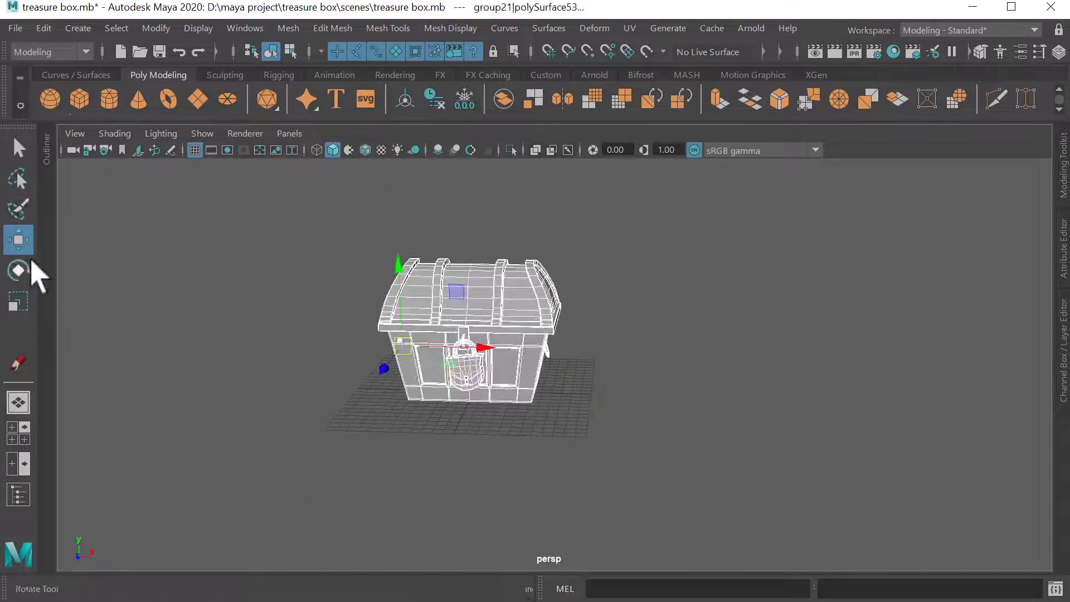
left_click(22, 276)
key("w")
left_click(663, 361)
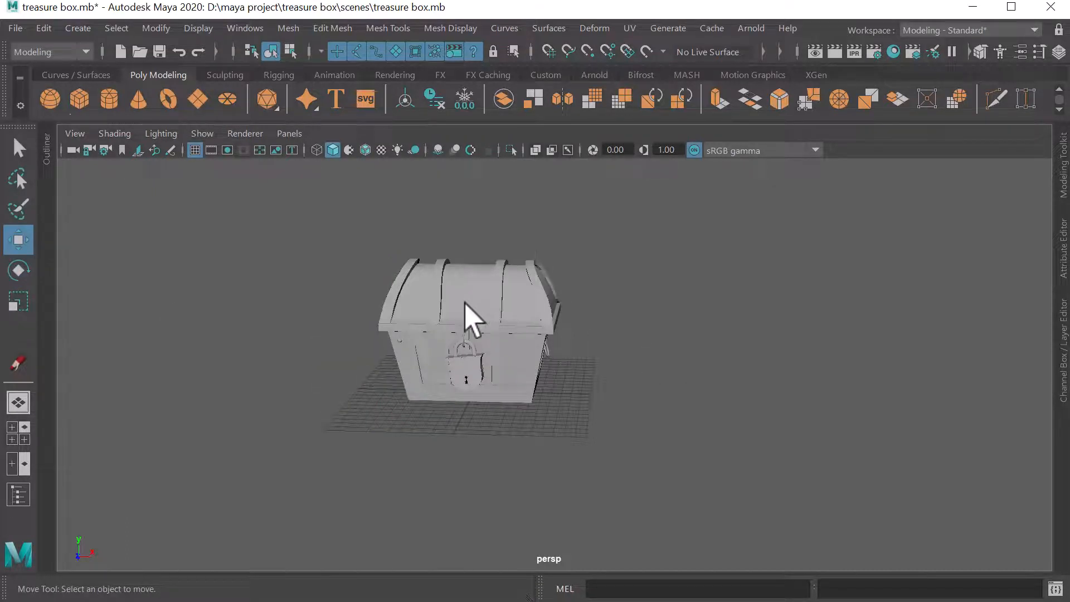
key("ctrl+s")
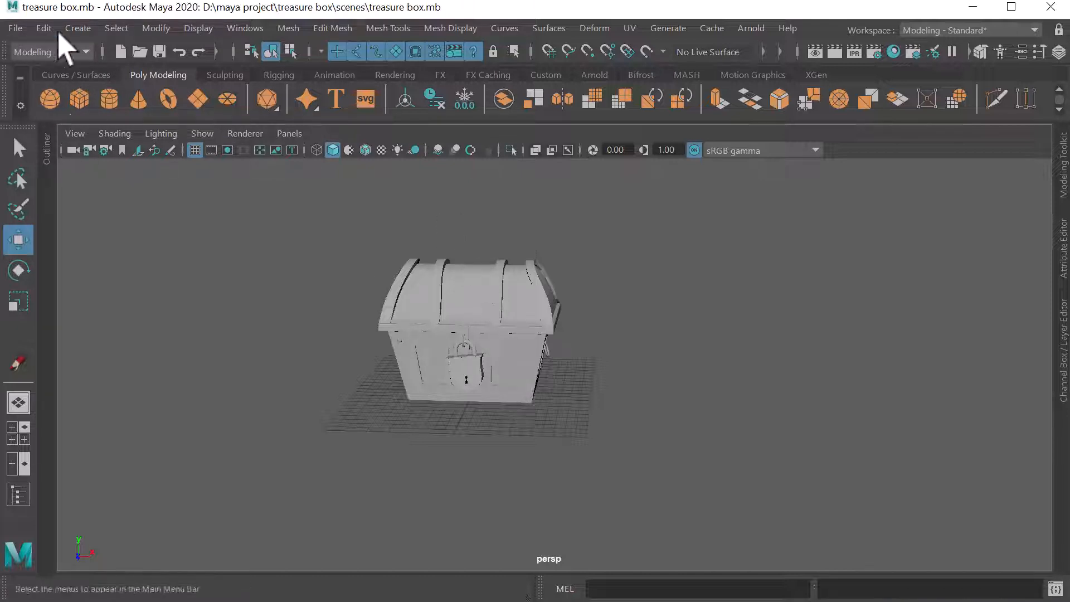
- Reopen the saved scene file treasure box.mb
left_click(6, 25)
left_click(82, 65)
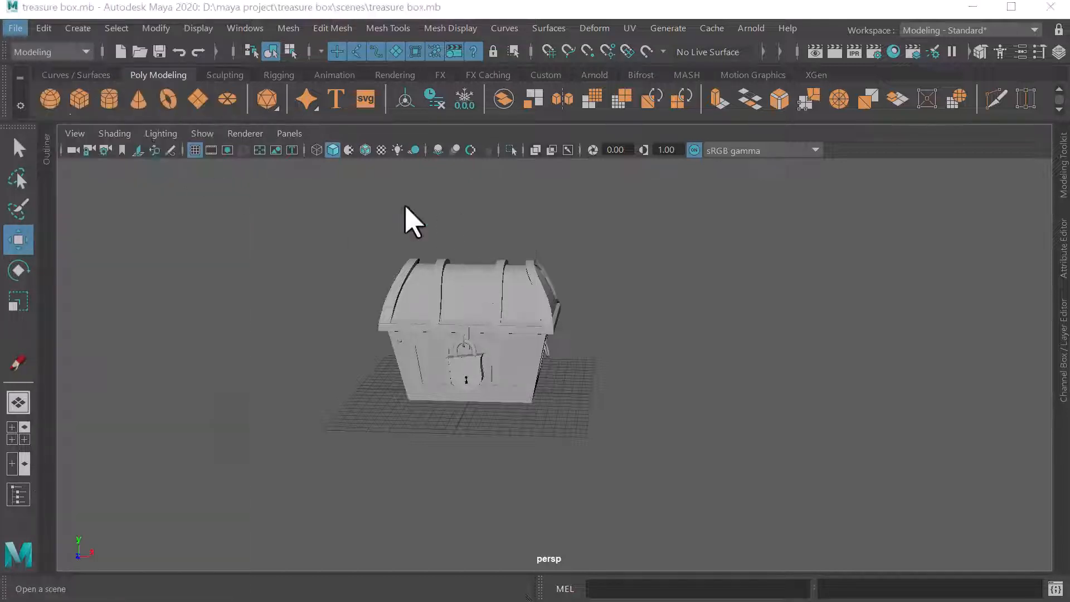
left_click(409, 266)
left_click(779, 477)
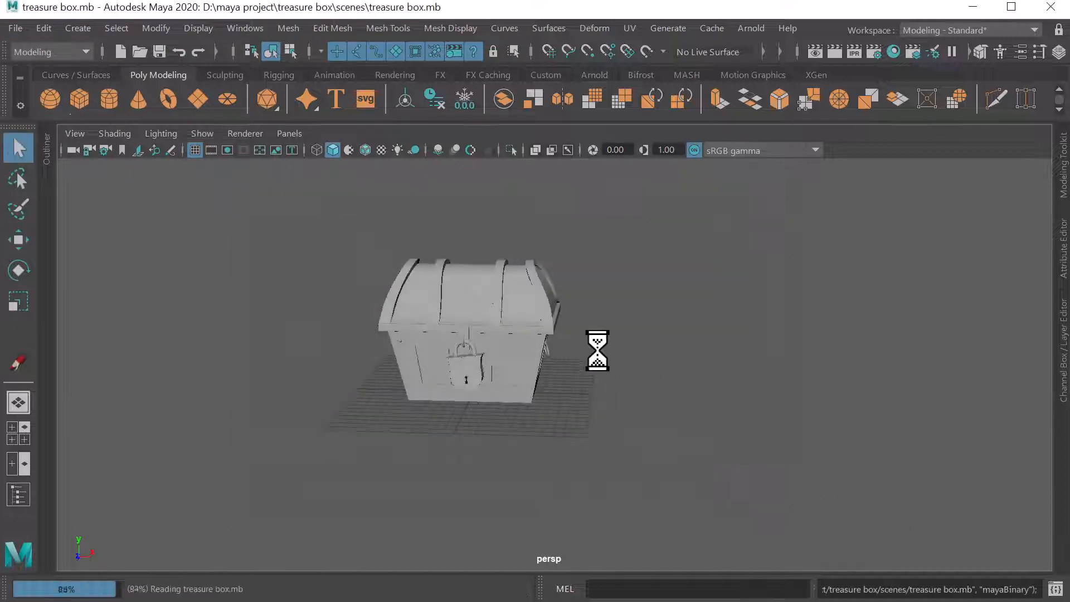
- Examine the reopened chest model by selecting all its parts, clearing the selection and viewing it from the side and above
left_click_drag(657, 248, 199, 461)
key("w")
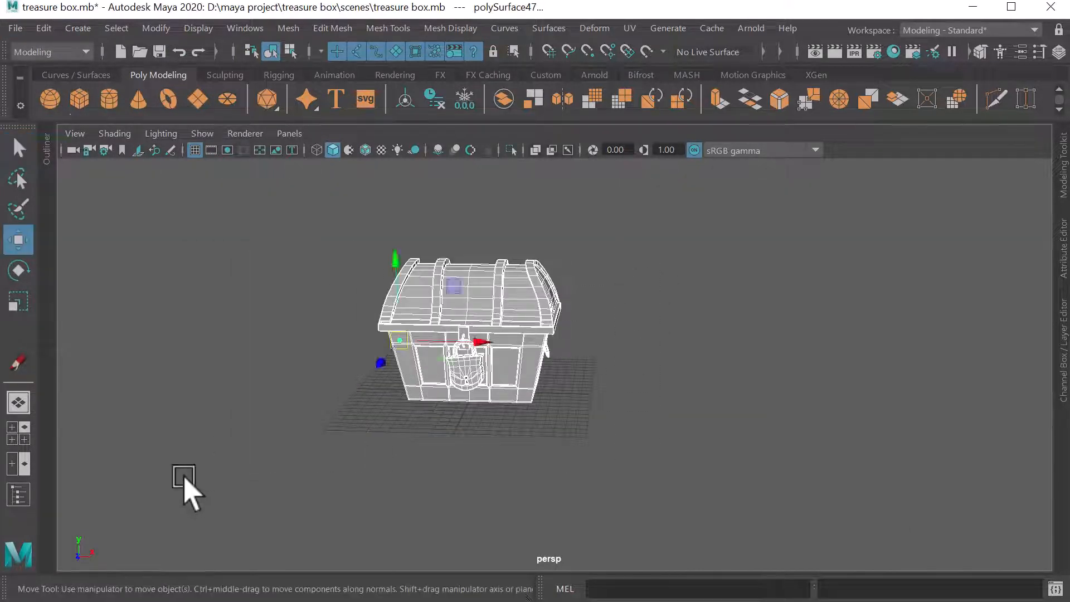
left_click(754, 519)
left_click_drag(555, 406, 606, 343, "alt")
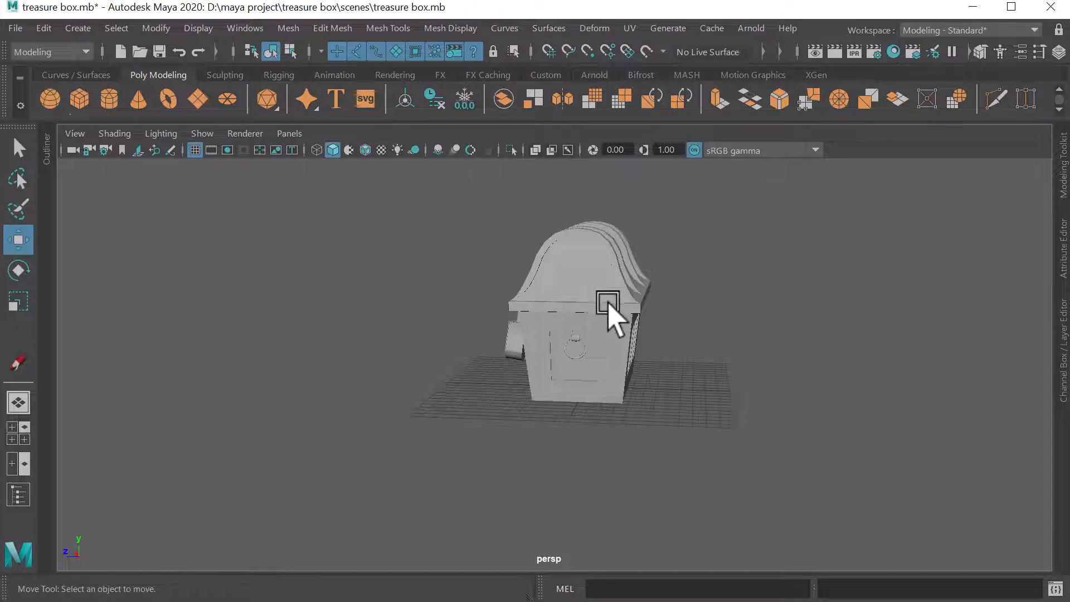
left_click_drag(610, 302, 636, 364, "alt")
scroll(518, 360, "up", 2)
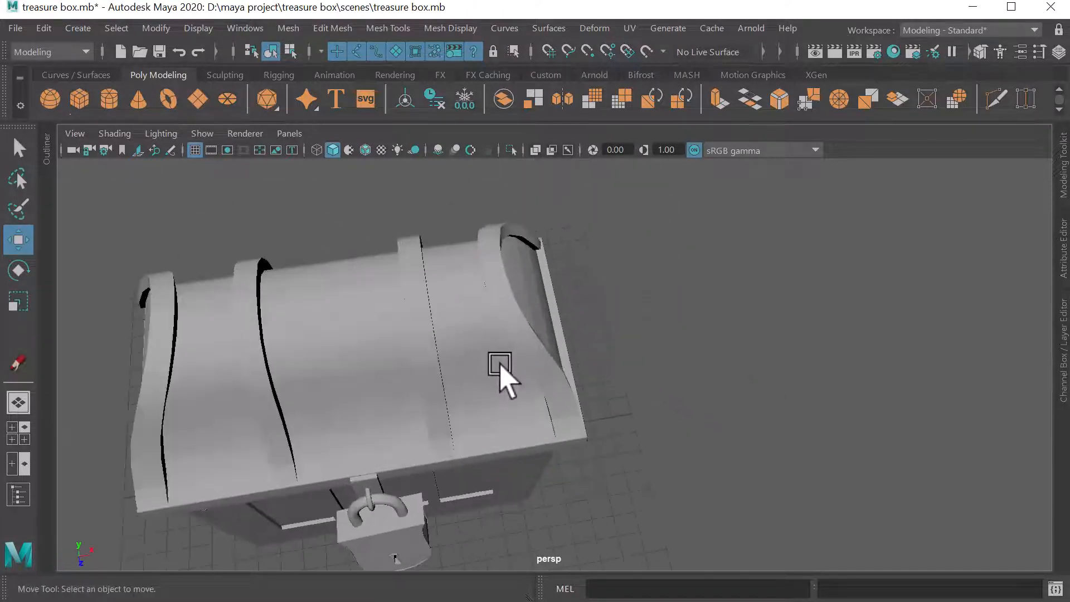
left_click(1051, 7)
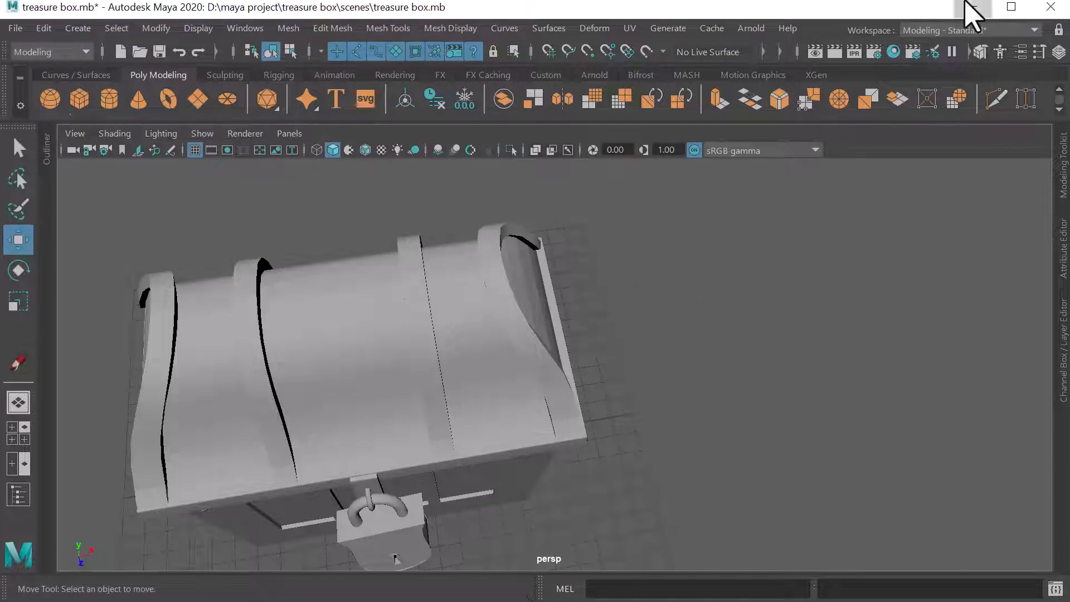
left_click(972, 7)
left_click(639, 586)
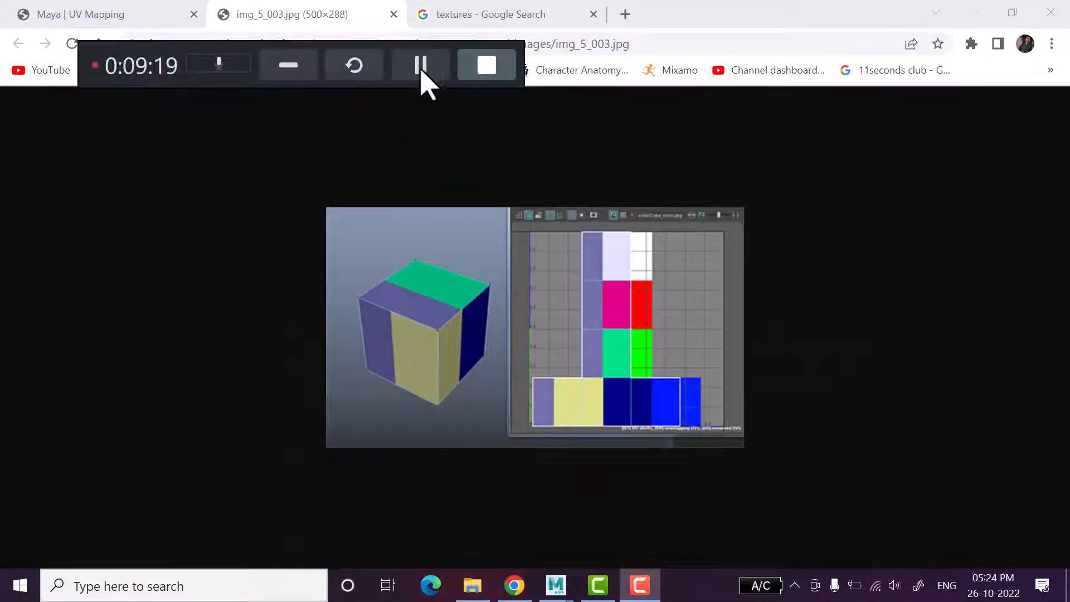
left_click(420, 73)
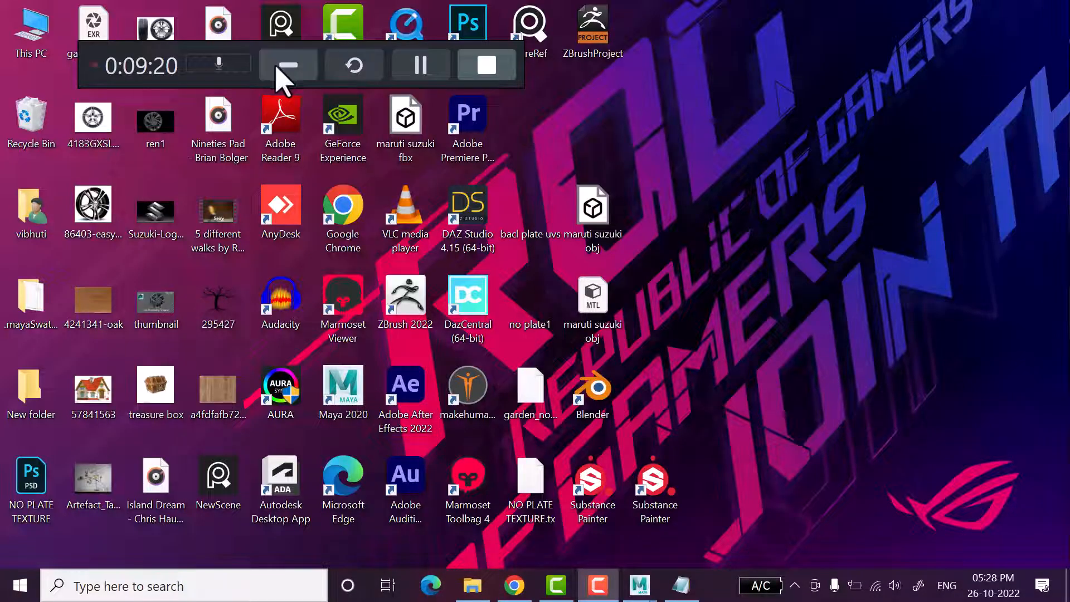
left_click(276, 67)
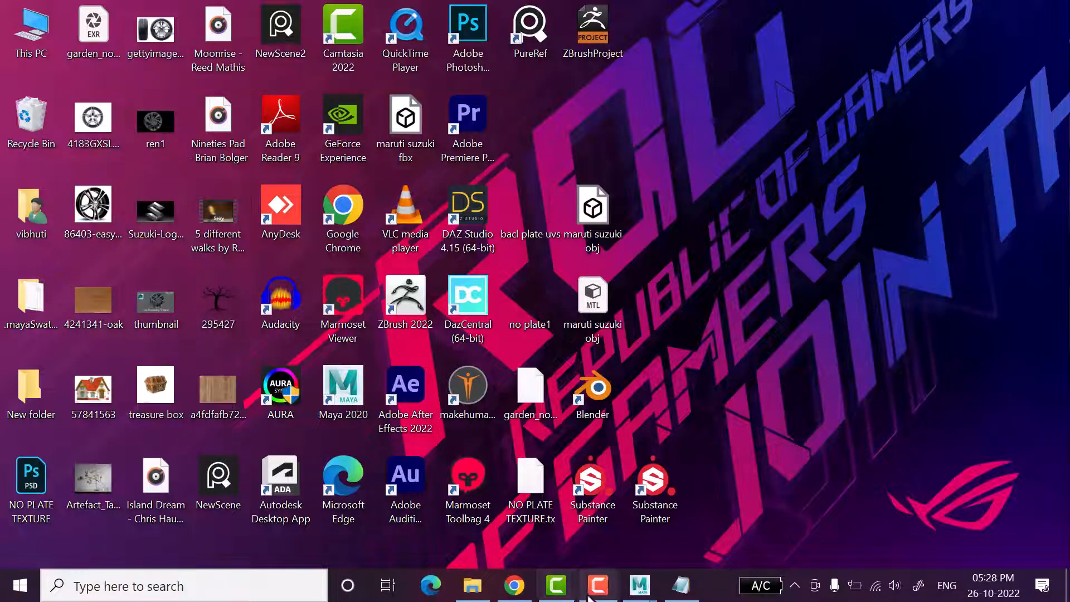
- Switch to Notepad, maximize the note and go through the listed wrapping steps, highlighting the projection entry
left_click(677, 595)
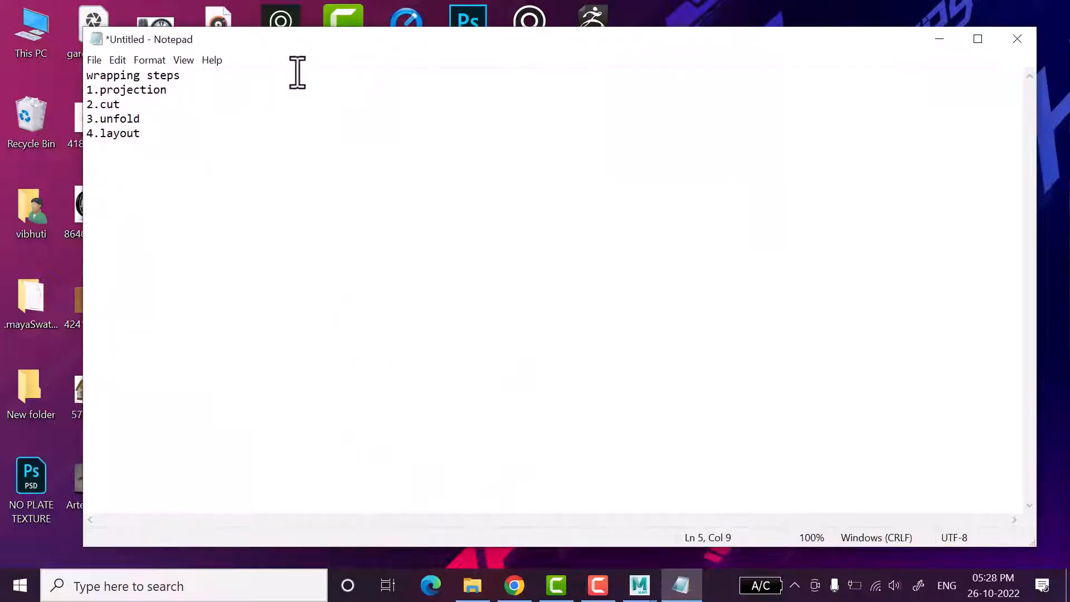
double_click(236, 37)
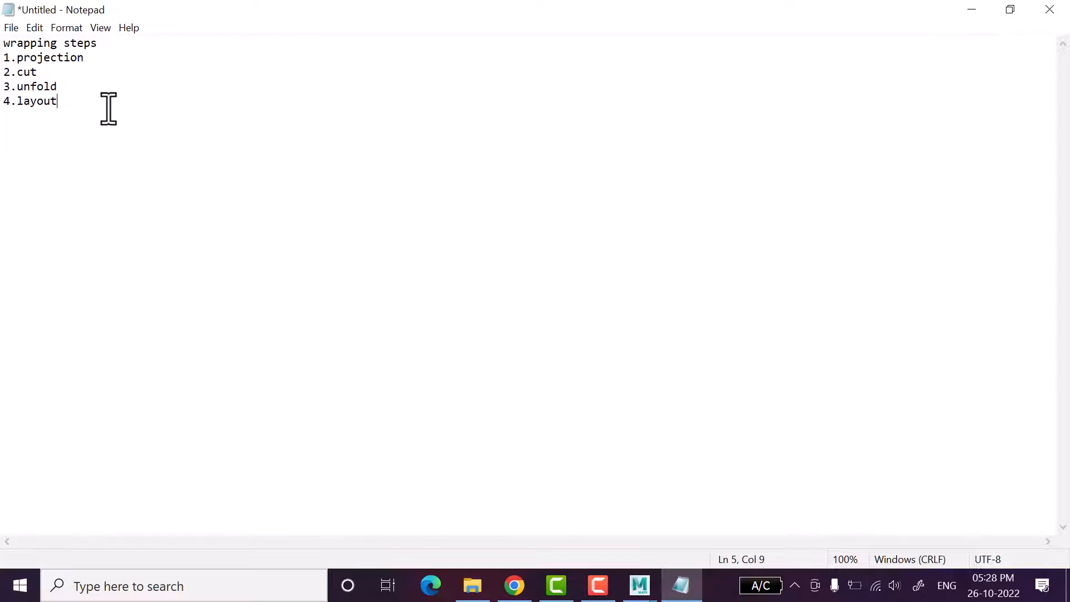
left_click_drag(3, 57, 7, 81)
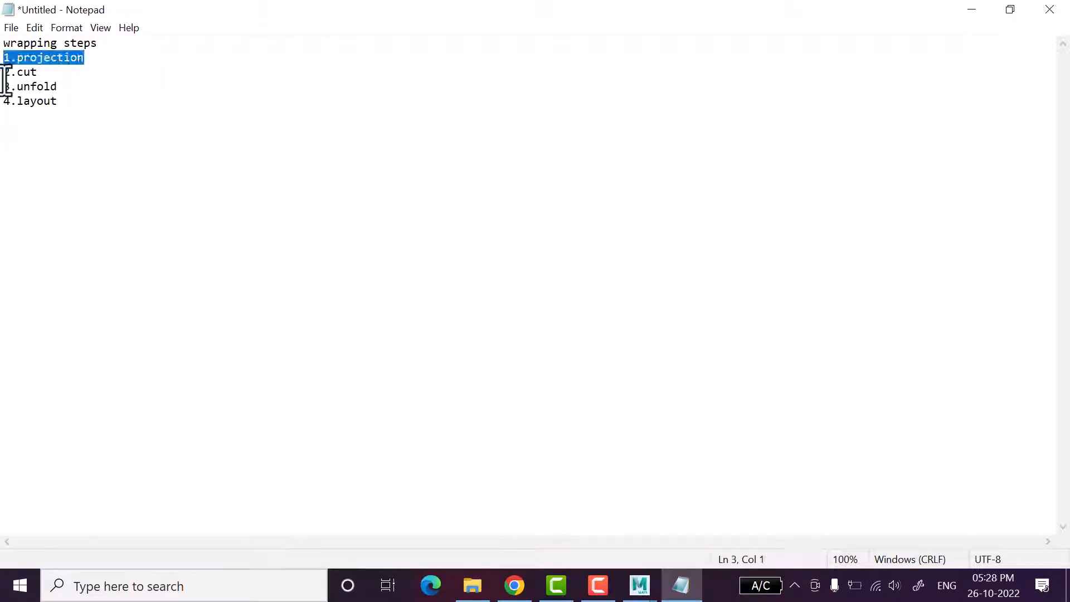
left_click(145, 107)
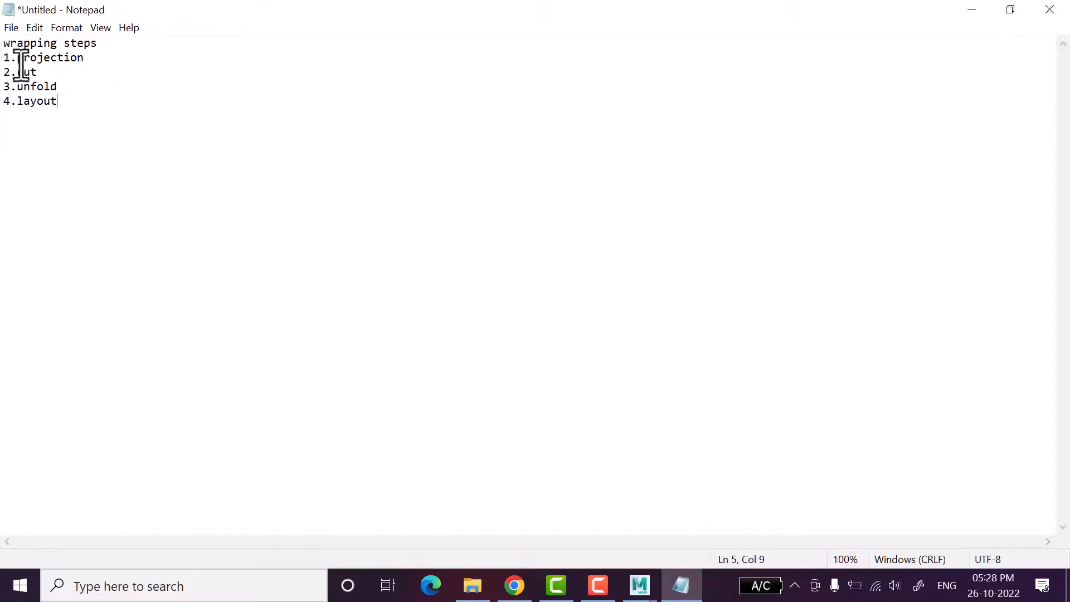
left_click(86, 73)
- Switch back to Maya and select the chest's body, lid and padlock shackle in turn to examine its separate parts
mouse_move(647, 591)
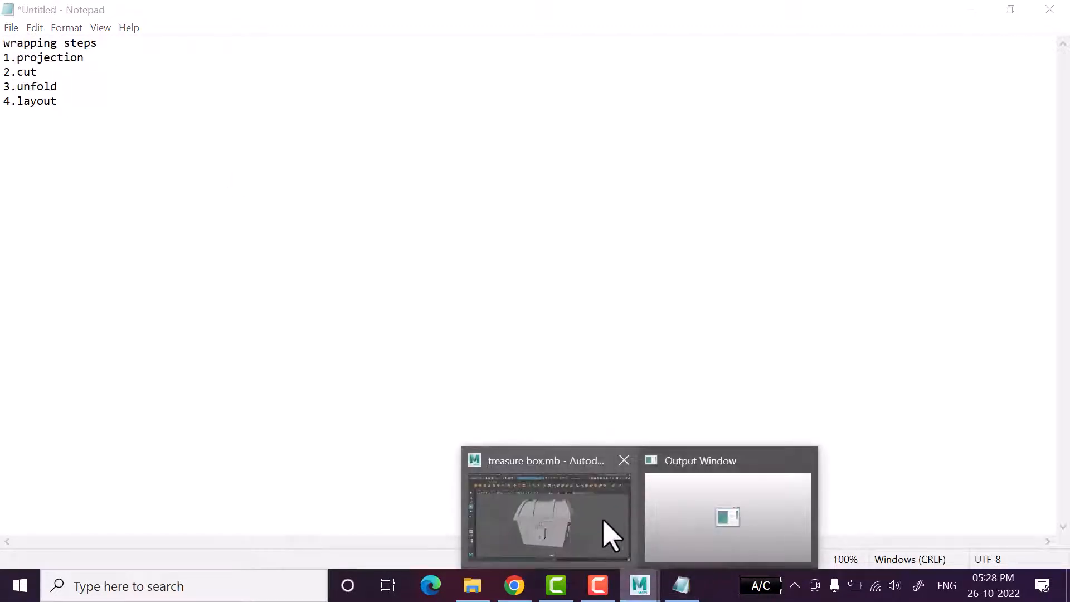
left_click(609, 537)
left_click(666, 398)
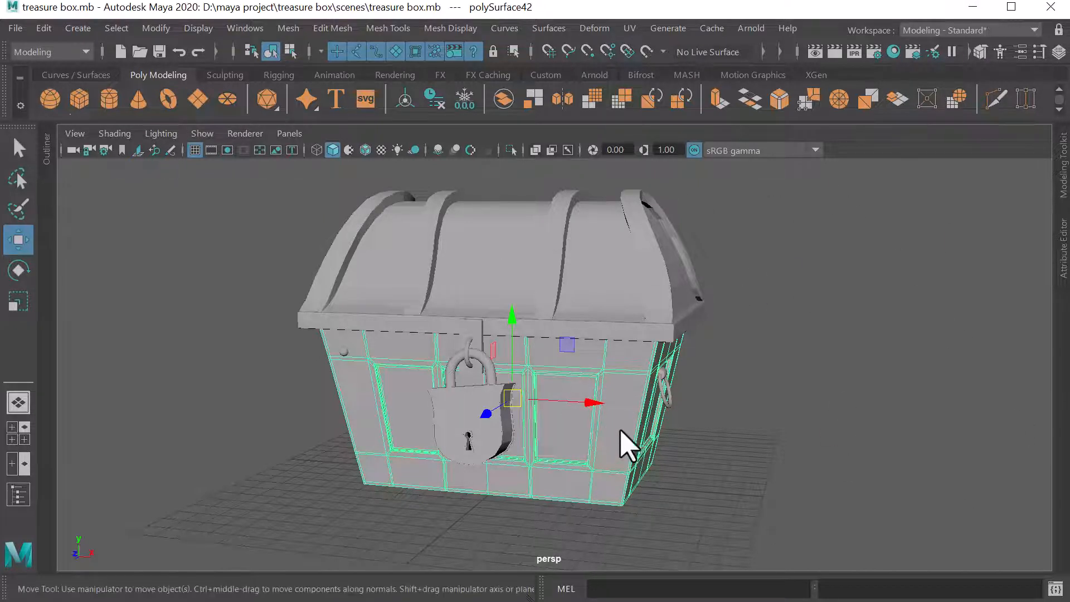
left_click(786, 335)
left_click(636, 265)
left_click(614, 408)
left_click(460, 386)
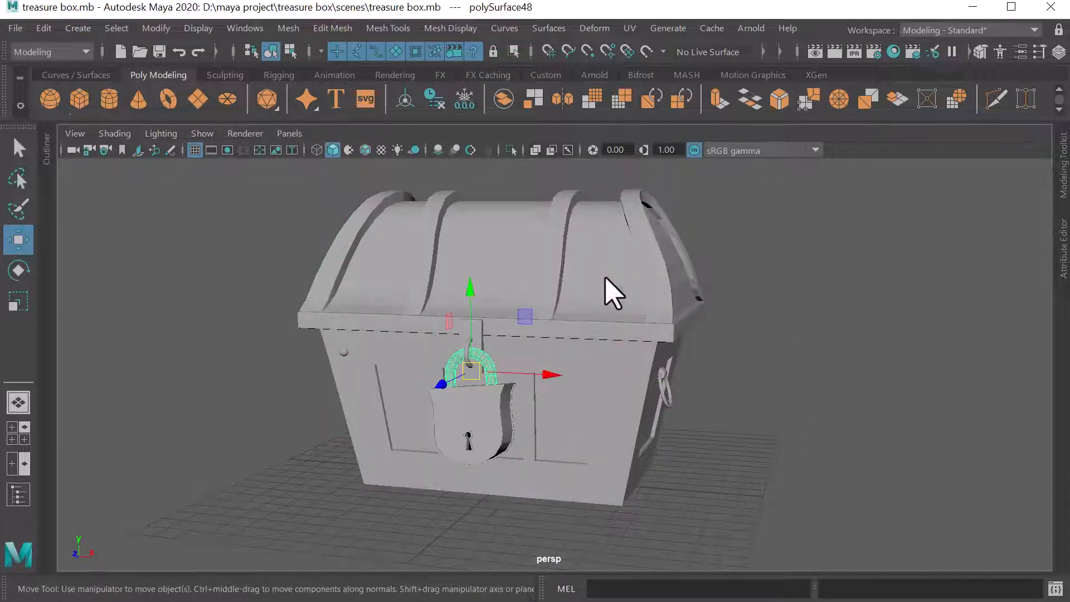
- Select the chest's lid, switch to Notepad to read the cut entry of the wrapping steps, and return to Maya
left_click(609, 292)
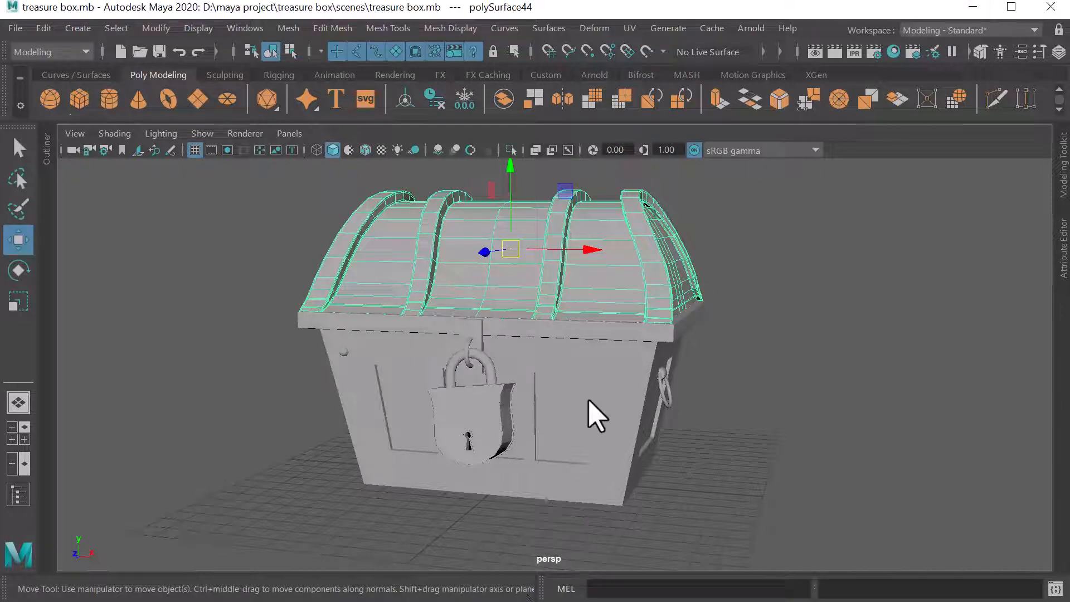
left_click(973, 7)
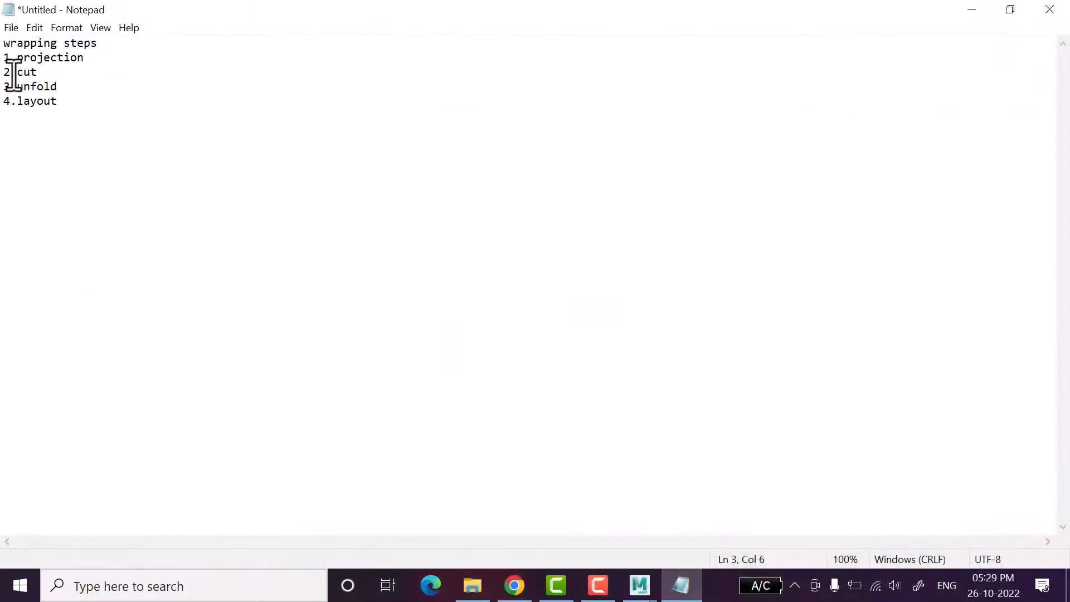
left_click(971, 8)
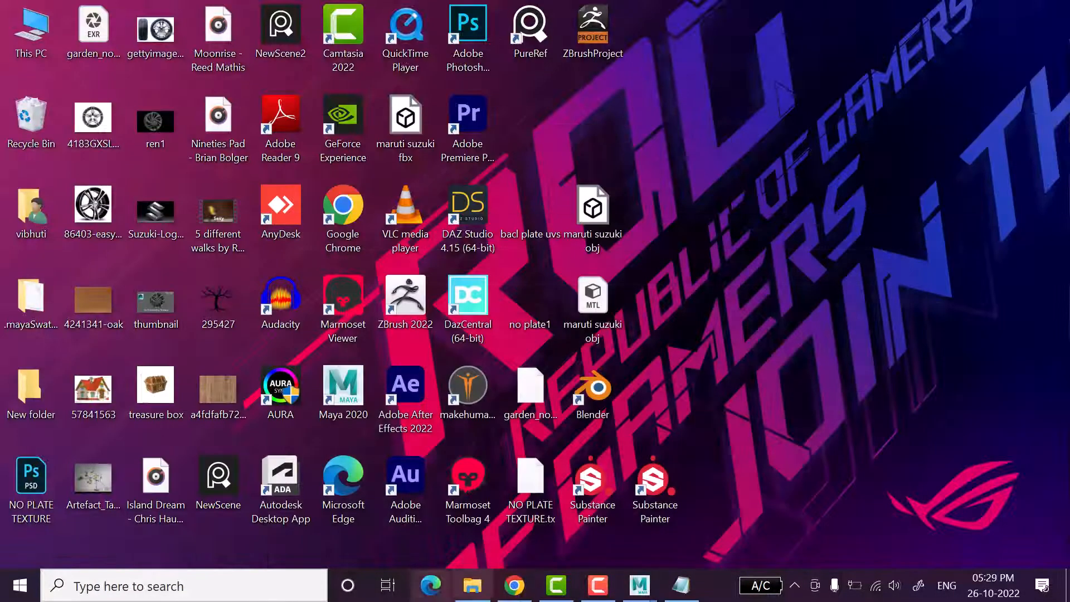
mouse_move(641, 588)
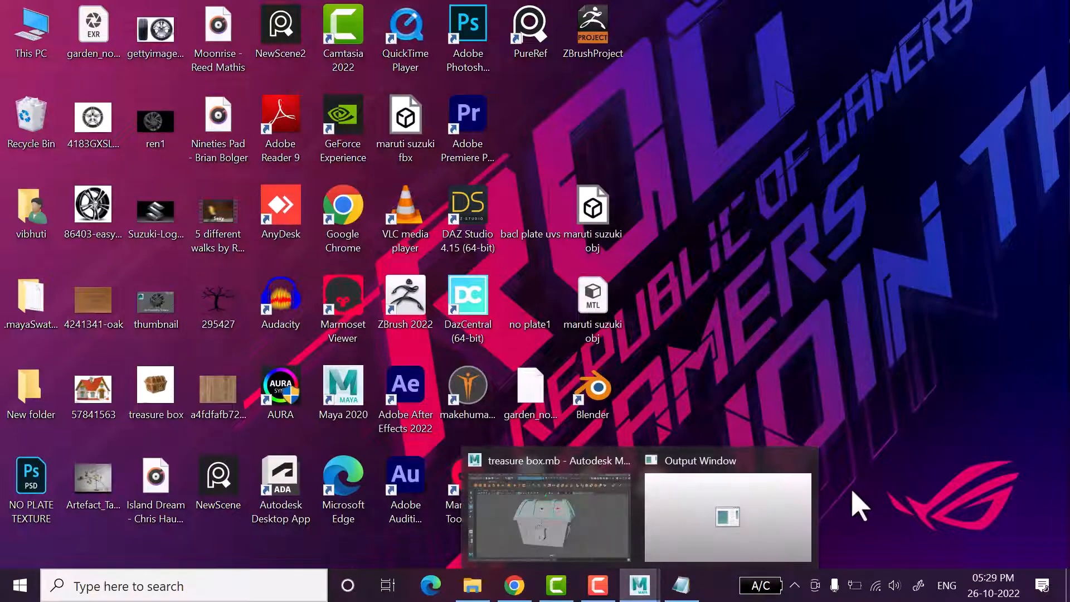
left_click(802, 462)
left_click(630, 527)
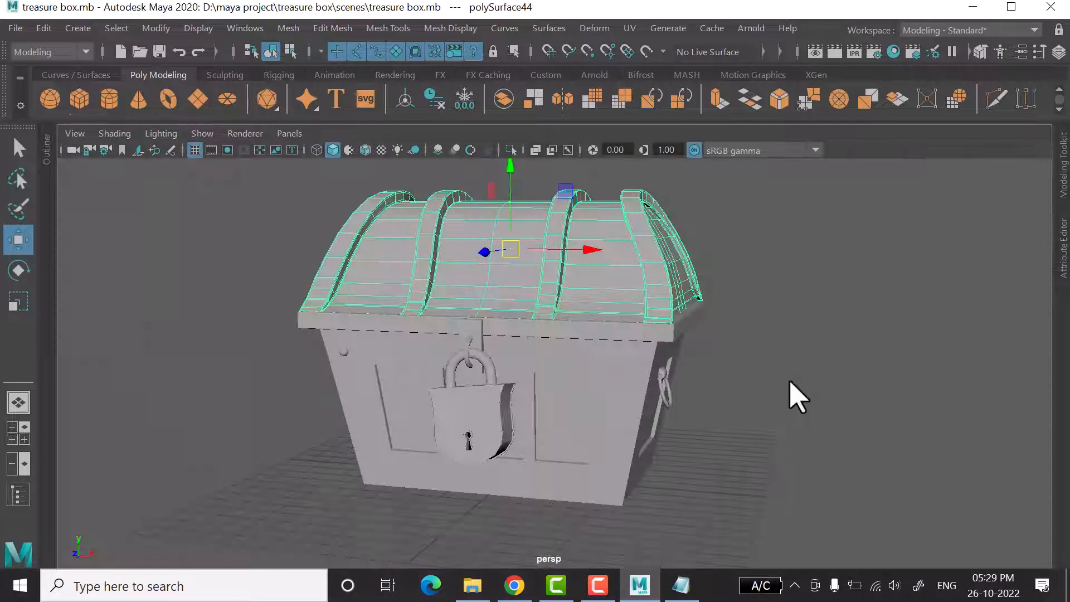
- Isolate the chest's body and examine its paneled walls and gridded top from several angles
left_click(798, 394)
left_click(602, 407)
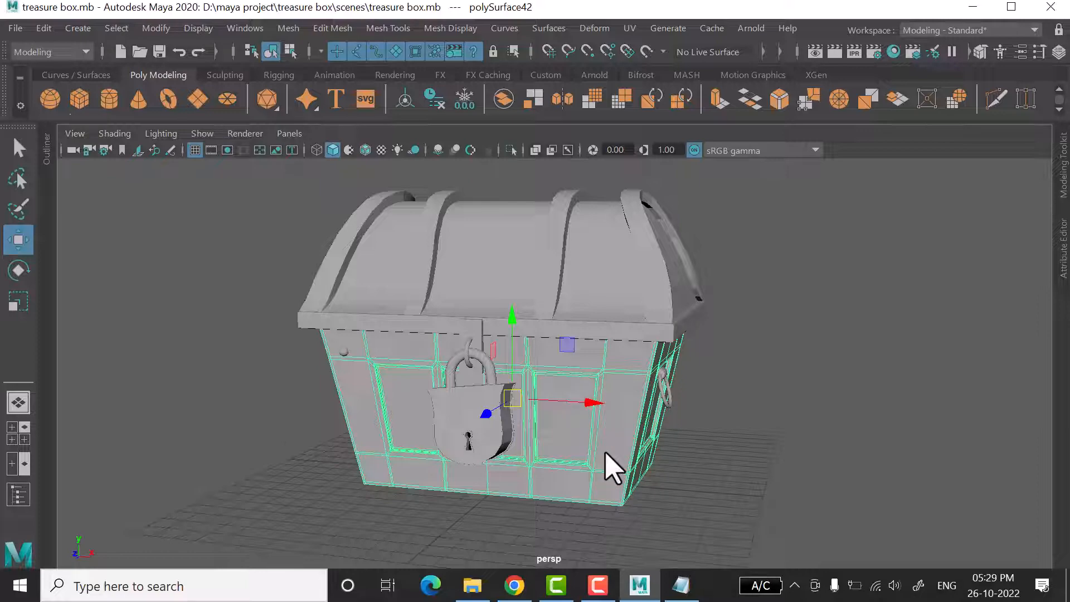
key("ctrl+1")
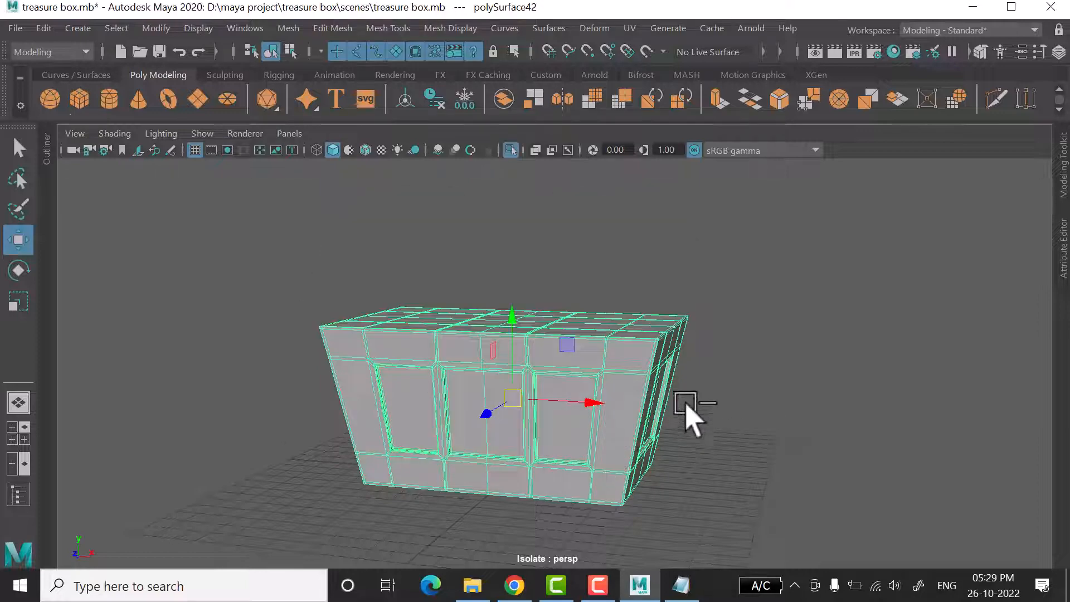
left_click_drag(687, 410, 512, 462, "alt")
left_click_drag(710, 480, 644, 469, "alt")
scroll(617, 382, "up", 2)
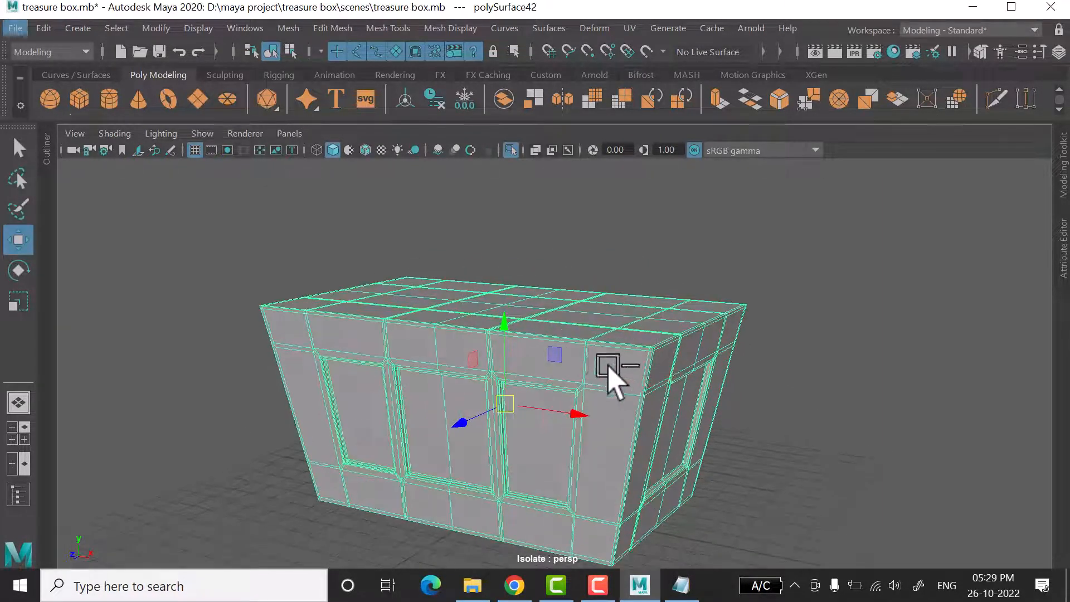
left_click_drag(613, 377, 490, 292, "alt")
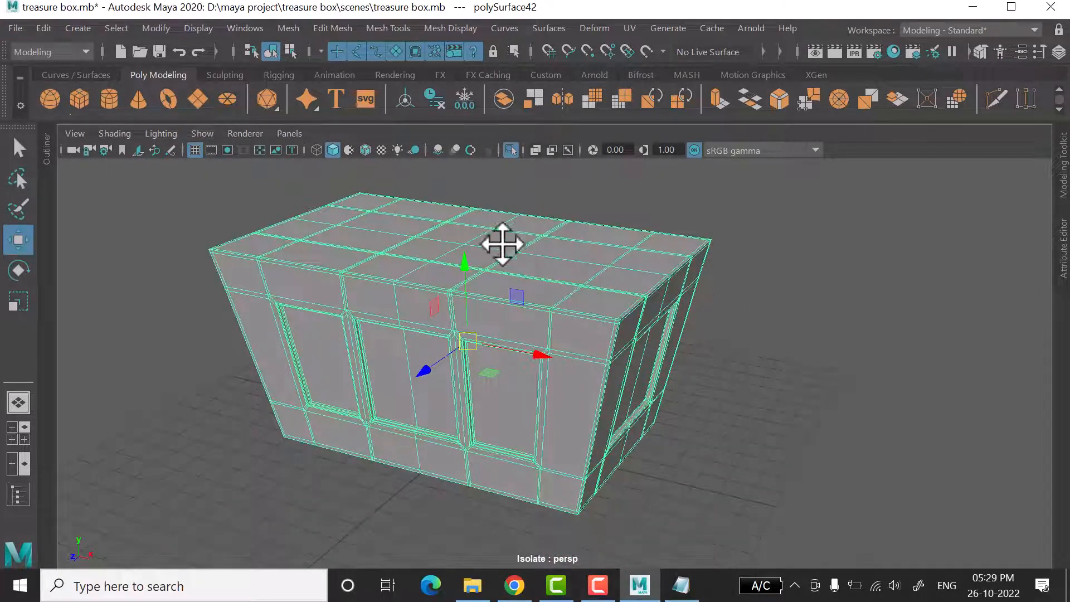
left_click_drag(592, 337, 548, 337, "alt")
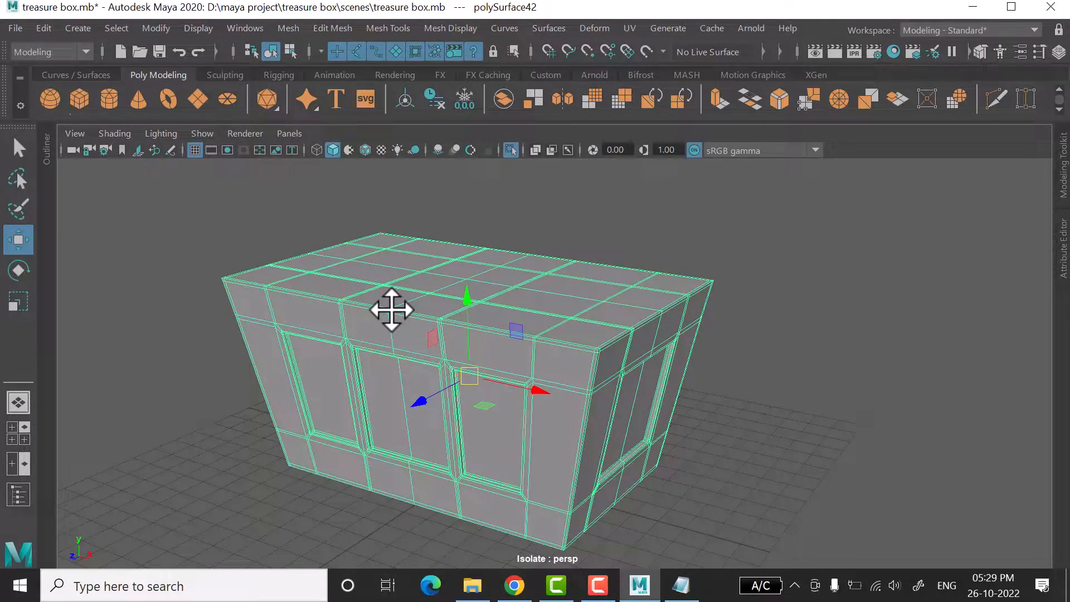
left_click_drag(650, 301, 661, 325, "alt")
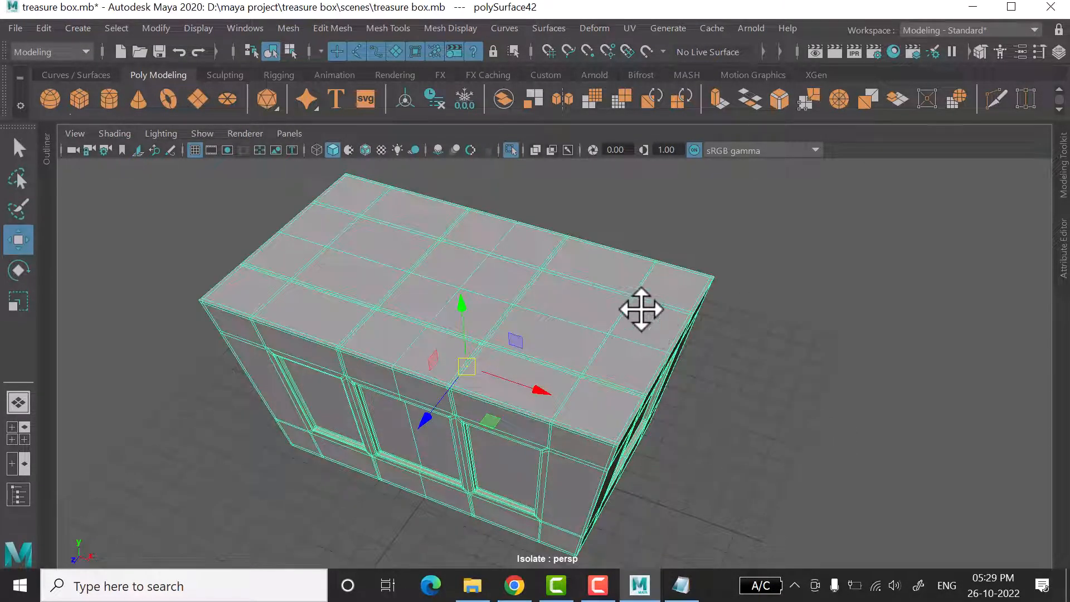
- Select faces across the isolated body and remove the wall faces from the selection, leaving the top faces to examine
right_click_drag(641, 310, 639, 184)
scroll(334, 318, "down", 3)
left_click_drag(348, 323, 377, 301, "alt")
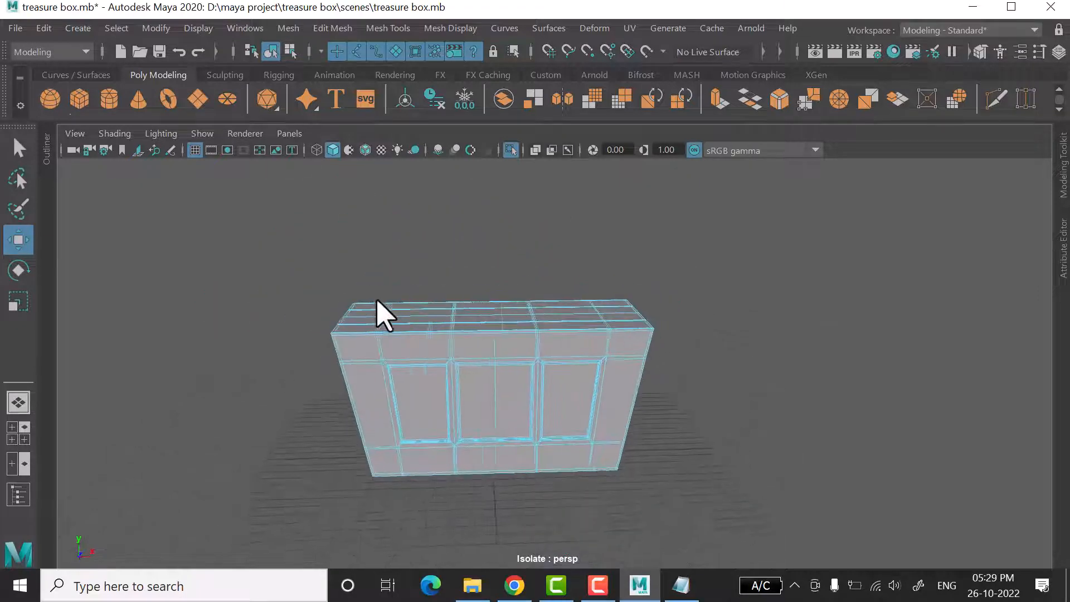
mouse_move(249, 262)
left_mouse_down()
mouse_move(693, 335)
mouse_move(712, 357)
mouse_move(579, 390)
mouse_move(650, 383)
mouse_move(500, 430)
left_mouse_up()
left_click_drag(432, 471, 731, 332)
left_click_drag(752, 384, 616, 391, "alt")
left_click_drag(634, 493, 817, 340, "ctrl")
left_click_drag(772, 340, 697, 365, "alt")
left_click_drag(785, 421, 678, 501, "alt")
left_click_drag(769, 358, 717, 580, "alt")
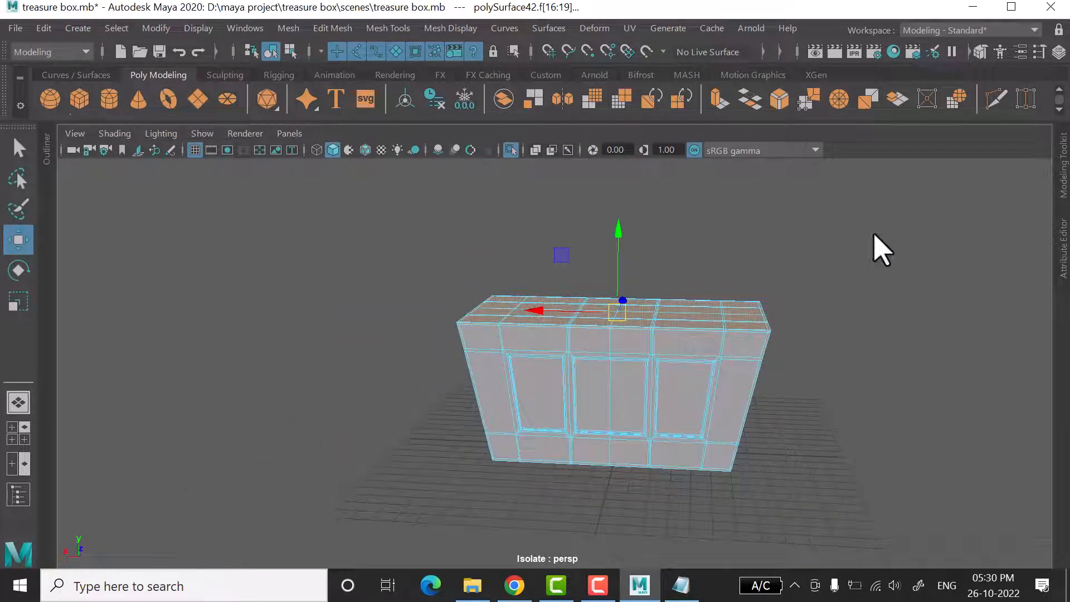
- Return the body to object mode, select it and turn off isolation to display the whole chest
right_click_drag(826, 144, 936, 107)
left_click(700, 435)
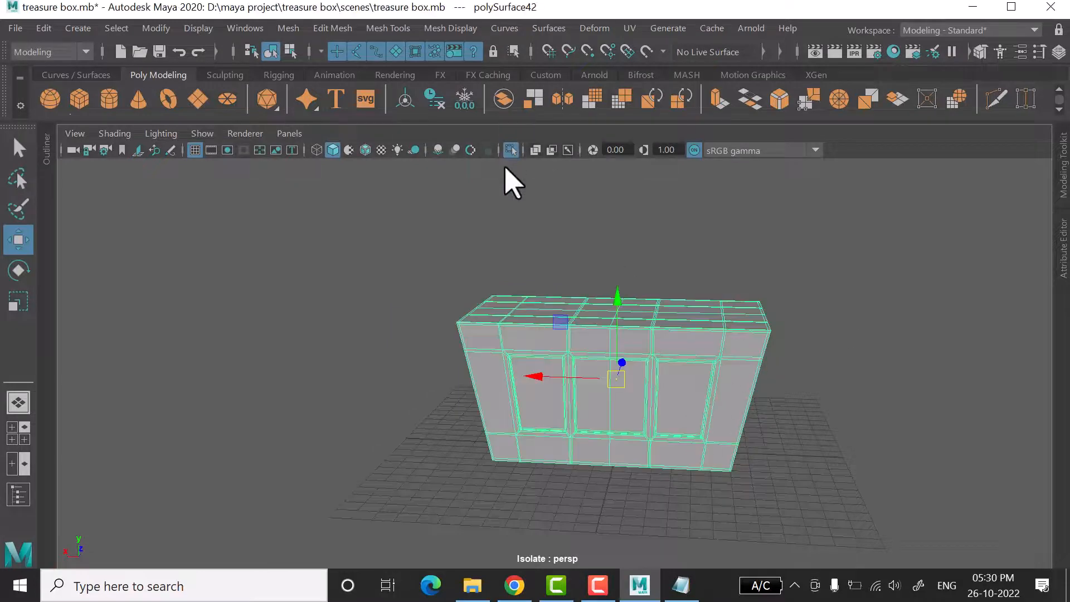
left_click(510, 150)
- Check the wrapping steps in Notepad, return to Maya and reselect the chest's body
left_click(677, 586)
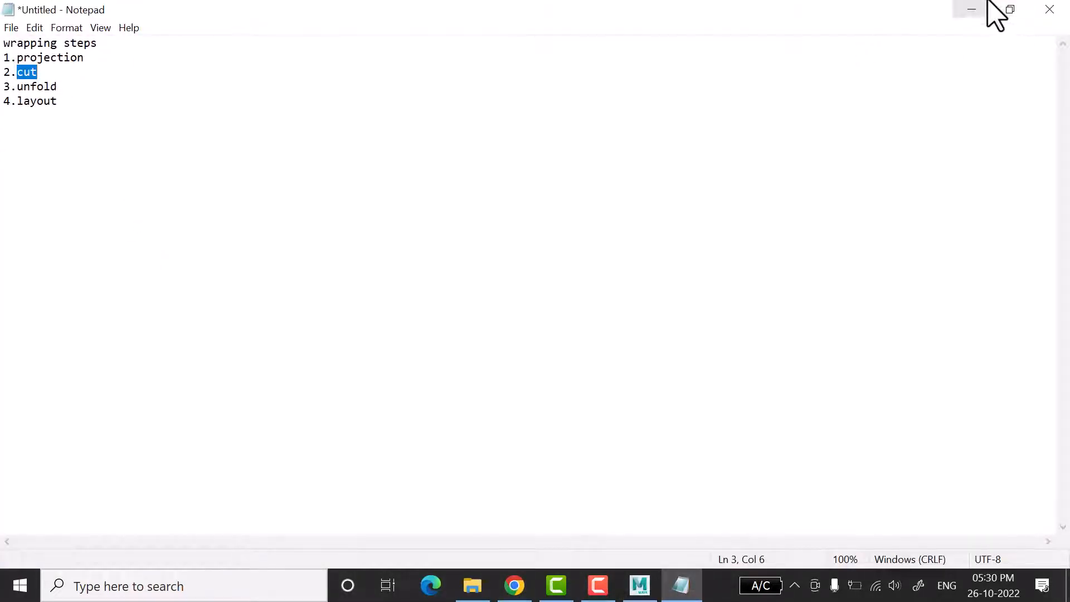
left_click(971, 9)
left_click(327, 473)
left_click(596, 440)
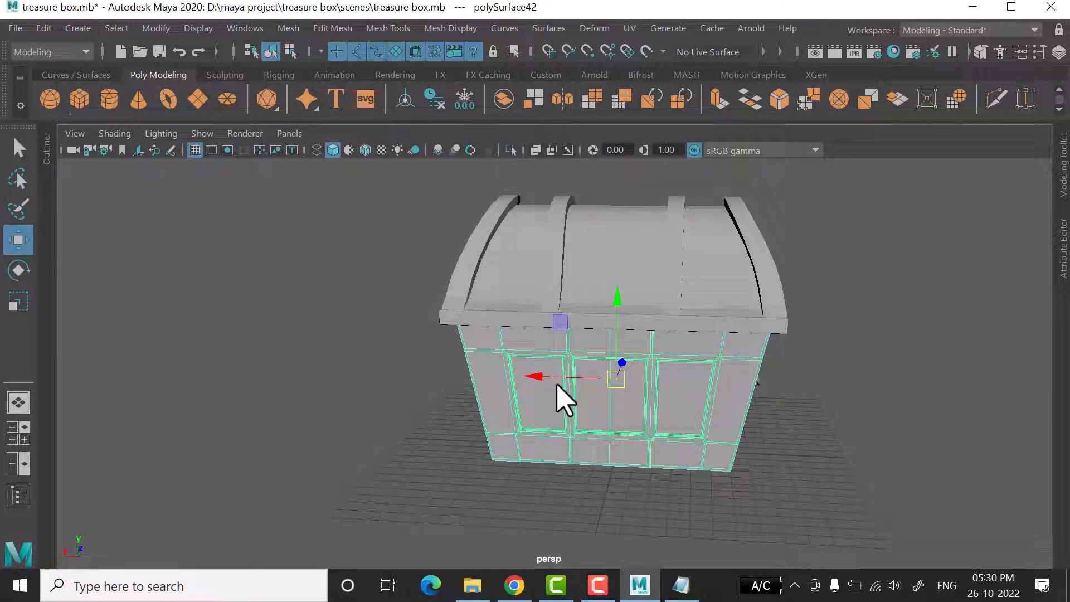
- Switch to Notepad, highlight the layout entry, clear the highlight and return to Maya
left_click(681, 585)
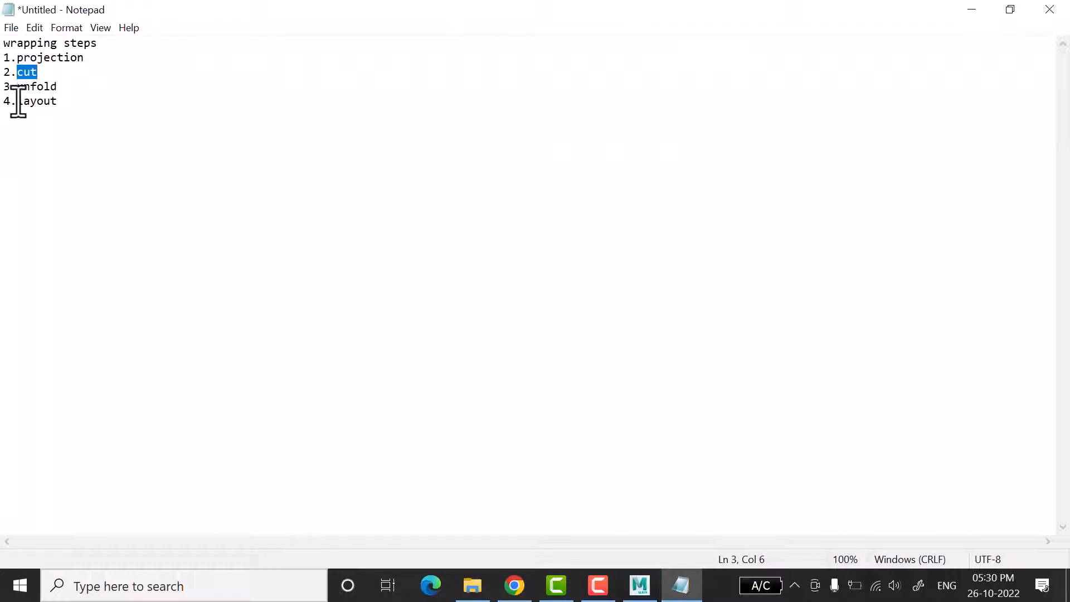
left_click_drag(17, 105, 66, 103)
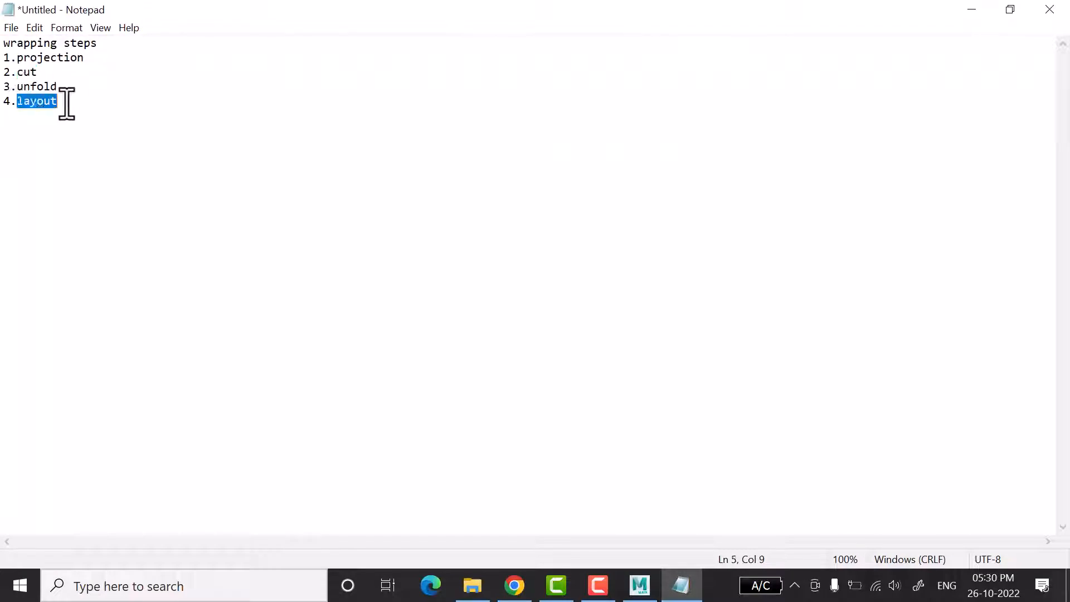
left_click(89, 167)
left_click(971, 9)
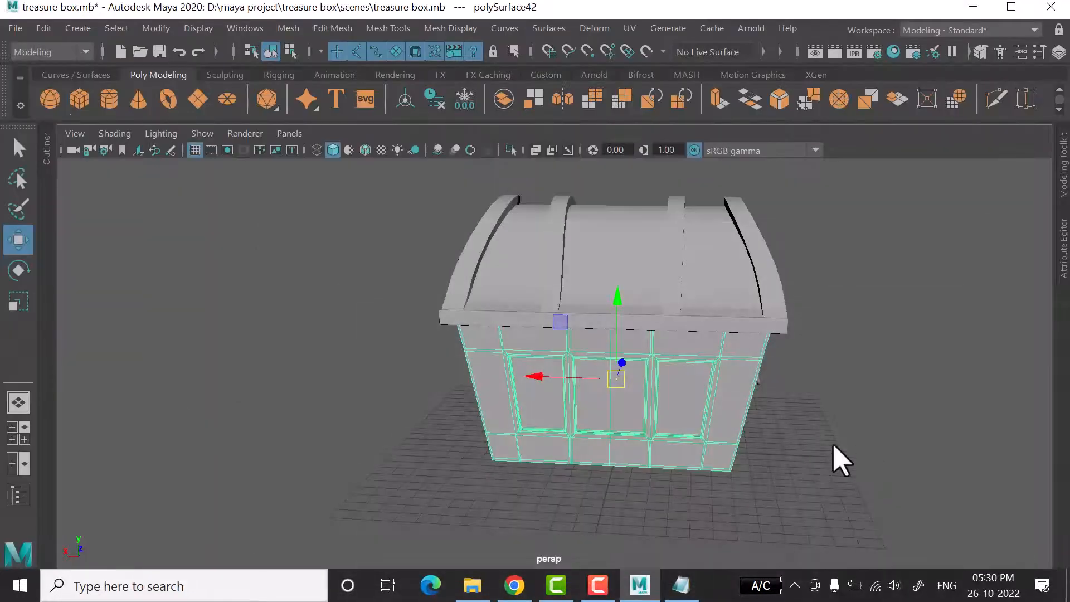
- View the chest from its padlock side and clear the selection
left_click_drag(842, 461, 711, 470, "alt")
right_click_drag(712, 470, 761, 461, "alt")
left_click_drag(760, 461, 768, 462, "alt")
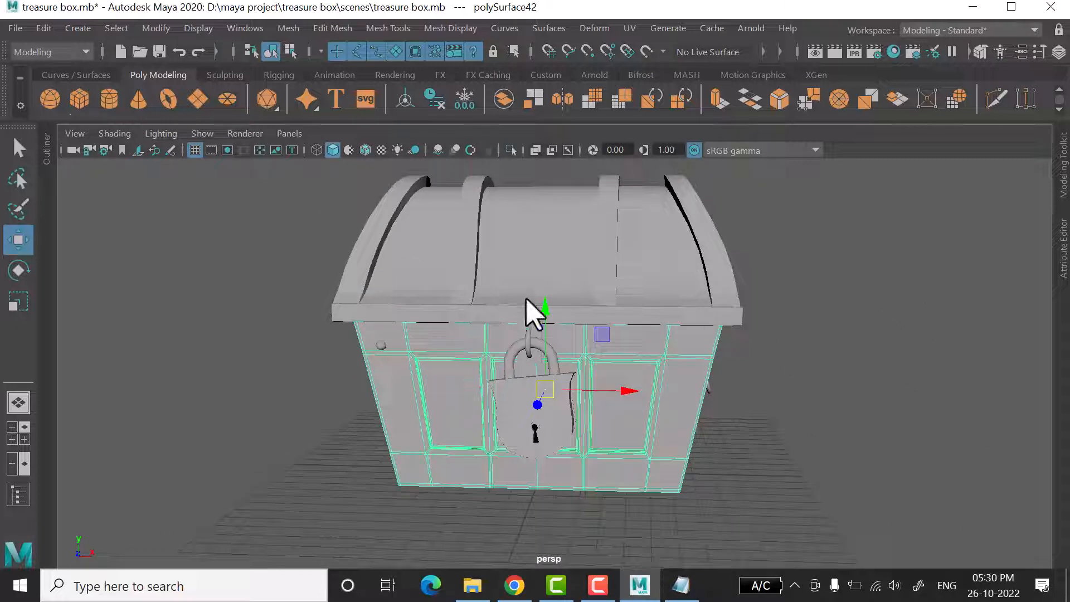
left_click(878, 364)
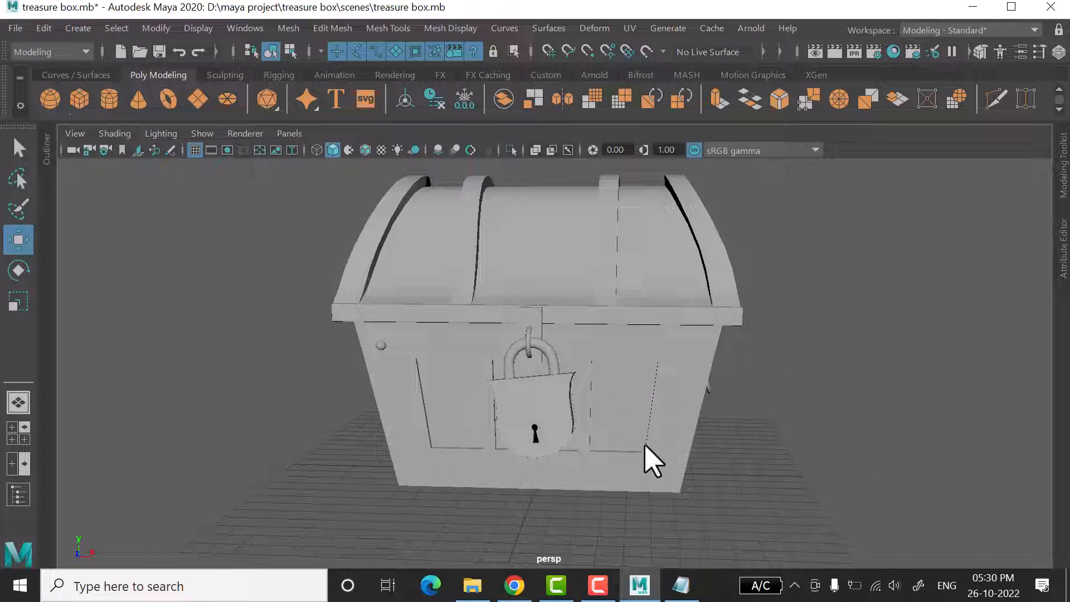
- Select the chest's body and examine it from the corner, from below and from the front
mouse_move(313, 10)
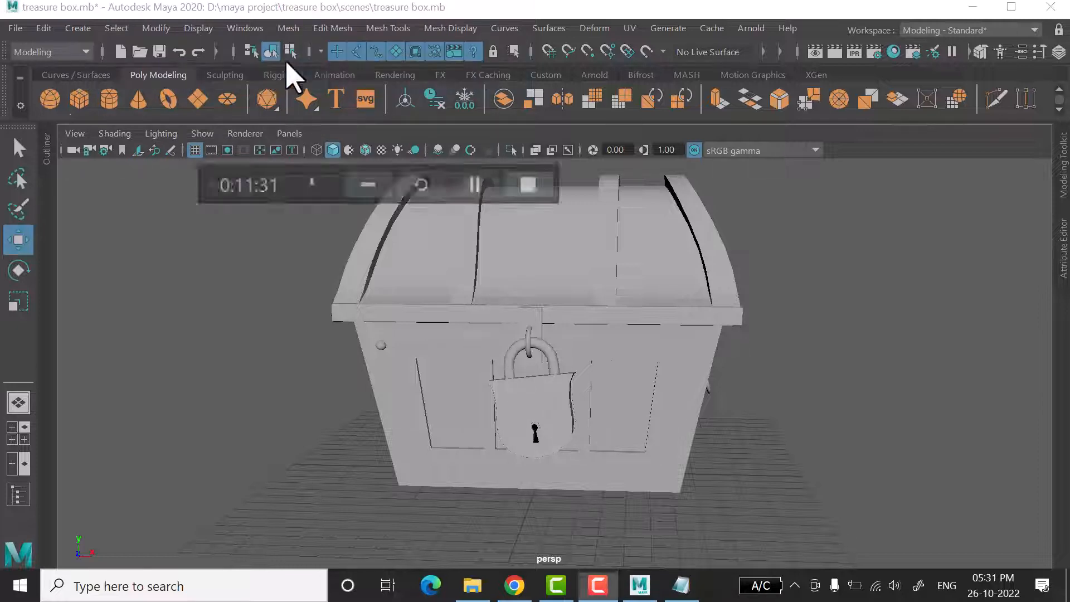
left_click_drag(442, 234, 620, 401, "alt")
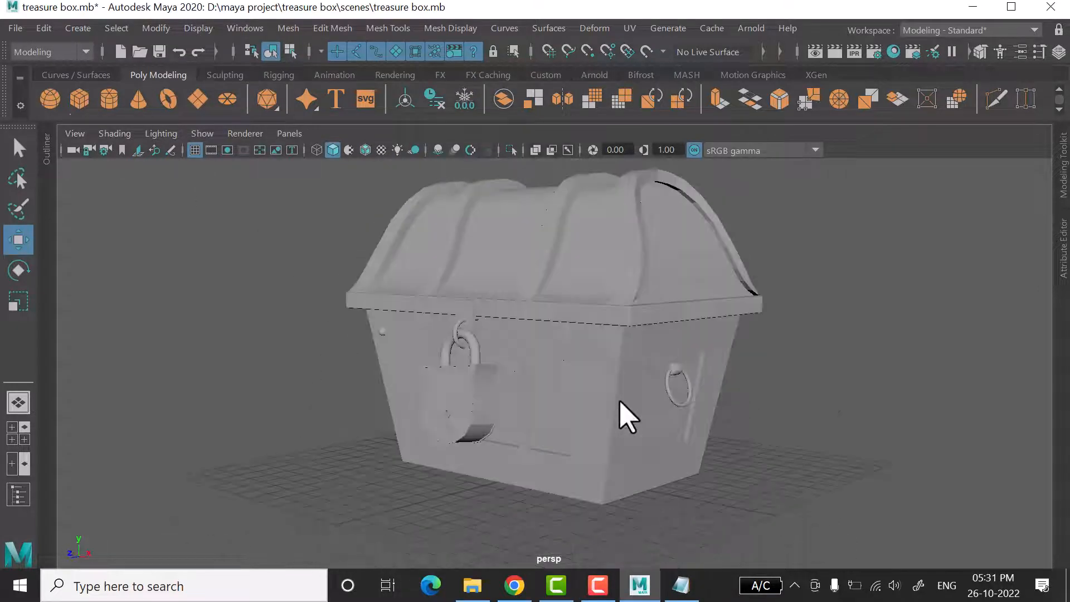
left_click(604, 464)
left_click_drag(604, 462, 626, 455, "alt")
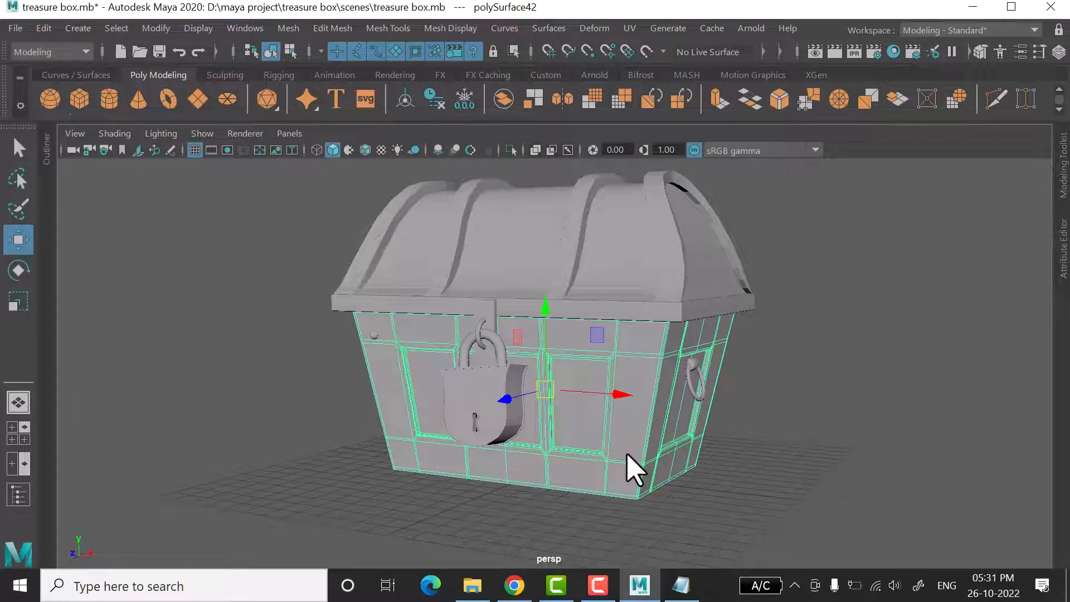
left_click_drag(730, 441, 632, 399, "alt")
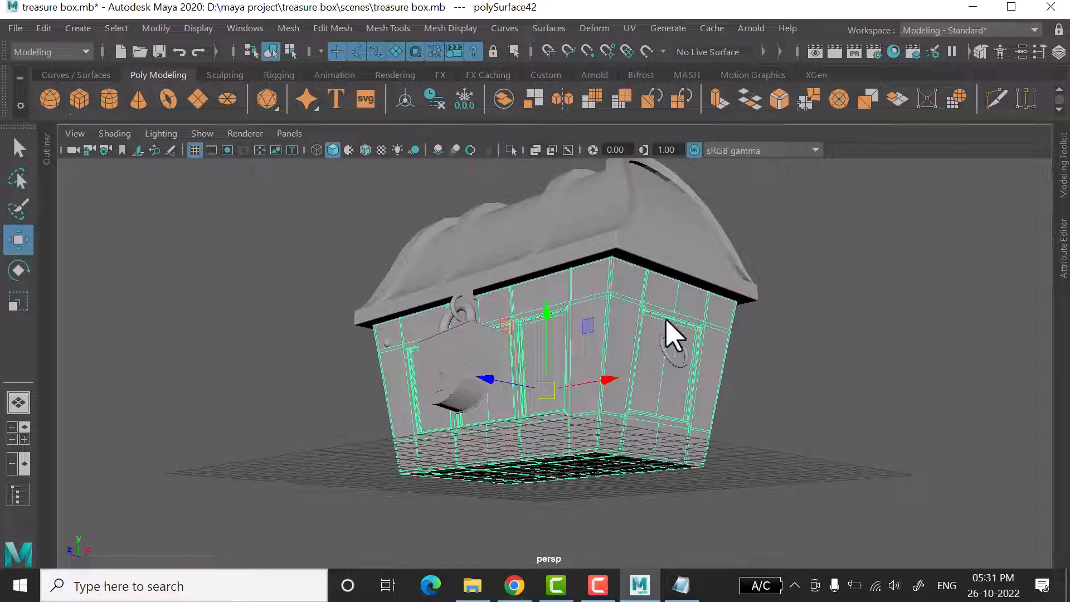
left_click_drag(618, 389, 673, 410, "alt")
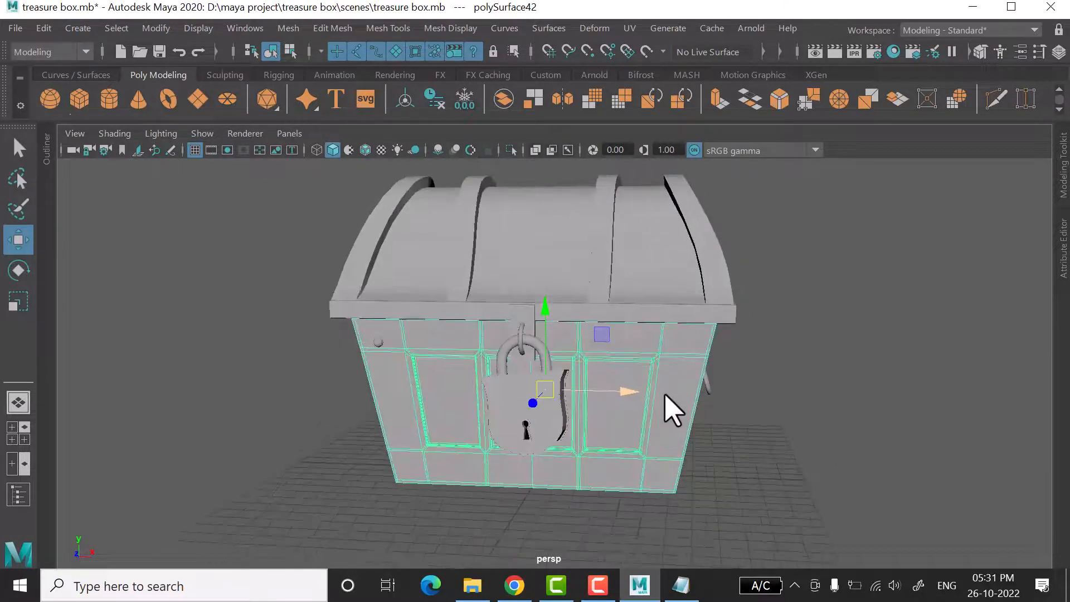
- Reread the four wrapping steps in Notepad, then return to Maya and view the chest from a low corner angle
left_click(680, 585)
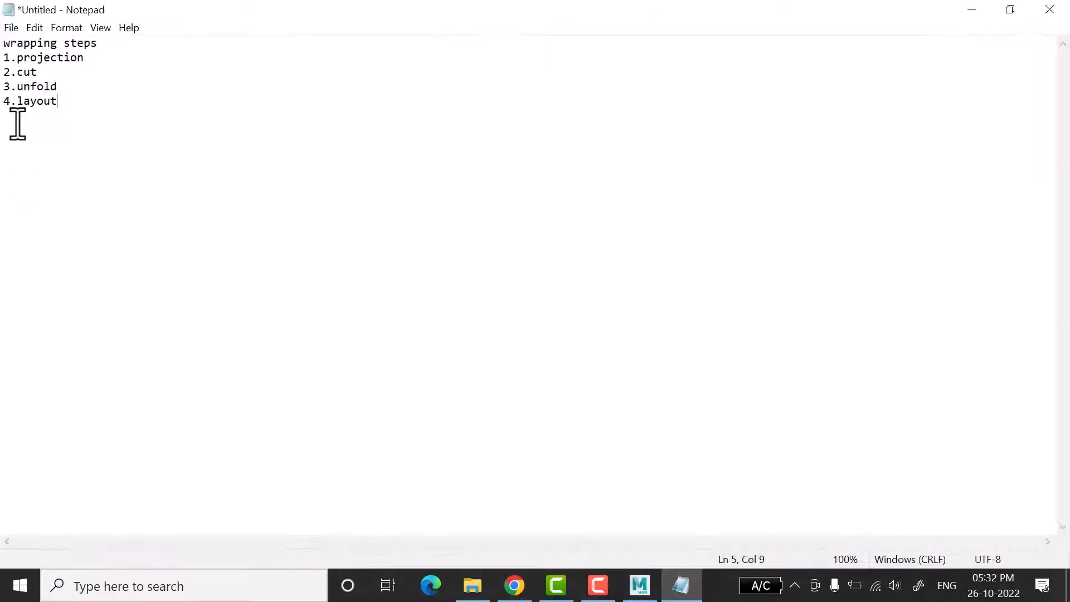
left_click(972, 9)
left_click_drag(616, 390, 715, 419, "alt")
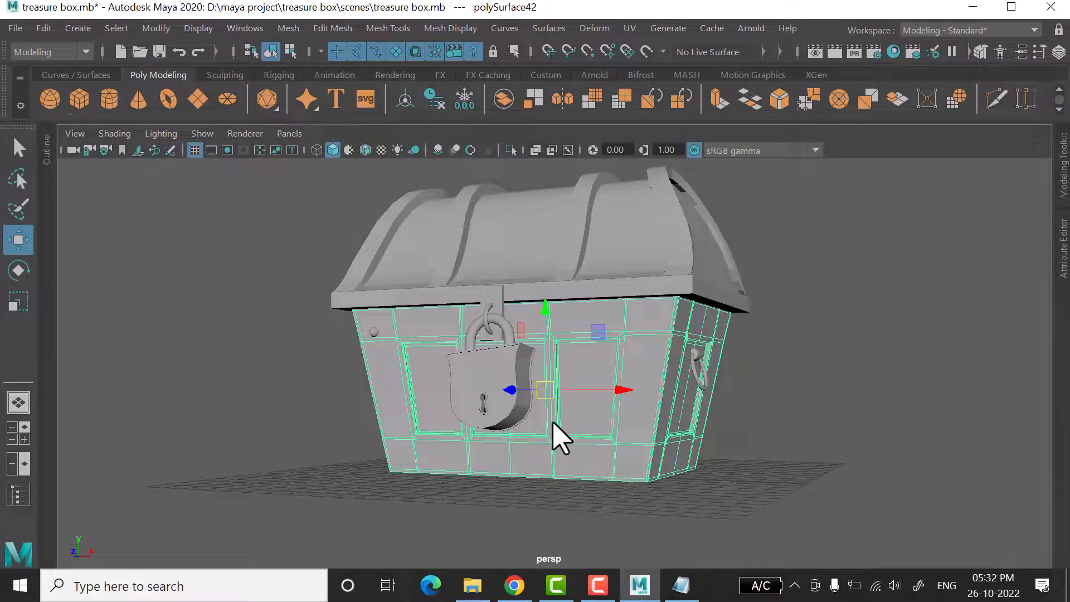
- Switch to Notepad, highlight the entries from cut down to layout and clear the highlight
left_click(691, 582)
left_click_drag(4, 70, 3, 103)
left_click(153, 89)
left_click(76, 162)
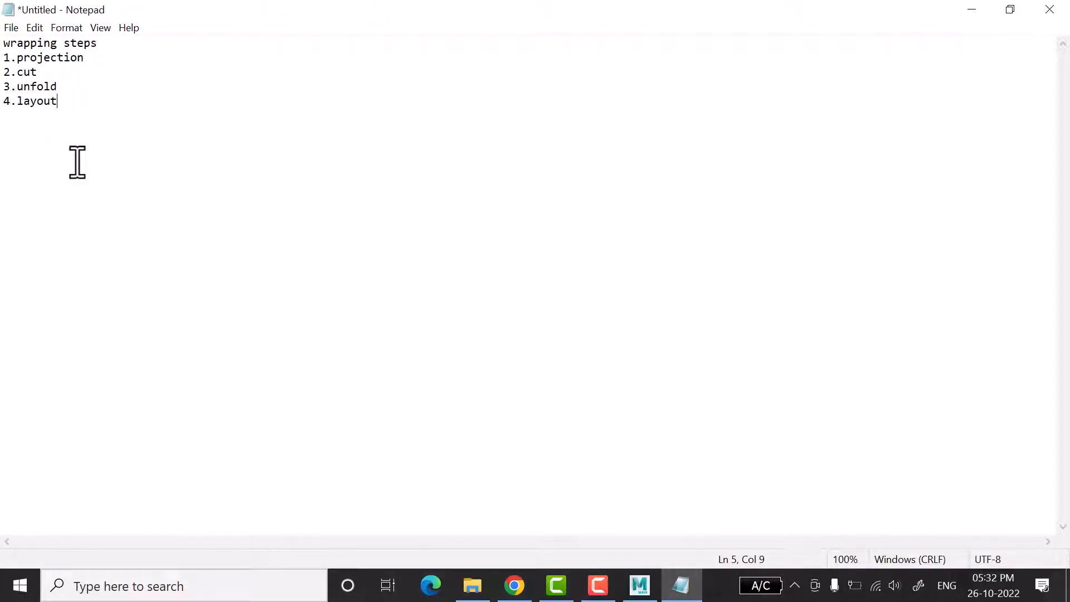
- Switch back to Maya, clear the selection and save the treasure box.mb scene
left_click(967, 8)
left_click(771, 433)
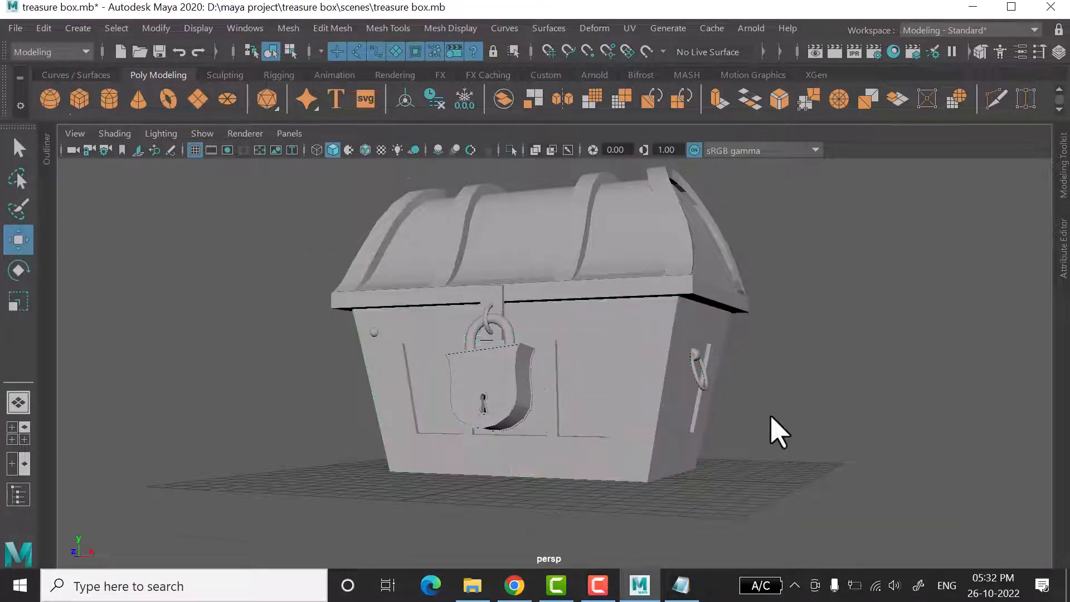
left_click_drag(772, 432, 786, 444, "alt")
key("ctrl+s")
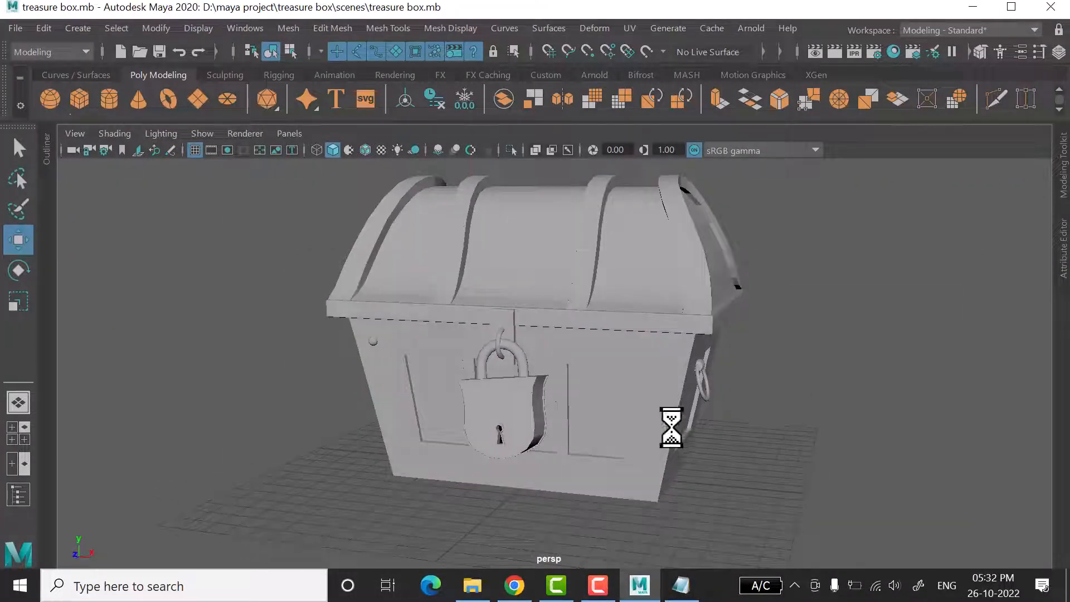
- Add a polygon cube at the grid center, isolate it and scale it up uniformly to roughly the chest's width
left_click(671, 423)
scroll(694, 415, "down", 6)
left_click_drag(687, 425, 705, 428, "alt")
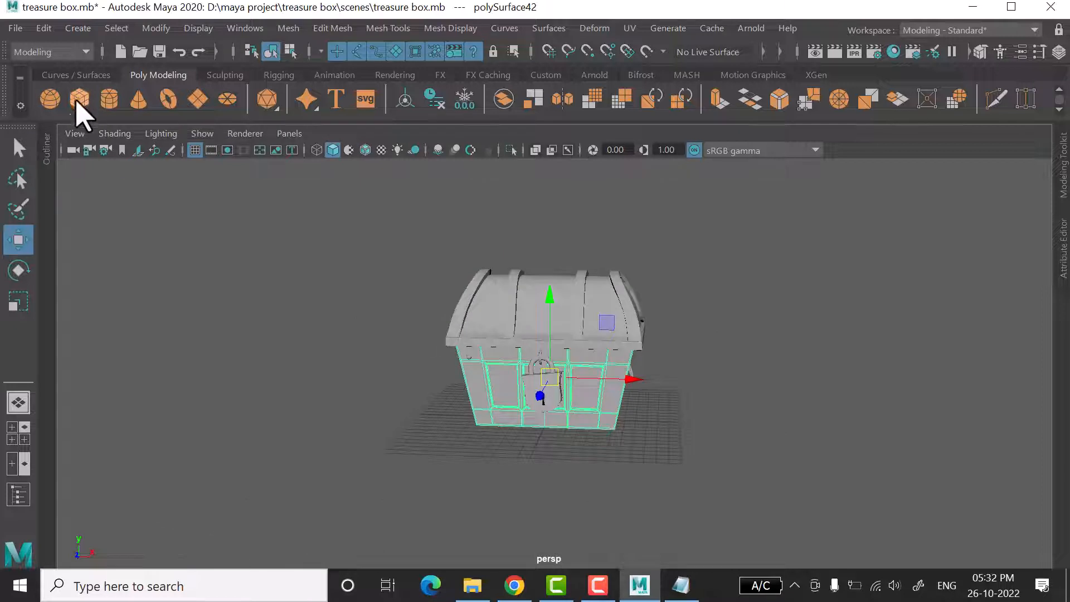
left_click(424, 398)
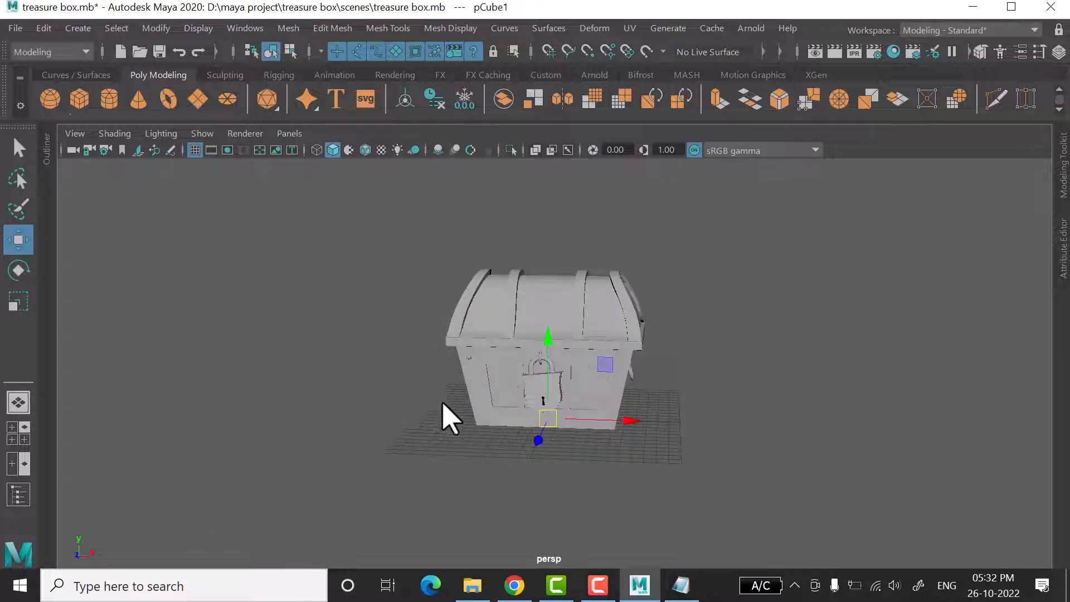
key("ctrl+1")
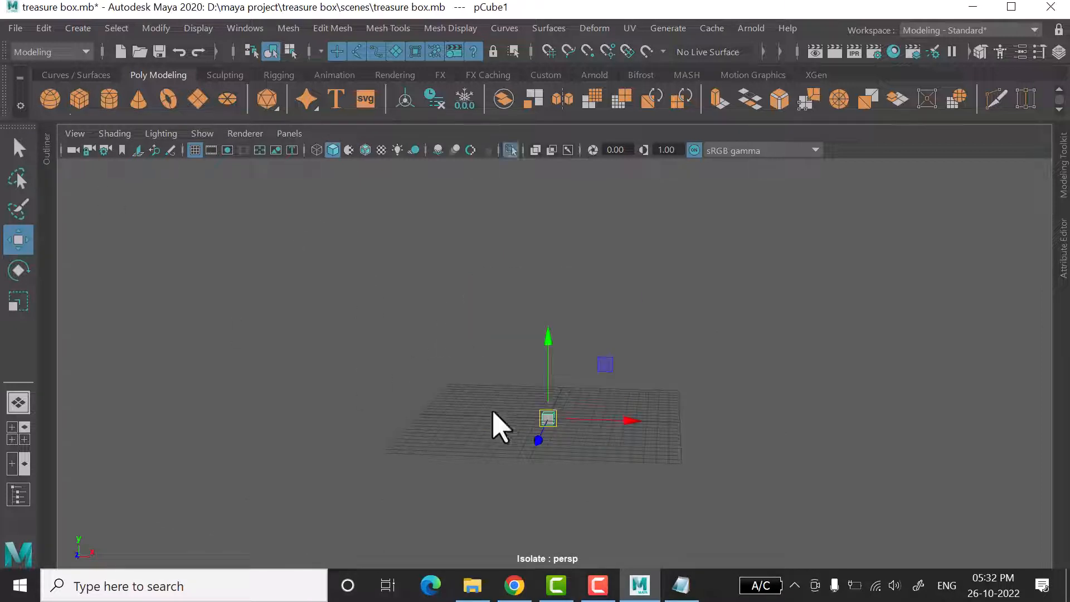
key("r")
left_click_drag(552, 417, 670, 408)
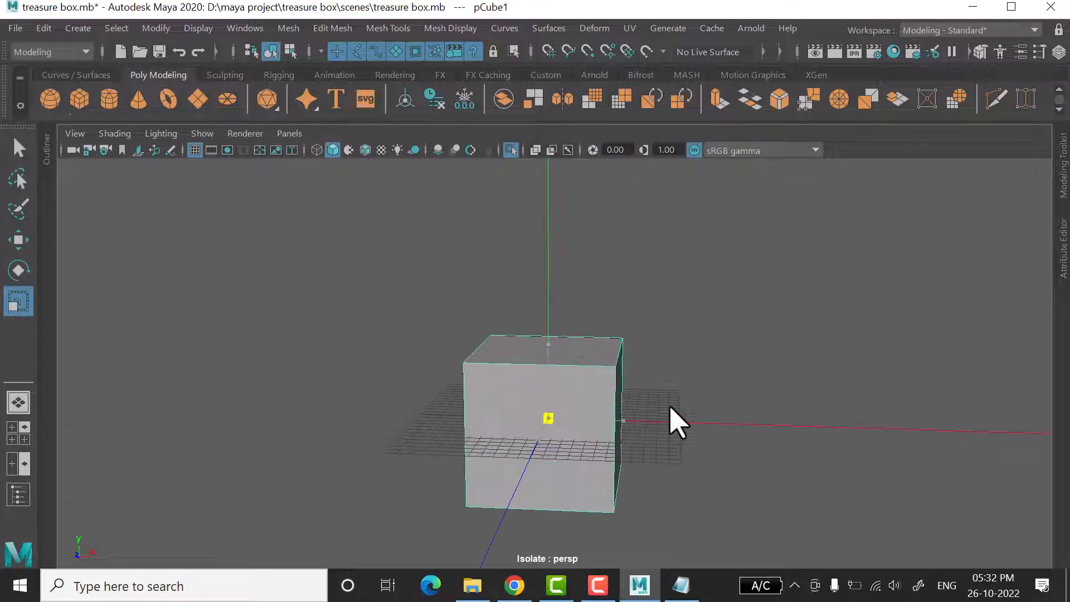
- Raise the cube along the Y axis until its base sits on the grid
key("w")
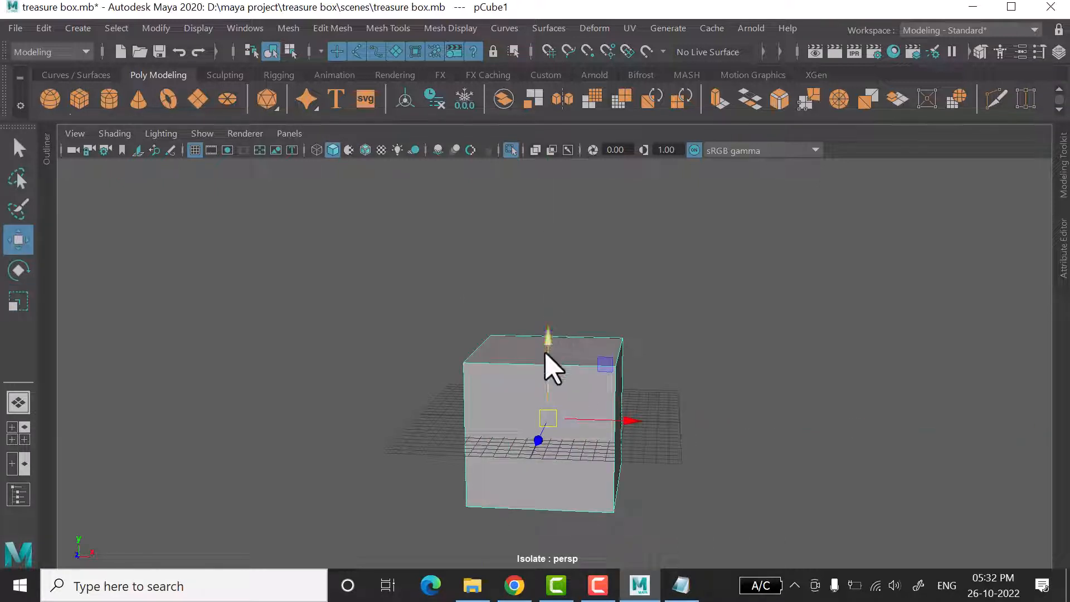
left_click_drag(545, 355, 562, 294)
scroll(650, 352, "up", 5)
scroll(701, 405, "down", 3)
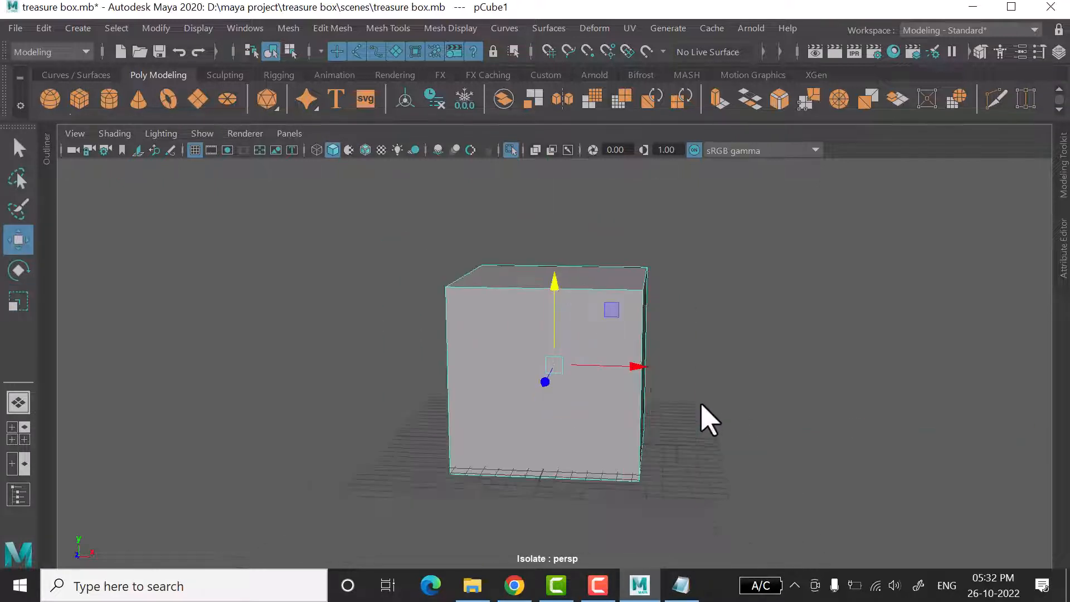
left_click_drag(701, 405, 542, 290, "alt")
left_click_drag(554, 326, 554, 317)
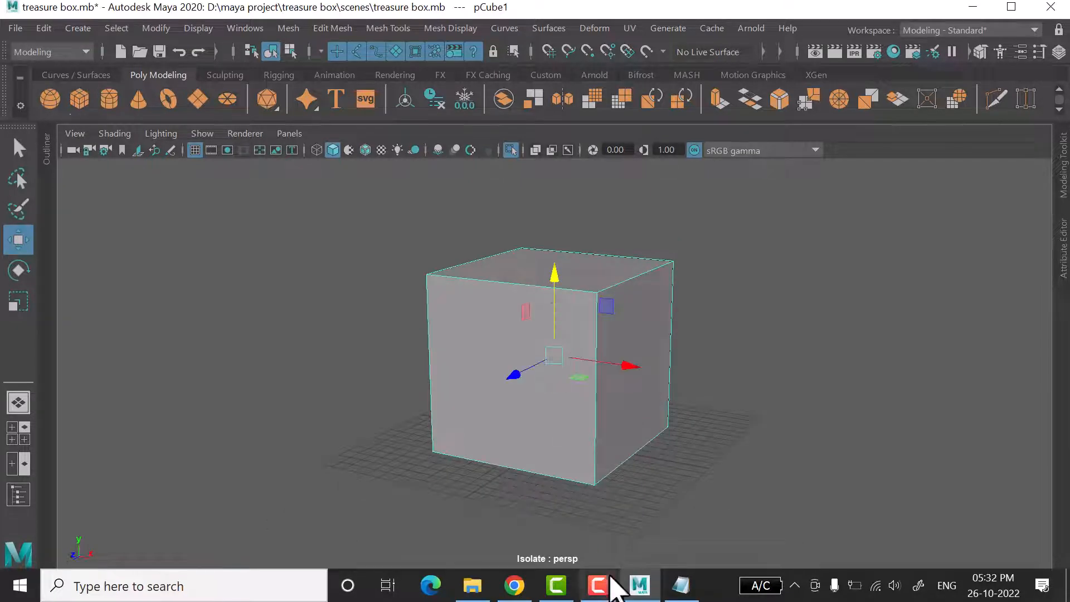
- Switch to Notepad to review the wrapping steps, then return to Maya and view the cube from a lower angle
left_click(681, 585)
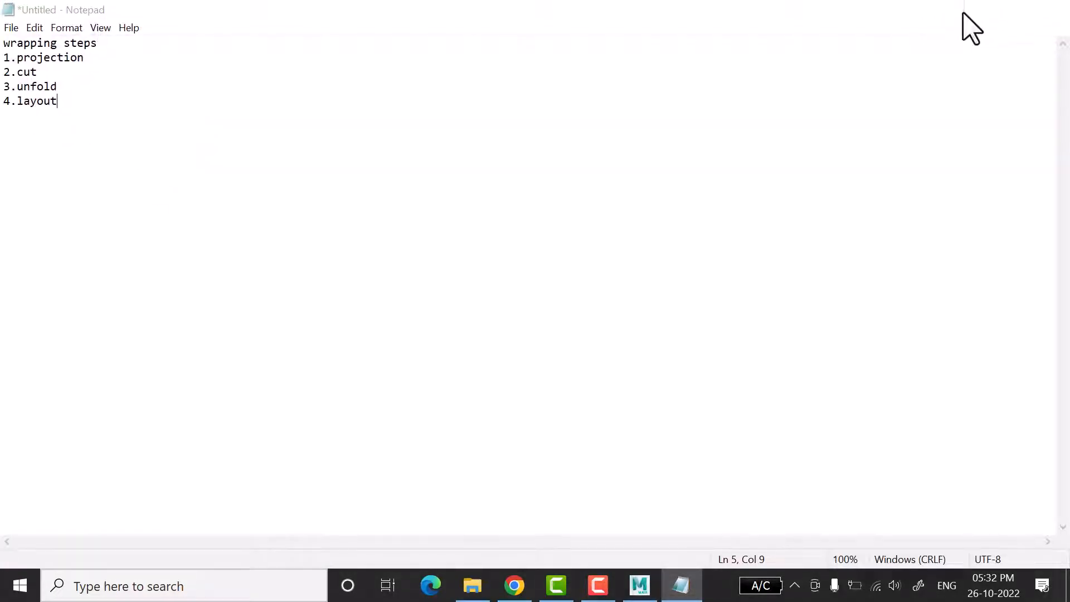
left_click(971, 10)
left_click(681, 585)
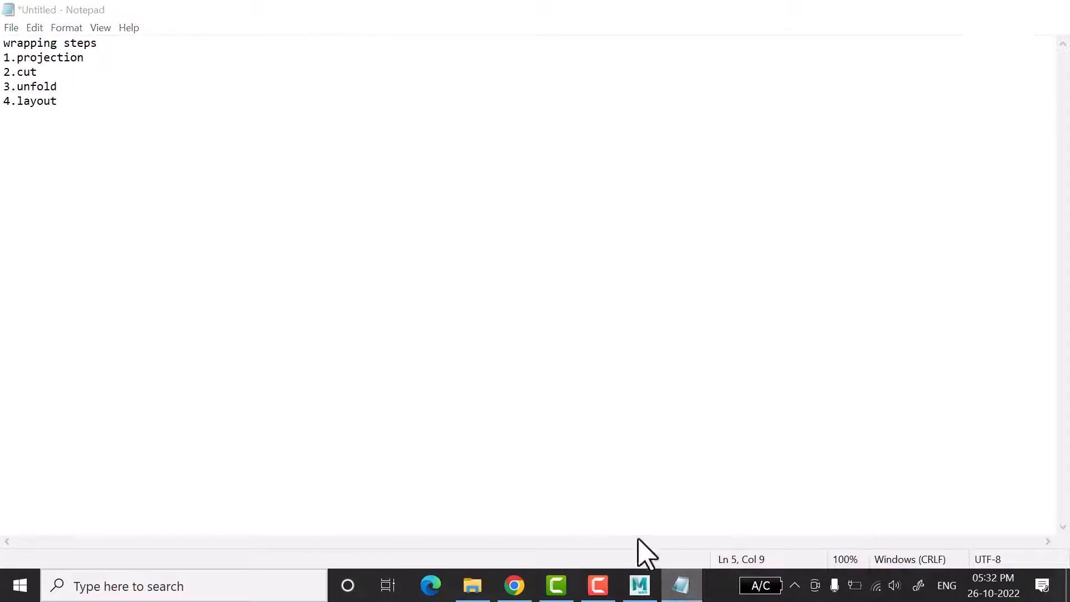
left_click(640, 585)
left_click_drag(662, 396, 590, 407, "alt")
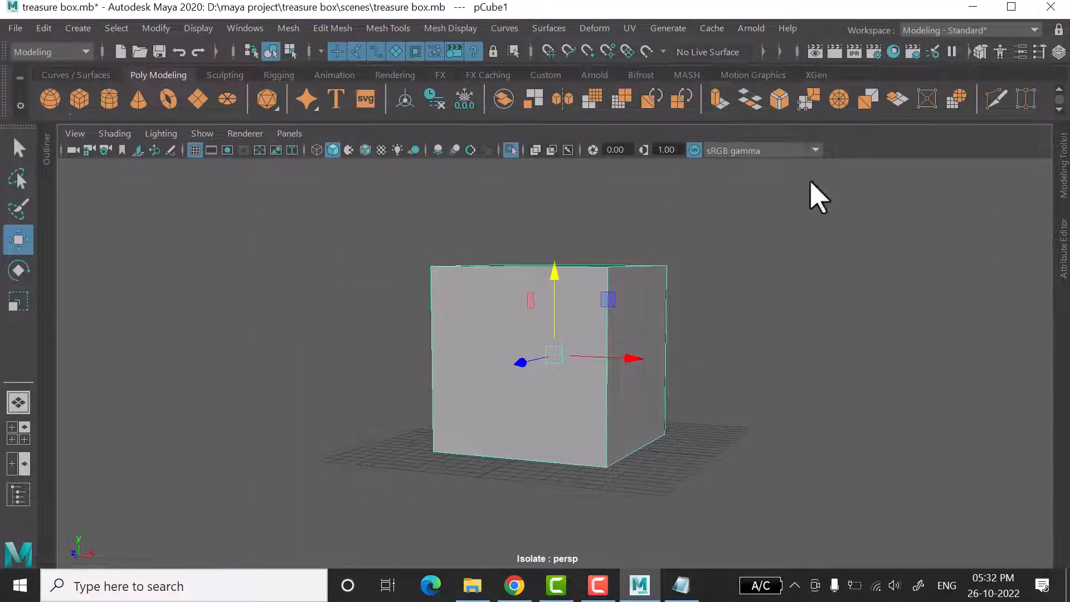
left_click(630, 29)
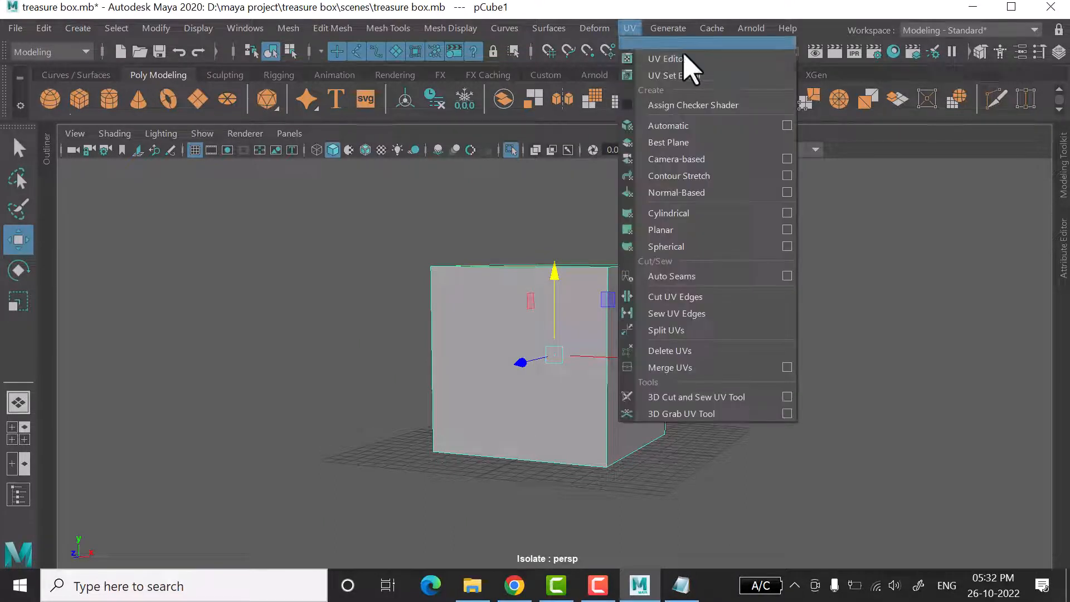
left_click(698, 79)
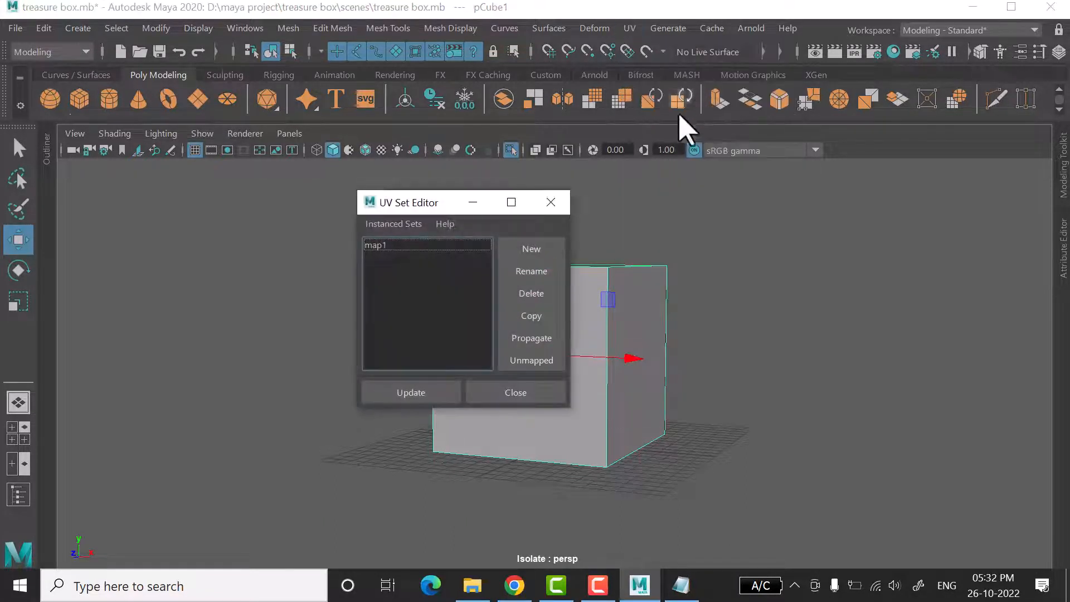
left_click(544, 204)
- Open the floating UV Editor, examine the cube's default UV layout and the UV Toolkit, and close the editor again
left_click(630, 29)
left_click(675, 67)
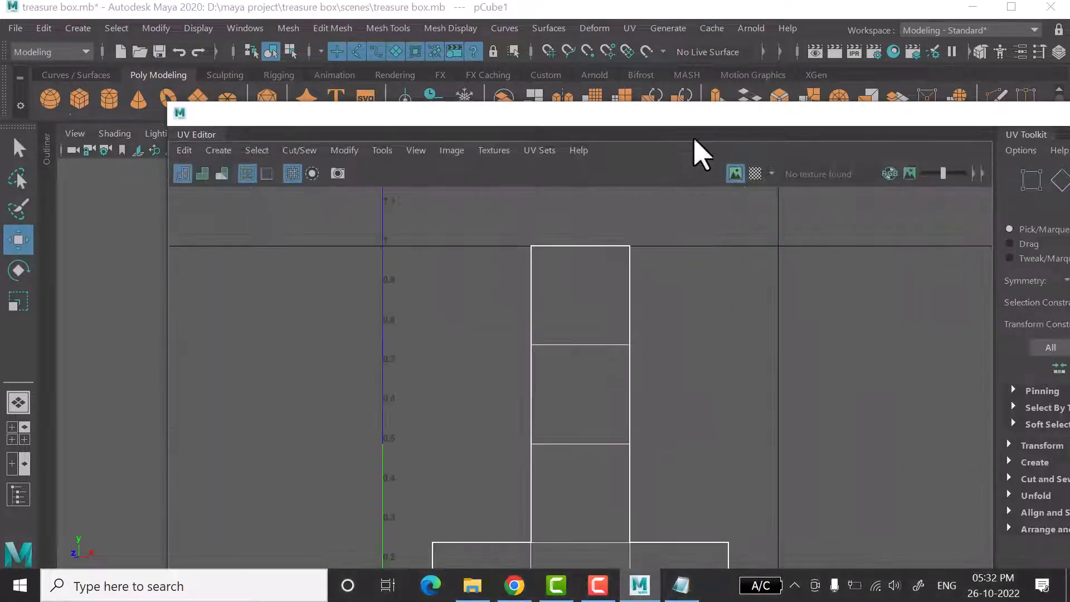
left_click_drag(747, 114, 635, 122)
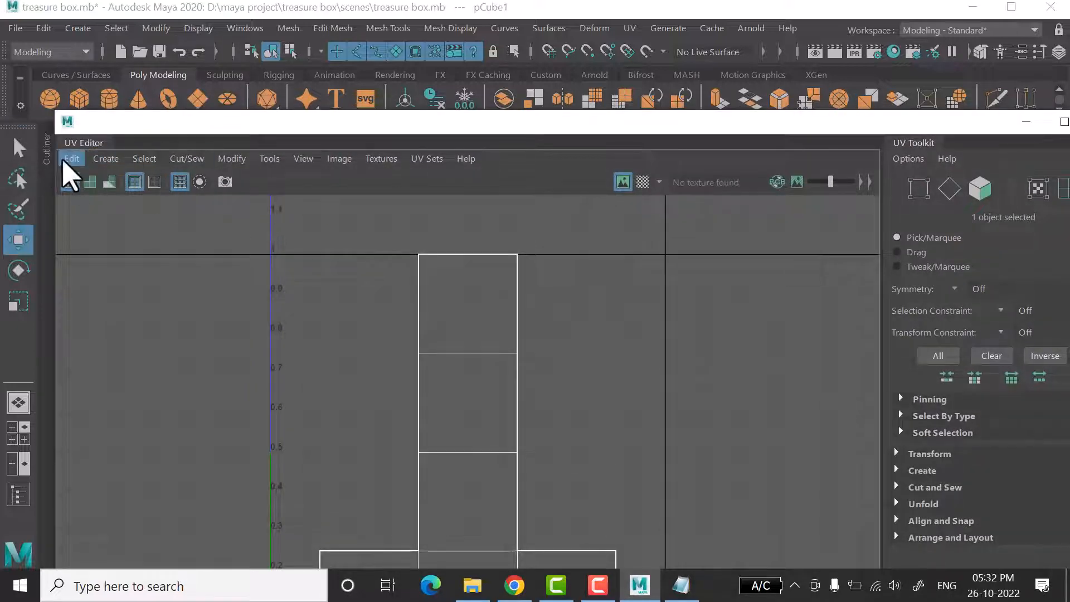
scroll(490, 375, "down", 4)
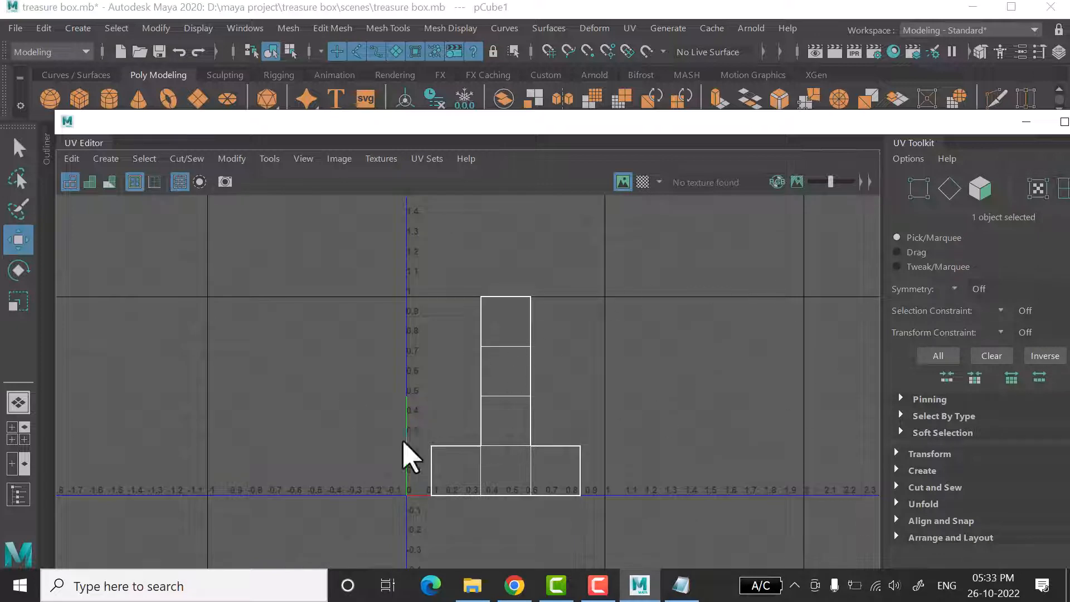
left_click_drag(620, 129, 609, 103)
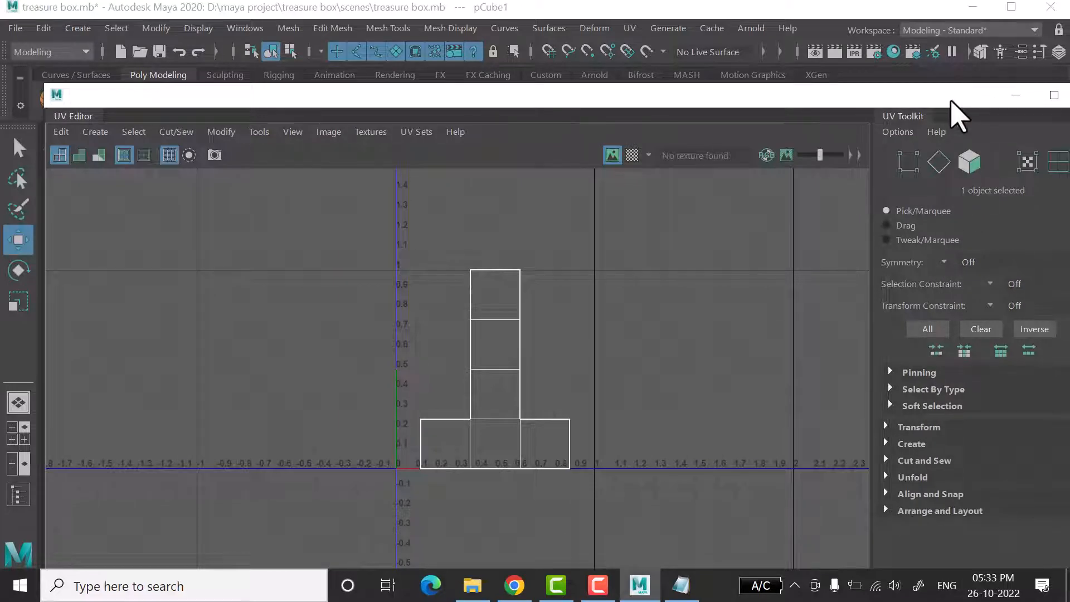
left_click_drag(951, 102, 891, 116)
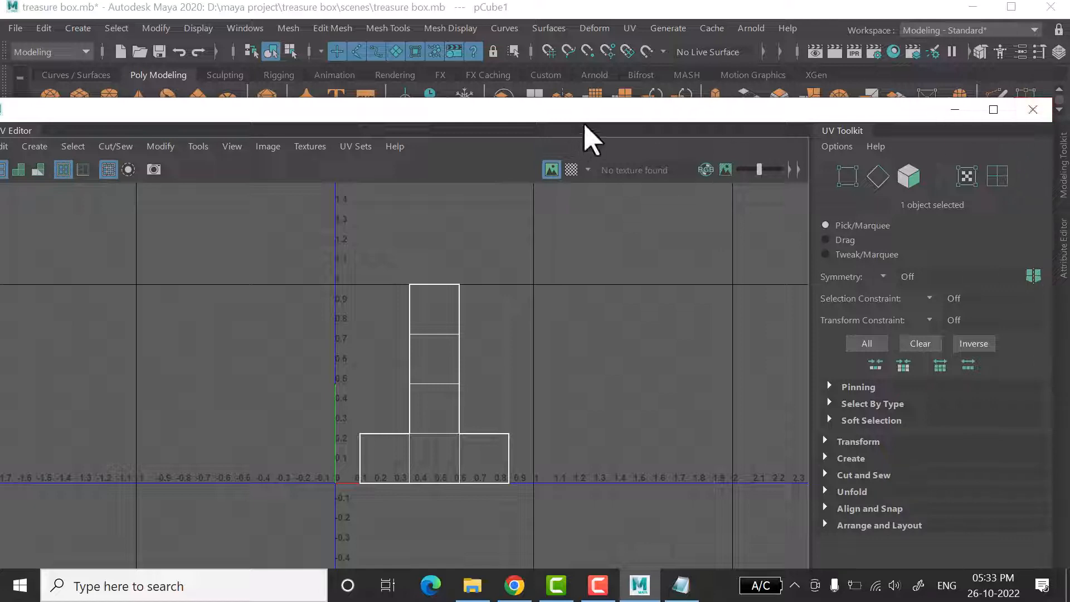
left_click_drag(586, 113, 580, 162)
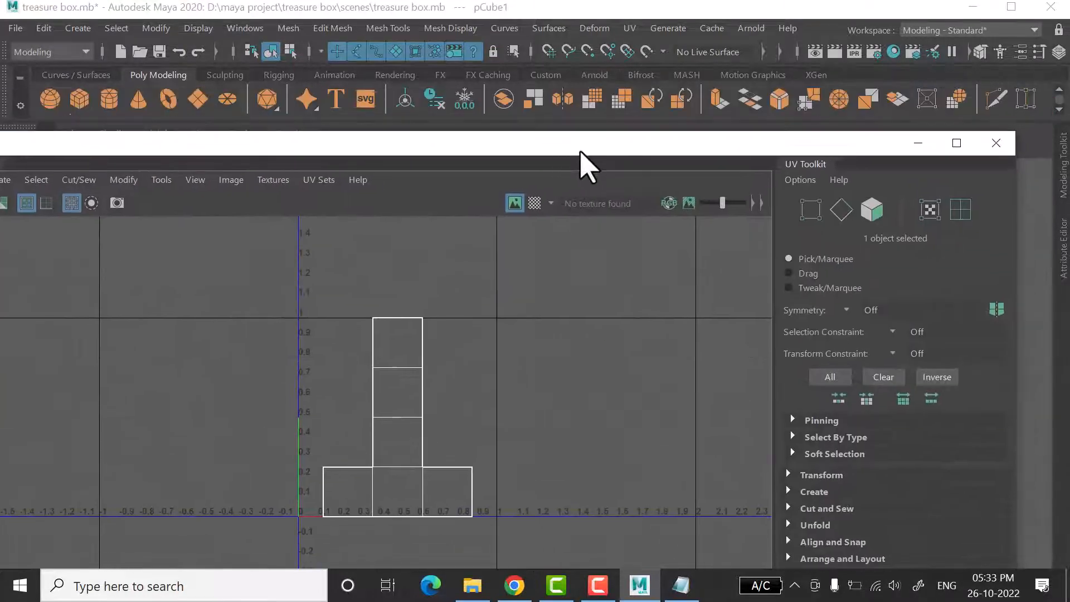
left_click(998, 142)
- Change the workspace to UV Editing and expand the UV Toolkit beside the UV Editor
left_click(996, 31)
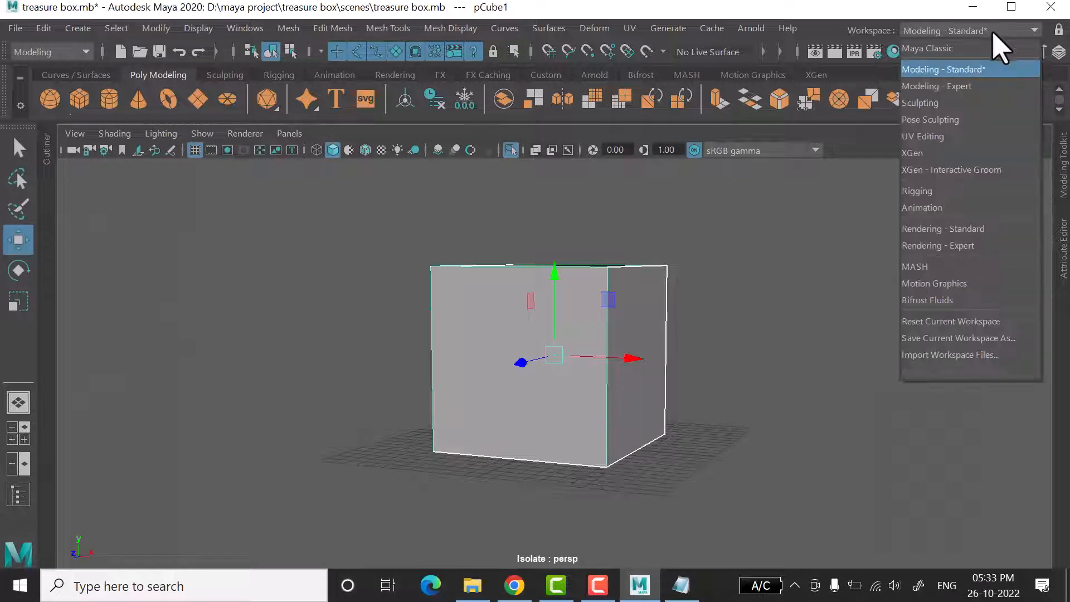
left_click(962, 146)
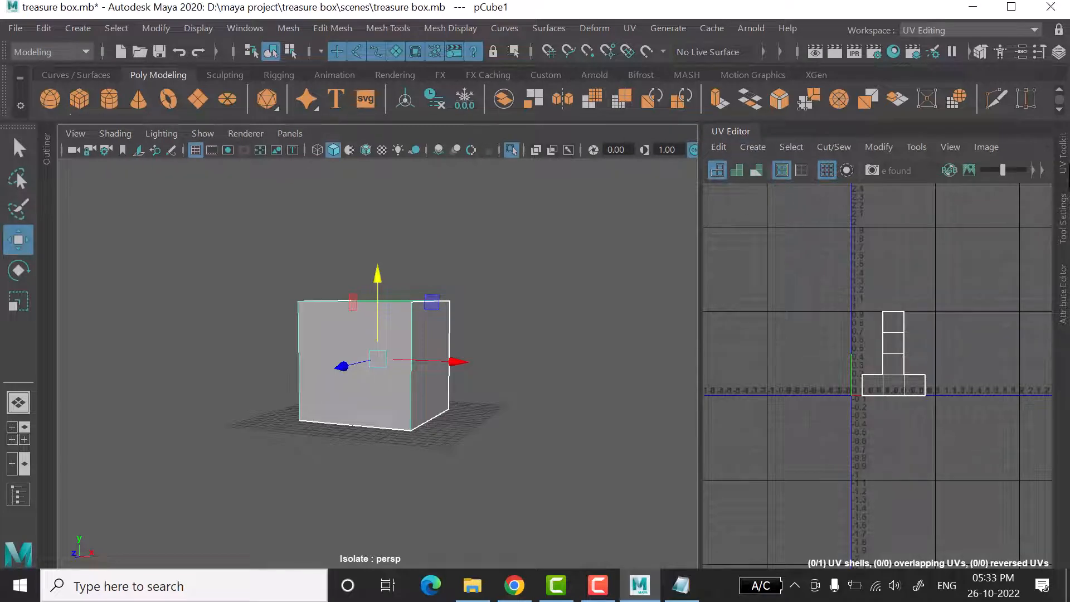
left_click(1065, 159)
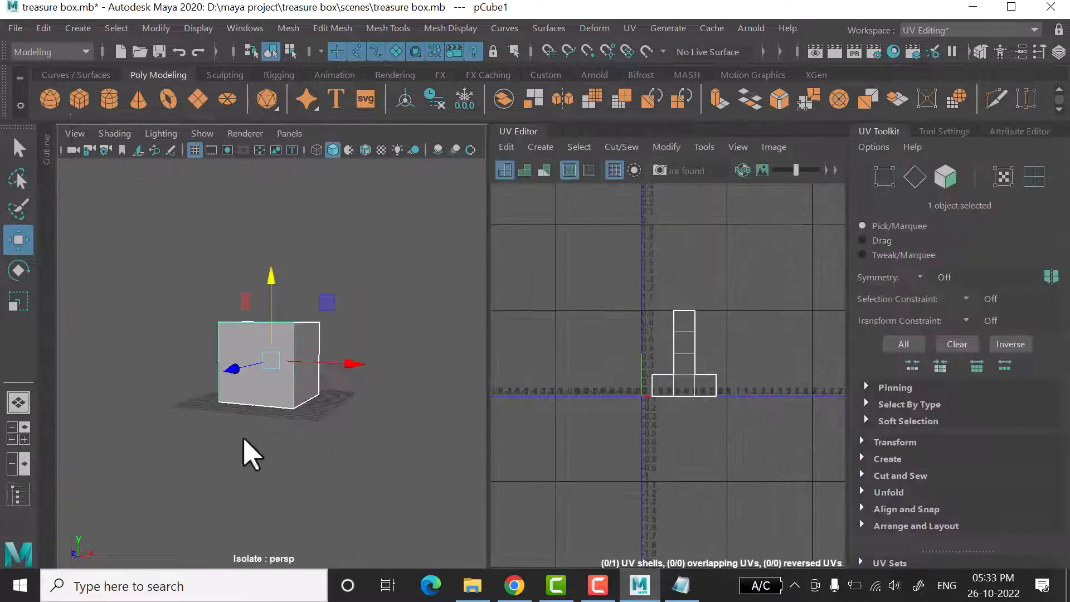
- Examine the cube's faces from several angles alongside its default UV layout
right_click_drag(390, 239, 437, 108)
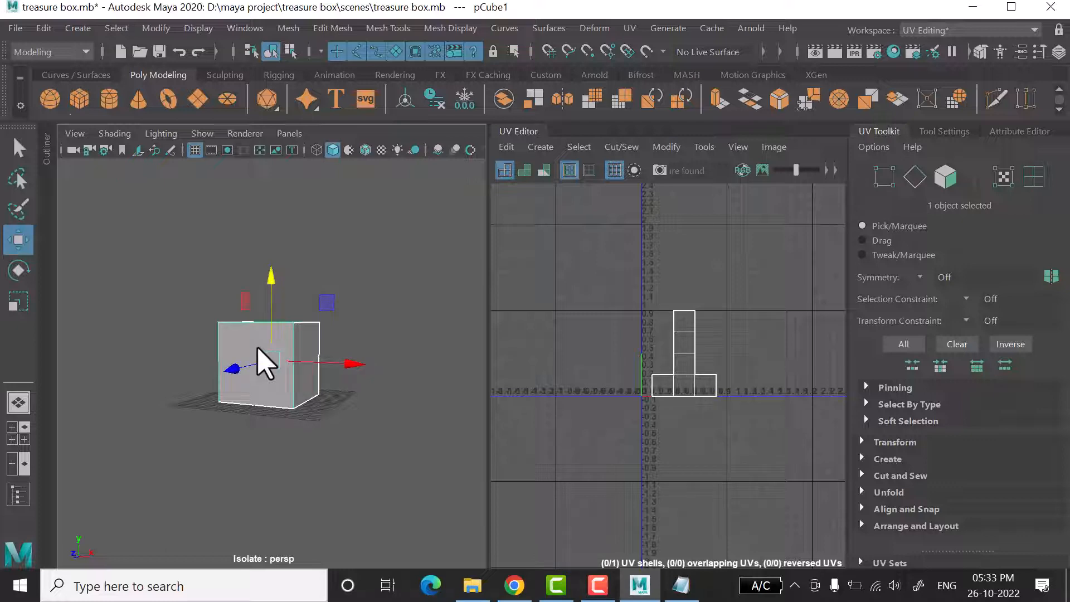
scroll(329, 320, "up", 5)
left_click_drag(354, 365, 420, 385, "alt")
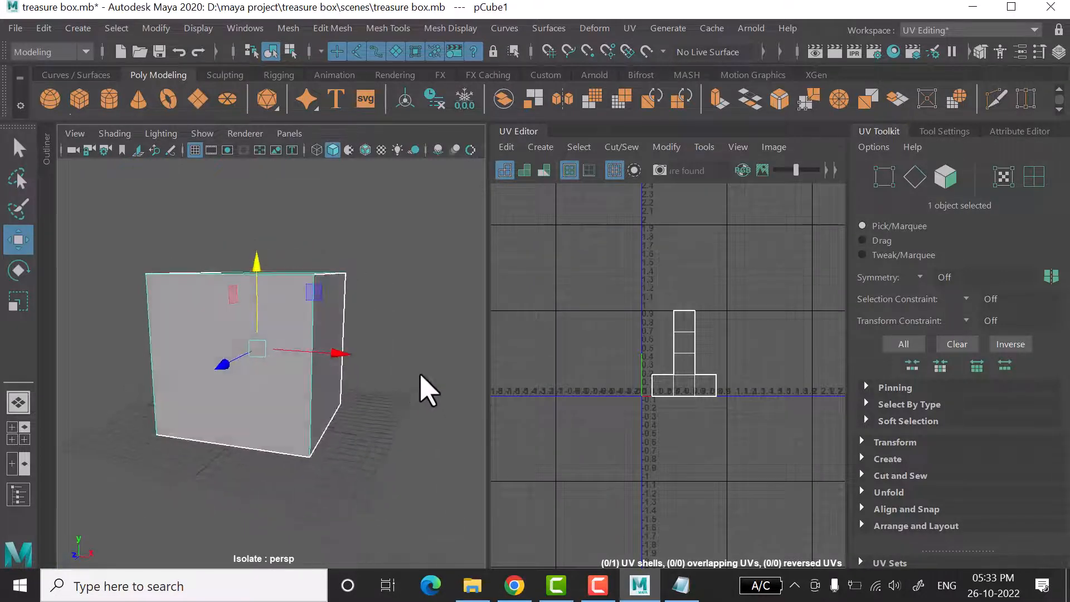
scroll(342, 367, "down", 3)
scroll(329, 404, "up", 5)
scroll(334, 407, "down", 4)
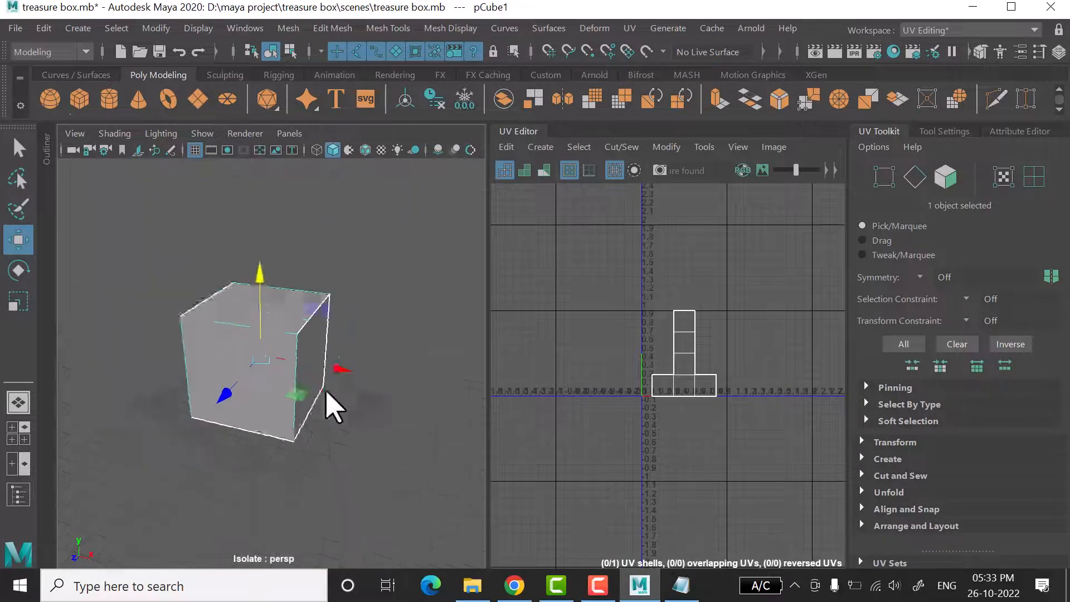
scroll(317, 401, "up", 1)
left_click_drag(306, 384, 314, 385, "alt")
right_click_drag(433, 250, 482, 126)
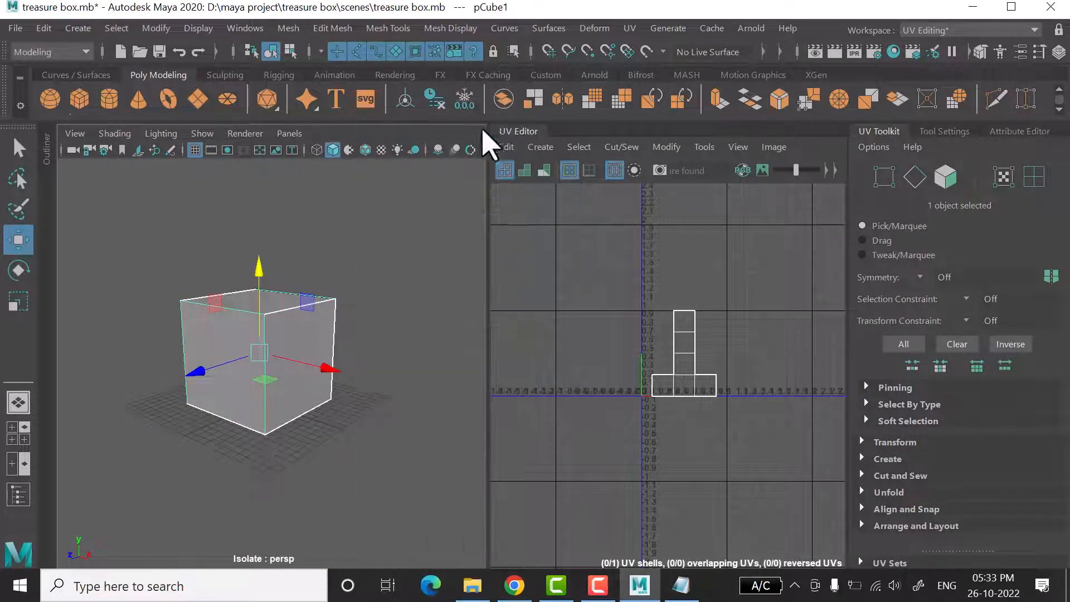
right_click(401, 251)
left_click(462, 101)
left_click_drag(286, 393, 291, 393, "alt")
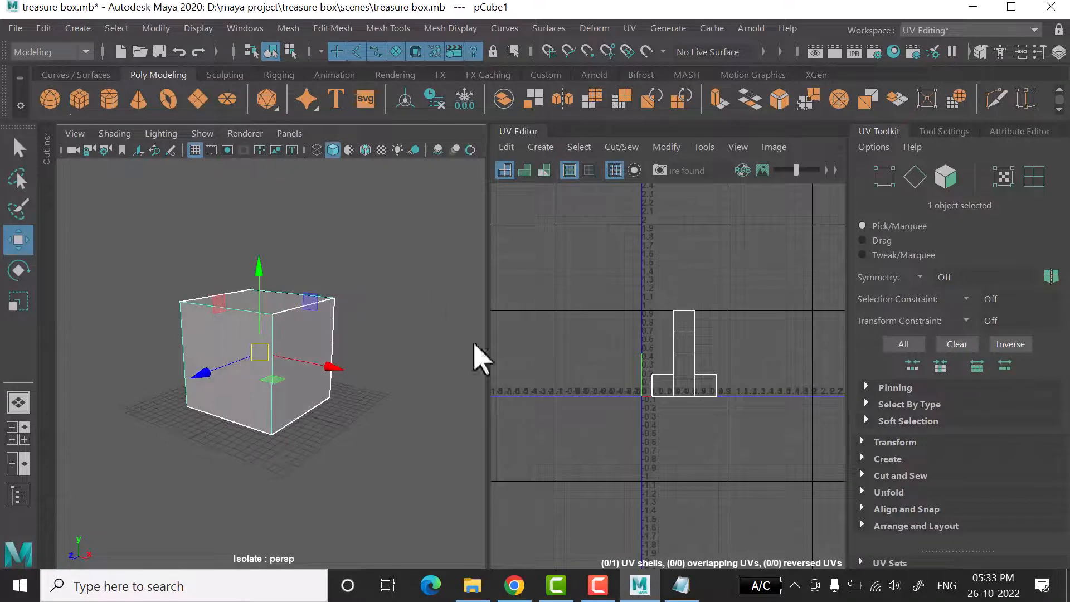
mouse_move(360, 355)
left_mouse_down("alt")
mouse_move(355, 363)
mouse_move(357, 352)
left_mouse_up("alt")
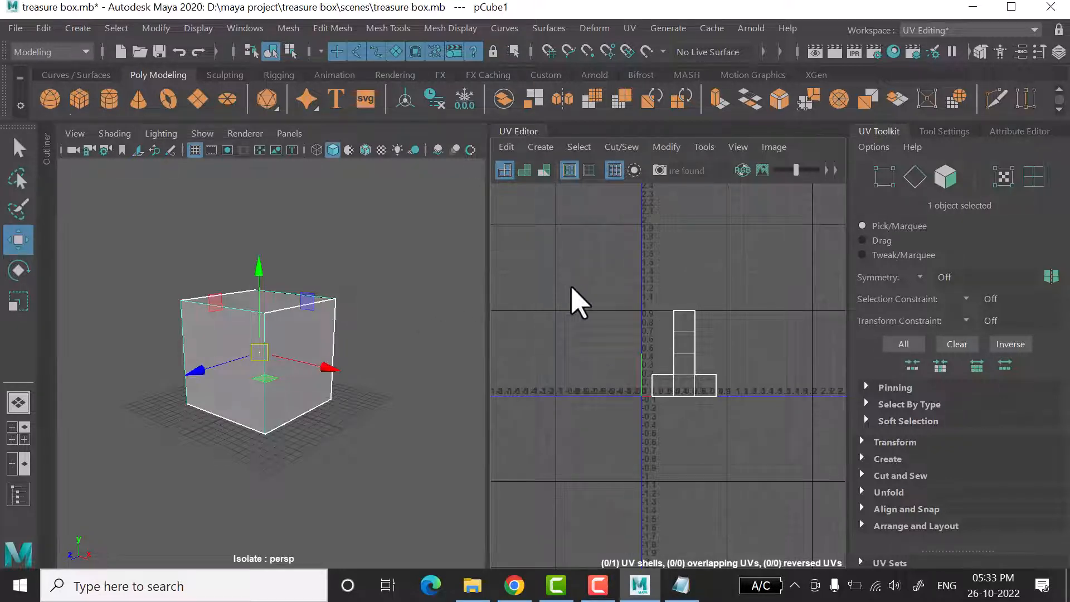
- Try to delete the cube's whole UV shell from the UV Editor and undo the deletion
right_click_drag(573, 298, 493, 258)
left_click(696, 386)
left_click(694, 384)
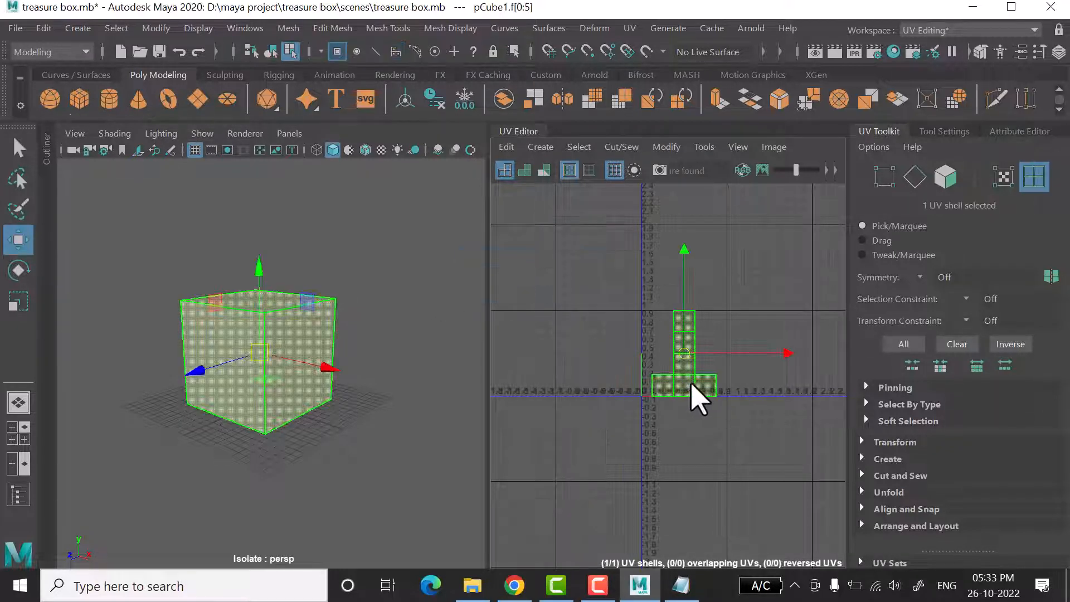
key("Delete")
key("ctrl+z")
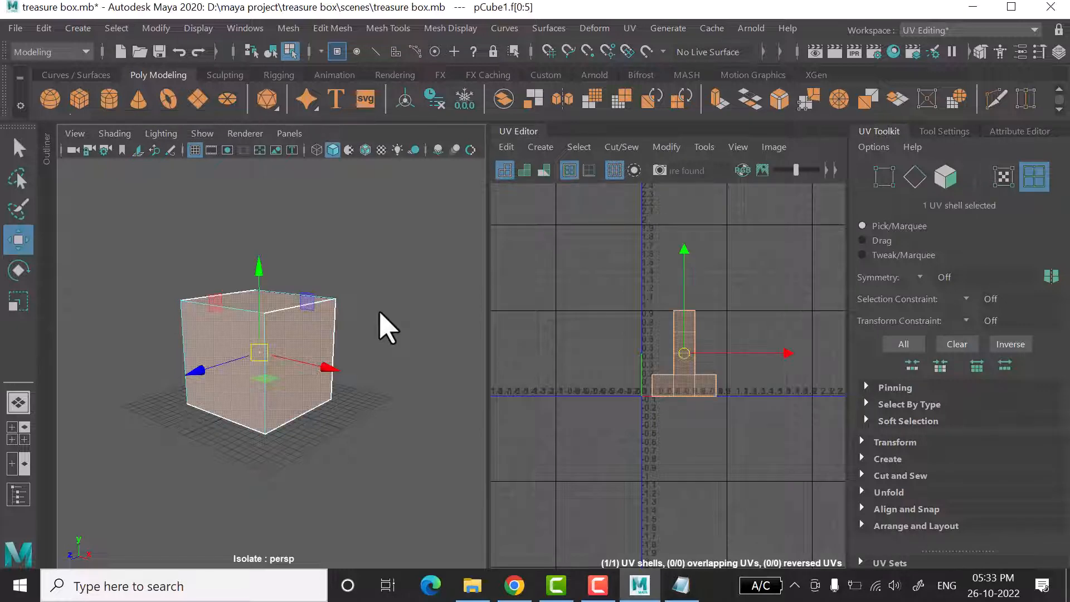
- Remove the cube's existing mapping with Delete UVs and reselect the cube in object mode
left_click(362, 475)
left_click(291, 373)
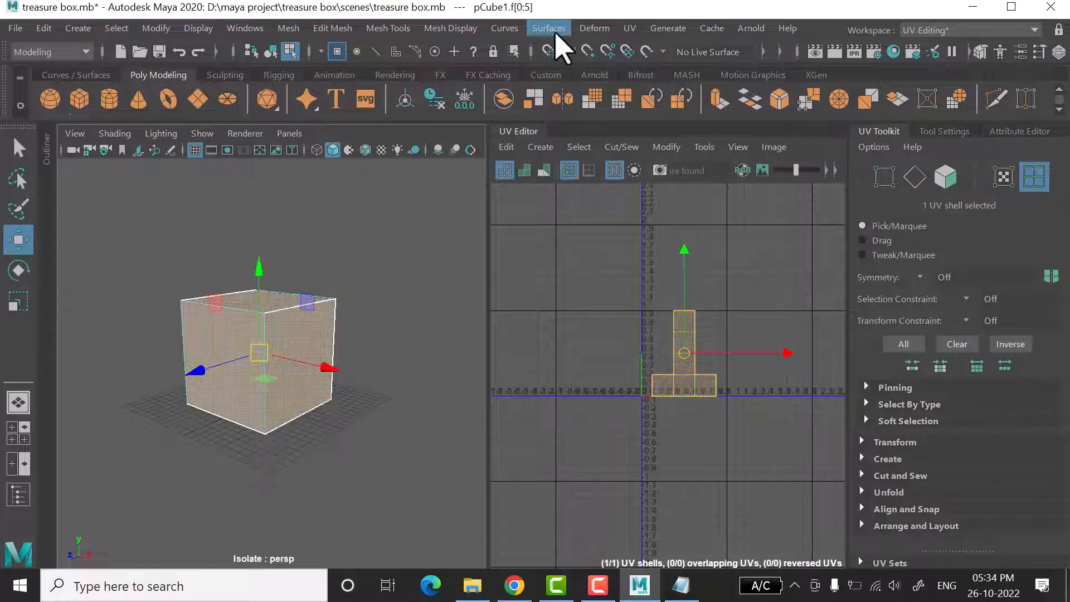
left_click(629, 28)
left_click(685, 352)
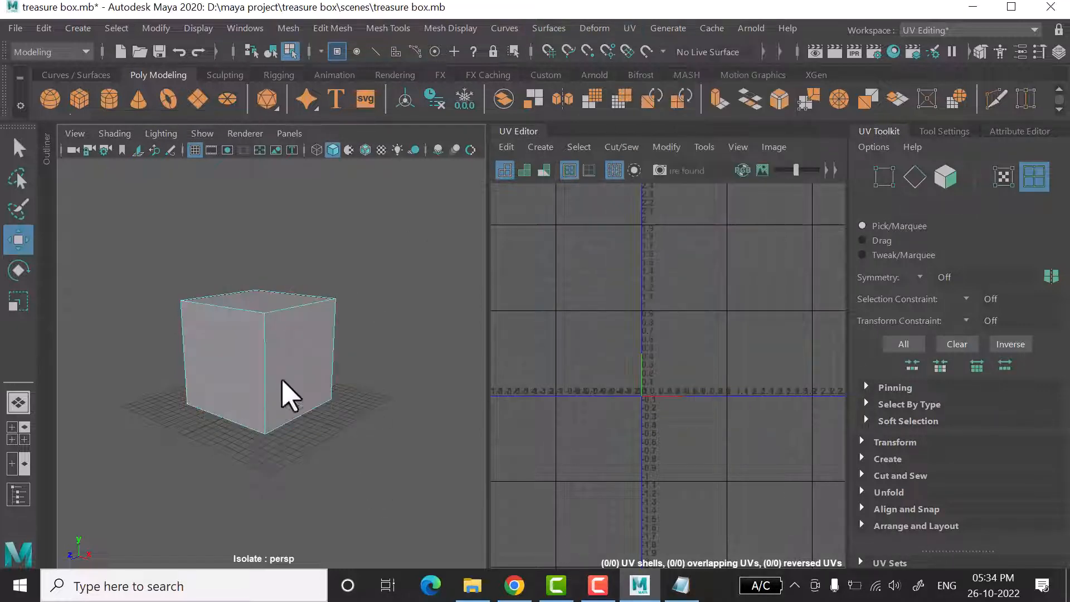
right_click_drag(341, 239, 399, 98)
left_click(312, 385)
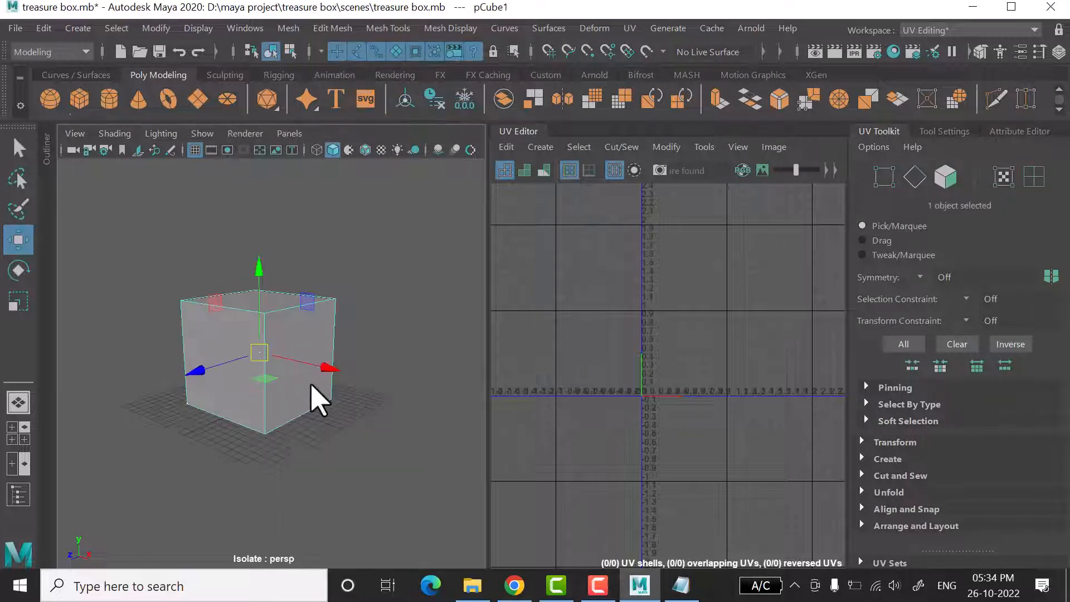
- Check the wrapping steps in Notepad, return to Maya, and undo a trial move of the cube along the X axis
left_click(683, 584)
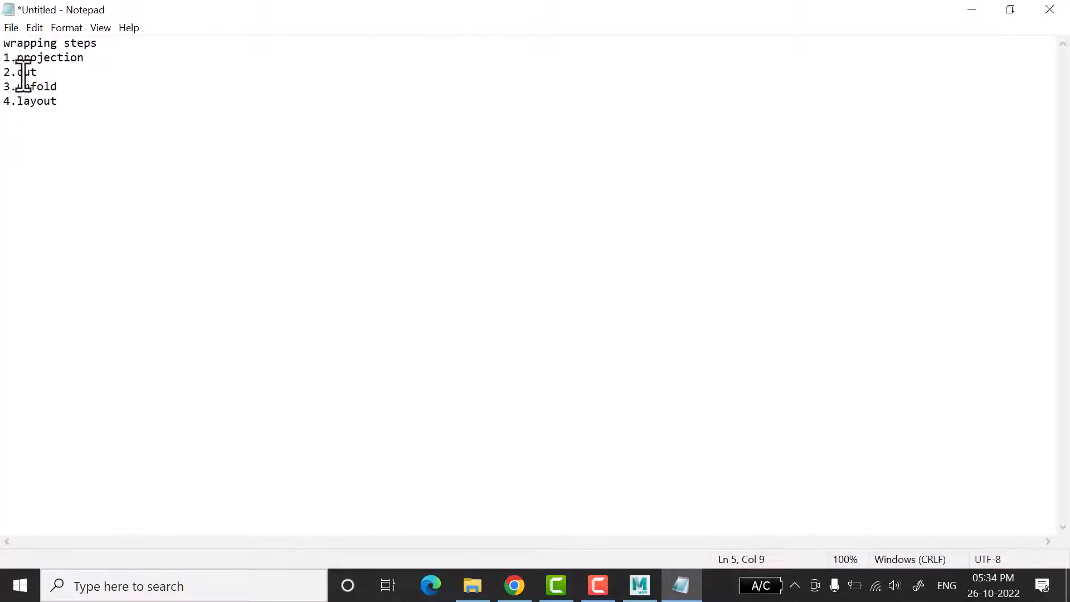
left_click(962, 10)
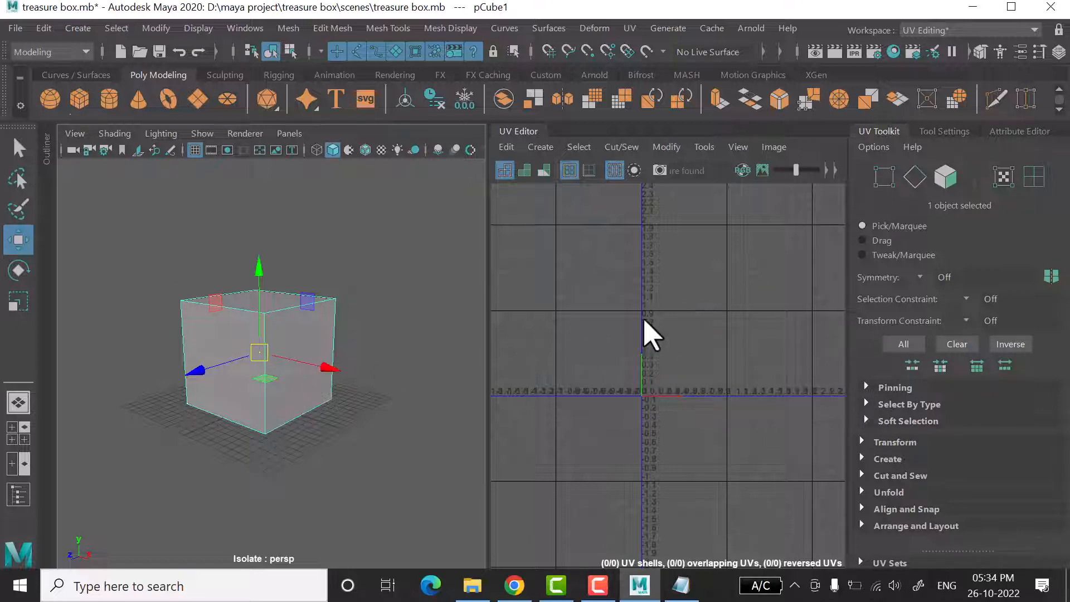
left_click_drag(333, 364, 360, 384)
key("ctrl+z")
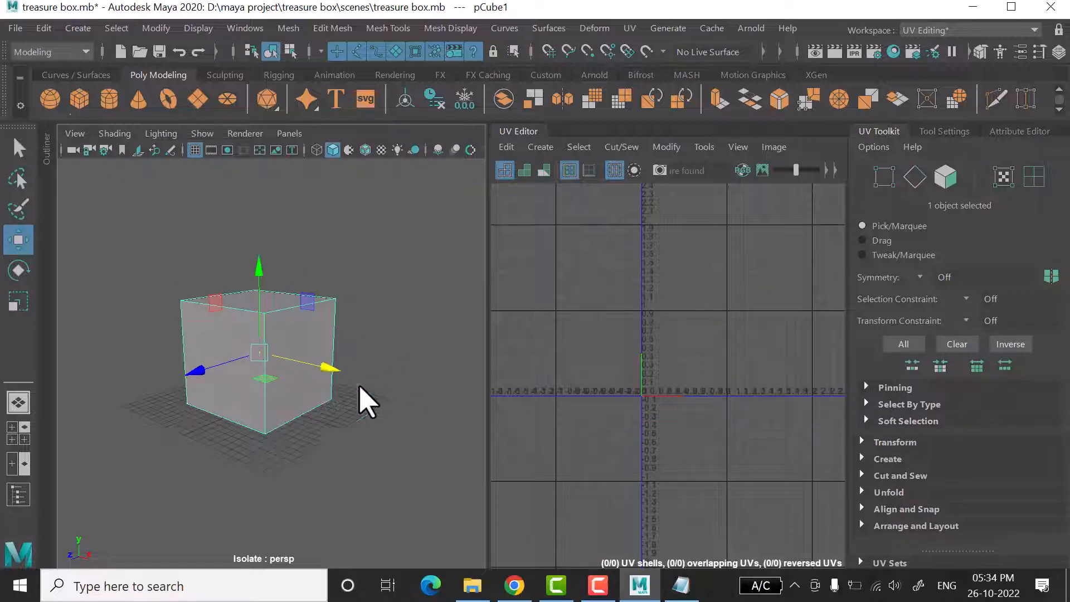
- Apply a camera-based UV projection to the cube from the current perspective view, then return it to object mode
left_click(539, 148)
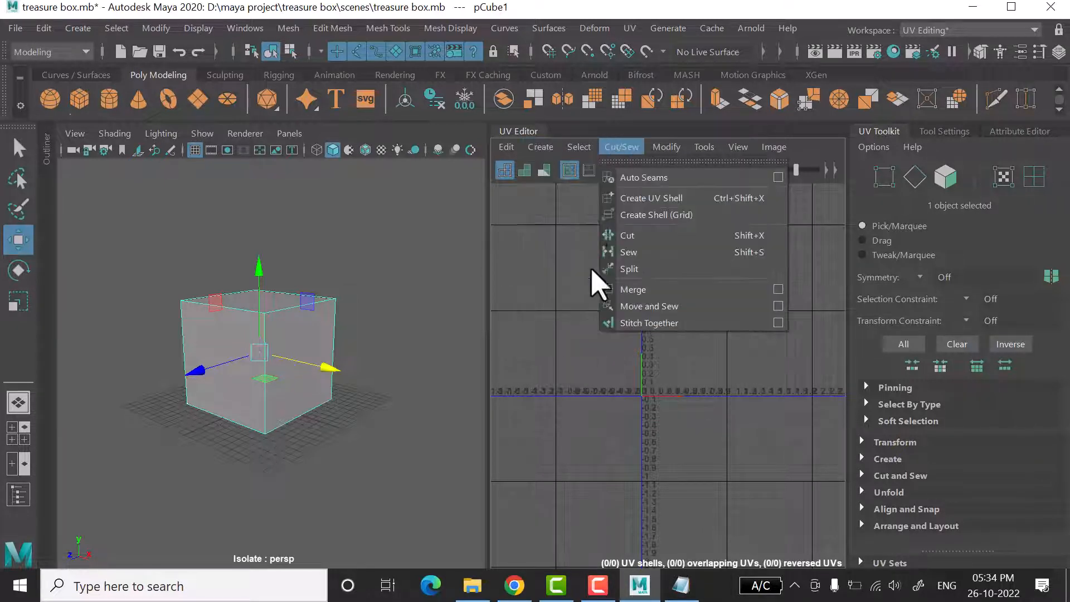
left_click(557, 228)
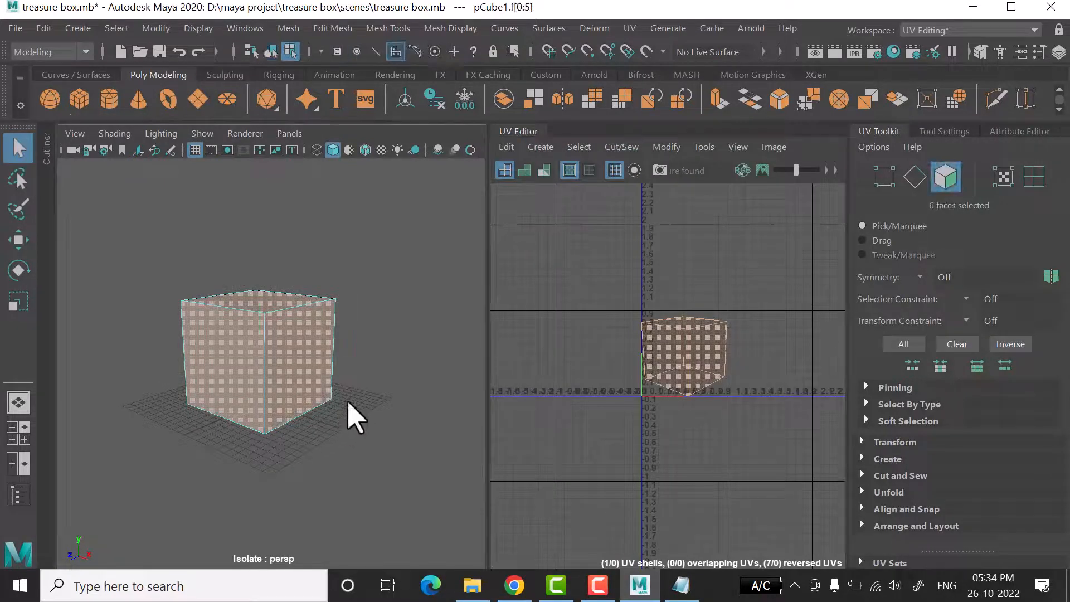
right_click_drag(360, 298, 433, 120)
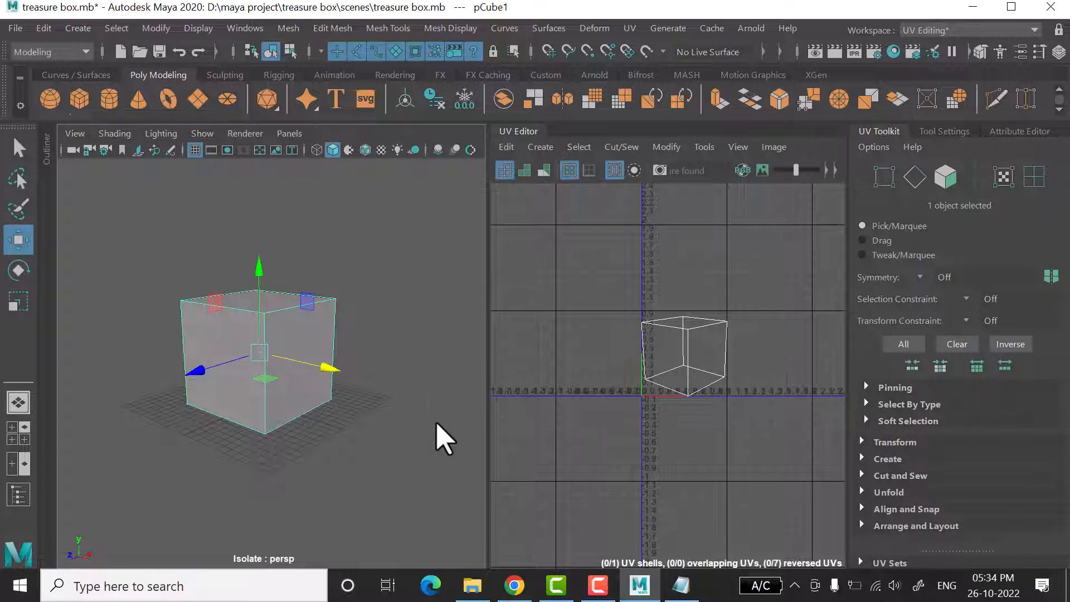
left_click_drag(310, 435, 350, 434, "alt")
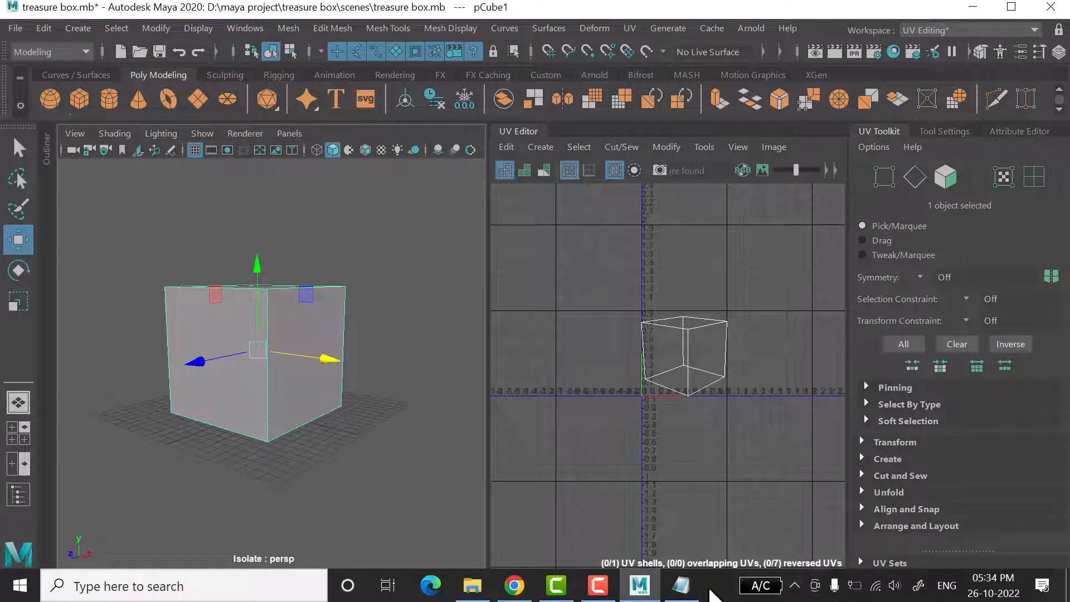
- Check the wrapping steps in Notepad, return to Maya, and switch the cube to edge selection
left_click(681, 585)
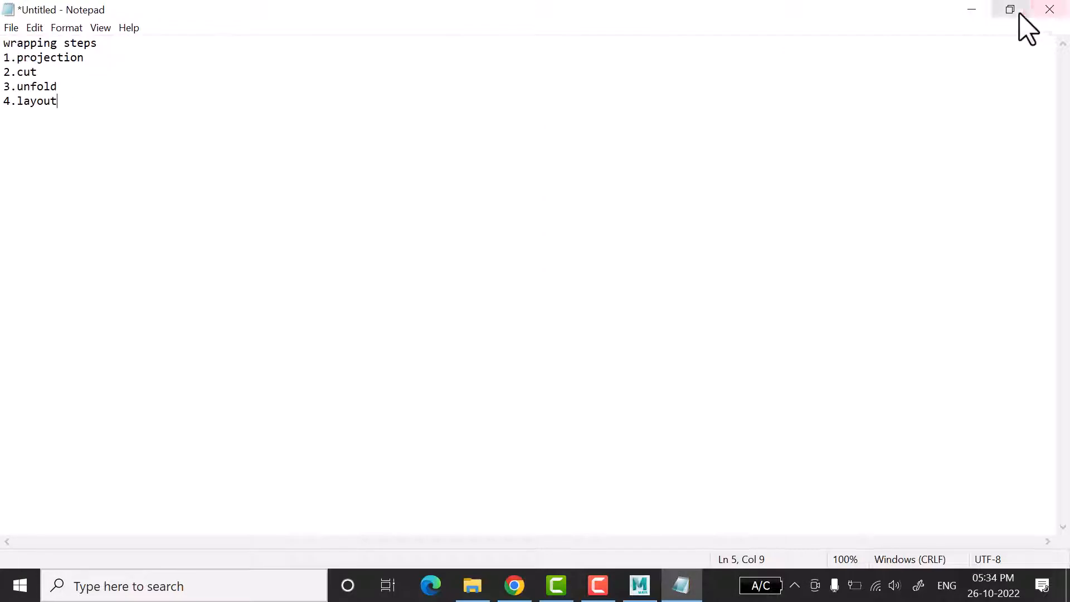
left_click(971, 9)
left_click_drag(298, 341, 352, 349, "alt")
right_click_drag(405, 223, 406, 86)
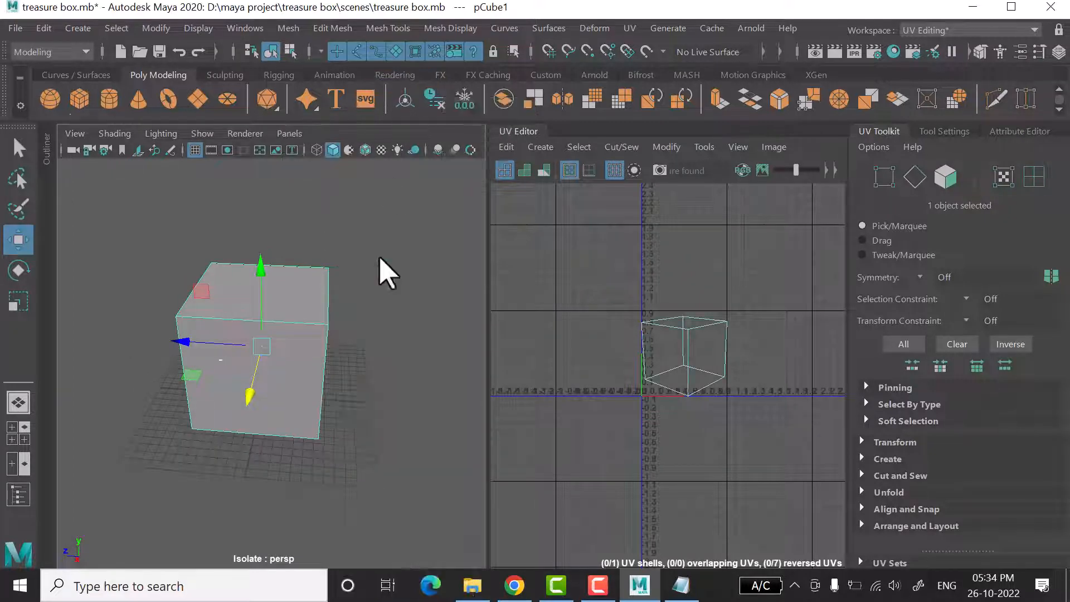
left_click_drag(382, 270, 370, 363, "alt")
- Select several of the cube's edges together, including its vertical corner edges, and clear the selection
left_click(336, 345)
mouse_move(299, 429)
left_mouse_down("alt")
mouse_move(318, 394)
mouse_move(290, 412)
left_mouse_up("alt")
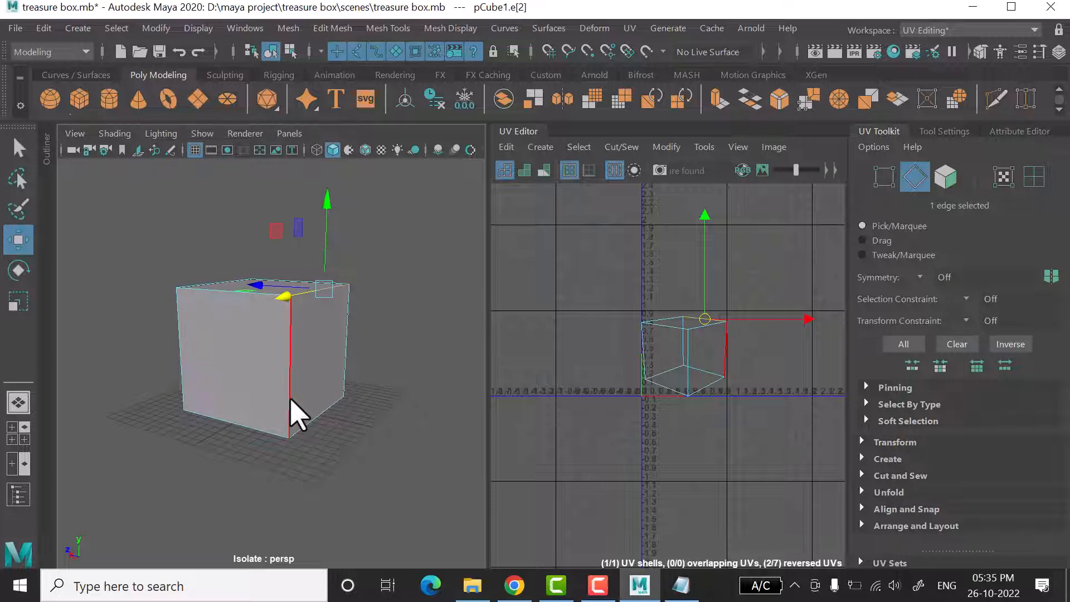
left_click(290, 400, "shift")
left_click_drag(351, 435, 316, 418, "alt")
left_click(325, 410, "shift")
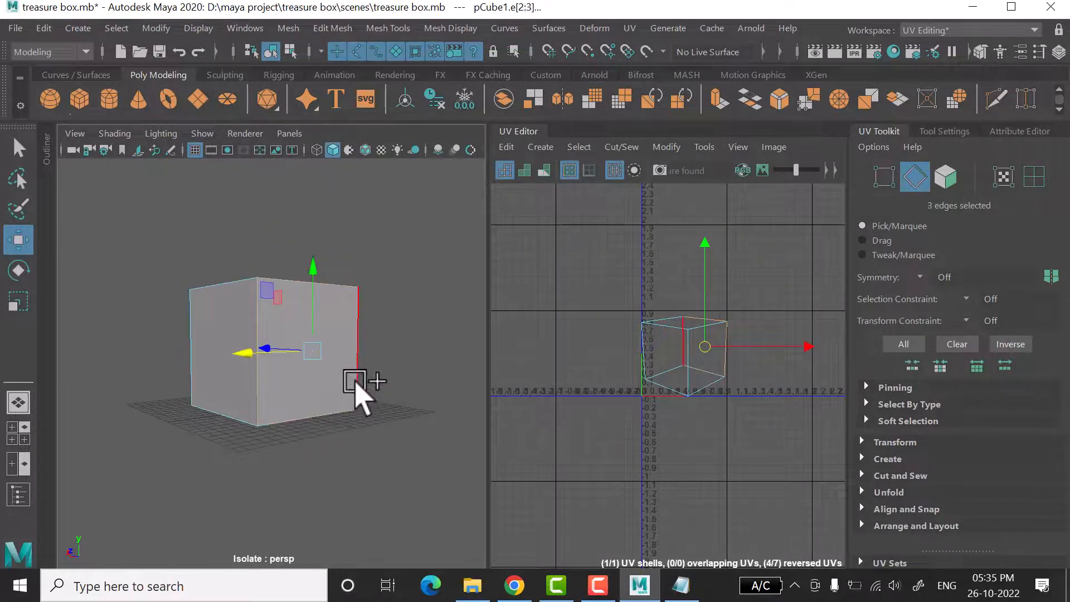
left_click(356, 390, "shift")
mouse_move(390, 455)
left_mouse_down("alt")
mouse_move(258, 429)
mouse_move(384, 456)
mouse_move(382, 435)
left_mouse_up("alt")
left_click(384, 456)
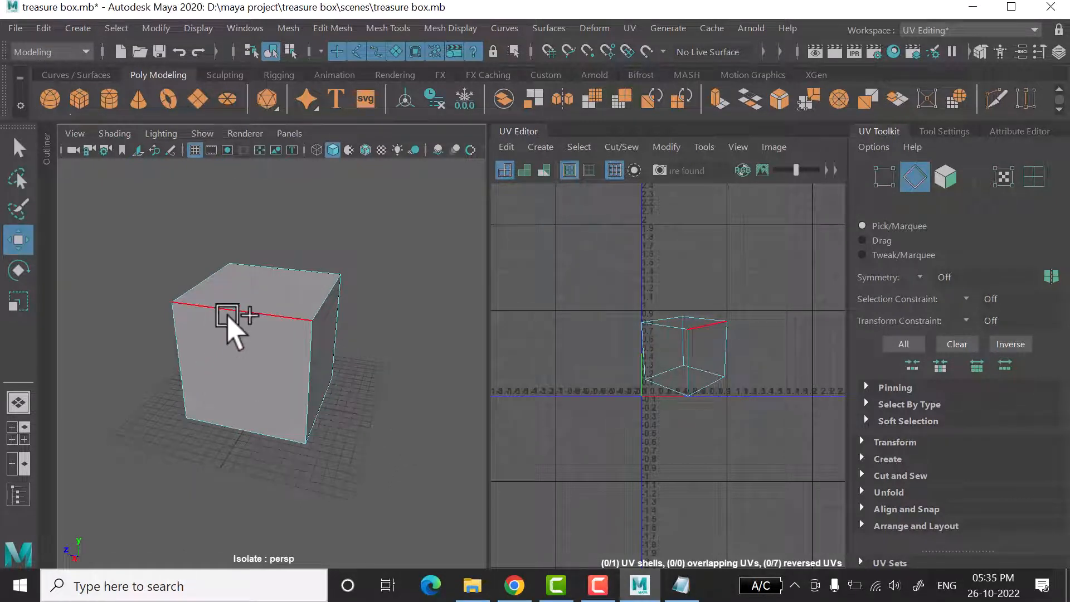
- Pick individual front, side and top edges of the cube one at a time, then deselect them
left_click(240, 432)
left_click(304, 409)
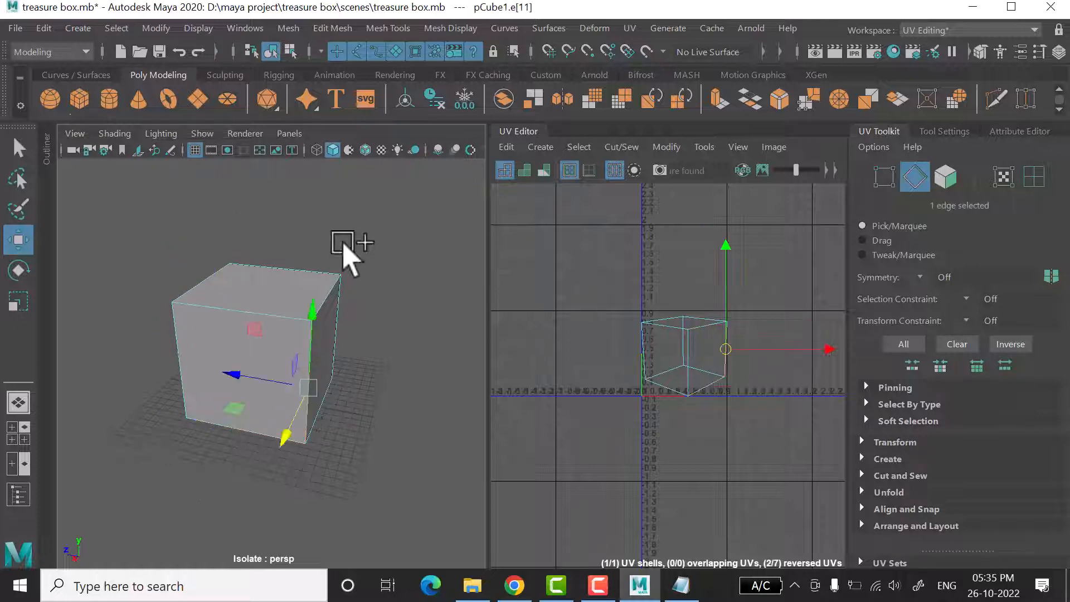
left_click(342, 291)
left_click(300, 263)
left_click(414, 314)
left_click_drag(413, 316, 291, 331, "alt")
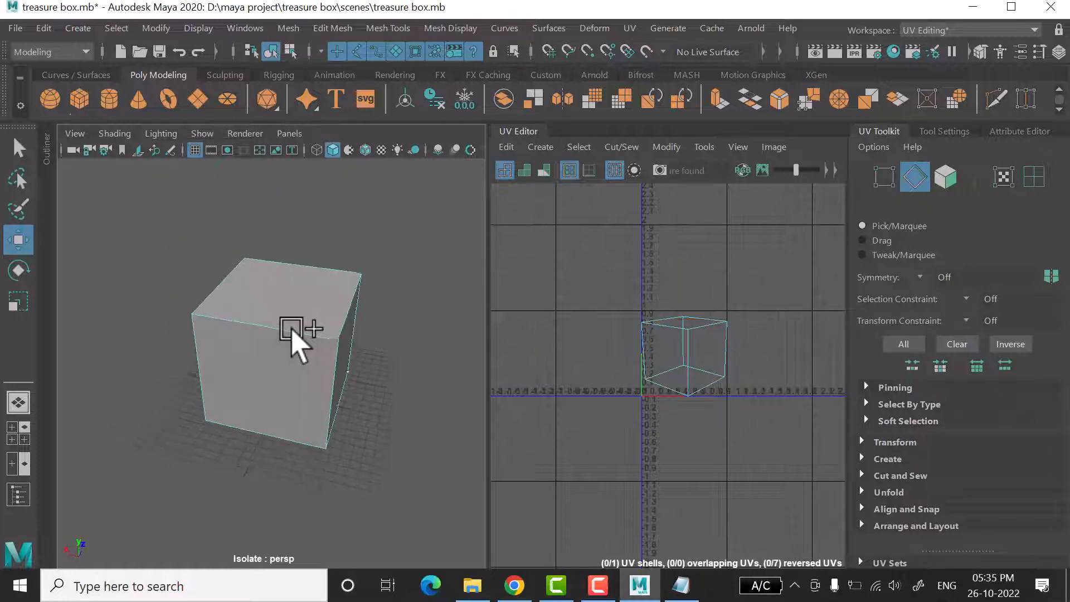
left_click_drag(412, 413, 355, 394, "alt")
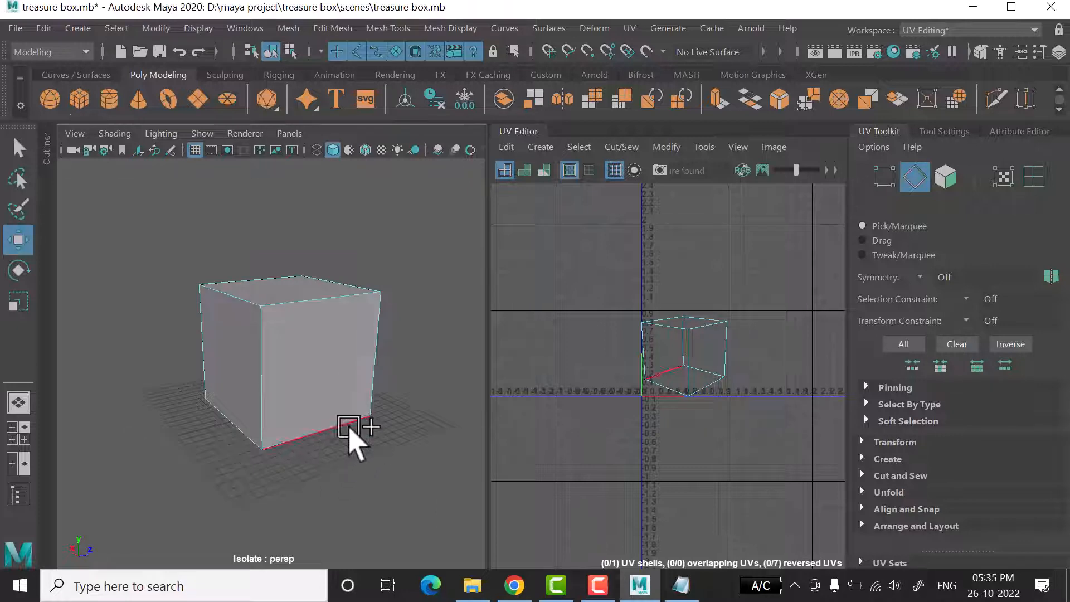
- Try moving one bottom edge of the cube upward, undo the move and deselect the edge
left_click(350, 419)
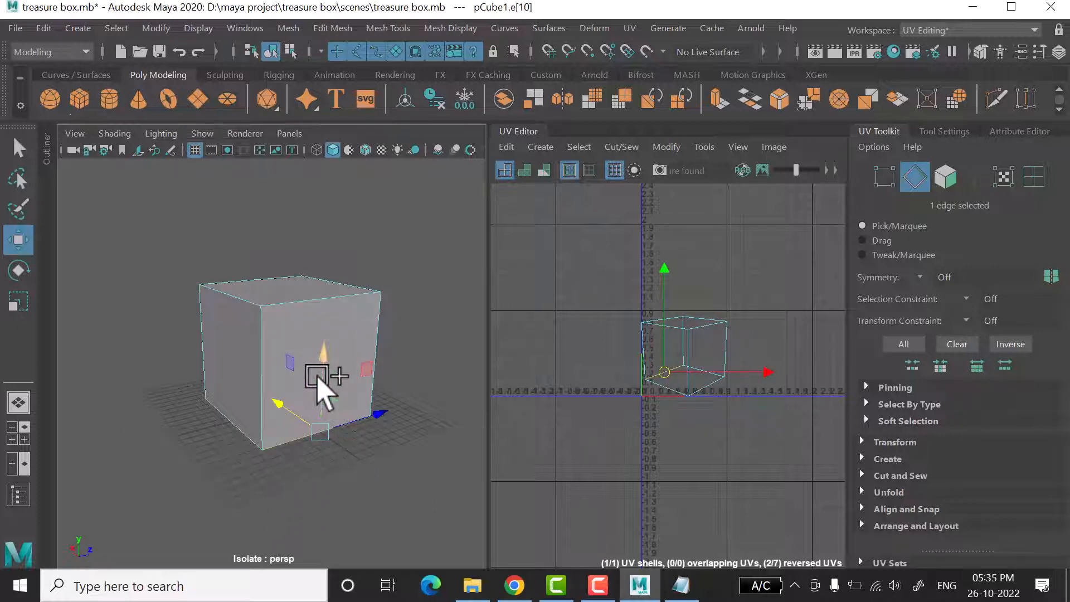
left_click_drag(319, 371, 322, 341)
key("ctrl+z")
left_click_drag(336, 501, 369, 475, "alt")
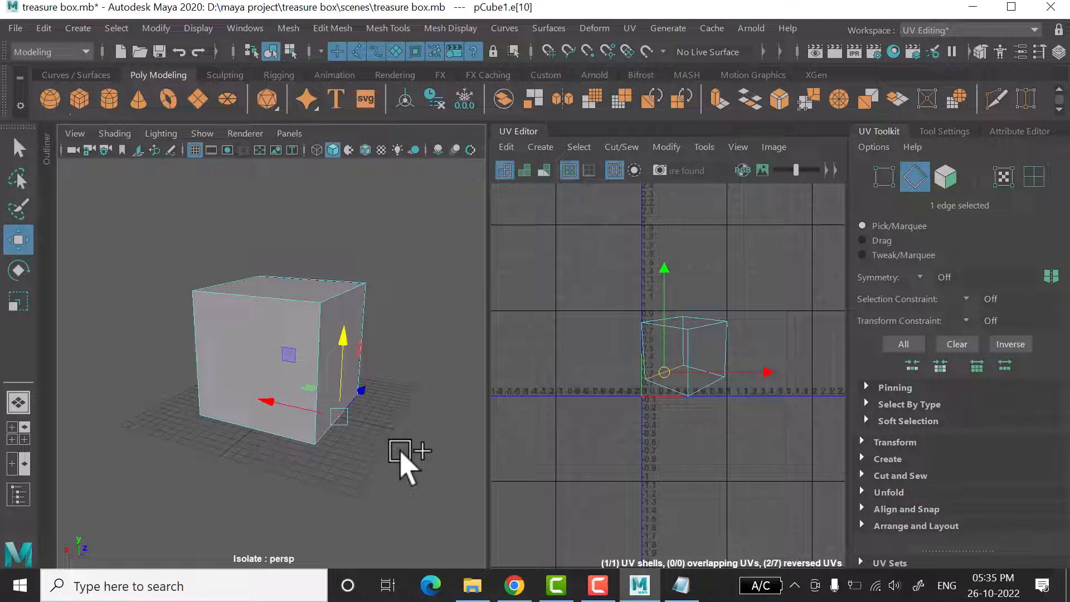
left_click_drag(340, 451, 258, 203, "alt")
left_click(377, 501)
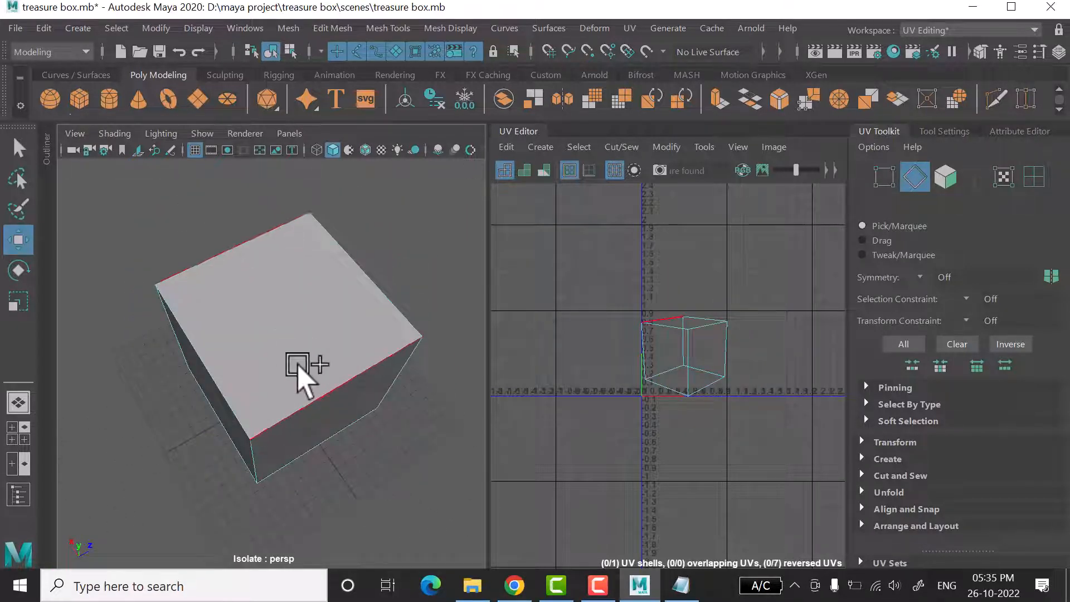
- Select the four edges around the cube's top face
left_click_drag(299, 366, 330, 320, "alt")
left_click(249, 311)
left_click(368, 301, "shift")
left_click(392, 304, "shift")
left_click_drag(437, 360, 379, 374, "alt")
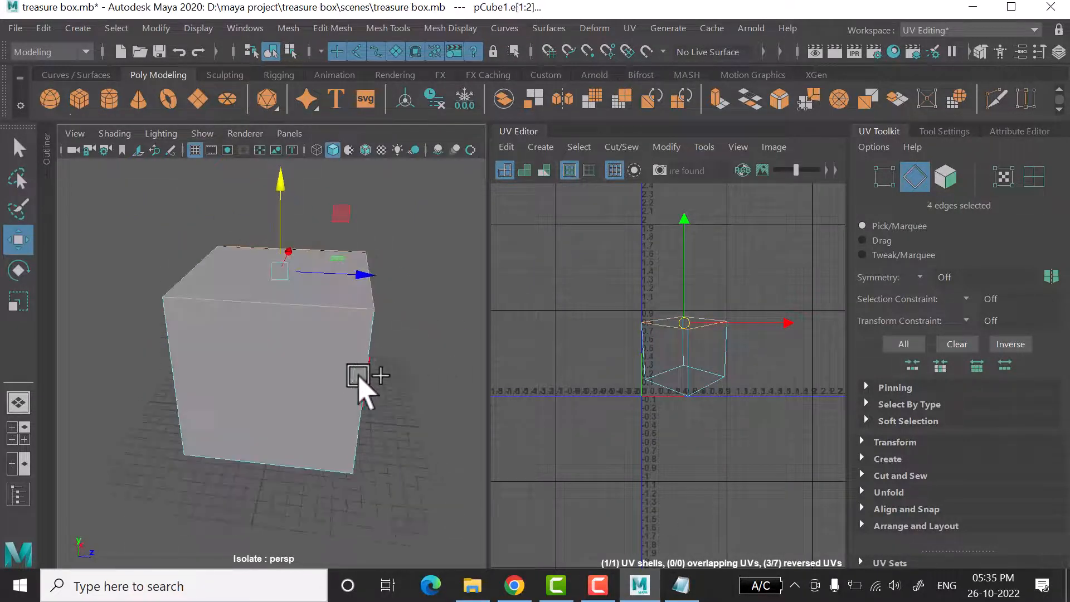
- Add the cube's vertical and bottom edges to the selection until all 12 edges are selected
left_click(363, 379, "shift")
left_click_drag(429, 404, 366, 394, "alt")
left_click(389, 374, "shift")
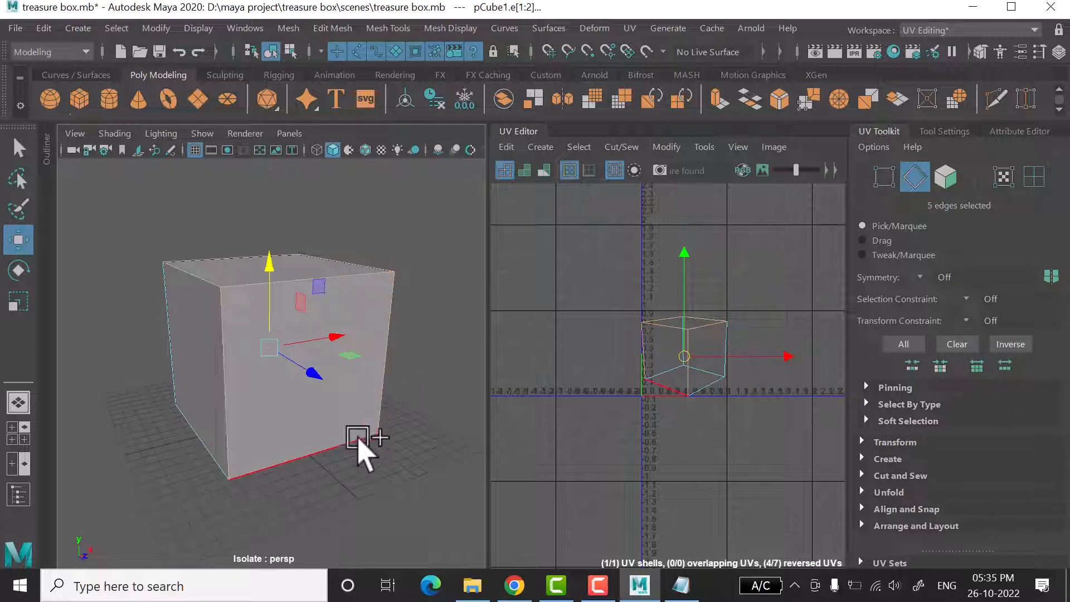
left_click(359, 452, "shift")
left_click_drag(449, 454, 322, 407, "alt")
left_click(346, 425, "shift")
left_click(320, 413, "shift")
left_click(375, 385, "shift")
left_click_drag(439, 424, 380, 402, "alt")
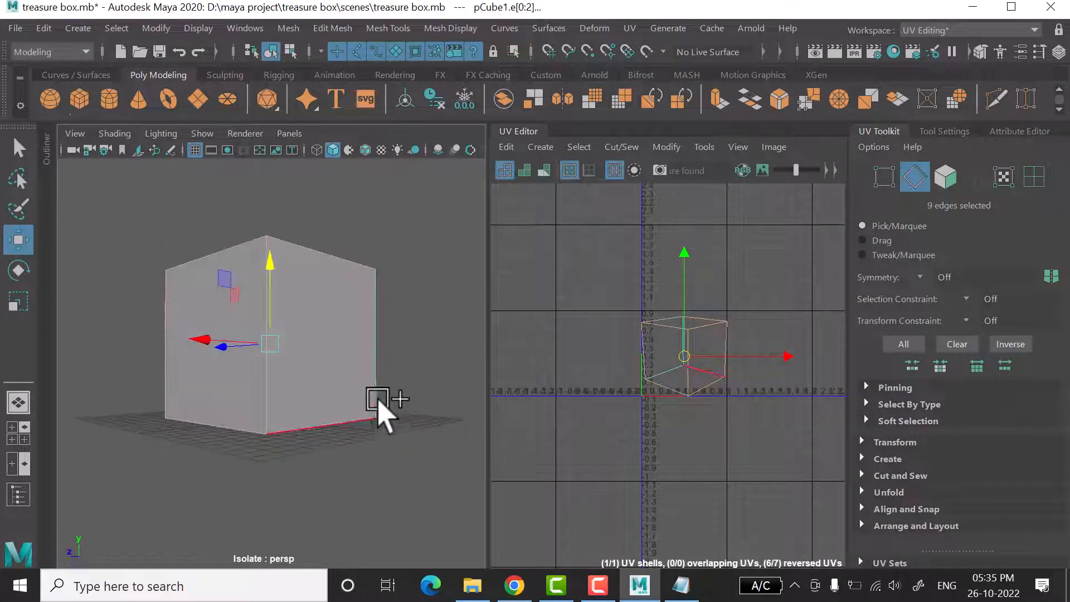
left_click(377, 386, "shift")
left_click(359, 419, "shift")
left_click_drag(430, 448, 373, 425, "alt")
left_click(365, 397, "shift")
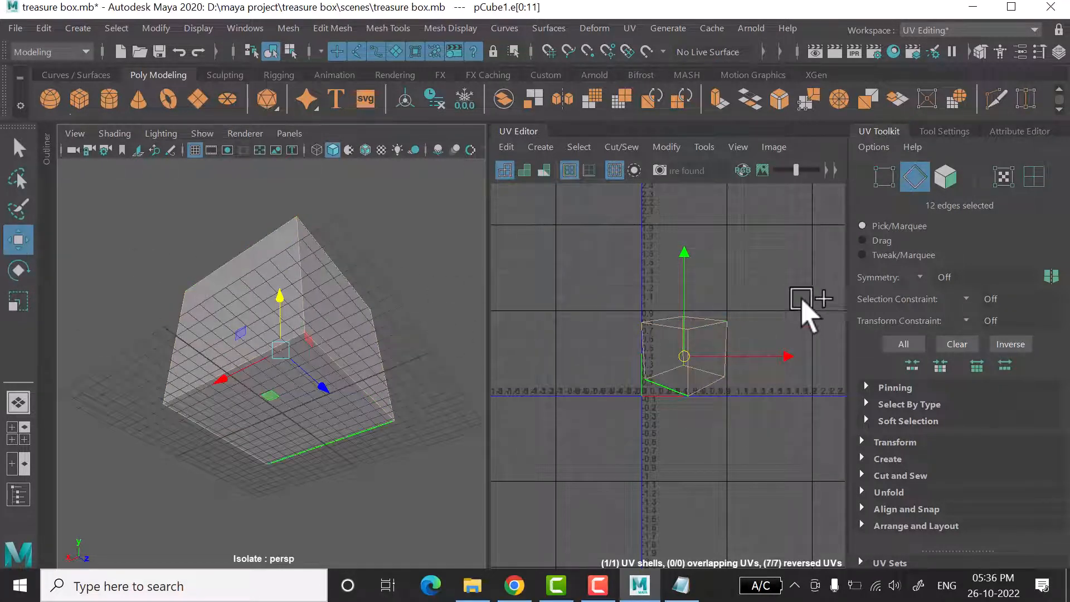
- Cut the UVs along all selected edges, then reselect the cube in object mode
right_click(782, 293, "shift")
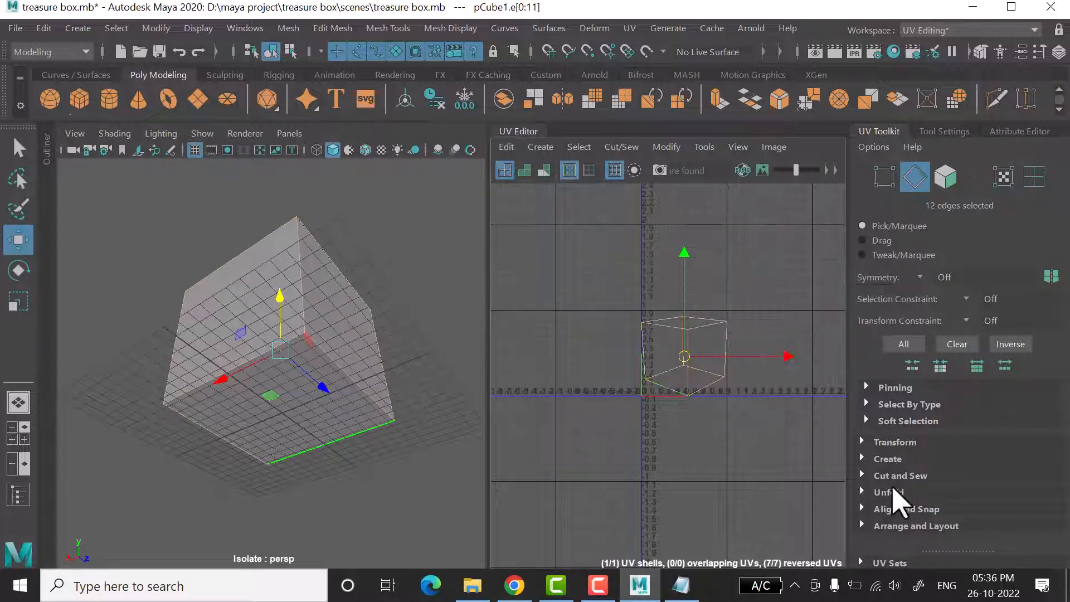
left_click(903, 476)
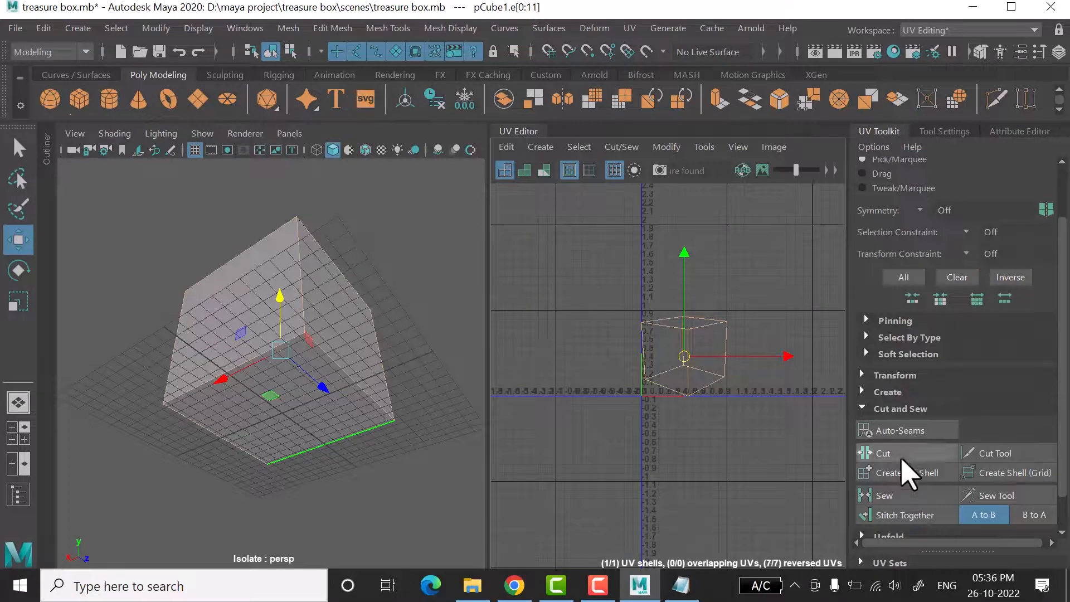
left_click(900, 455)
right_click(744, 233)
right_click_drag(744, 233, 683, 207)
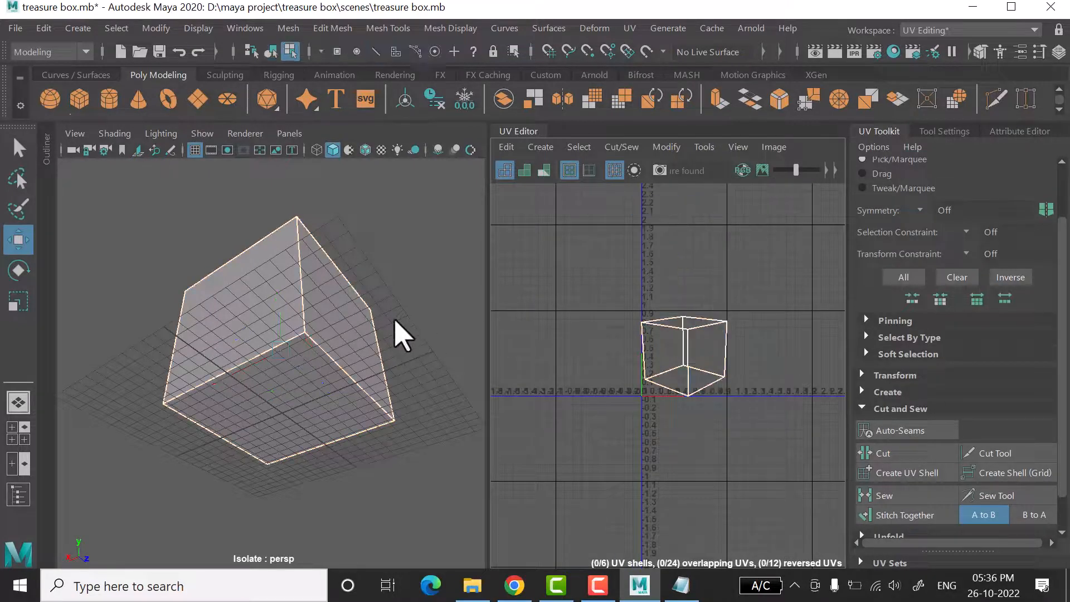
left_click_drag(392, 360, 350, 397, "alt")
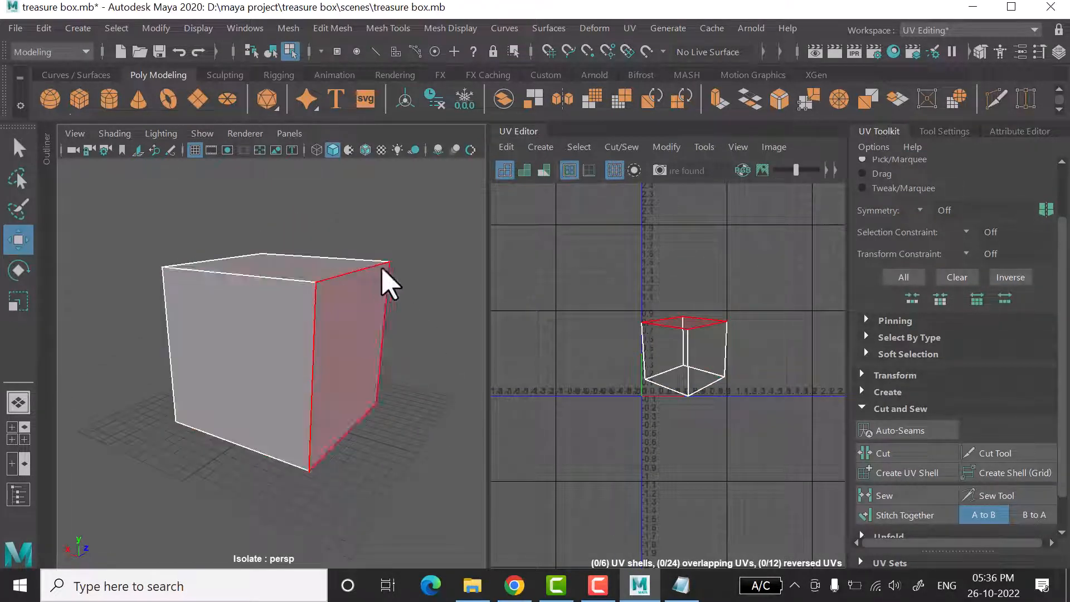
right_click_drag(432, 226, 499, 115)
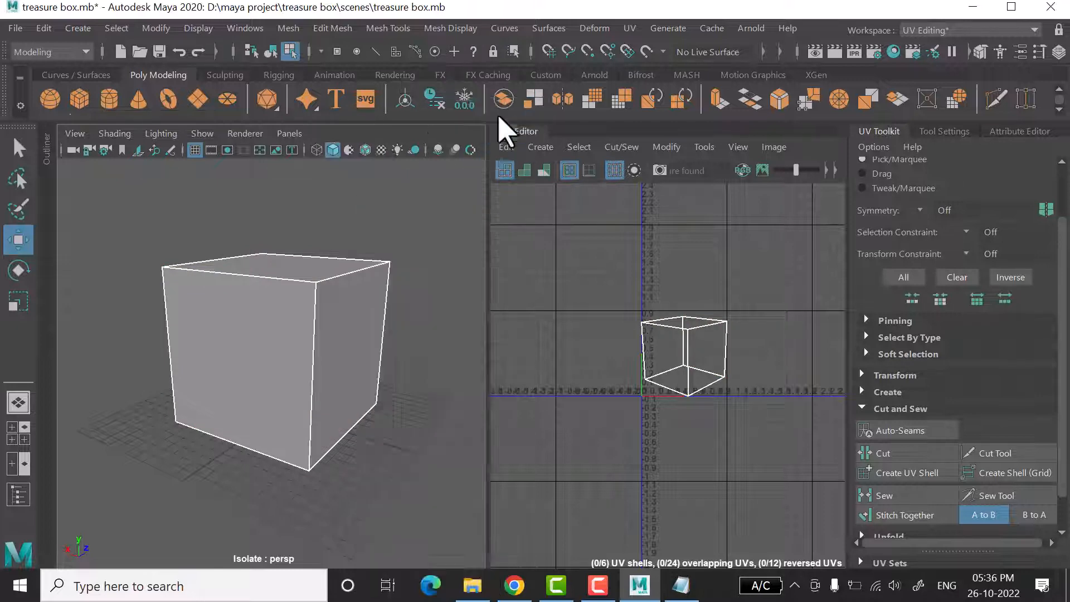
left_click(344, 365)
left_click_drag(318, 430, 368, 385, "alt")
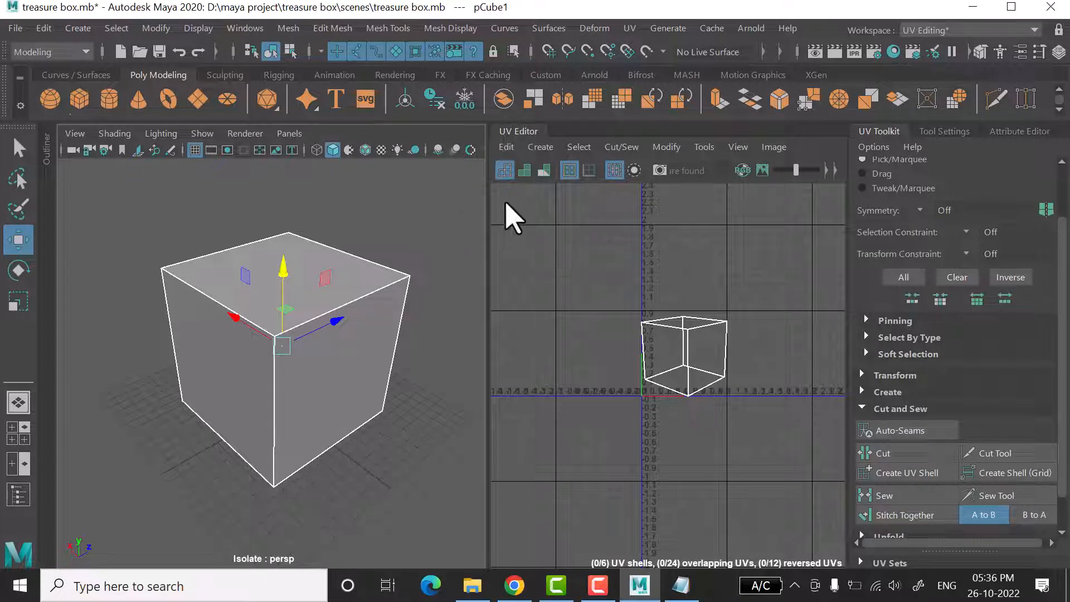
- Compare the wireframe, shaded and distortion displays of the cube's UVs, ending with the shaded display
left_click(525, 171)
left_click(544, 171)
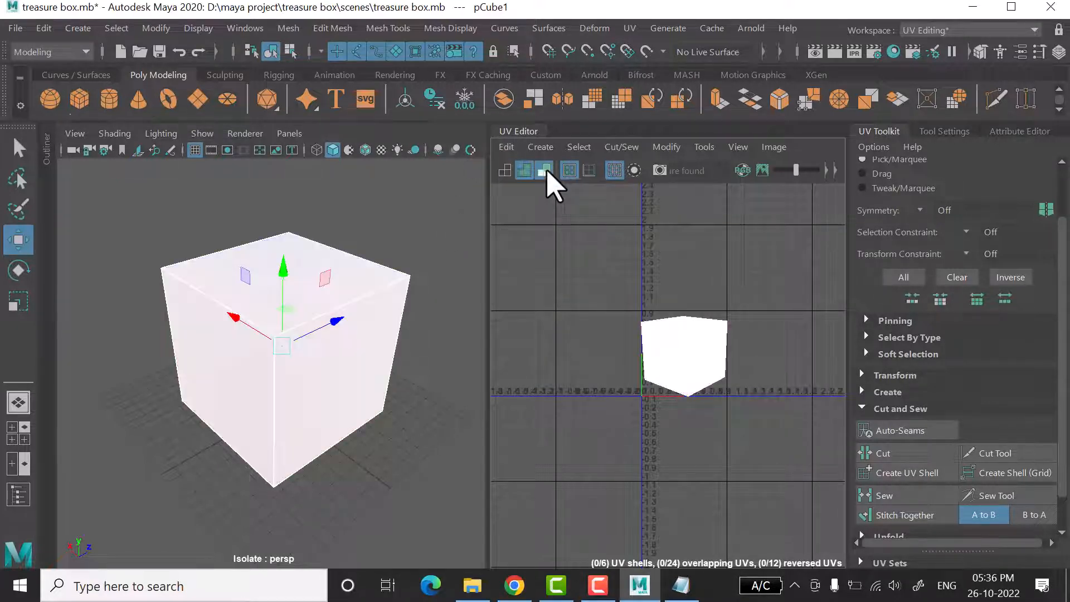
left_click(528, 172)
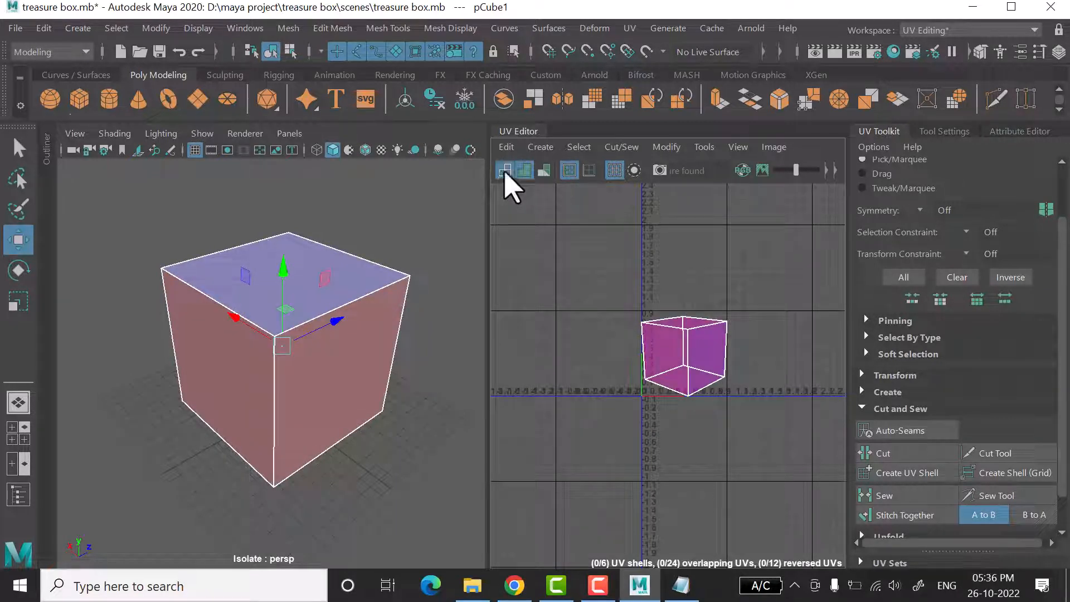
left_click(505, 172)
left_click(524, 171)
- Toggle the texture borders off and on to compare the seams, then restore the wireframe UV display
left_click(569, 171)
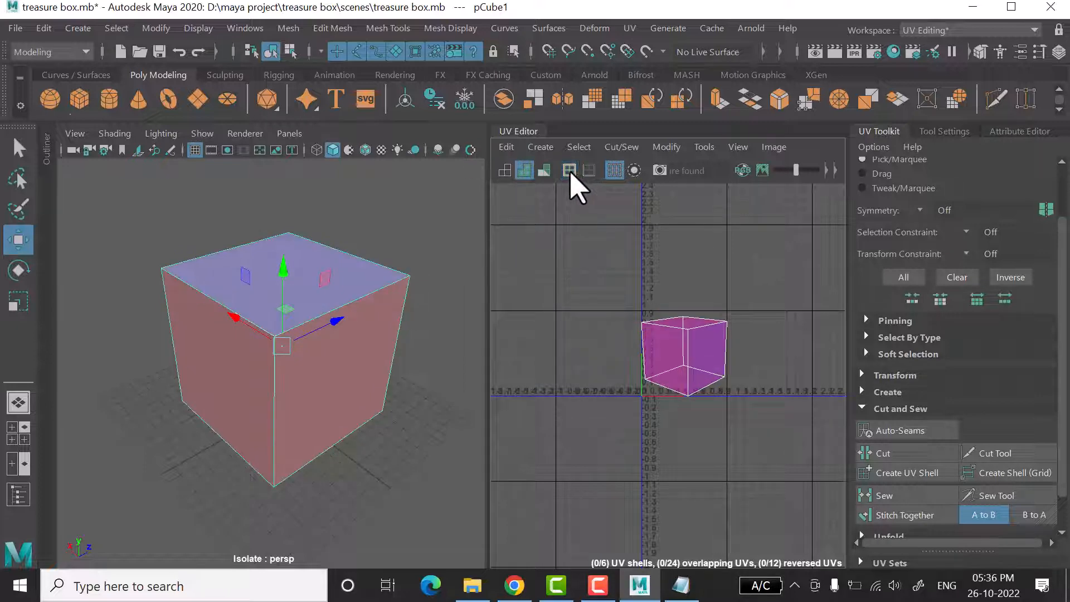
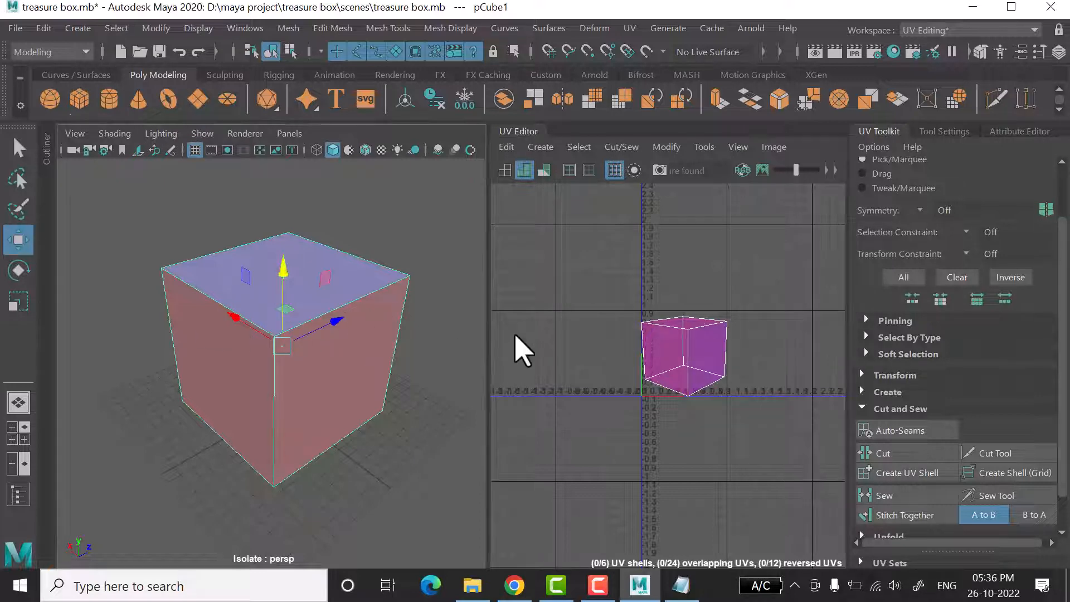
left_click(569, 171)
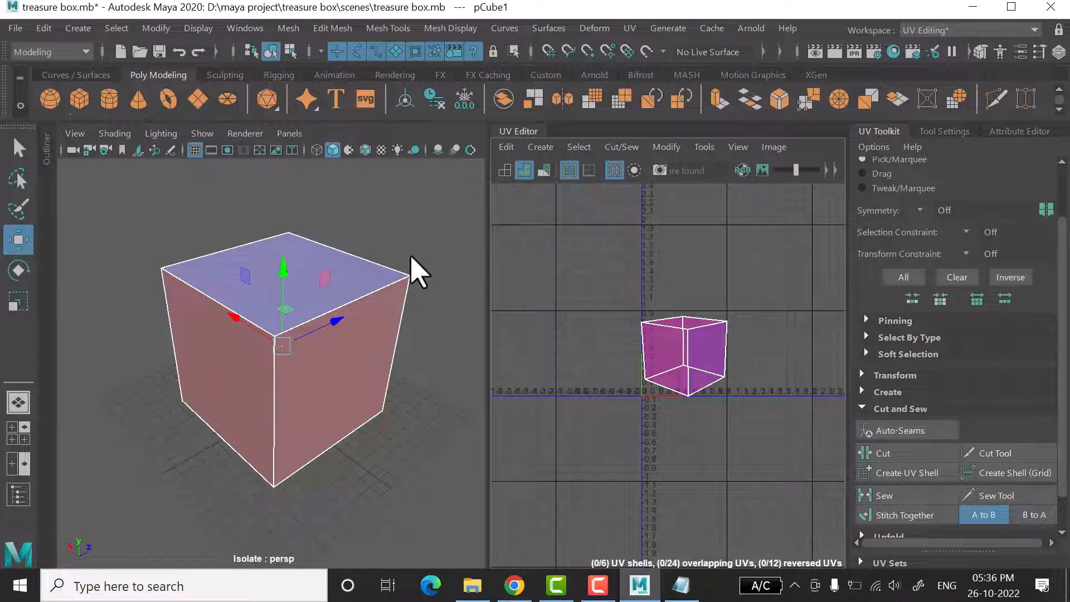
left_click(505, 170)
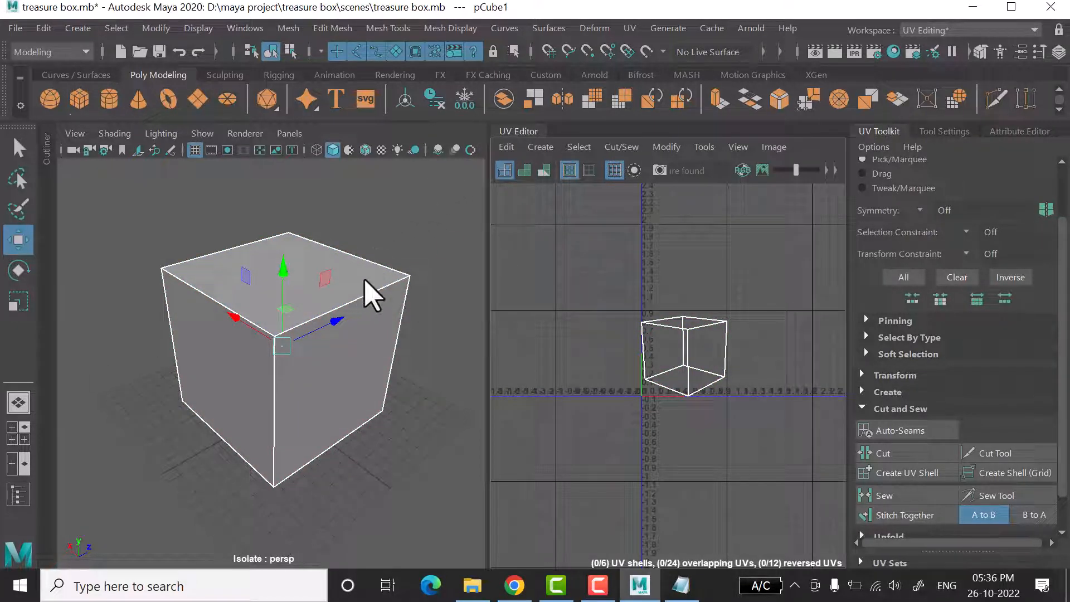
left_click_drag(364, 291, 335, 299, "alt")
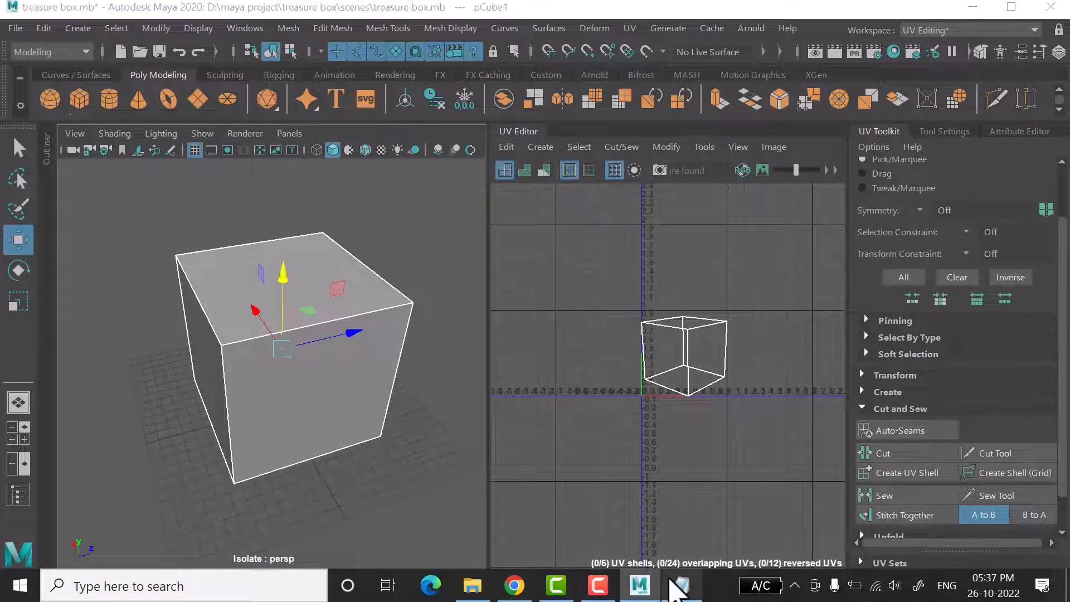
- Check the next wrapping step in Notepad, return to Maya, select all the cube's UVs and unfold them
left_click(680, 585)
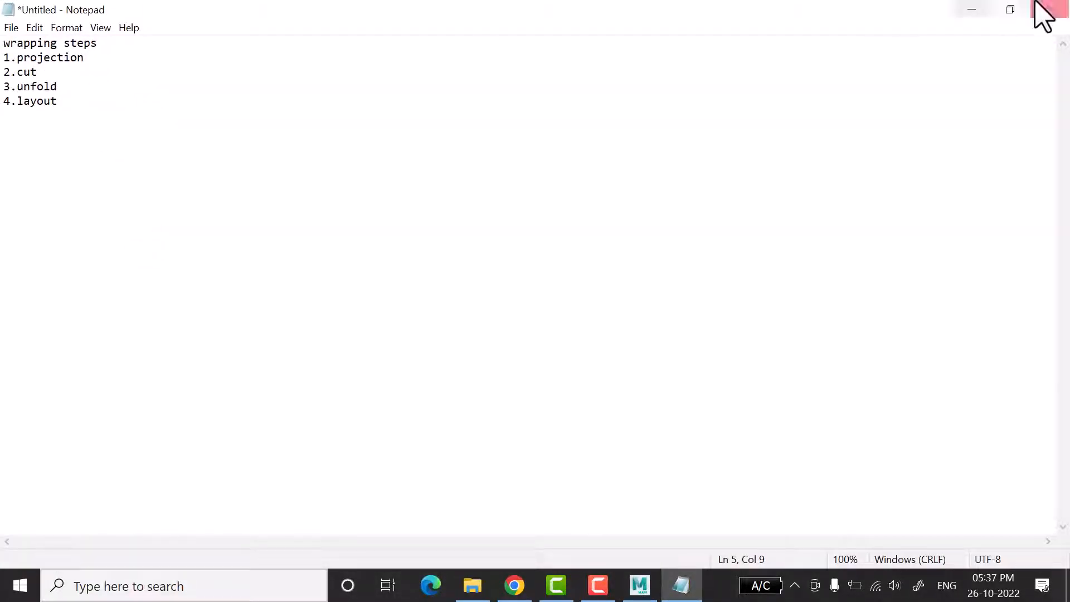
left_click(971, 9)
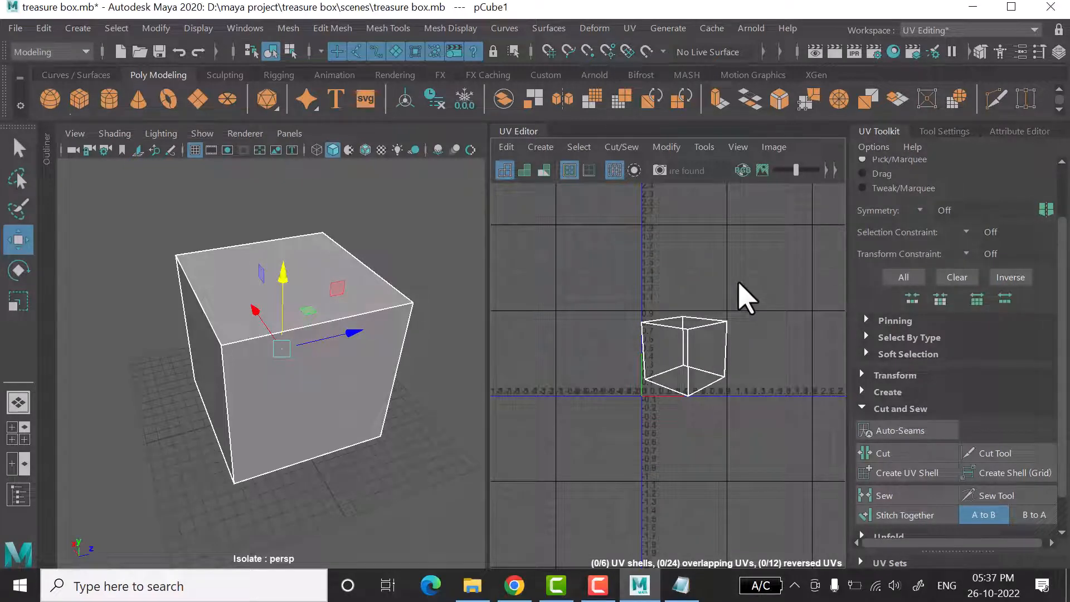
right_click_drag(741, 294, 812, 288)
left_click_drag(809, 284, 600, 467)
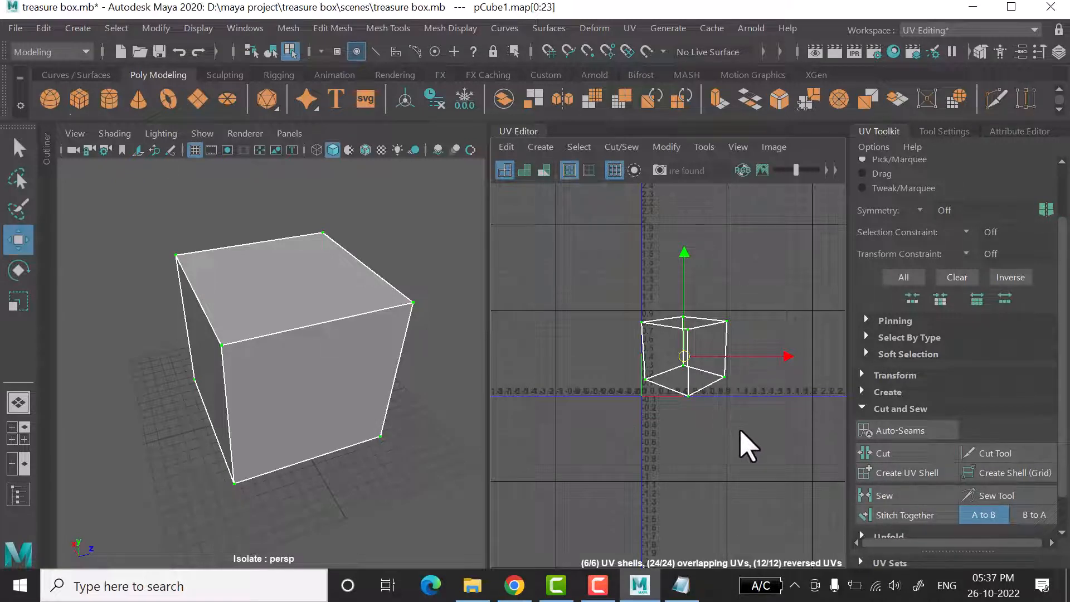
right_click_drag(747, 445, 558, 269, "shift")
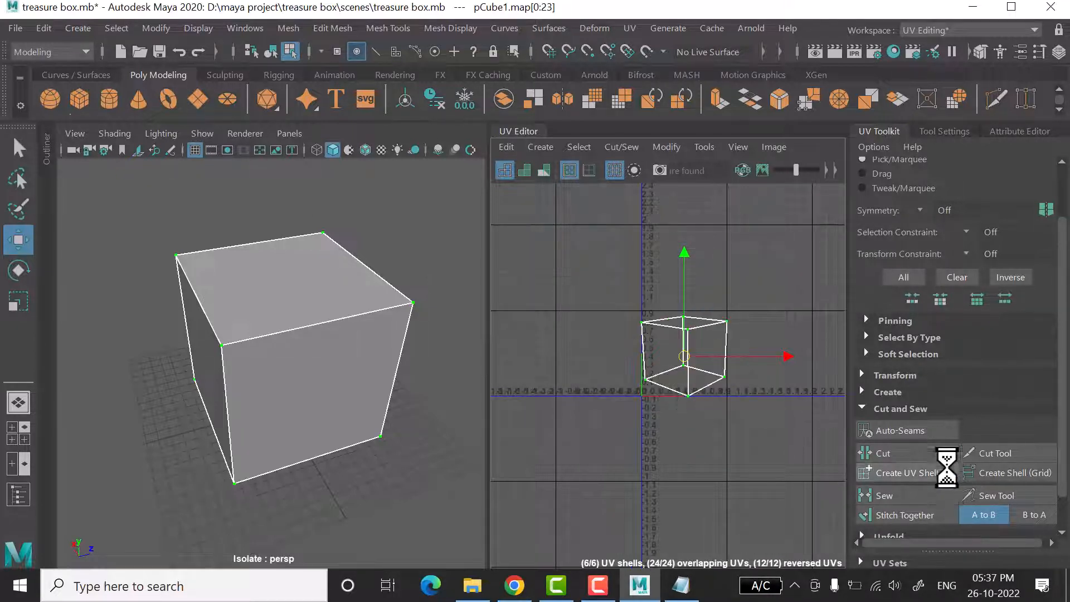
scroll(928, 479, "down", 2)
left_click(917, 495)
scroll(914, 424, "down", 5)
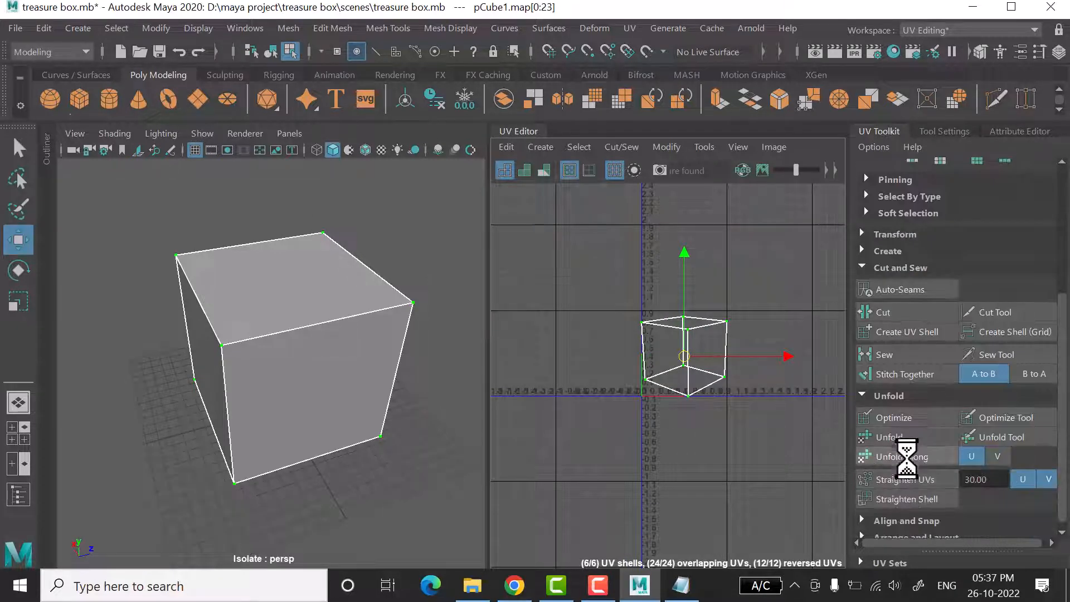
- Switch to face selection and move the cube's six unfolded UV shells apart, one by one, into empty space
right_click_drag(660, 418, 600, 372)
left_click(658, 369)
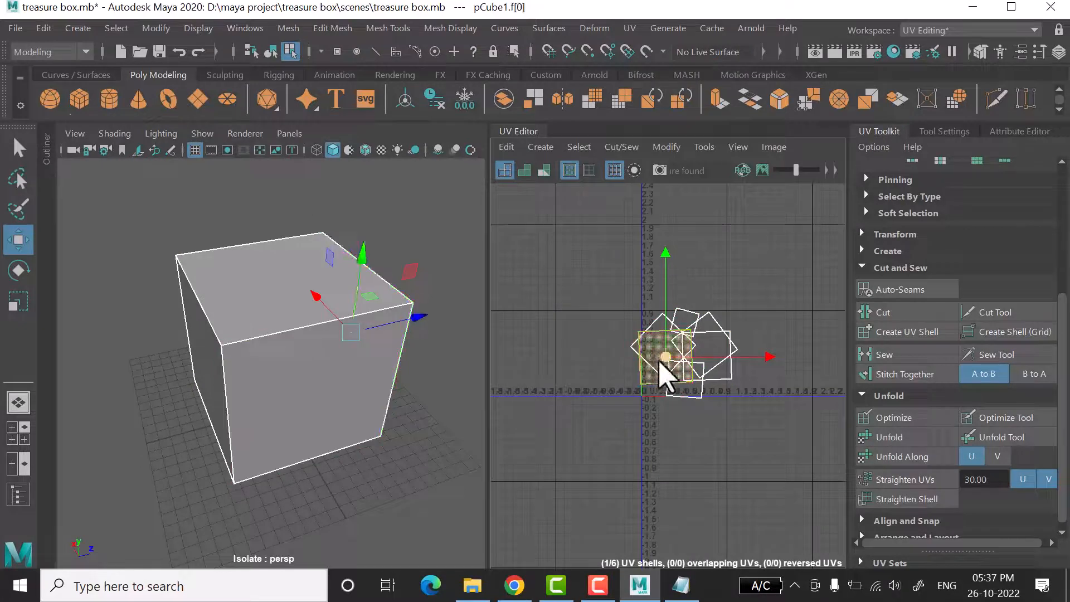
left_click_drag(663, 358, 563, 361)
left_click(660, 355)
left_click_drag(660, 354, 610, 258)
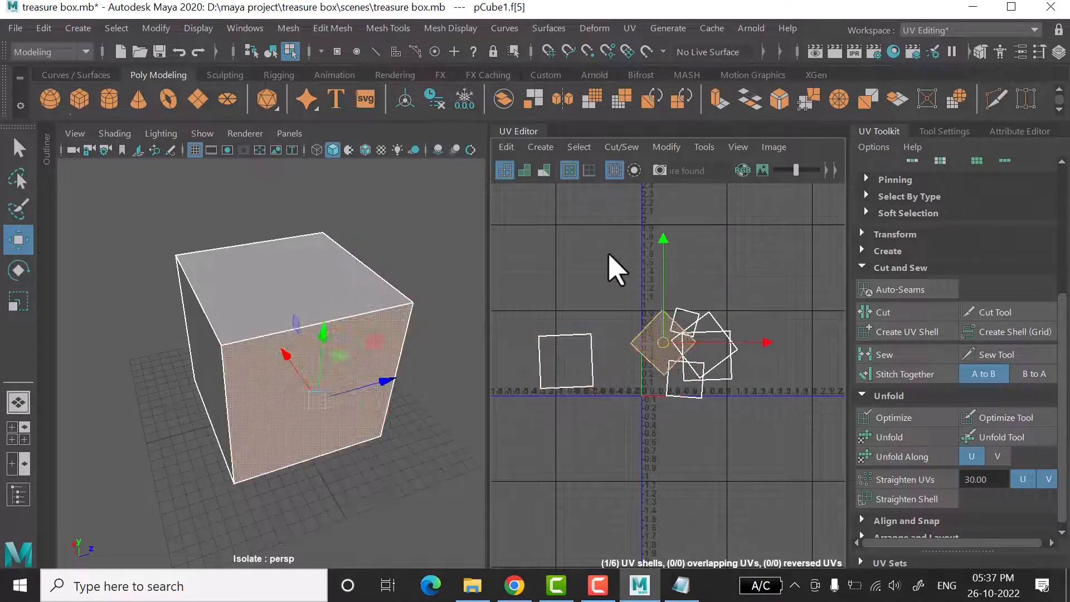
left_click(680, 323)
left_click_drag(681, 323, 709, 253)
left_click(726, 358)
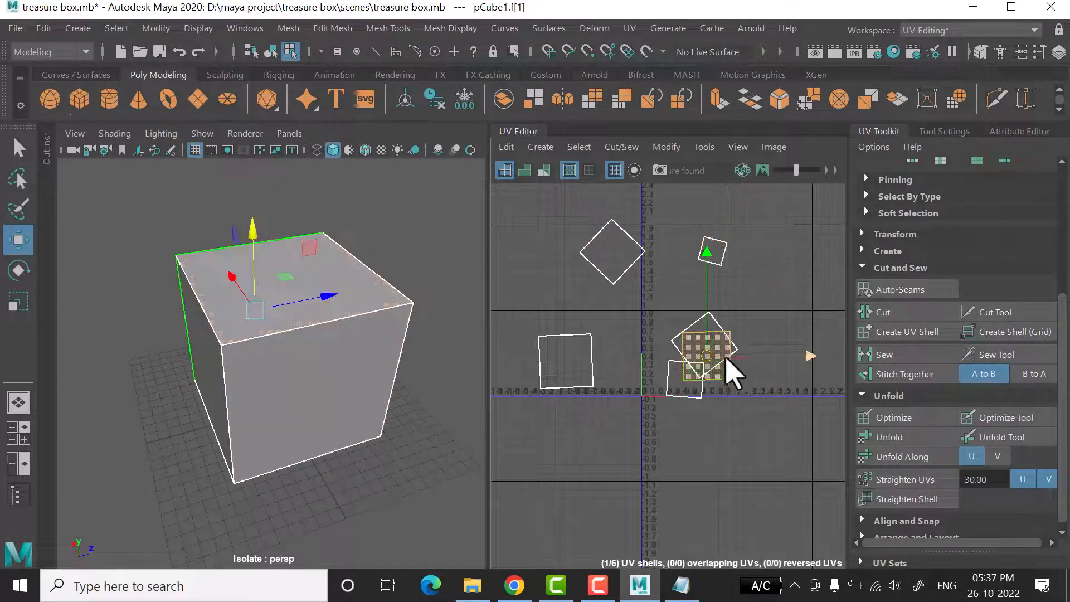
left_click_drag(712, 355, 769, 377)
left_click(711, 349)
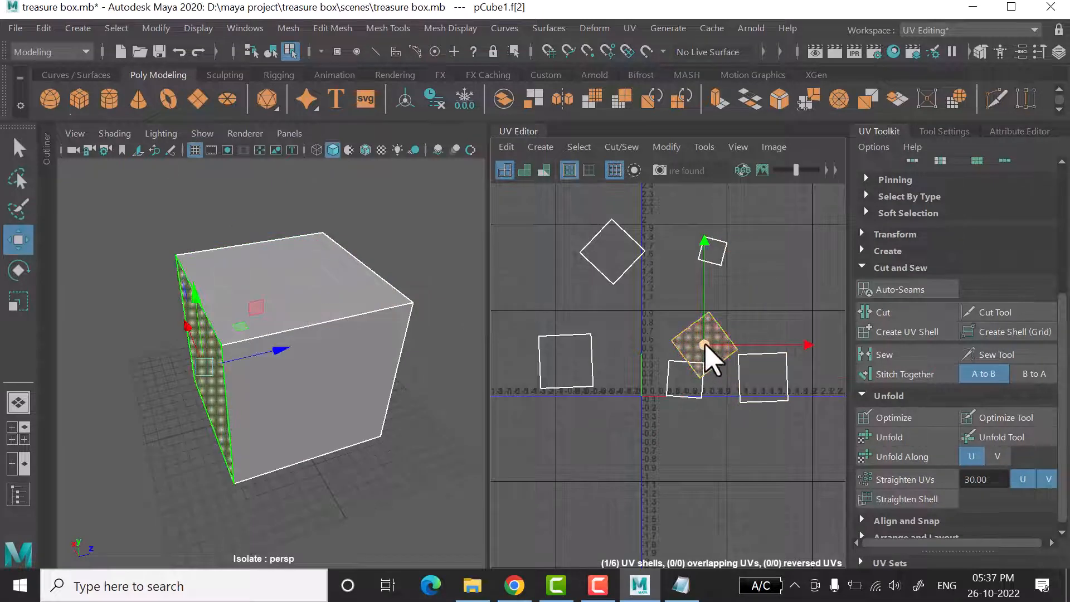
left_click_drag(705, 348, 707, 302)
left_click(689, 386)
left_click_drag(689, 386, 696, 438)
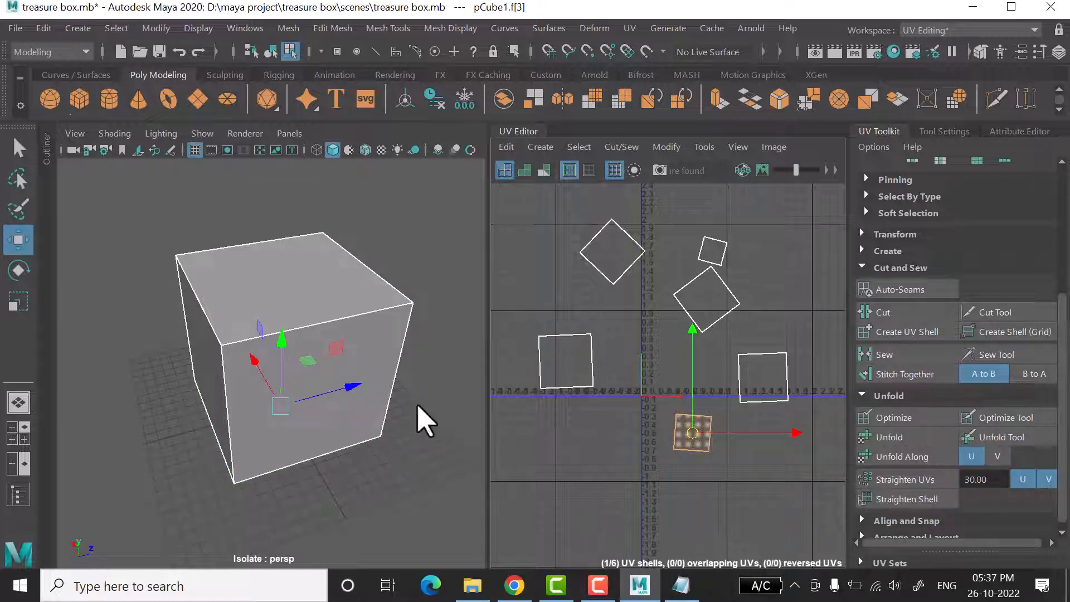
- Compare the cube's faces with the separated UV shells, check the next wrapping step in Notepad, and return to Maya
left_click_drag(423, 421, 294, 415, "alt")
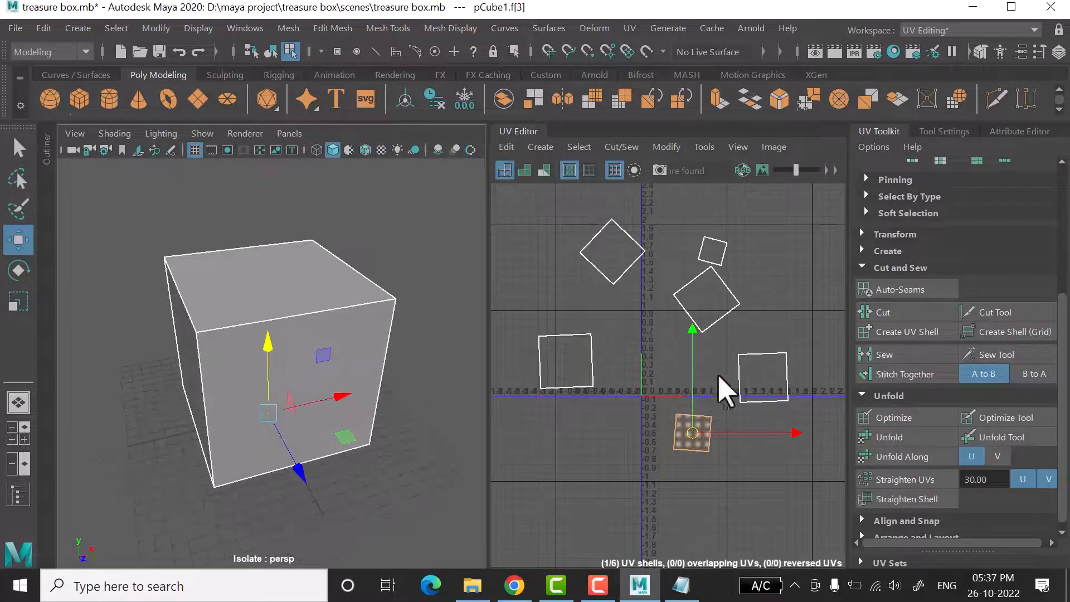
middle_click_drag(680, 363, 677, 361, "alt")
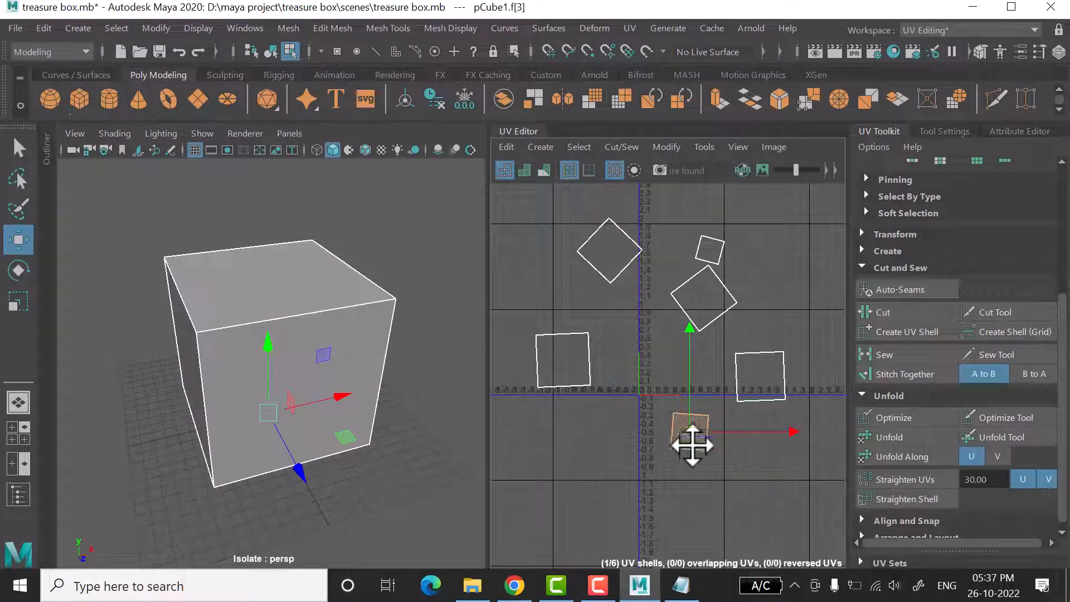
left_click_drag(270, 399, 400, 305, "alt")
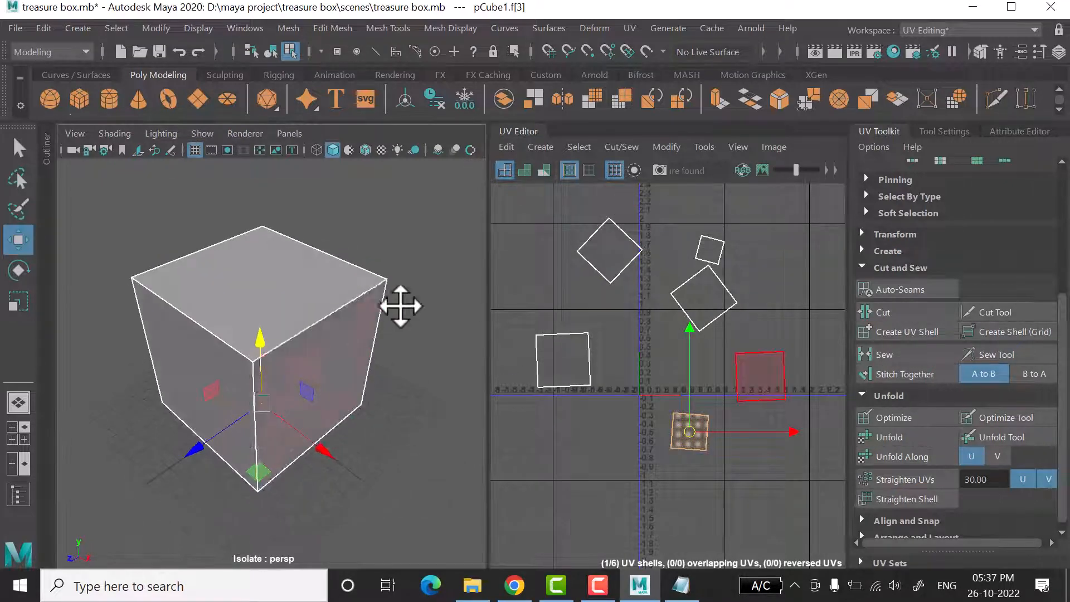
mouse_move(394, 449)
left_mouse_down("alt")
mouse_move(378, 445)
mouse_move(390, 342)
mouse_move(396, 431)
left_mouse_up("alt")
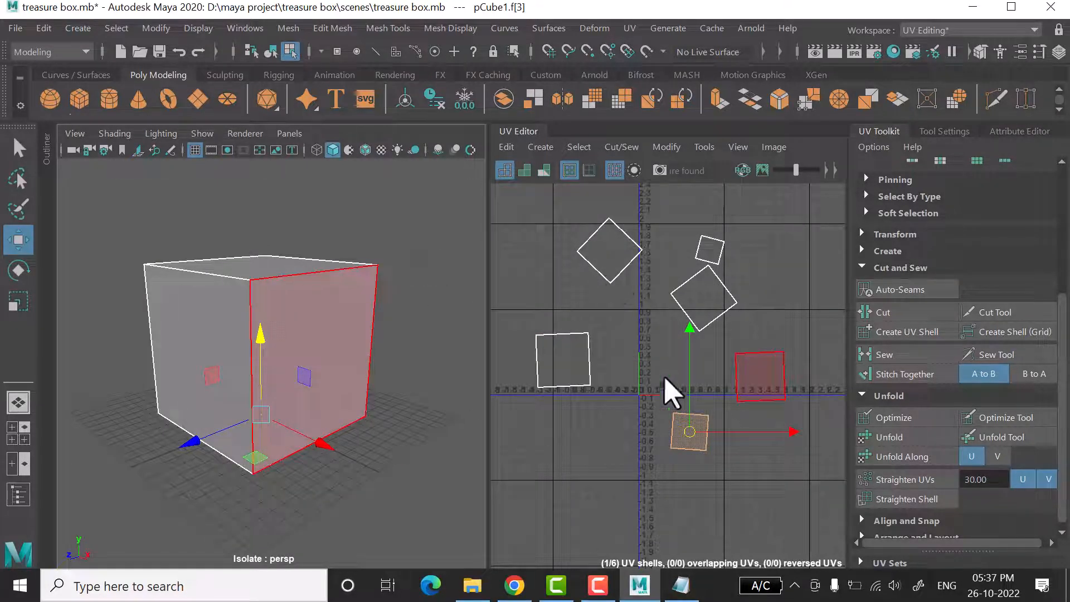
left_click(679, 586)
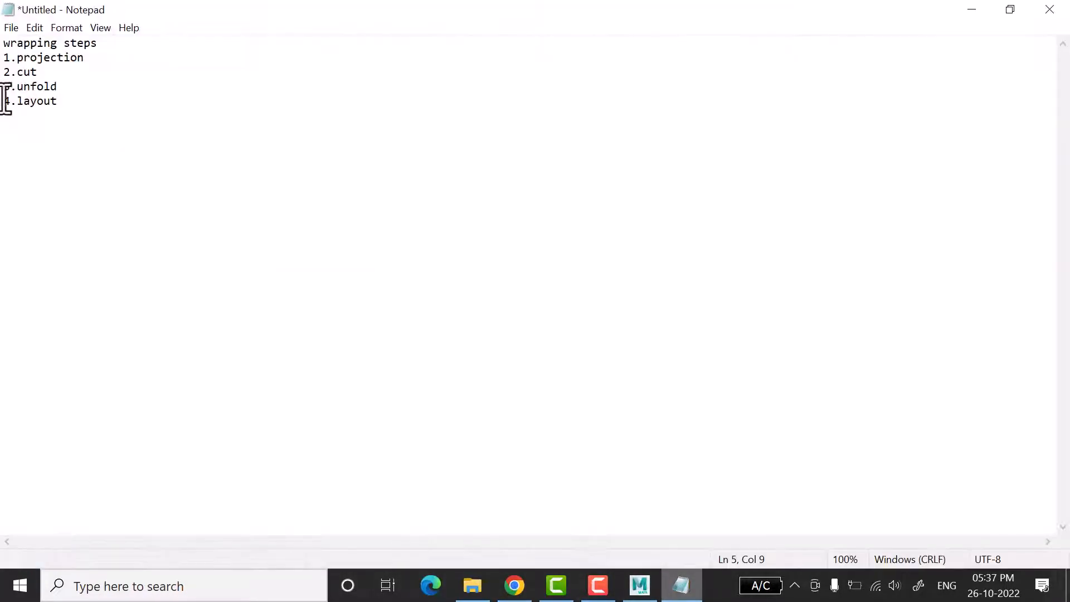
left_click(972, 10)
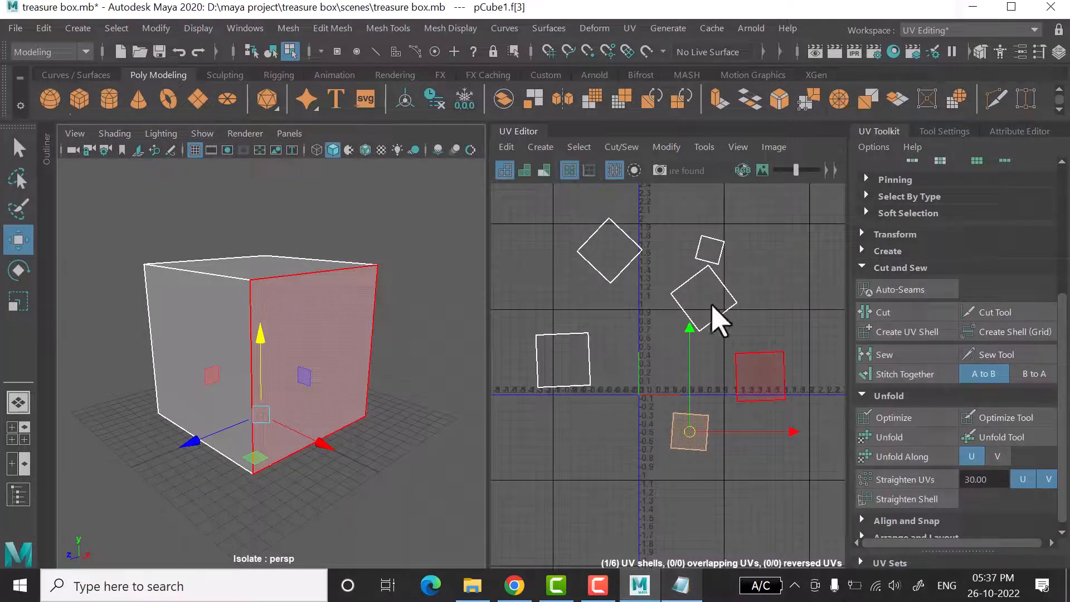
- Reposition three of the separated face shells, moving the large tilted one well away from the small tilted shell
right_click(713, 306)
right_click_drag(712, 304, 643, 283)
left_click(708, 309)
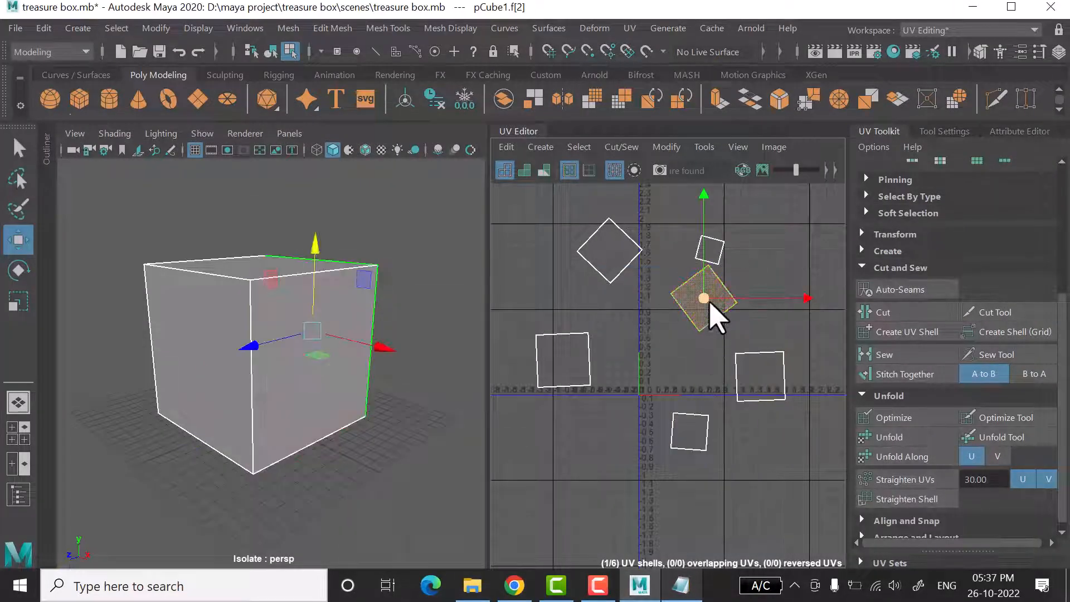
left_click_drag(706, 299, 813, 261)
left_click(753, 362)
mouse_move(757, 379)
left_mouse_down()
mouse_move(840, 356)
mouse_move(756, 392)
left_mouse_up()
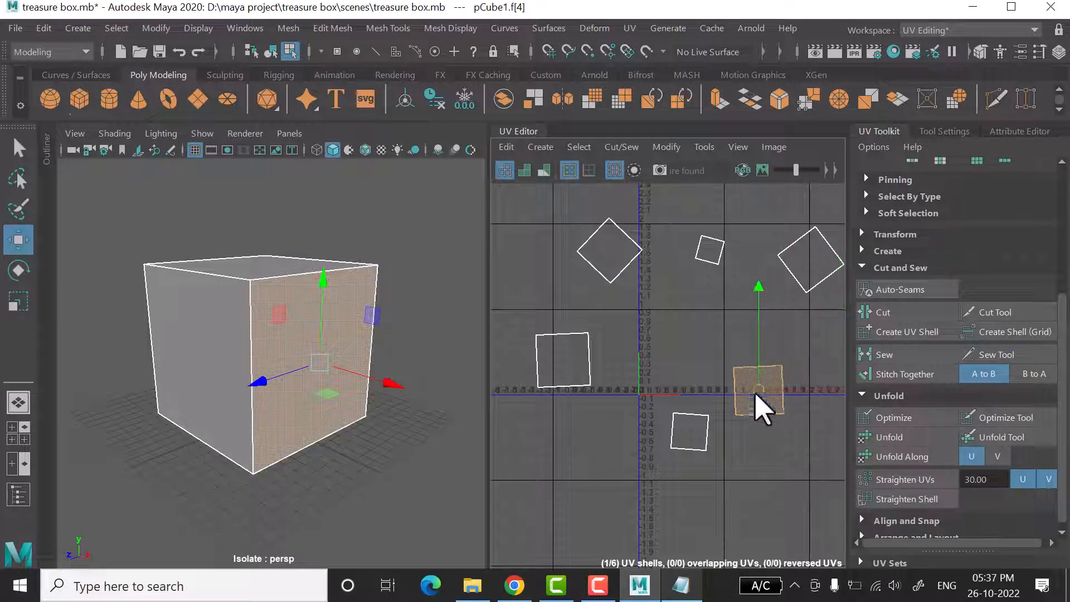
left_click(706, 249)
left_click_drag(708, 250, 710, 259)
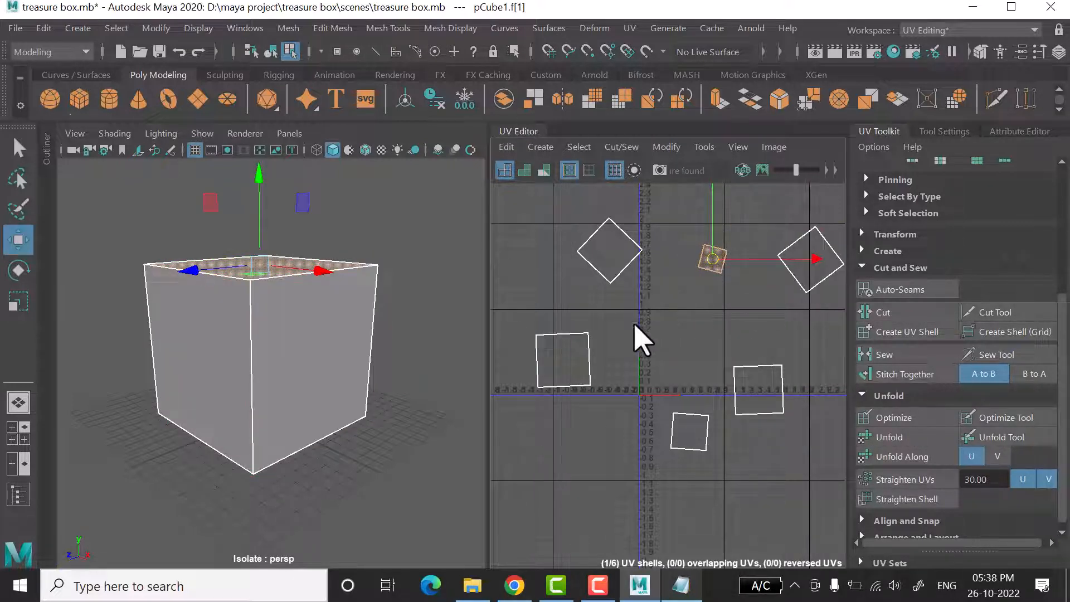
- Select the UVs of all six shells and run Layout to pack them into the 0–1 UV space
scroll(718, 380, "up", 3)
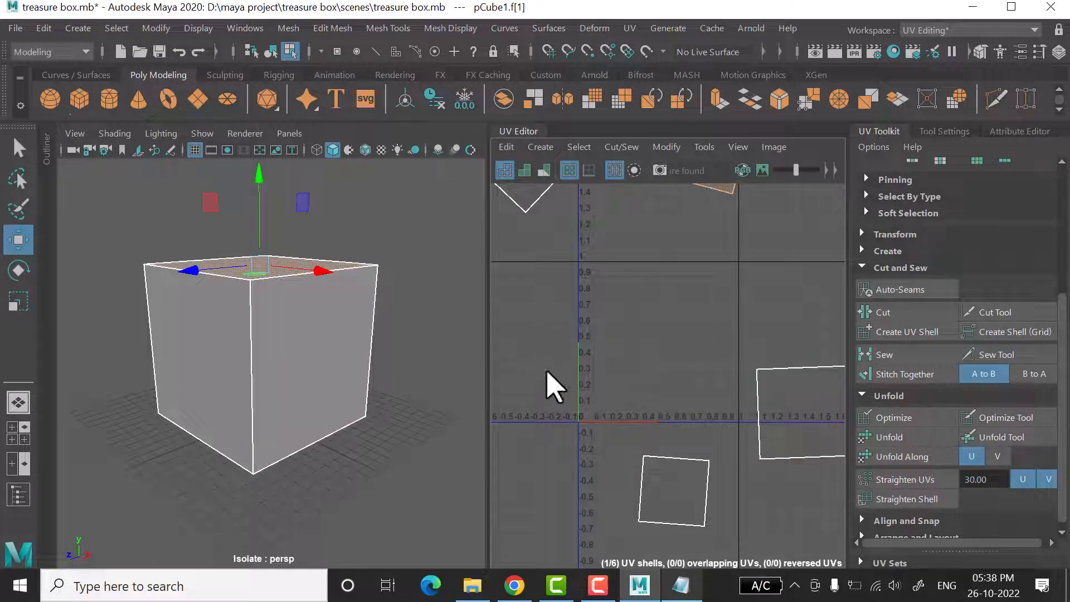
scroll(630, 390, "down", 6)
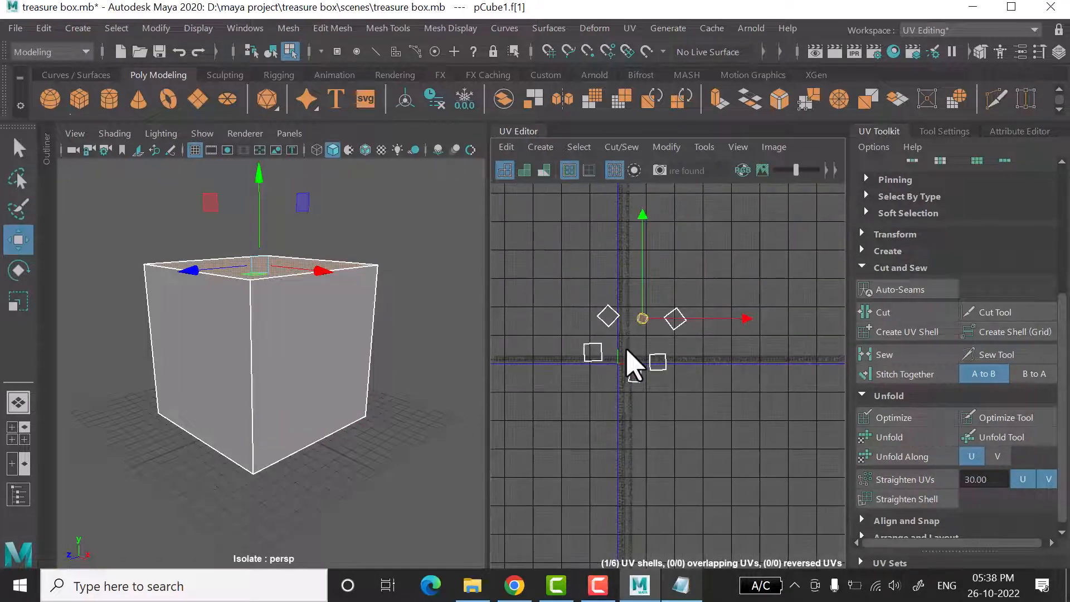
right_click_drag(724, 237, 802, 232)
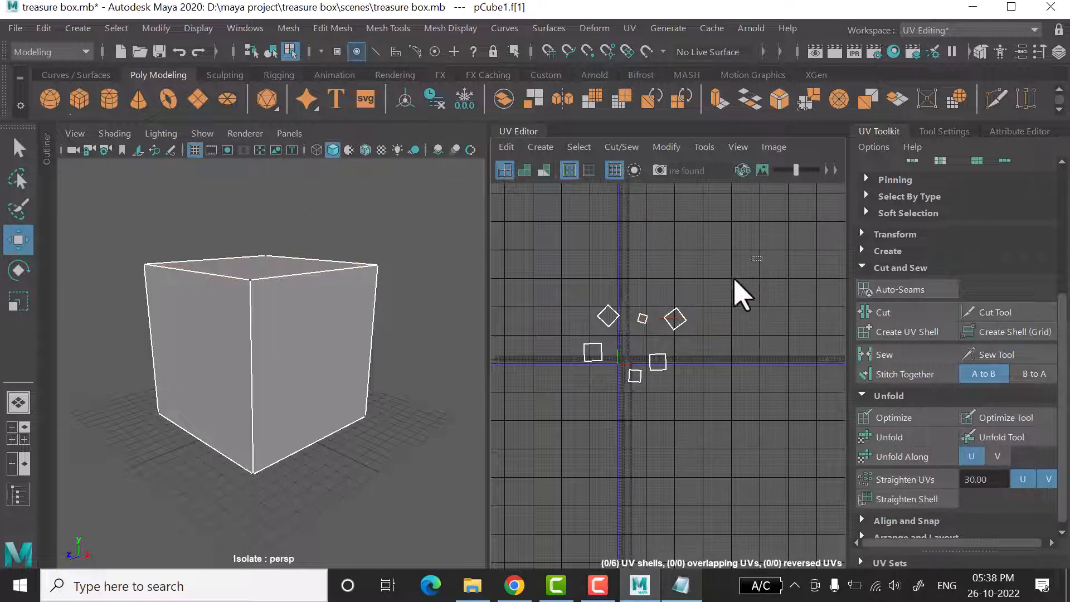
left_click_drag(762, 257, 558, 431)
scroll(895, 473, "down", 1)
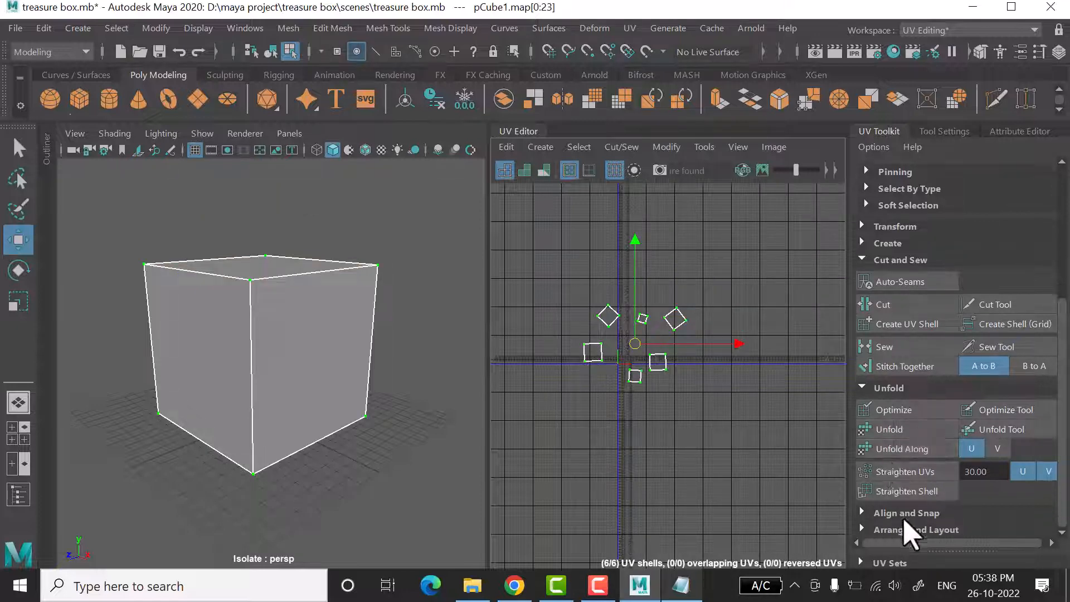
left_click(916, 529)
scroll(910, 507, "down", 3)
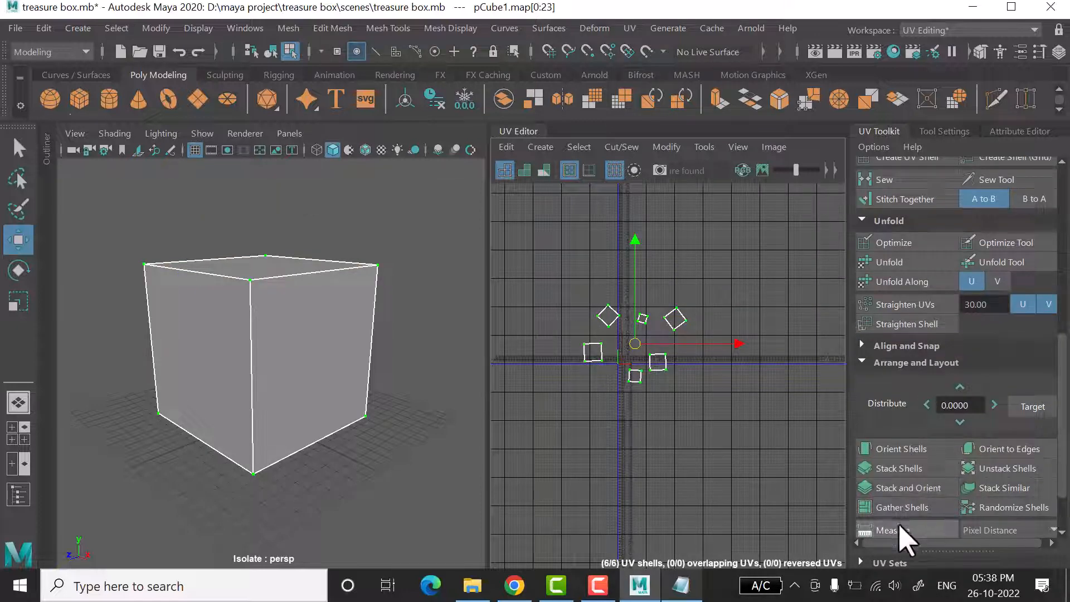
scroll(914, 532, "down", 1)
left_click(918, 506)
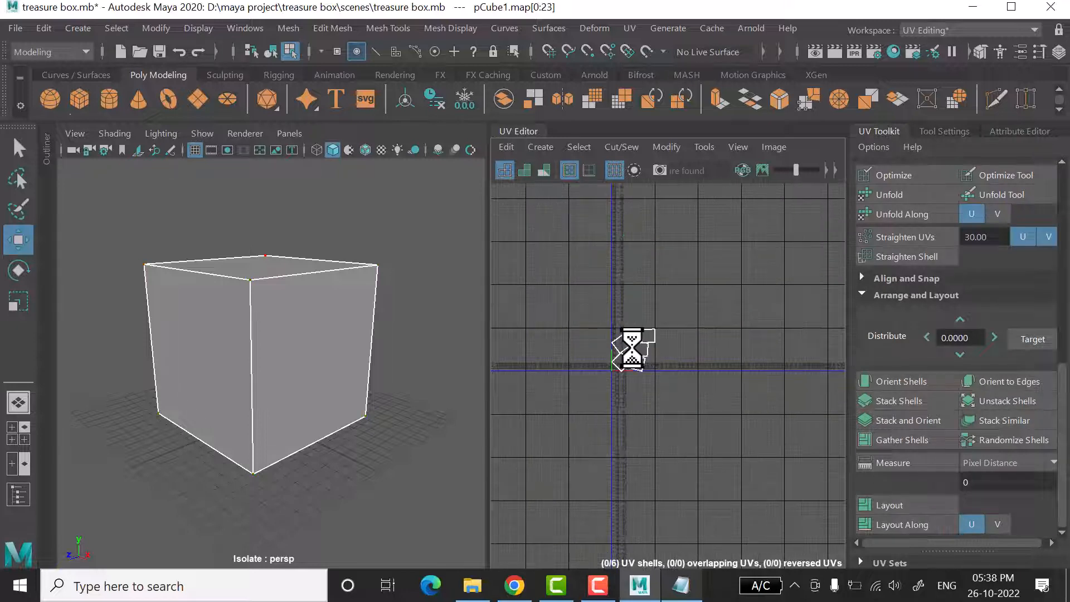
- Return to face selection and select the upper diamond-shaped shell in the packed layout
scroll(630, 358, "down", 6)
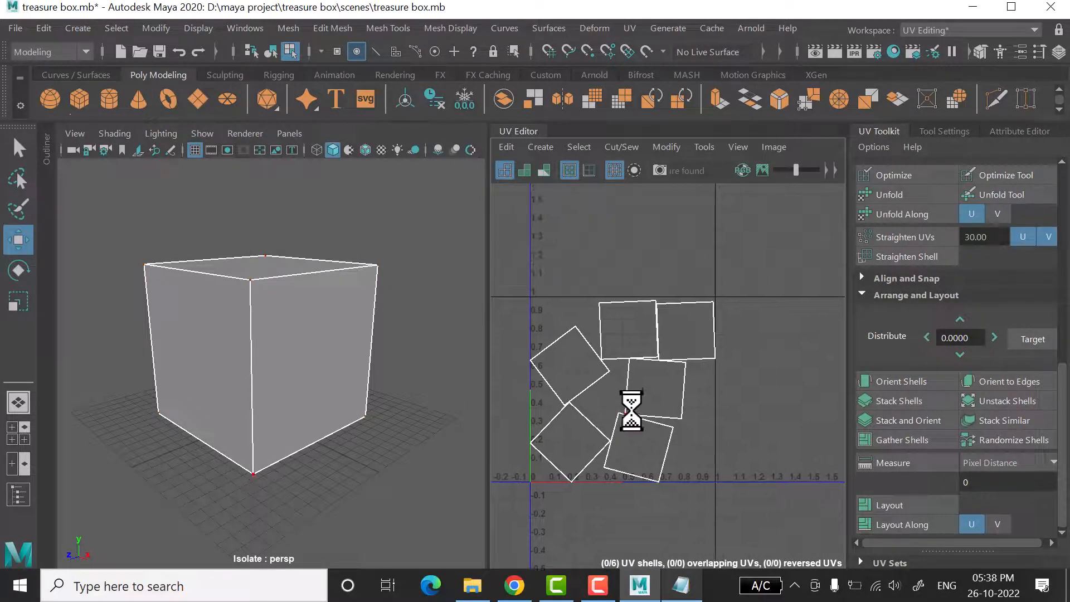
scroll(631, 401, "down", 2)
right_click_drag(594, 349, 544, 333)
left_click(605, 429)
key("e")
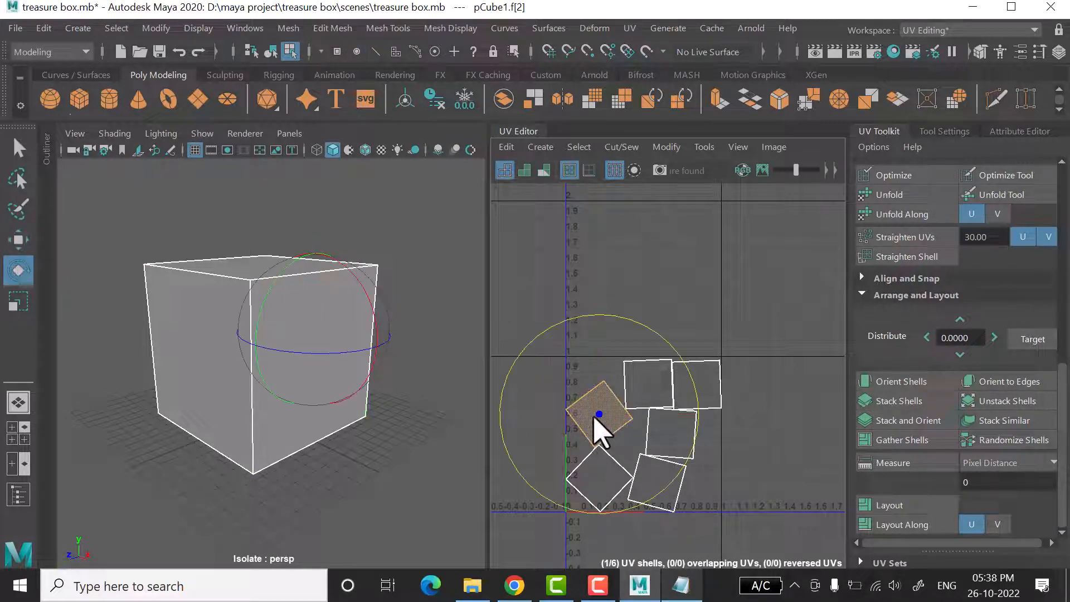
left_click(750, 331)
left_click(614, 430)
key("w")
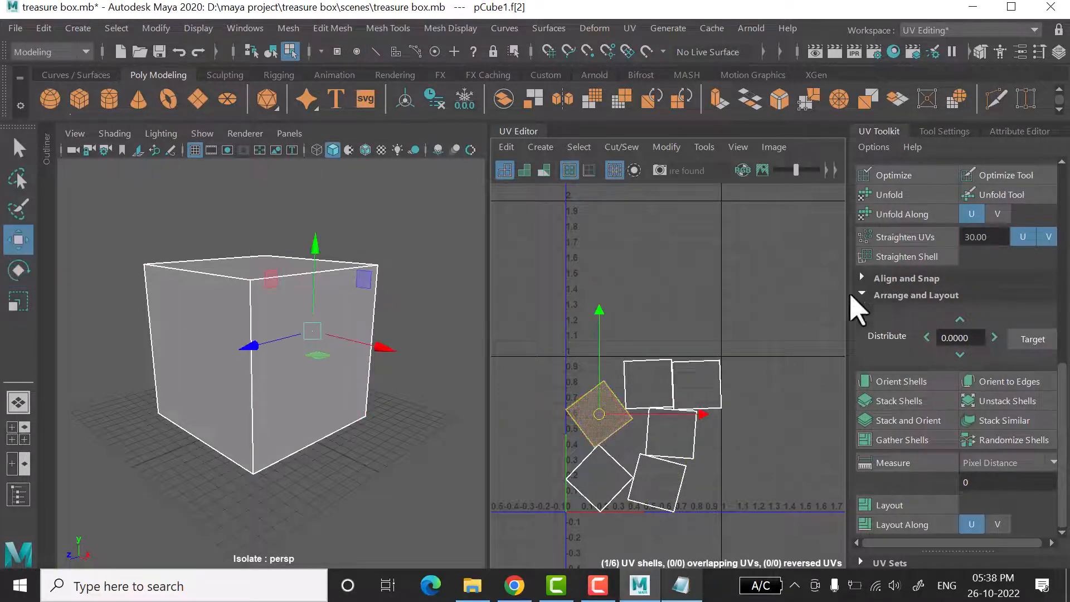
- Show the UV Transform options and freely rotate the selected diamond-shaped shell until its edges are roughly horizontal and vertical
scroll(923, 323, "up", 3)
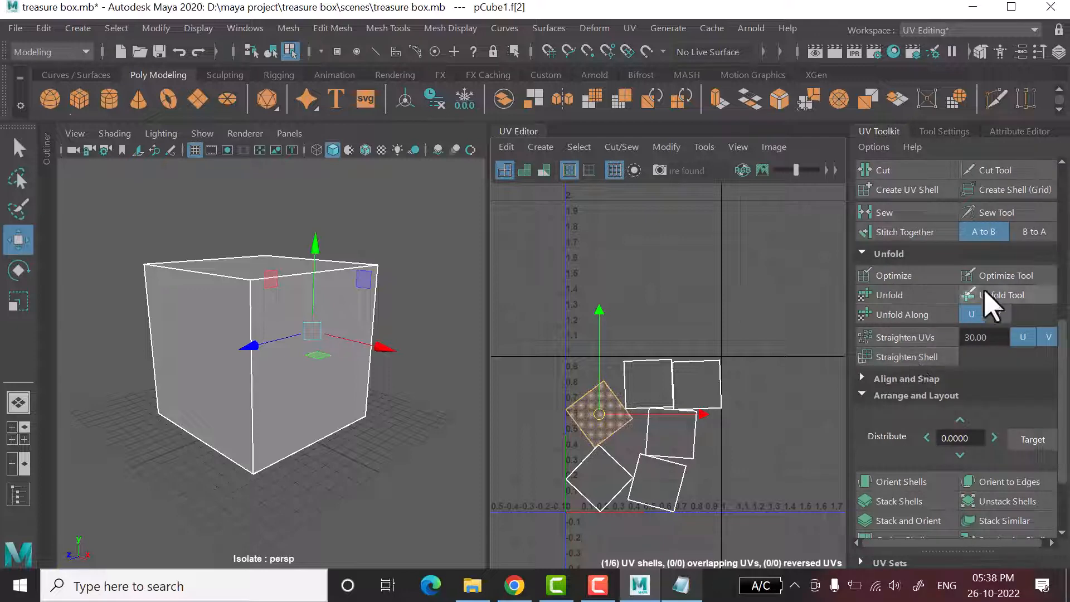
scroll(920, 342, "up", 3)
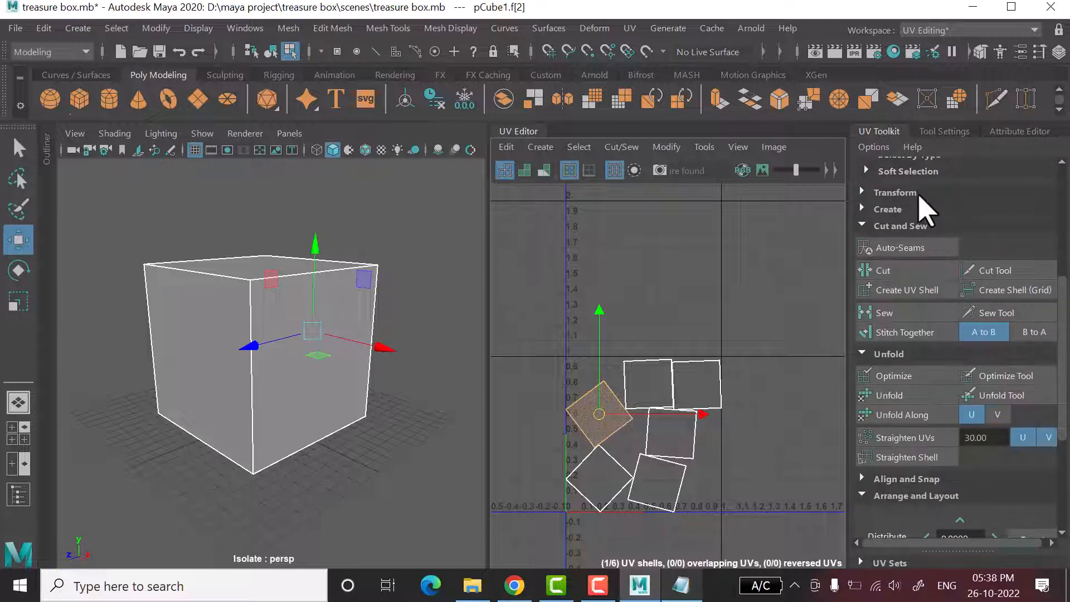
scroll(992, 446, "down", 2)
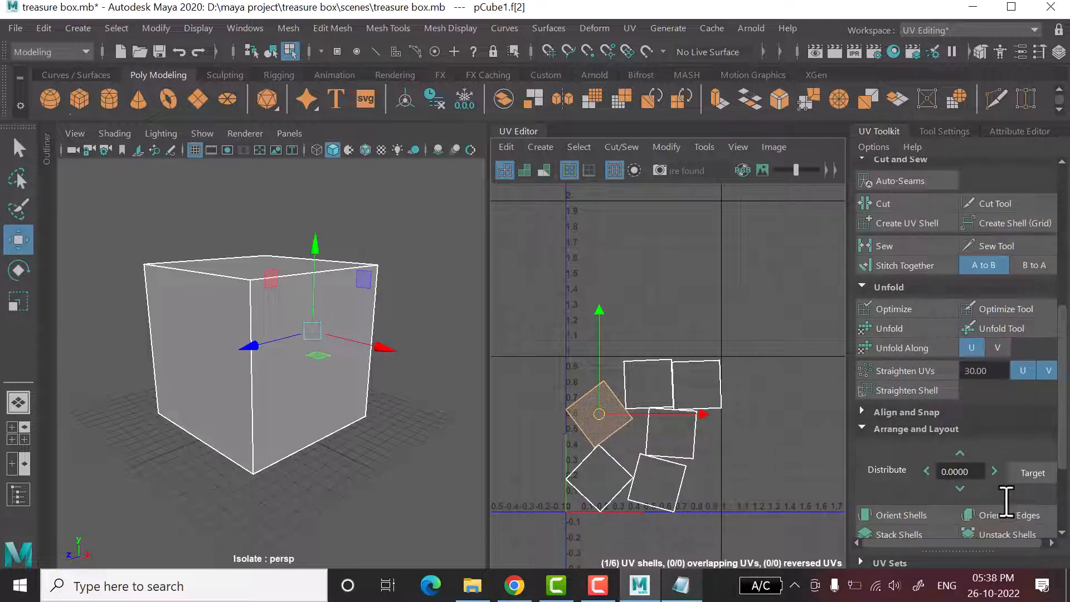
scroll(1003, 494, "down", 4)
scroll(967, 457, "up", 6)
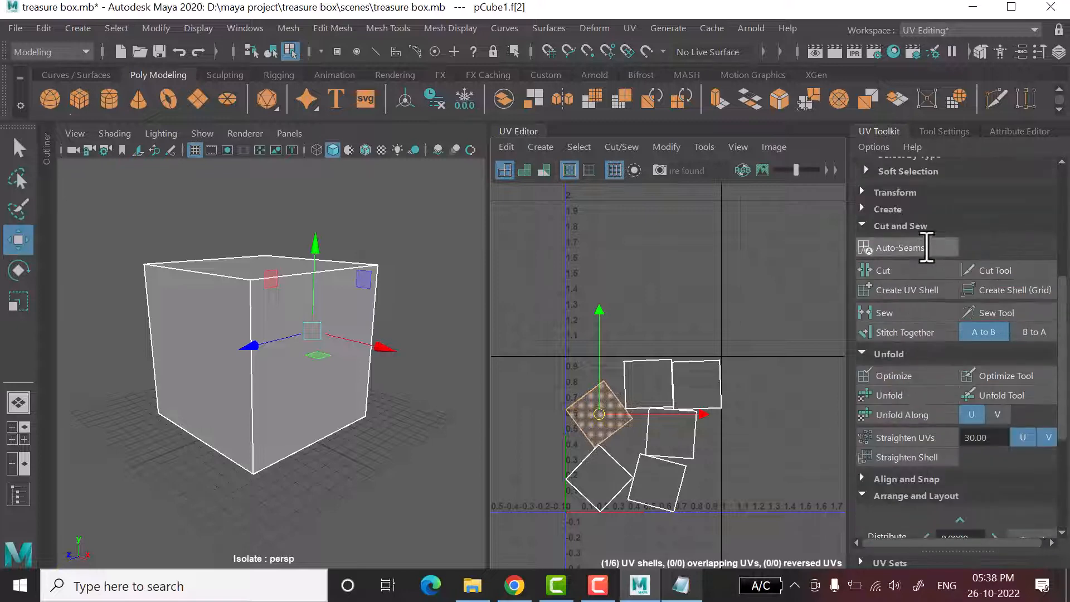
left_click(914, 192)
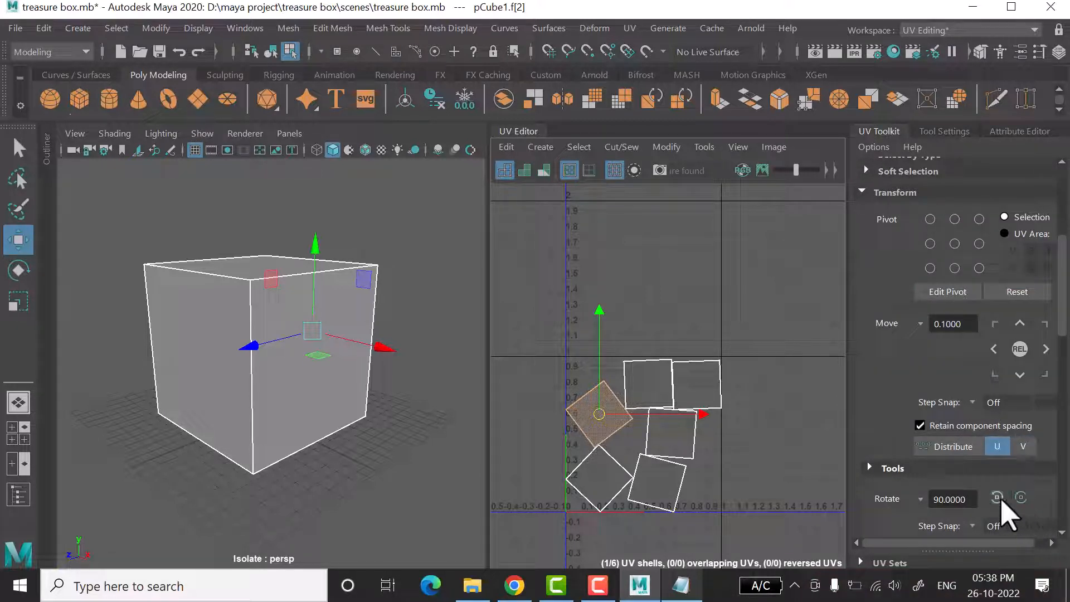
key("e")
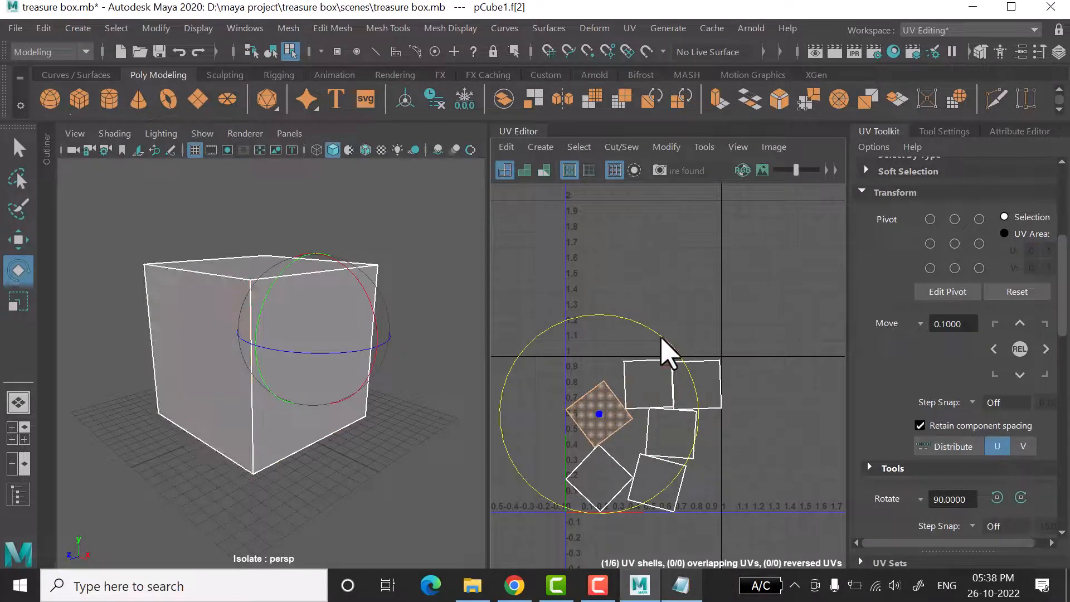
left_click_drag(666, 351, 680, 412)
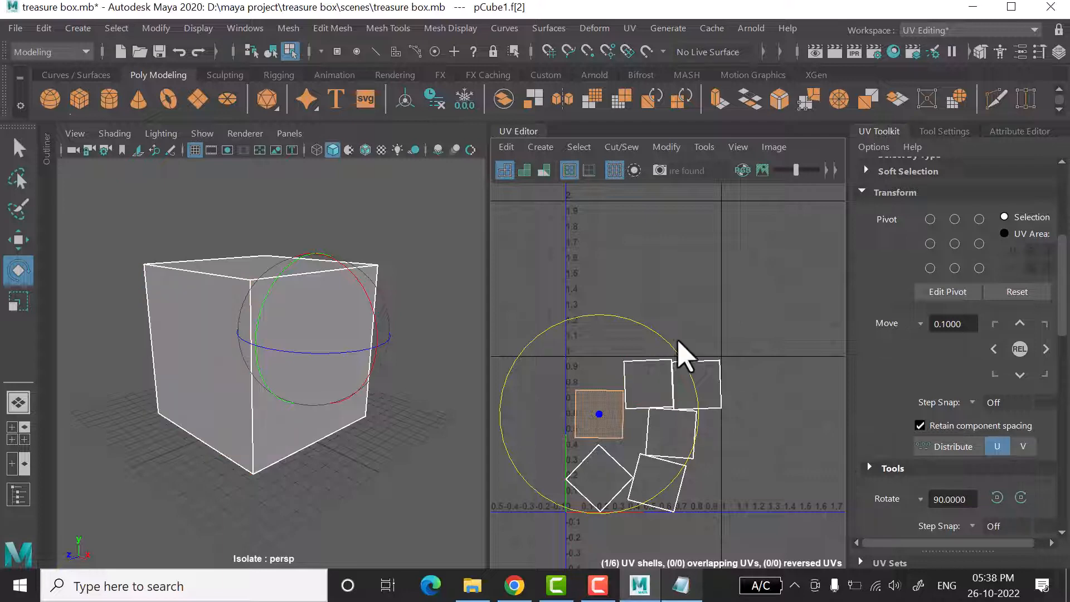
- Rotate the UV shell of the cube's bottom face slightly so that its edges sit square to the UV grid
left_click(696, 384)
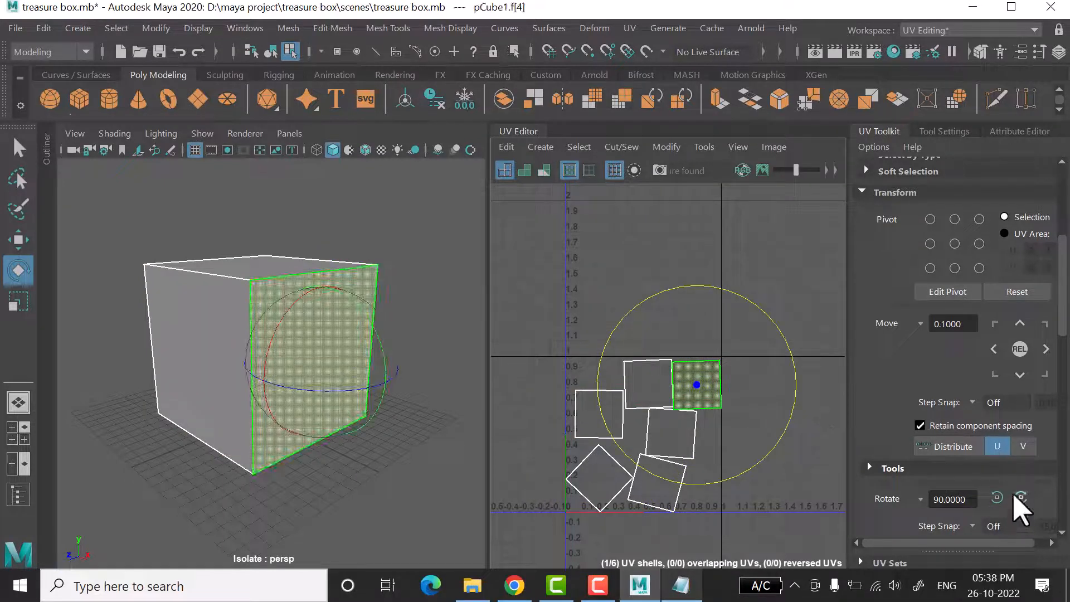
left_click(793, 262)
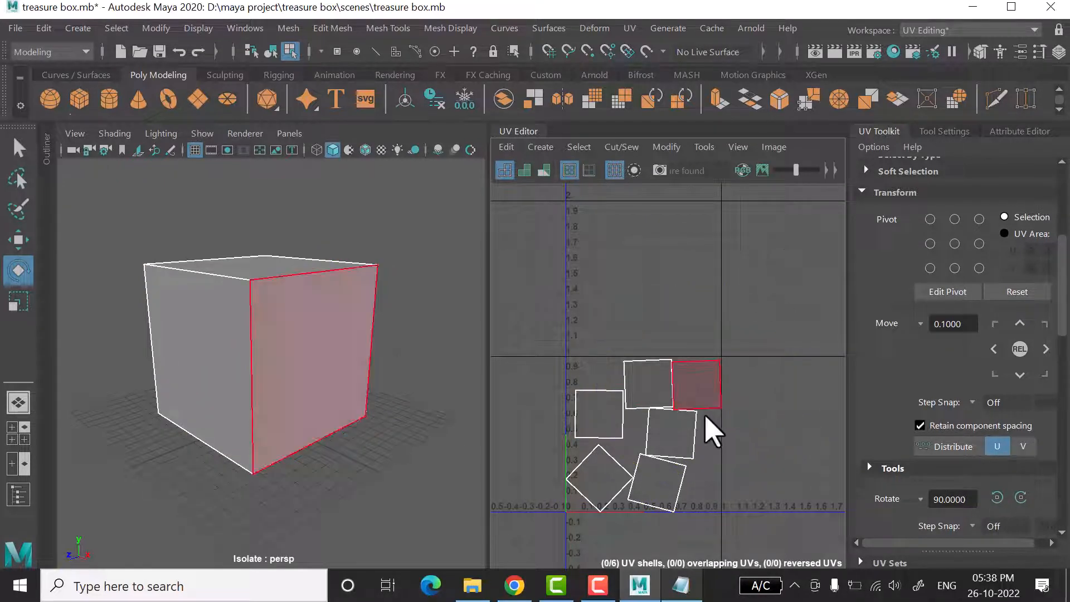
left_click(678, 439)
scroll(875, 514, "down", 1)
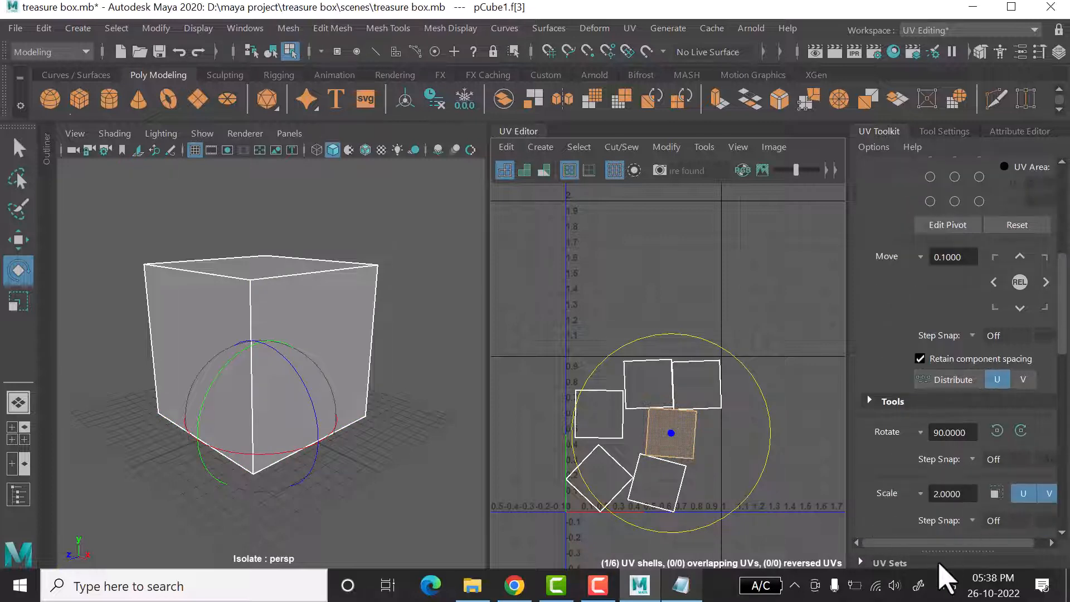
scroll(948, 480, "down", 2)
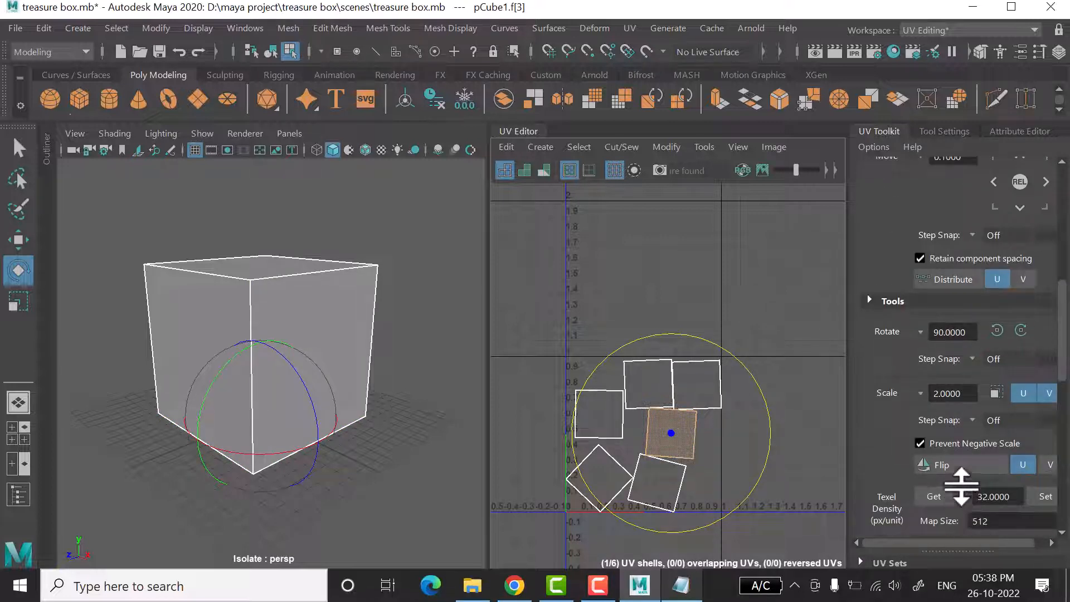
scroll(962, 485, "down", 2)
scroll(955, 480, "up", 3)
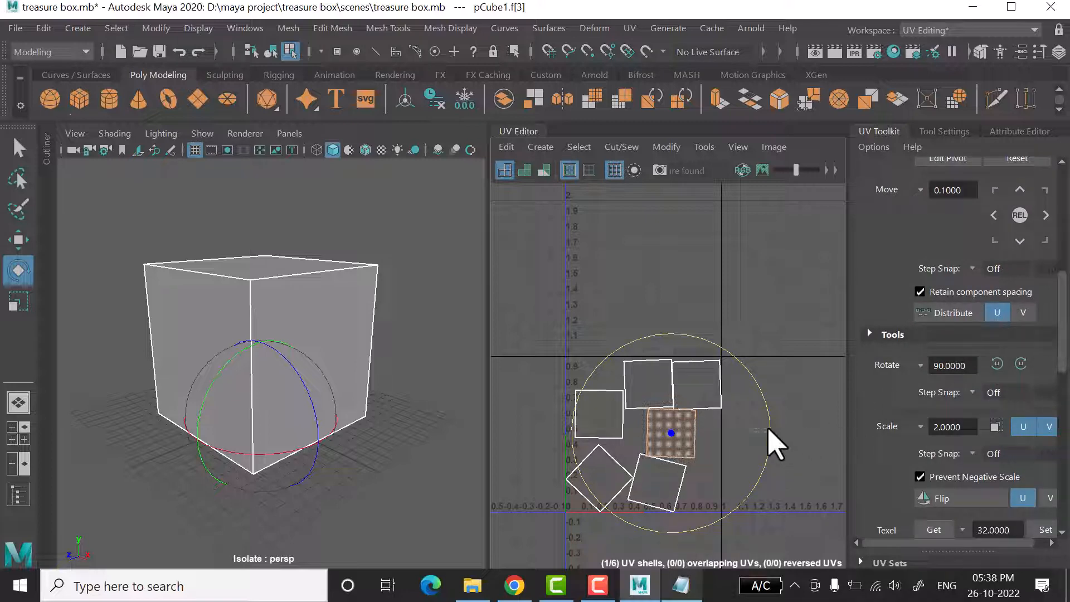
- Rotate the two tilted lower UV shells upright so their edges align with the UV grid
left_click(656, 485)
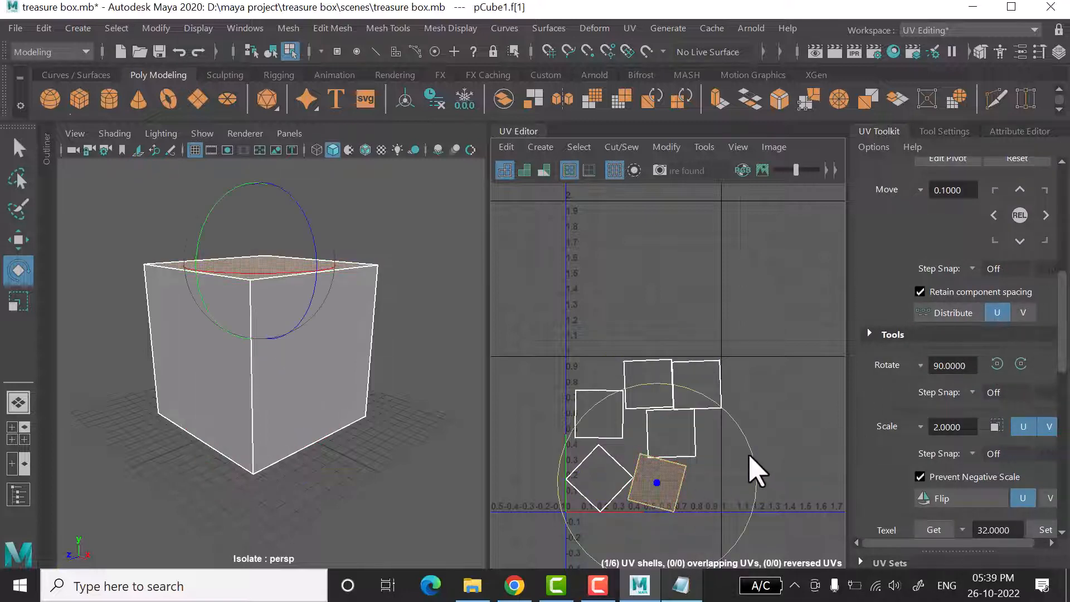
left_click_drag(749, 456, 748, 423)
left_click(796, 439)
left_click(603, 492)
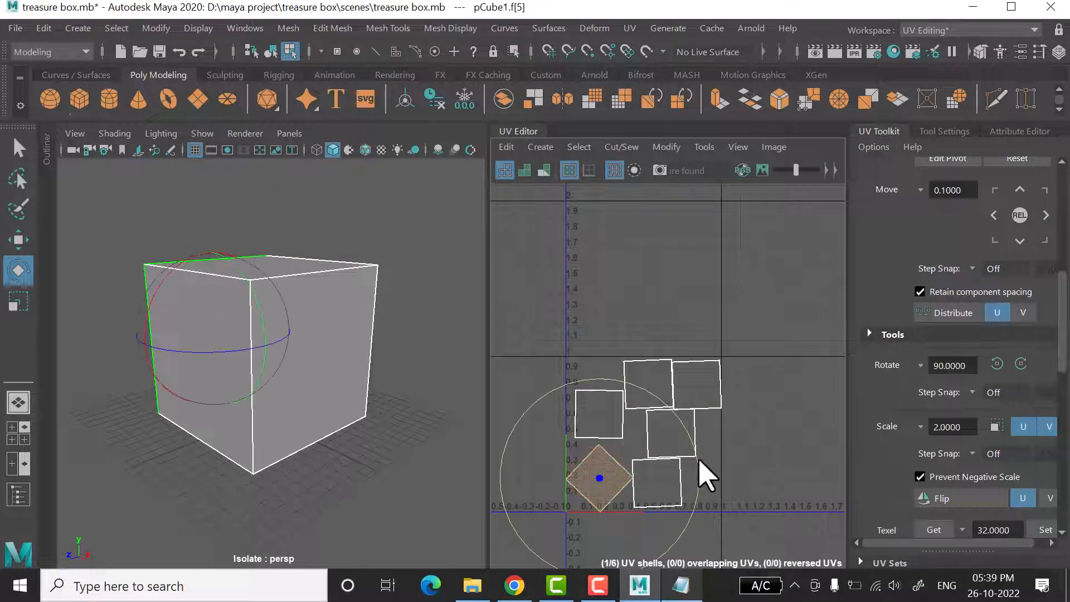
left_click_drag(696, 457, 664, 385)
left_click(808, 428)
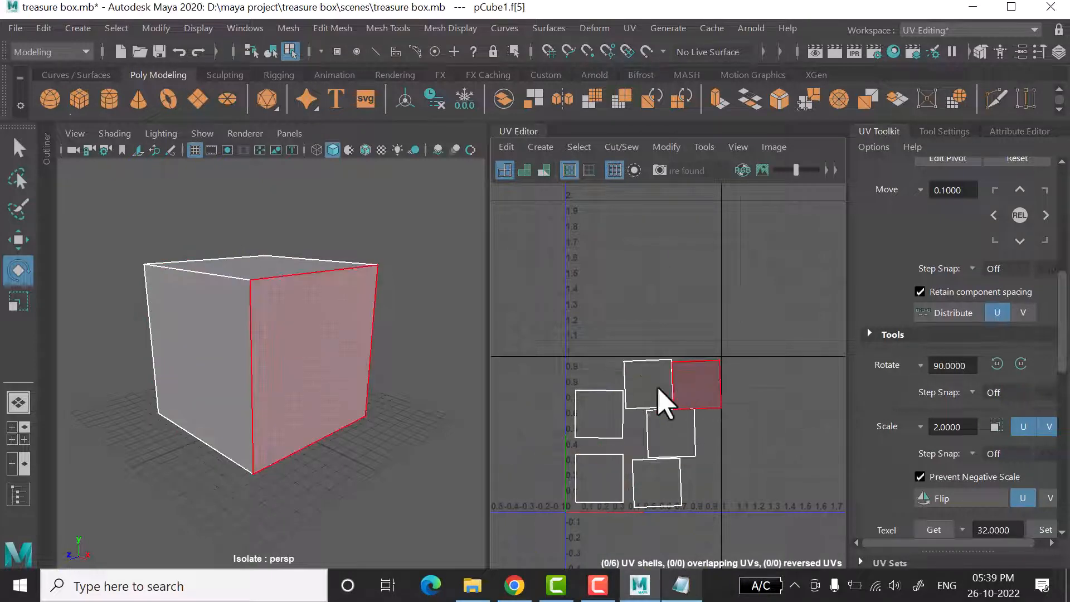
- Move the back face's UV shell into the upper-left corner of the UV tile and shift the neighbouring front-face shell slightly left
left_click(597, 424)
key("w")
scroll(600, 415, "up", 1)
left_click_drag(601, 398, 596, 369)
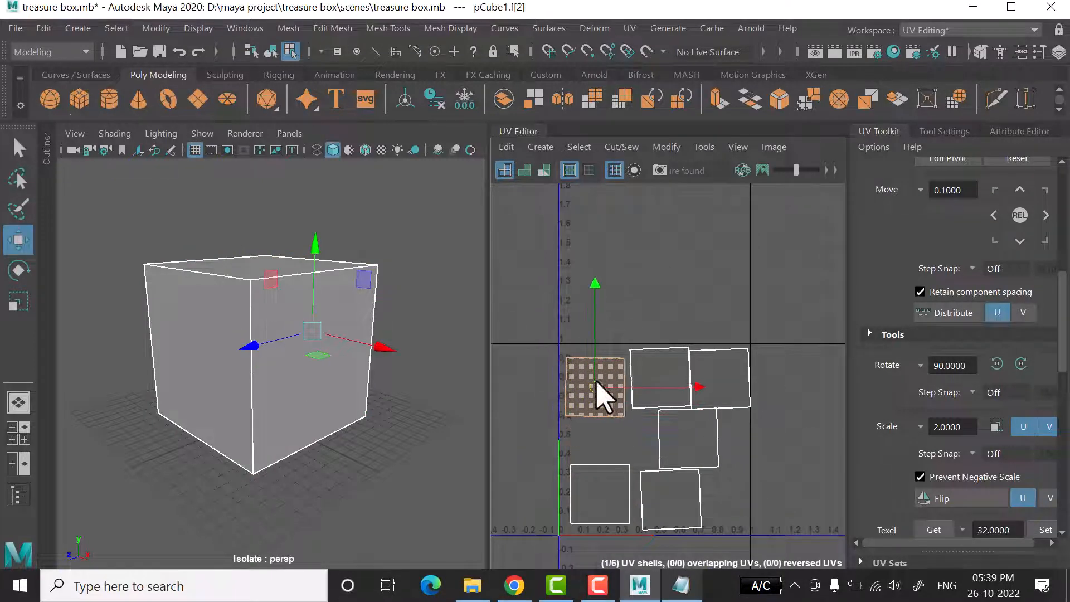
left_click(664, 379)
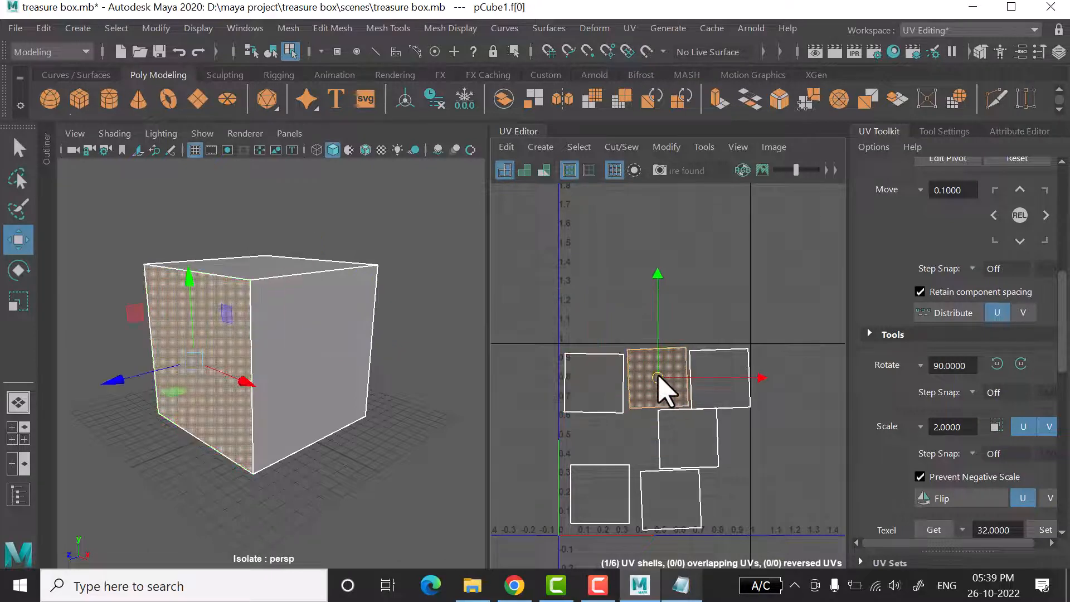
- Shift the bottom face's UV shell slightly and scale it down a little beneath the upper row
left_click(724, 387)
left_click(691, 443)
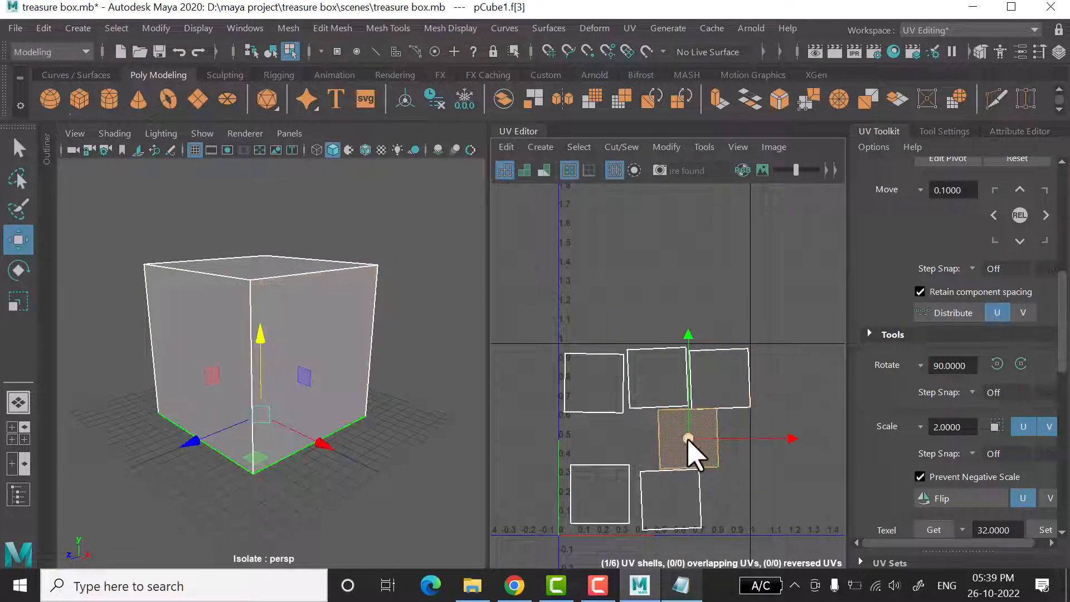
left_click_drag(688, 442, 700, 455)
key("r")
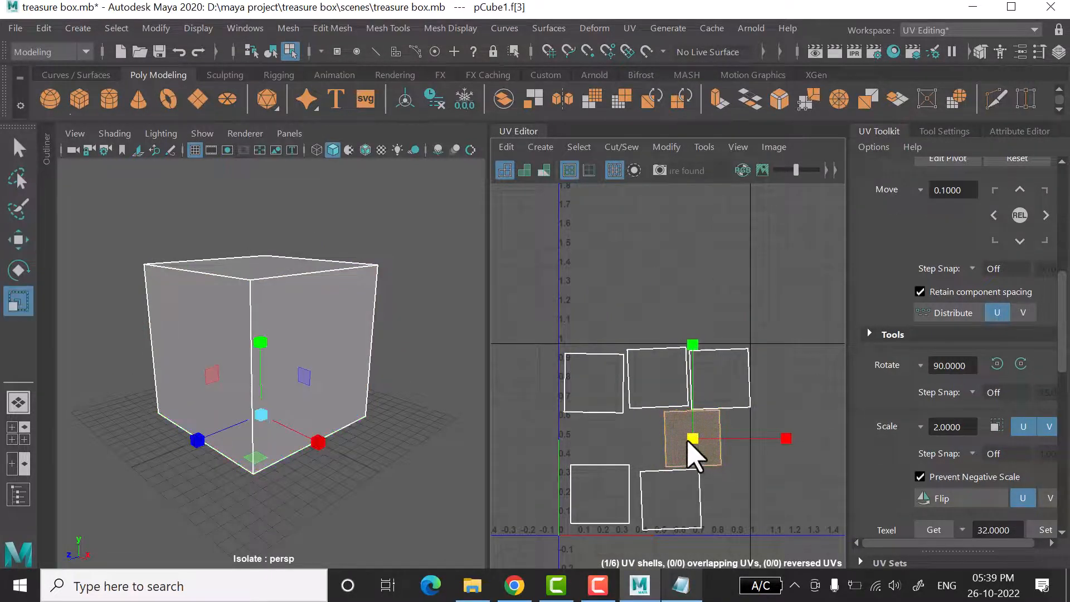
- Straighten the UV shells of the cube's top face and front face by rotating them slightly
left_click(676, 507)
key("e")
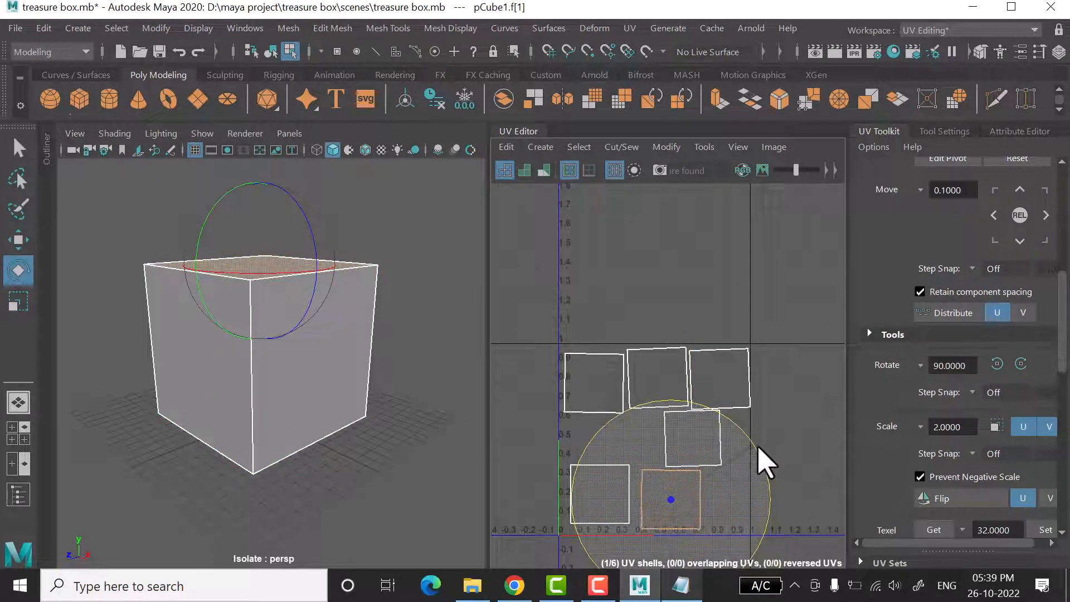
left_click(641, 364)
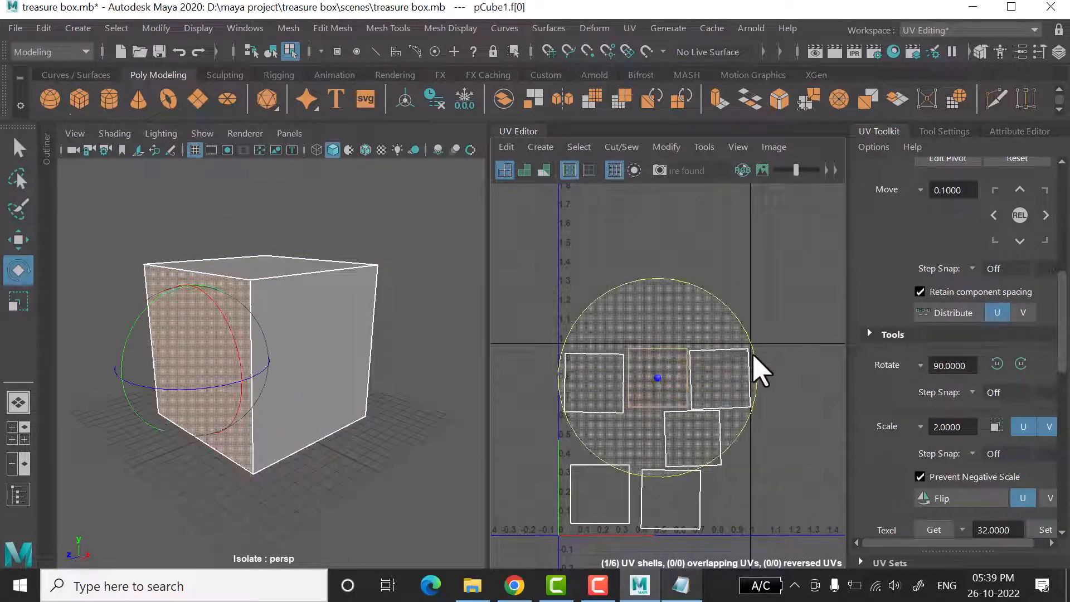
left_click(799, 489)
- Move the bottom face's UV shell to the right end of the lower row, beside the top-face shell
left_click(692, 449)
key("w")
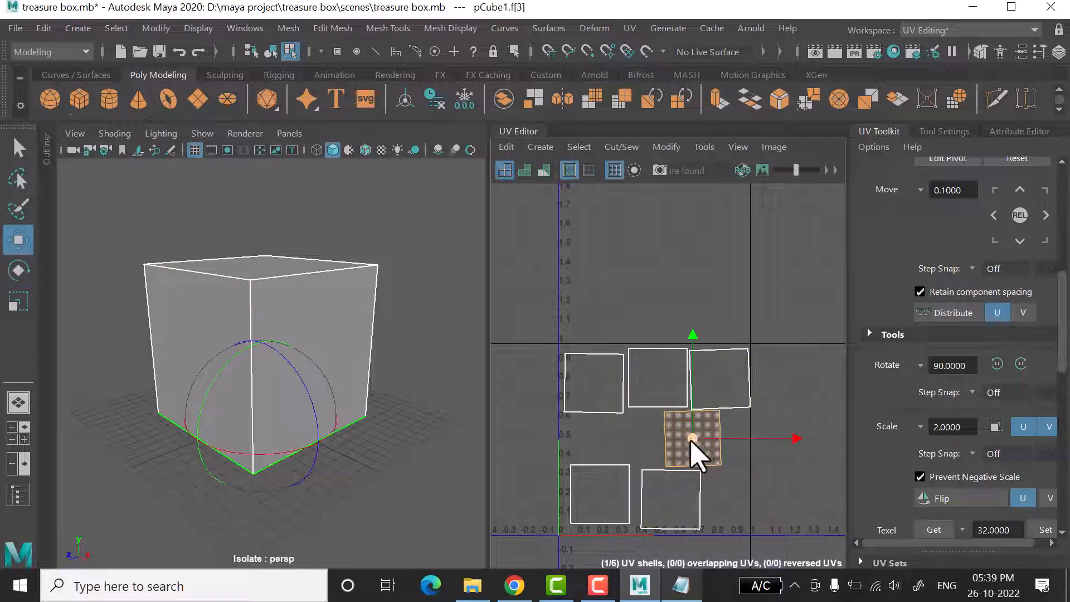
left_click_drag(692, 440, 735, 498)
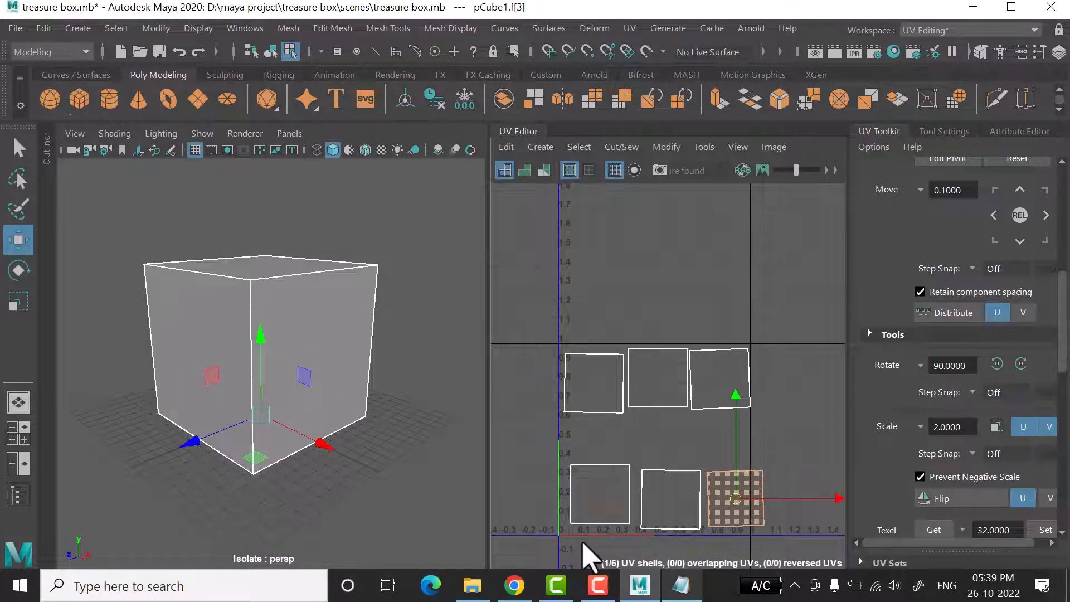
- Scale down the three lower-row UV shells together and move them up so they fit inside the UV tile
left_click_drag(582, 542, 652, 478)
key("r")
left_click(788, 461)
- Nudge the middle and right UV shells of the lower row upward to line them up with the left one
left_click(739, 477)
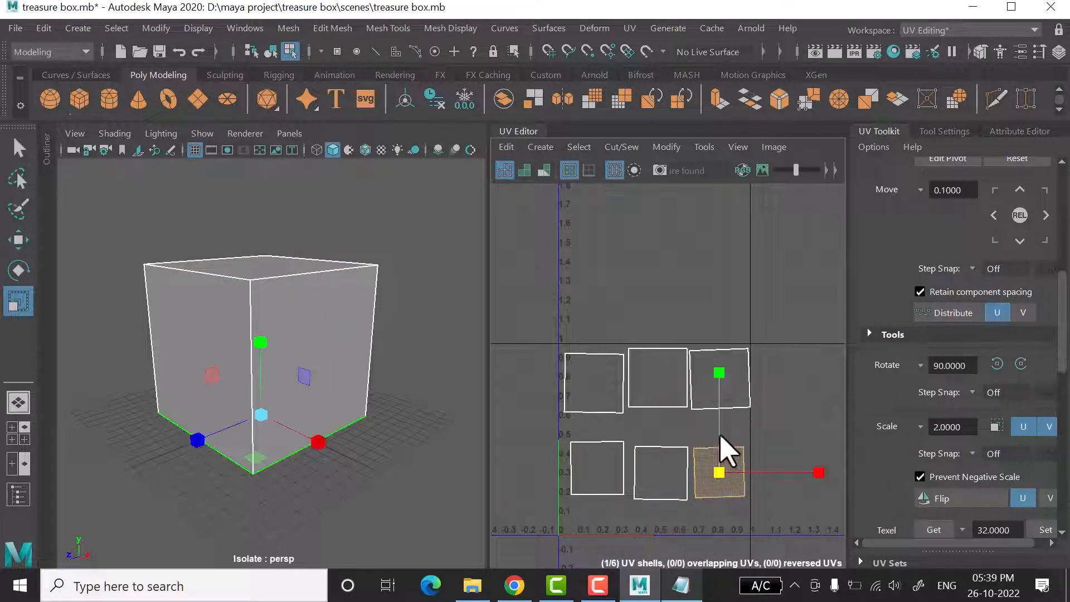
key("w")
left_click(655, 471)
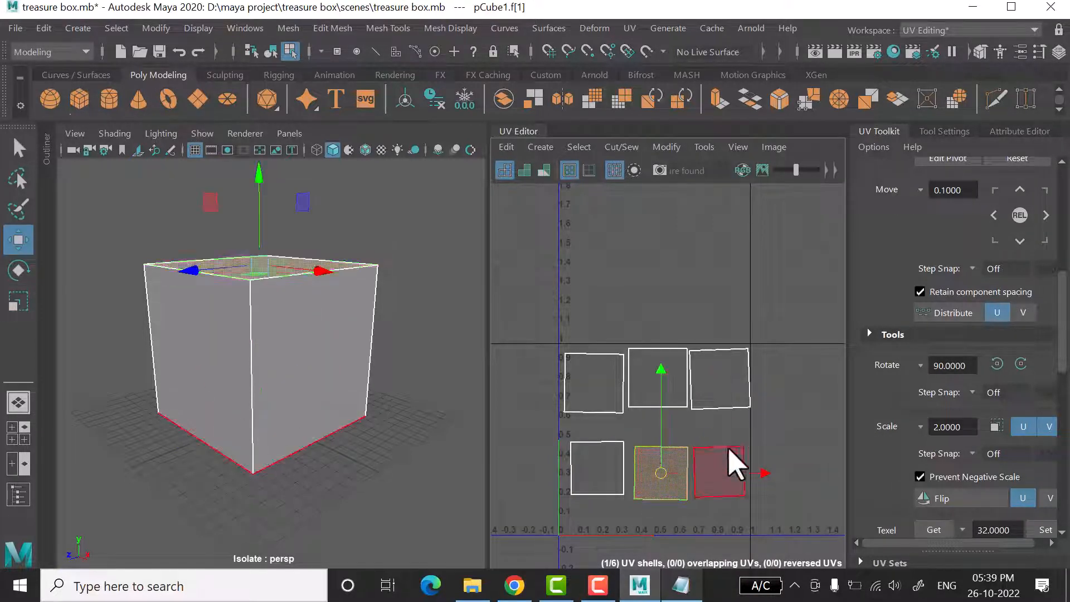
key("e")
key("w")
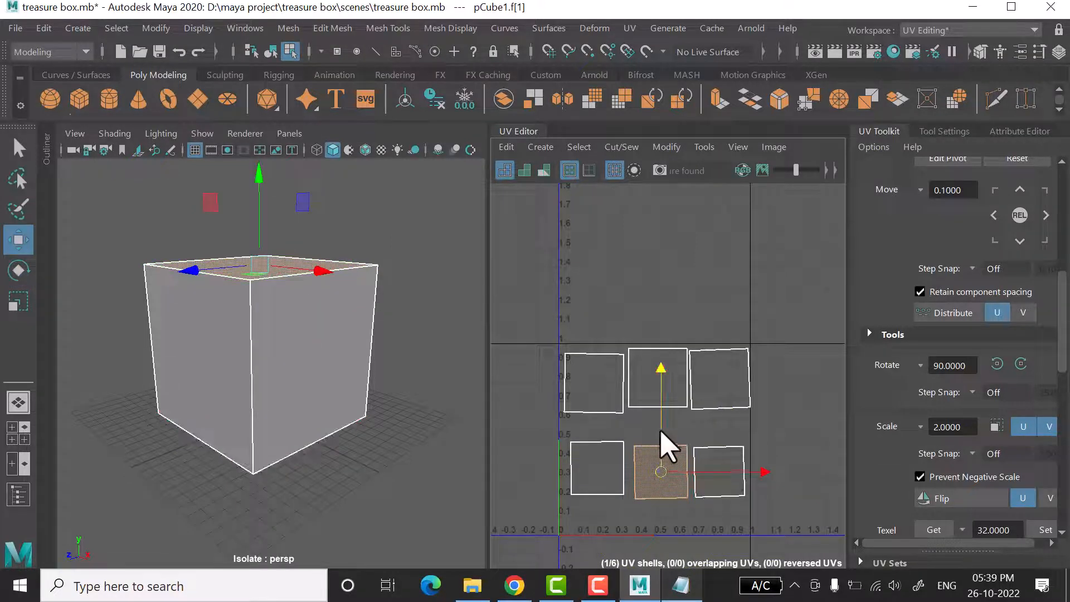
left_click(737, 471)
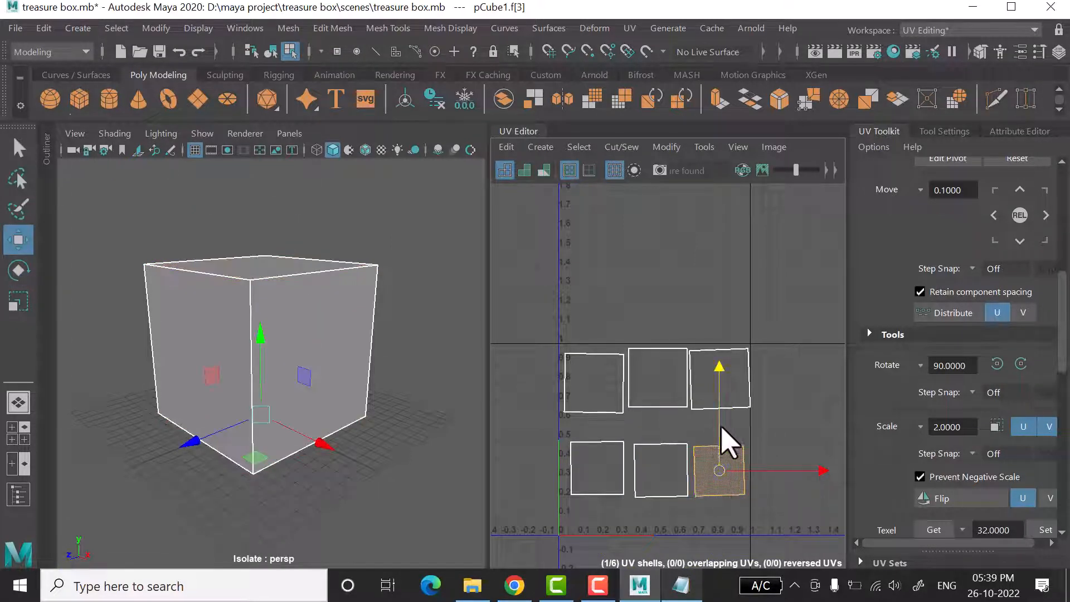
- Rotate the upper-right UV shell slightly until its edges are square to the UV grid
left_click(719, 350)
key("e")
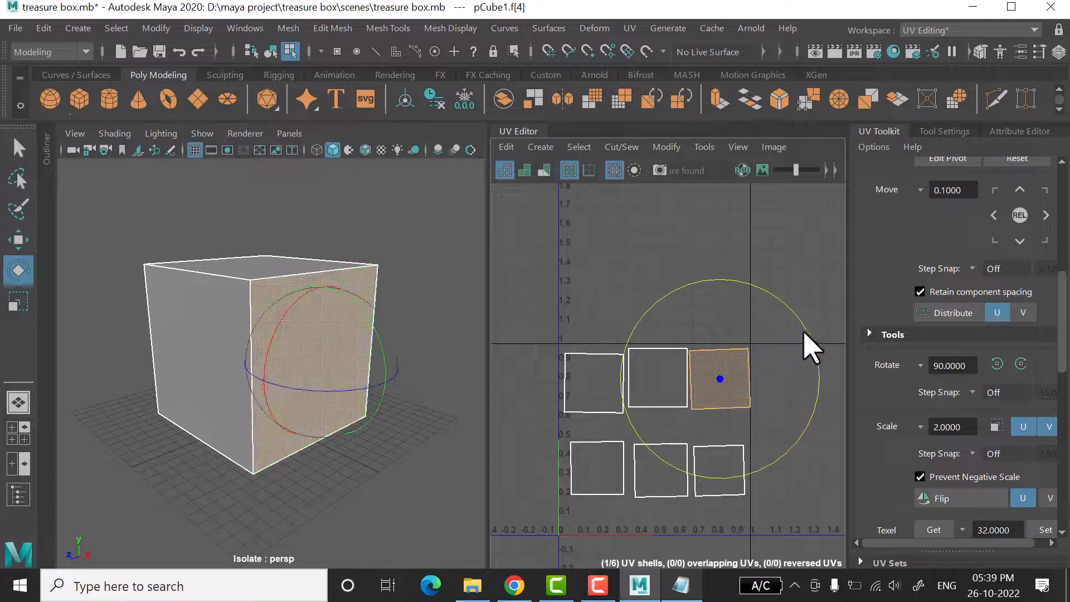
left_click(736, 334)
- Lower the middle and right UV shells of the upper row slightly so that the row lines up
left_click(672, 384)
key("w")
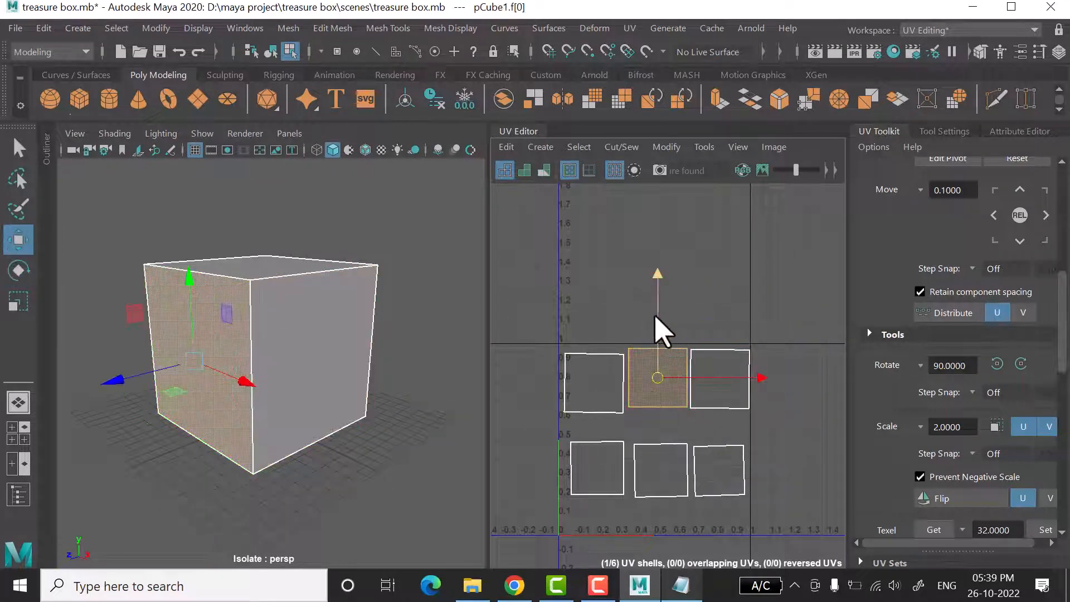
left_click(651, 316)
key("ctrl+z")
left_click_drag(658, 315, 659, 320)
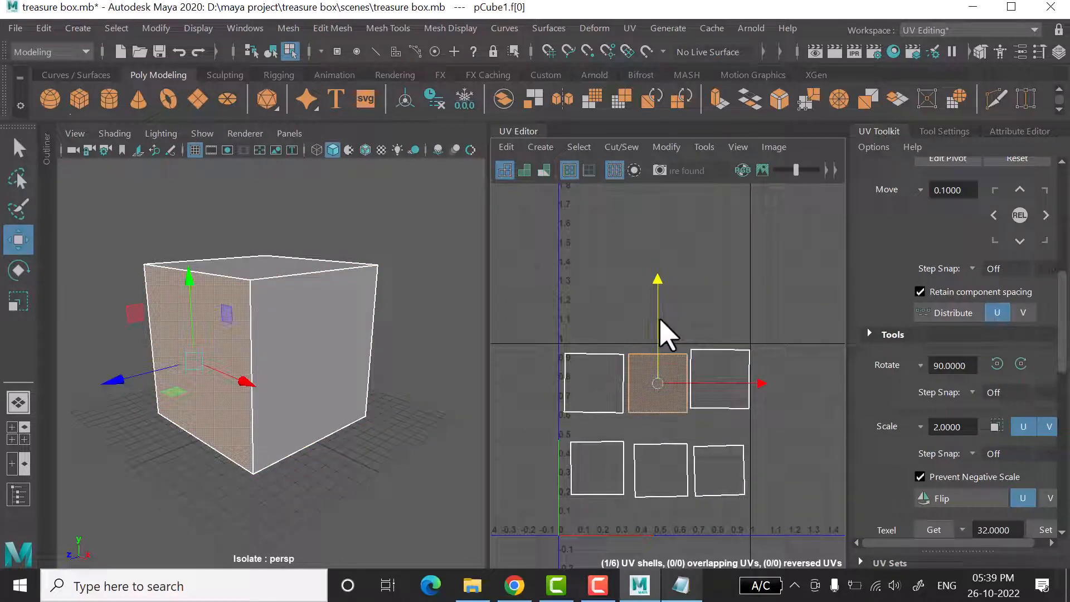
left_click(728, 379)
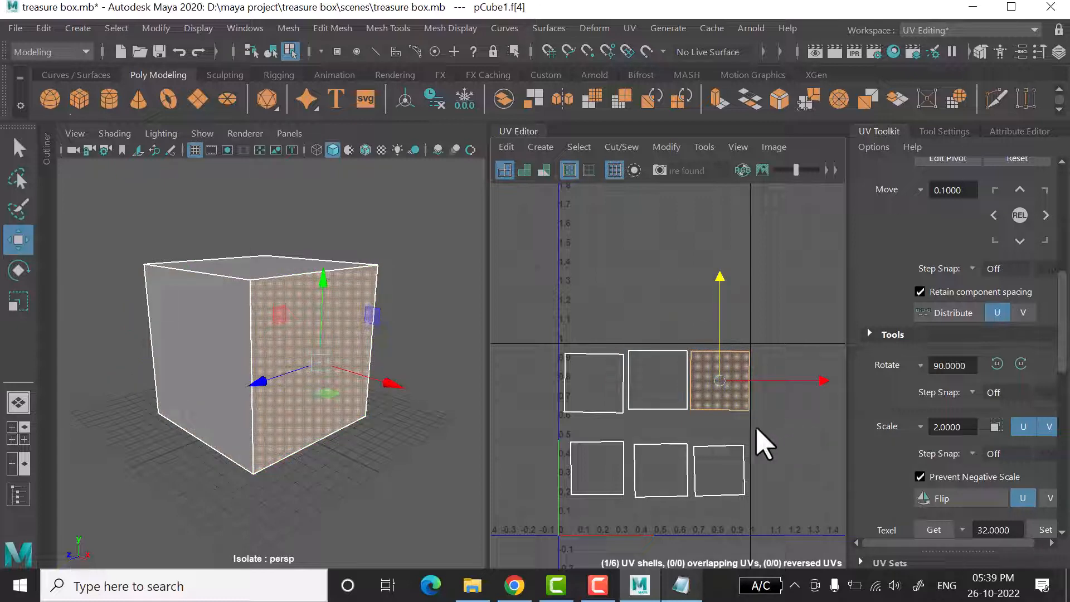
left_click(764, 443)
- Widen the UV Editor by narrowing the perspective viewport beside it
scroll(734, 453, "down", 3)
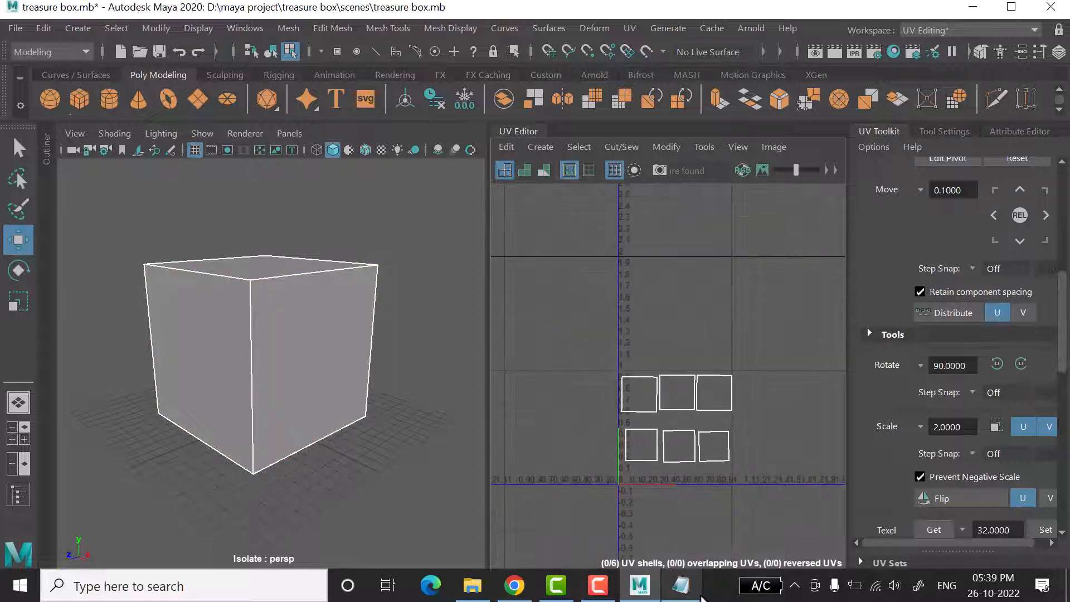
left_click(695, 593)
left_click(979, 3)
left_click_drag(489, 357, 444, 348)
- Display the Checker Map texture on the cube and its UV layout
left_click_drag(333, 343, 293, 381, "alt")
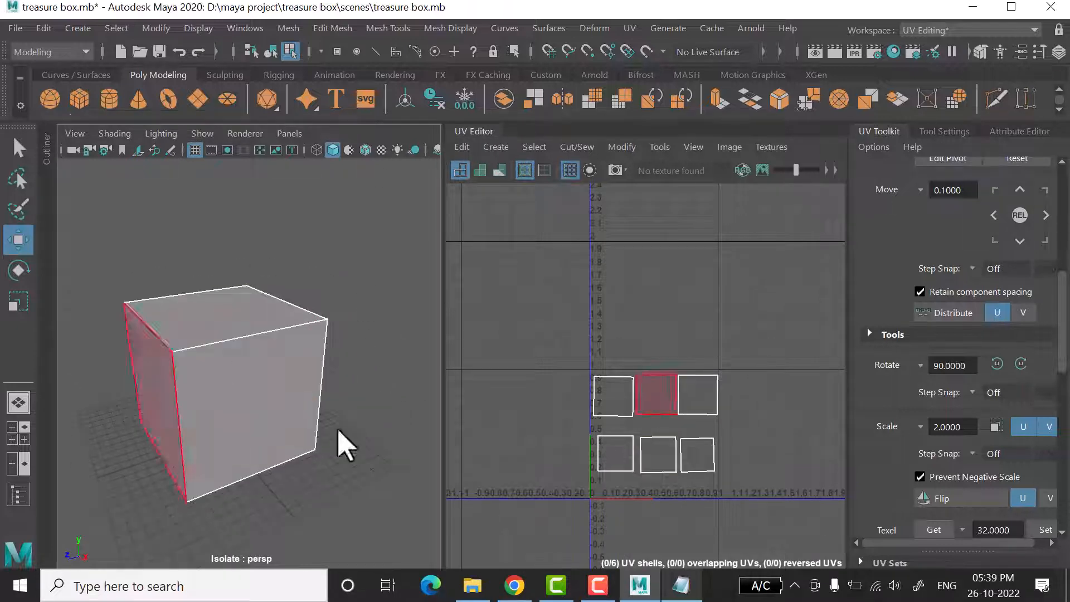
left_click_drag(201, 468, 290, 488, "alt")
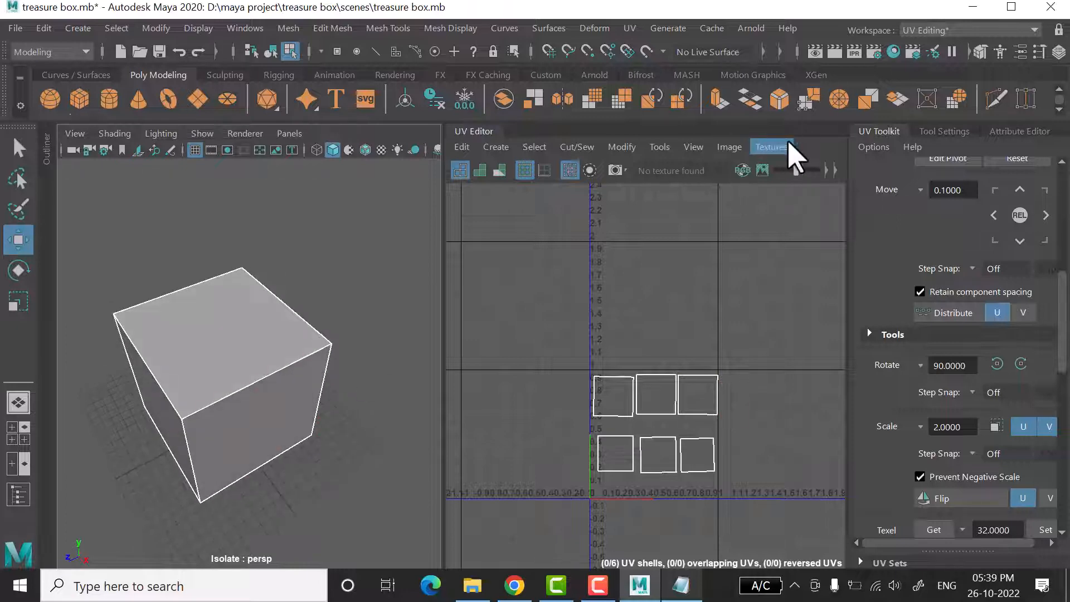
left_click(769, 153)
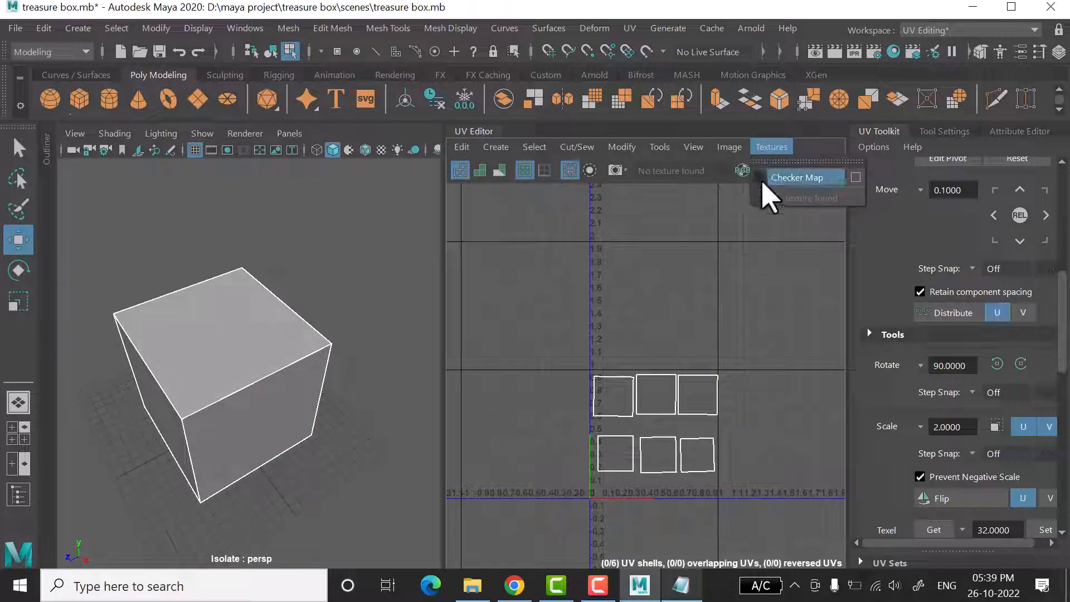
left_click(772, 176)
- Examine the checker pattern on the cube's top, front and side faces for stretching and uneven square sizes
left_click_drag(198, 460, 248, 458, "alt")
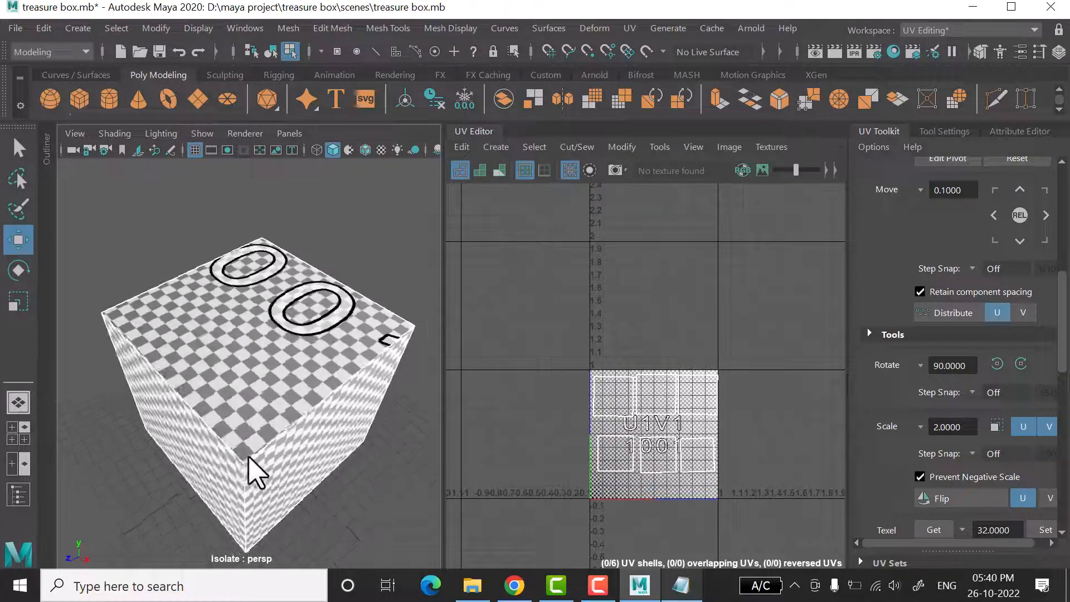
right_click_drag(248, 457, 281, 464, "alt")
left_click_drag(281, 464, 181, 441, "alt")
left_click_drag(389, 490, 443, 502, "alt")
left_click(295, 471)
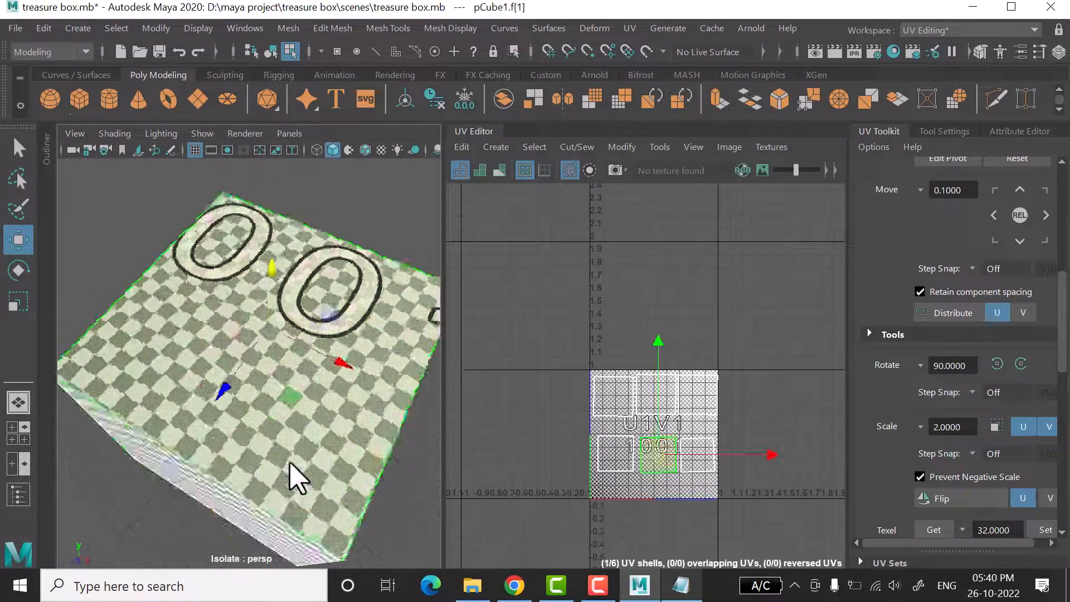
left_click_drag(294, 475, 232, 401, "alt")
left_click(287, 432)
scroll(320, 425, "up", 5)
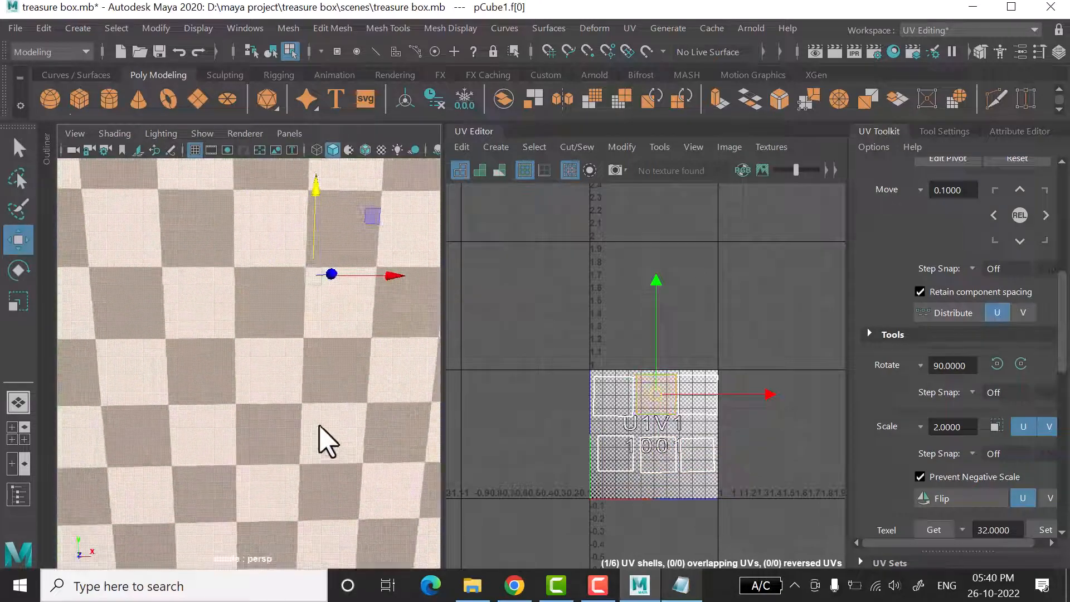
scroll(312, 426, "down", 5)
left_click_drag(308, 425, 291, 417, "alt")
scroll(291, 417, "down", 3)
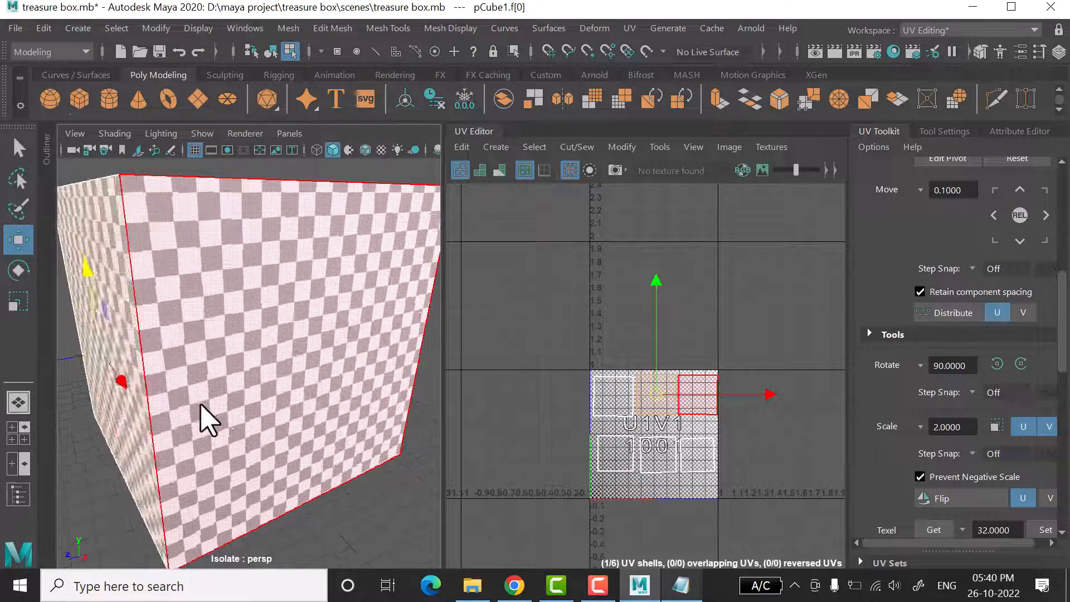
left_click_drag(257, 405, 246, 397, "alt")
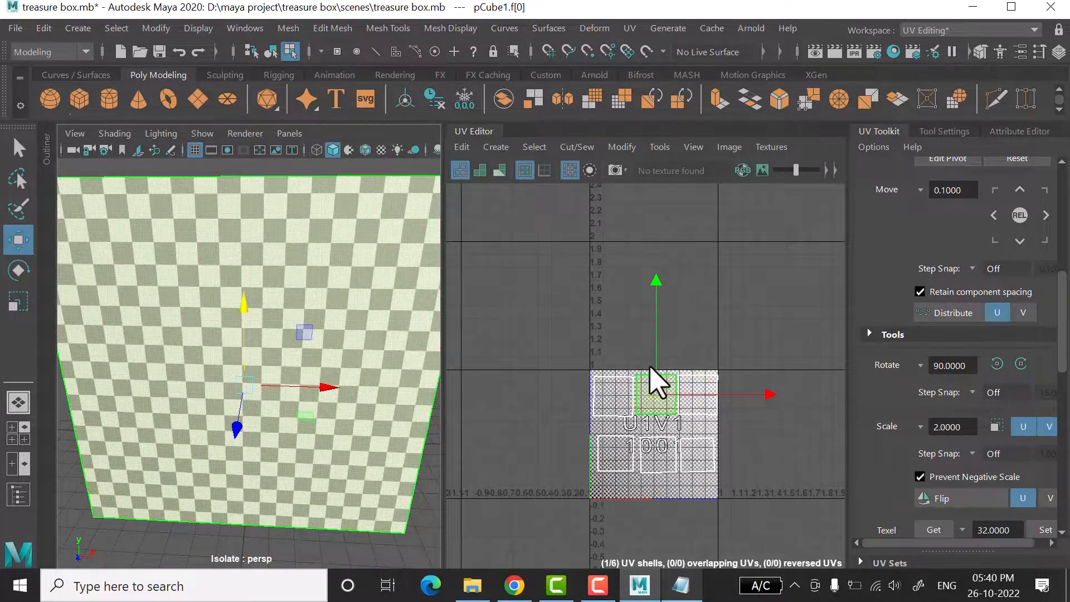
- Try scaling the front face's UV shell wider to stretch its checker squares, and undo the scaling
key("r")
left_click_drag(654, 322, 801, 416)
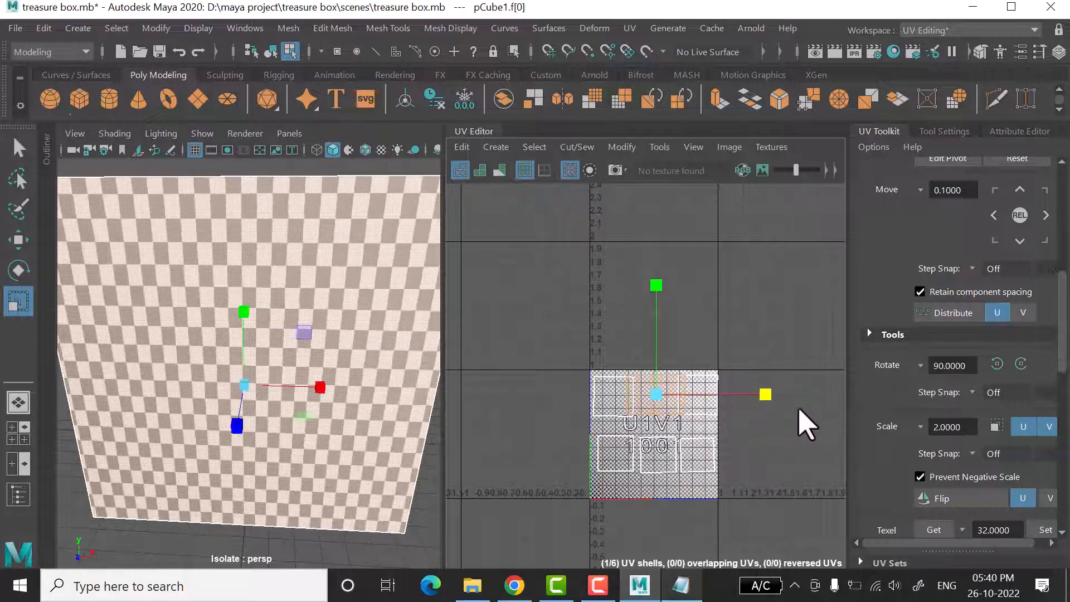
key("ctrl+z")
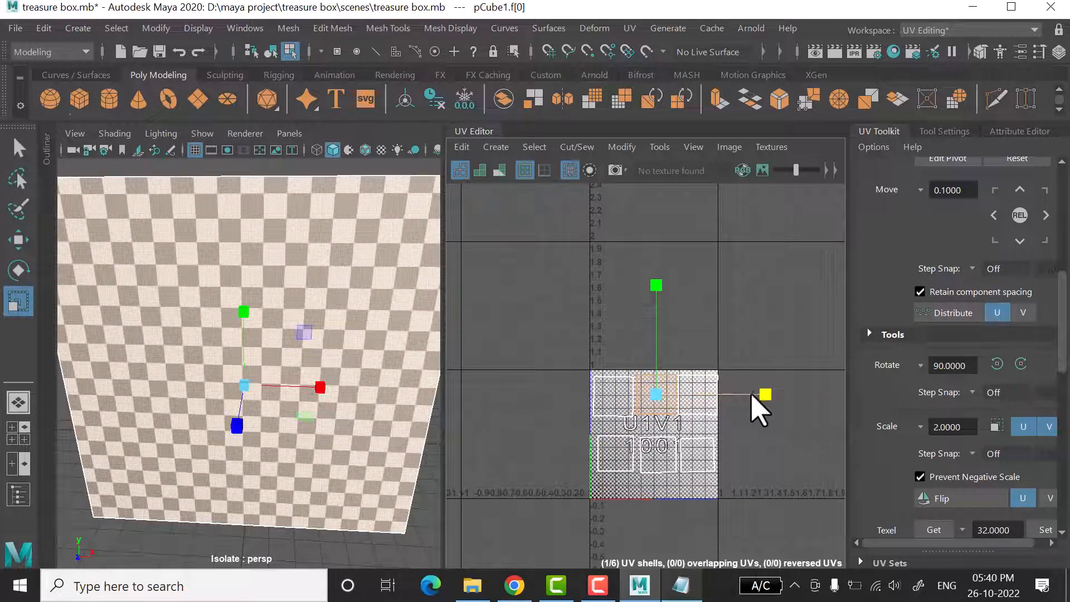
- Try stretching the front face's UV shell in U until it overlaps its neighbours, compare the checker squares, and undo the stretch
left_click_drag(759, 410, 1003, 399)
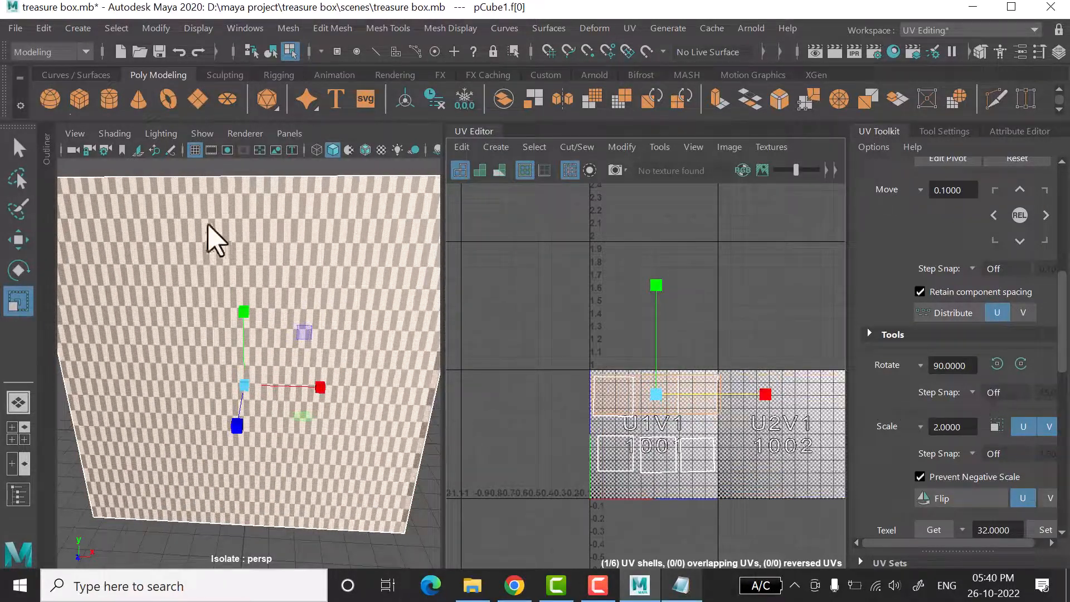
scroll(315, 448, "down", 4)
left_click_drag(315, 448, 297, 425, "alt")
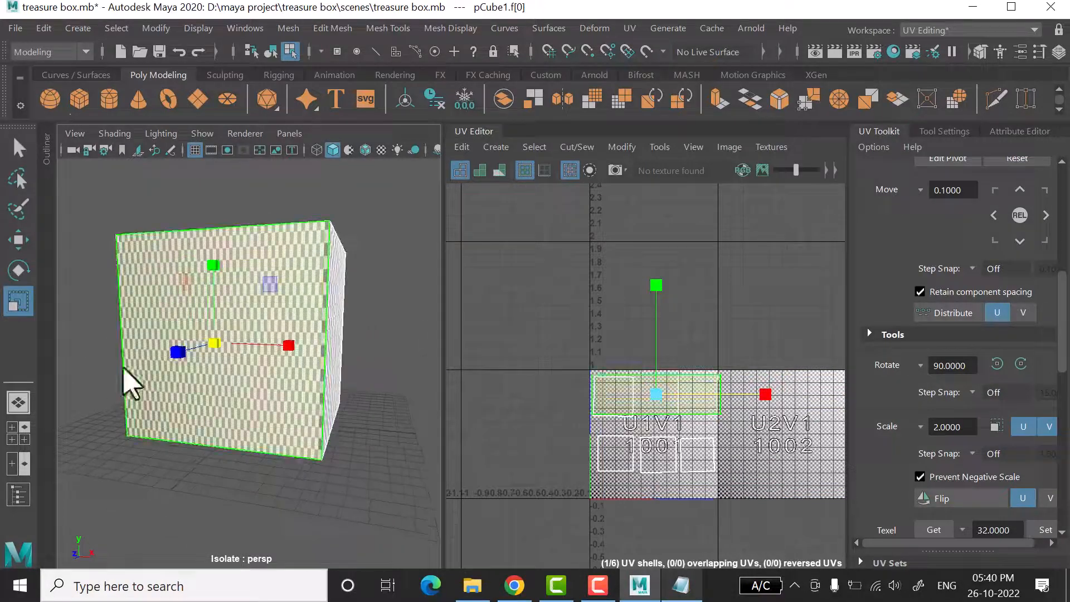
left_click(715, 307)
key("ctrl+z")
key("ctrl+z")
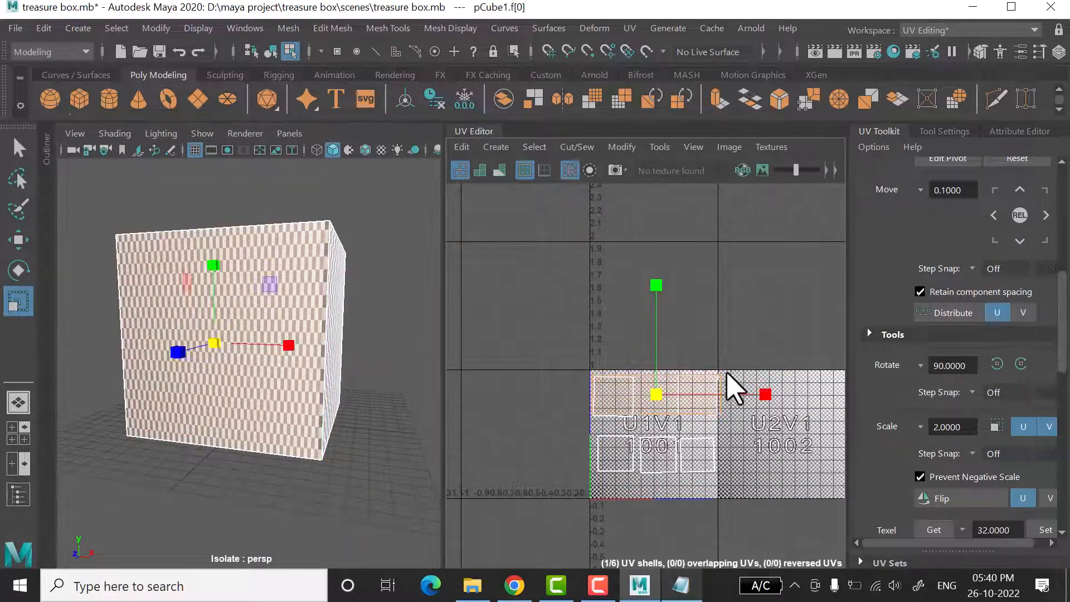
left_click_drag(382, 441, 378, 454, "alt")
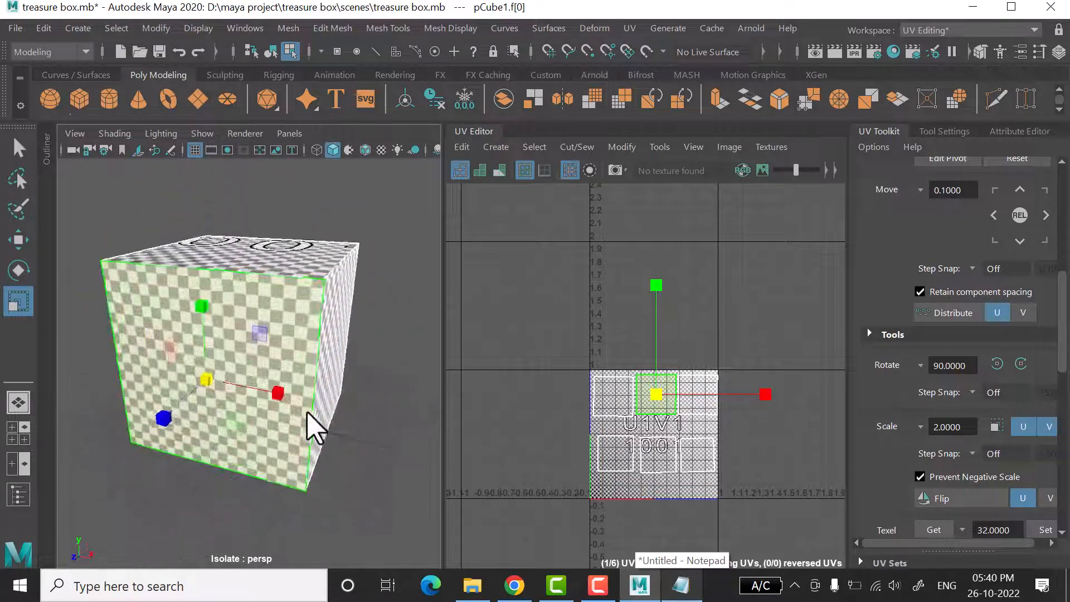
scroll(297, 399, "up", 5)
scroll(296, 398, "down", 5)
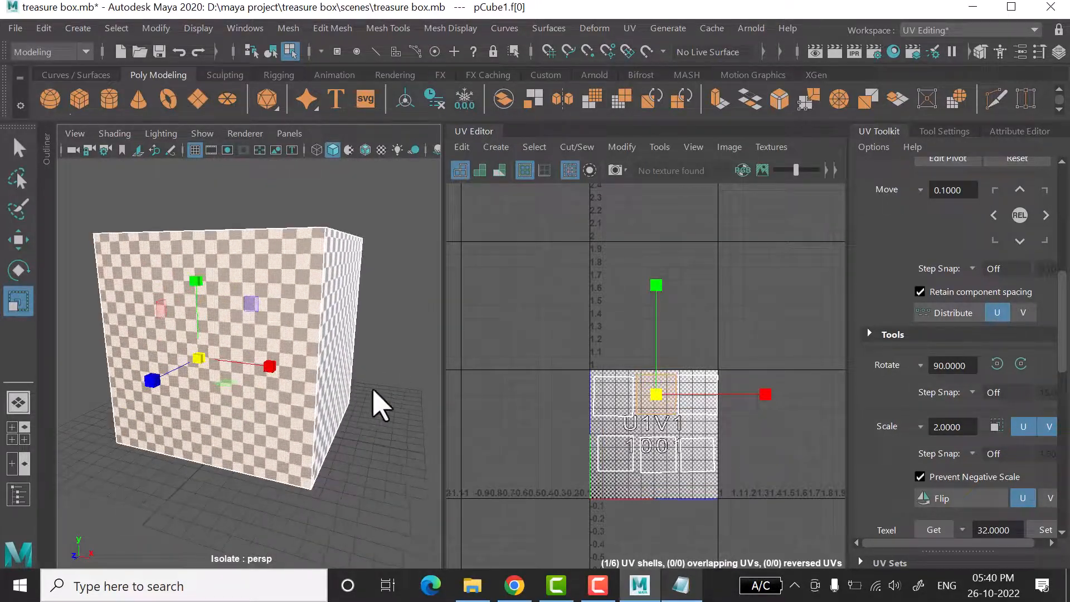
- Try rotating the front face's UV shell to tilt its checker pattern, and inspect the squares up close
key("e")
left_click_drag(727, 312, 735, 355)
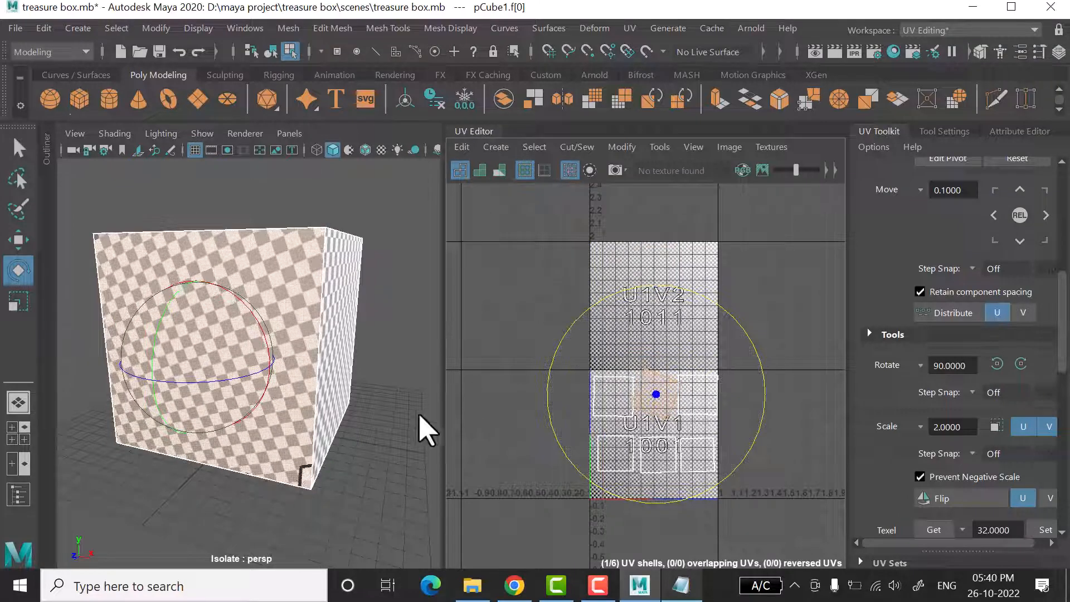
left_click(377, 478)
left_click_drag(378, 477, 321, 455, "alt")
scroll(318, 448, "up", 5)
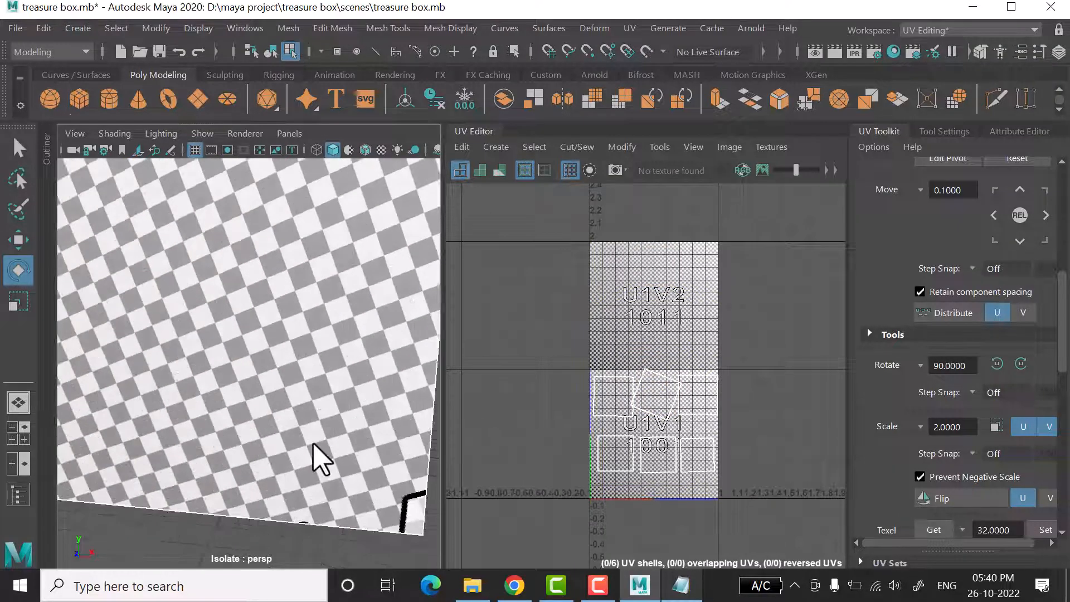
left_click(319, 394)
scroll(334, 479, "down", 3)
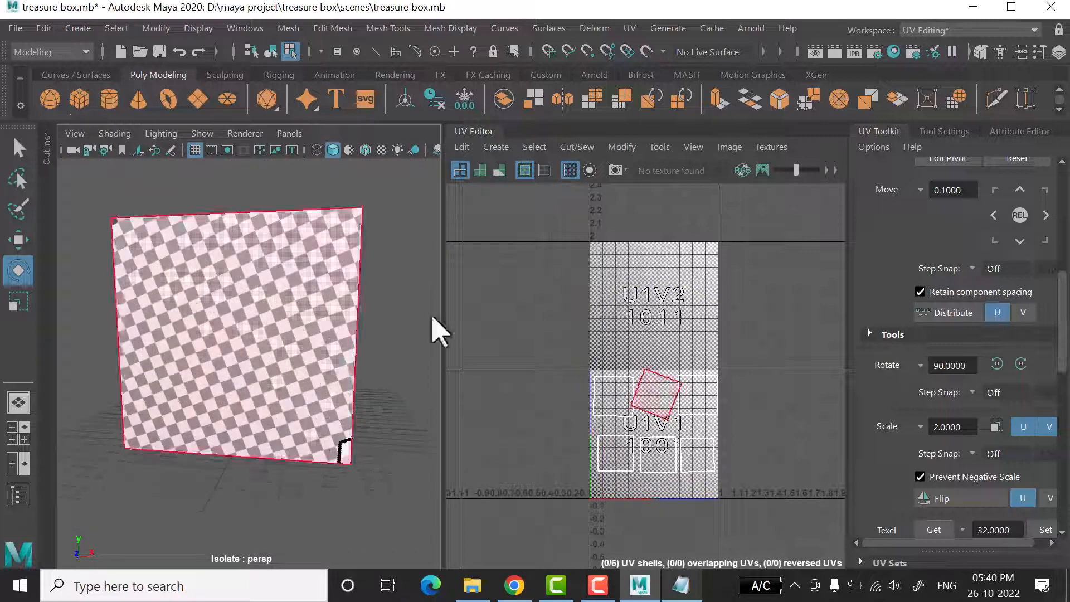
- Rotate the tilted front-face UV shell further, and undo the rotations
left_click(655, 406)
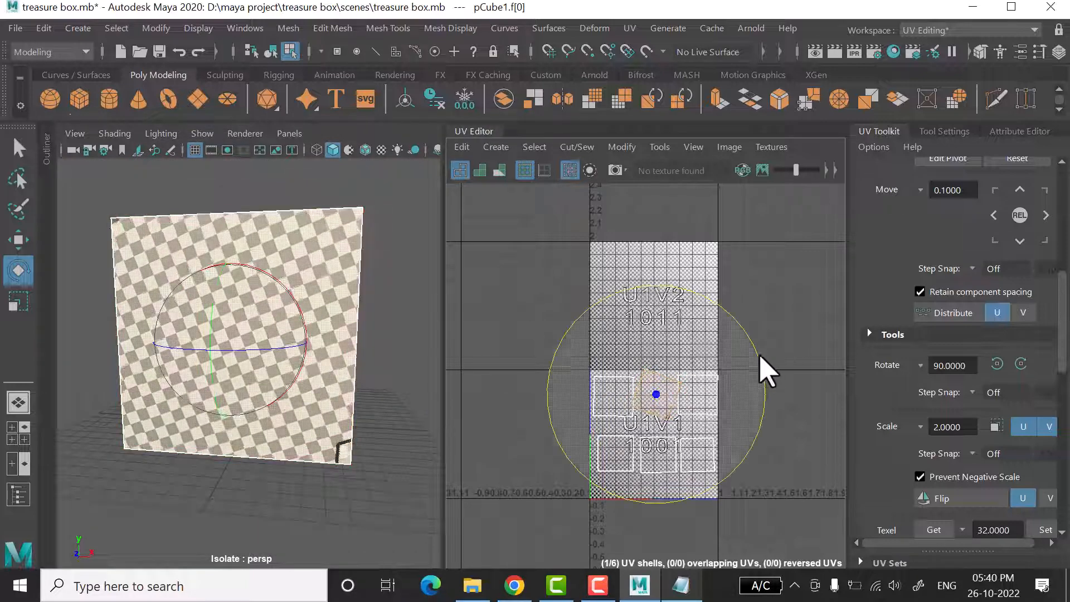
mouse_move(766, 372)
left_mouse_down()
mouse_move(763, 359)
mouse_move(770, 386)
left_mouse_up()
scroll(401, 383, "up", 5)
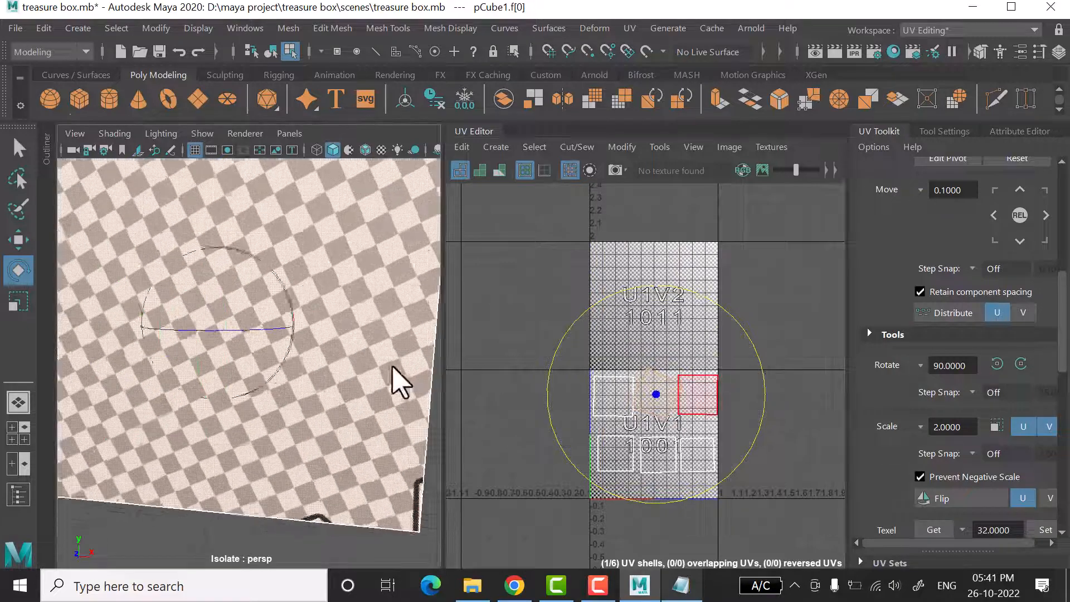
scroll(281, 334, "down", 5)
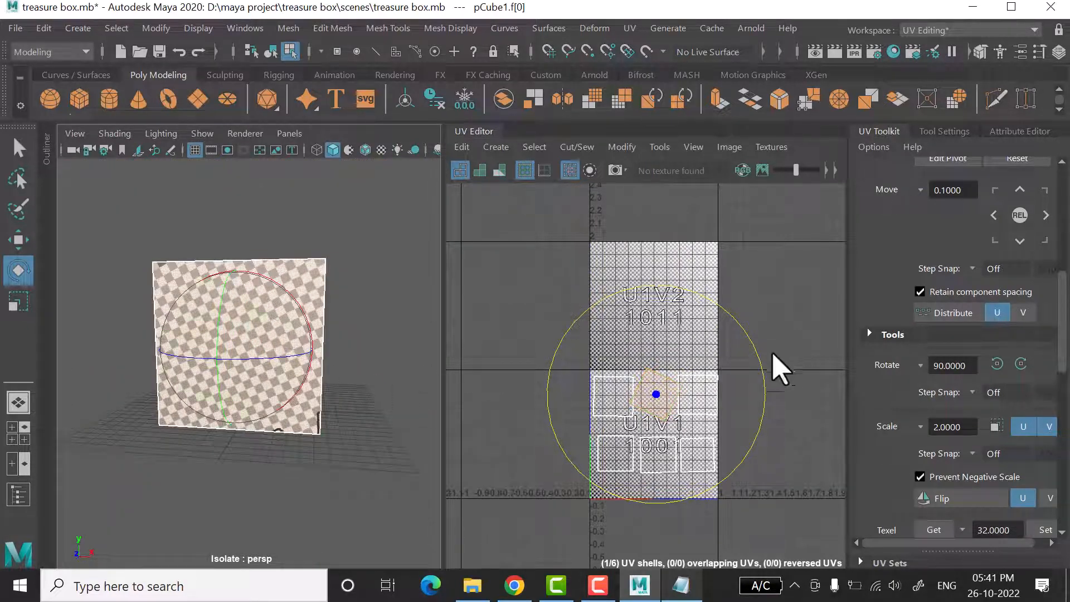
left_click_drag(760, 359, 666, 324)
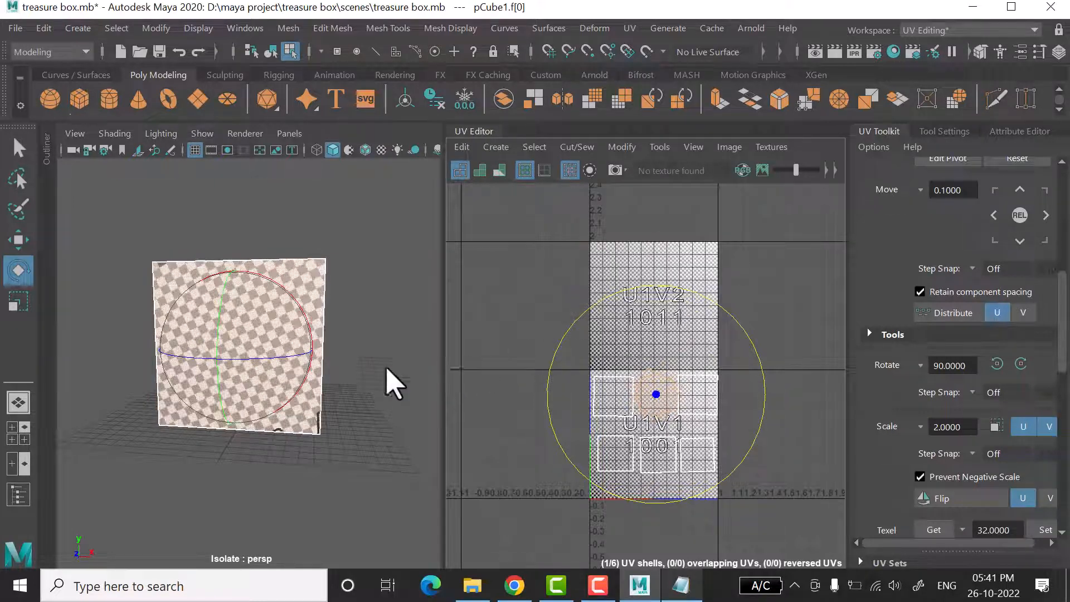
left_click(402, 450)
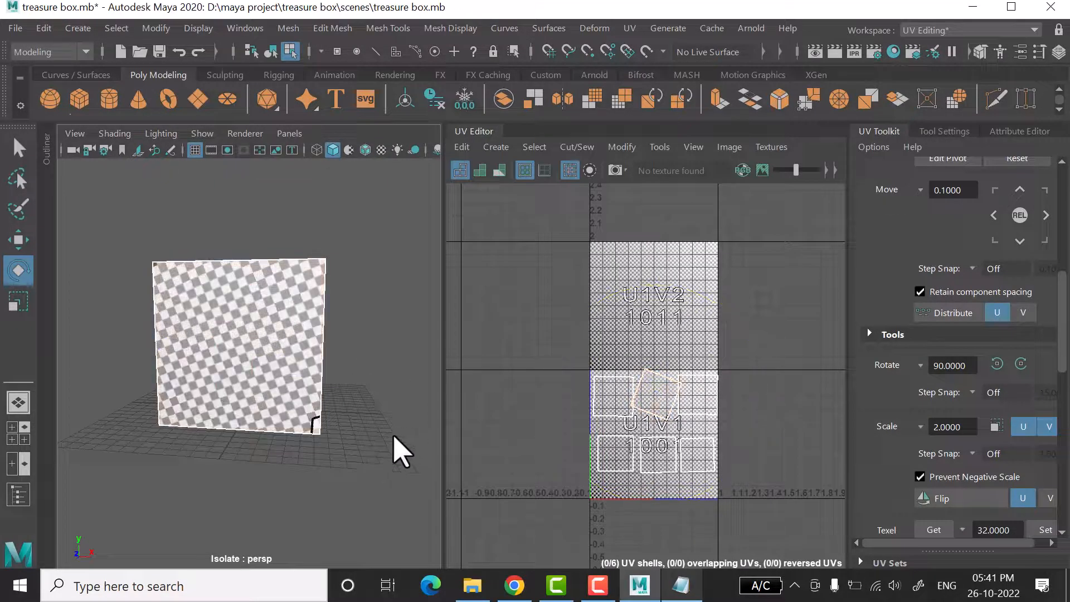
key("ctrl+z")
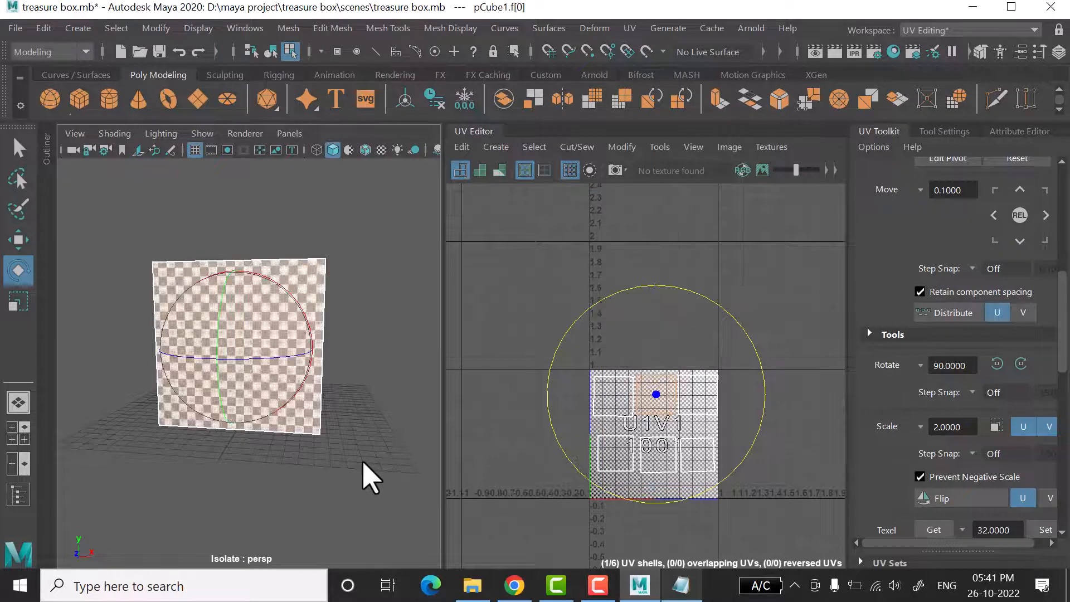
- Select the whole practice cube in object mode, turn off its isolation, and delete it
left_click(363, 462)
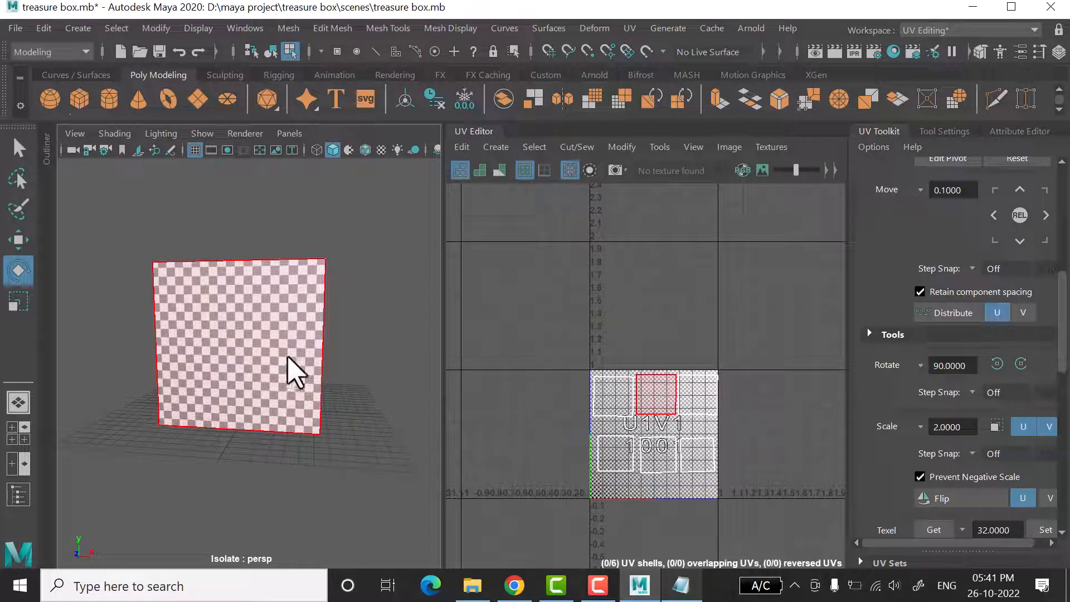
left_click(589, 586)
left_click_drag(347, 394, 363, 220, "alt")
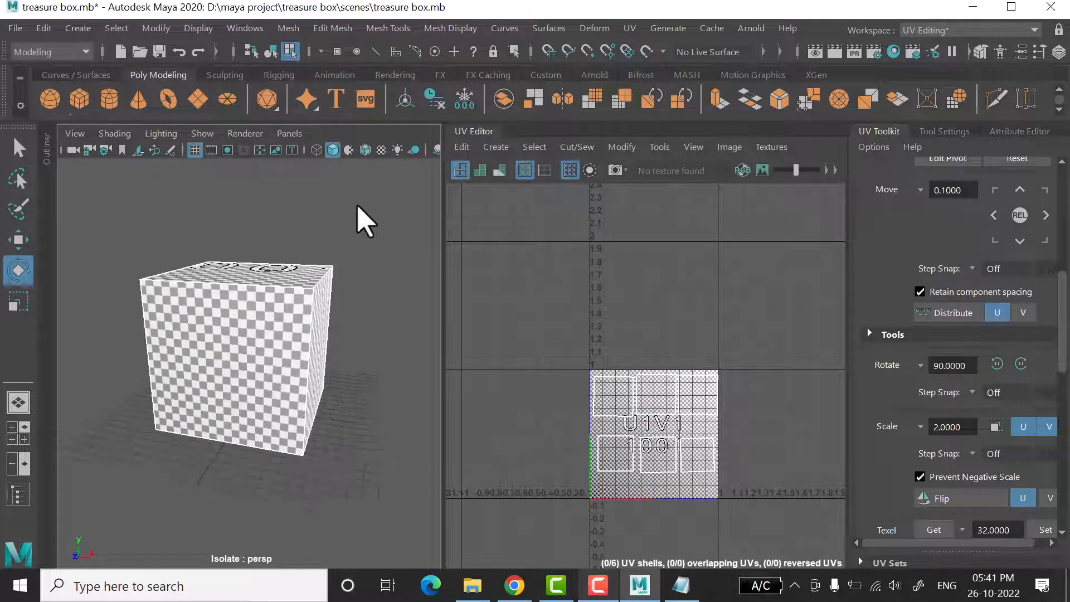
right_click_drag(357, 132, 426, 101)
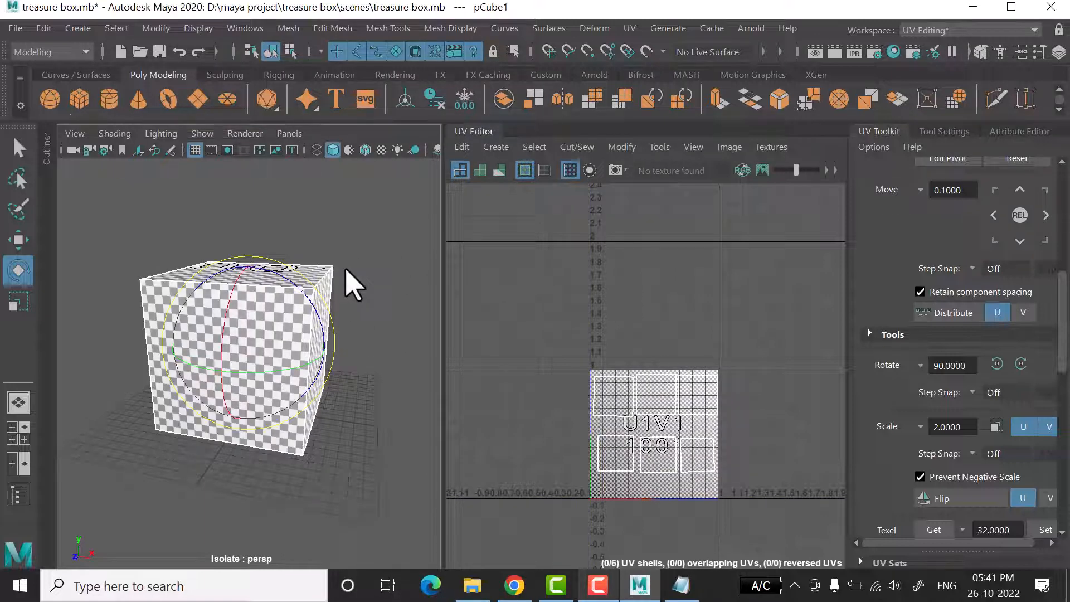
key("ctrl+1")
key("Delete")
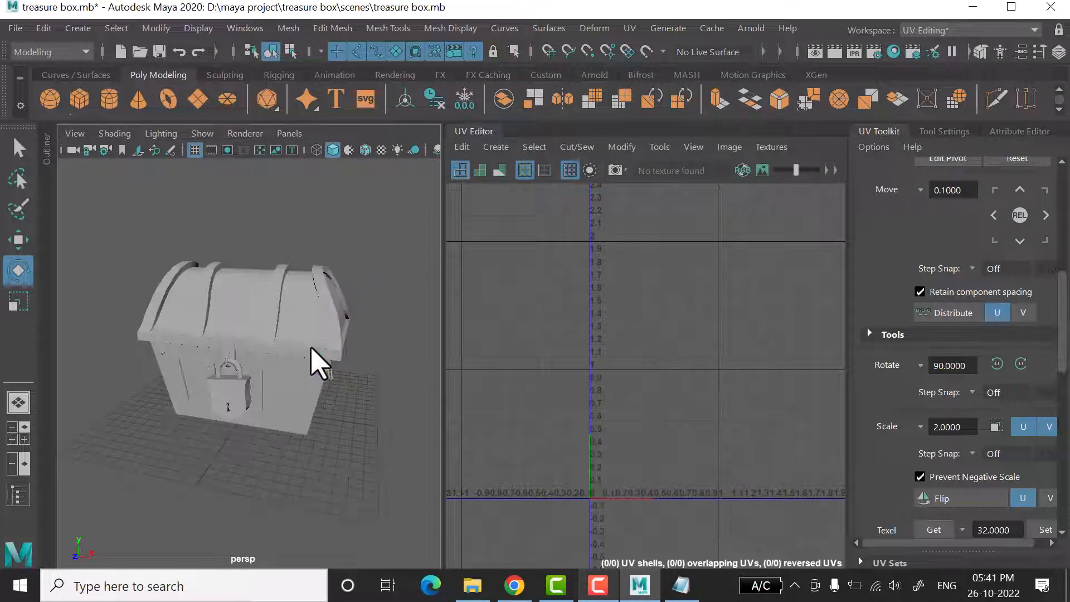
- Select all parts of the treasure chest and delete their existing UVs
left_click(301, 326)
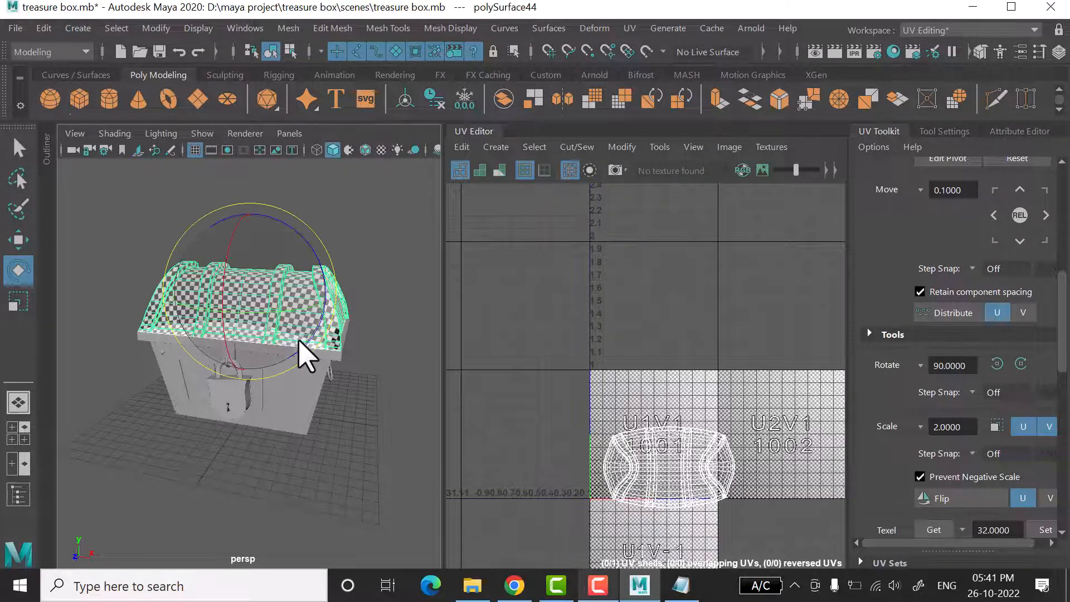
scroll(426, 329, "down", 3)
left_click(365, 239)
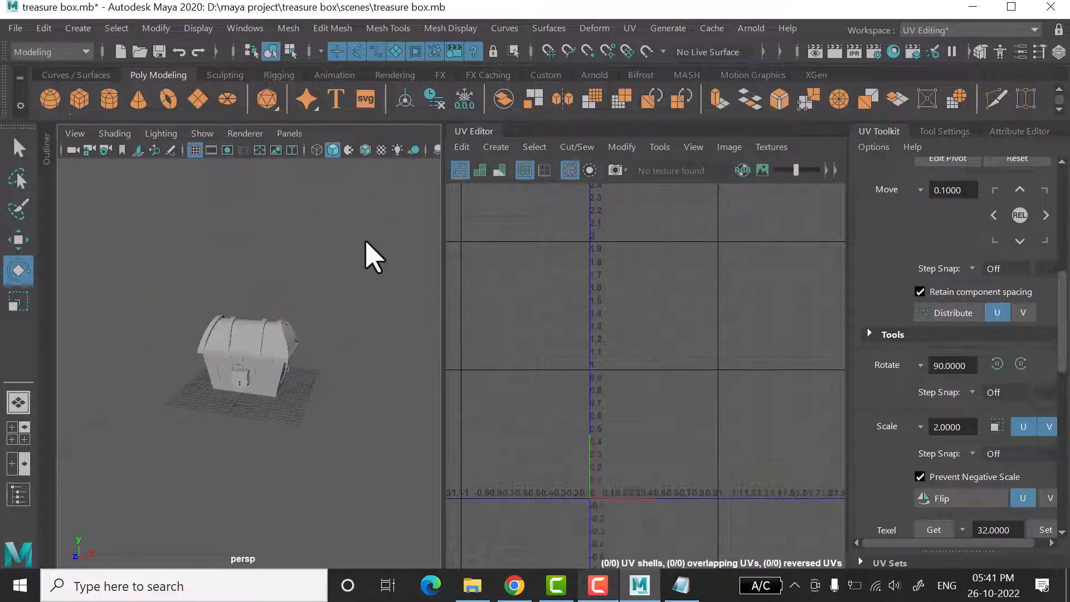
left_click_drag(365, 239, 125, 453)
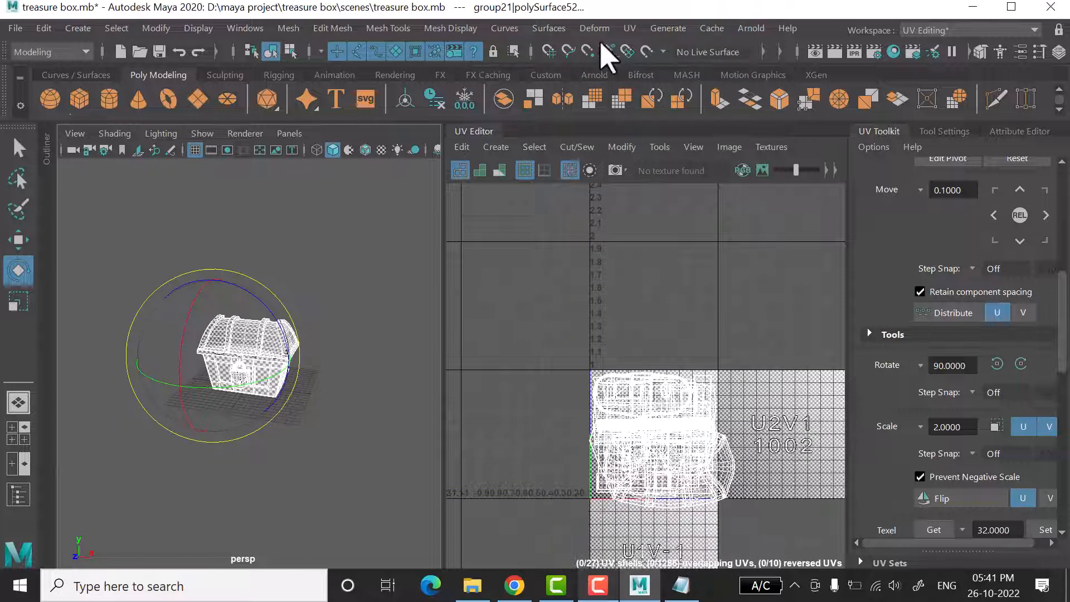
left_click(631, 29)
left_click(646, 349)
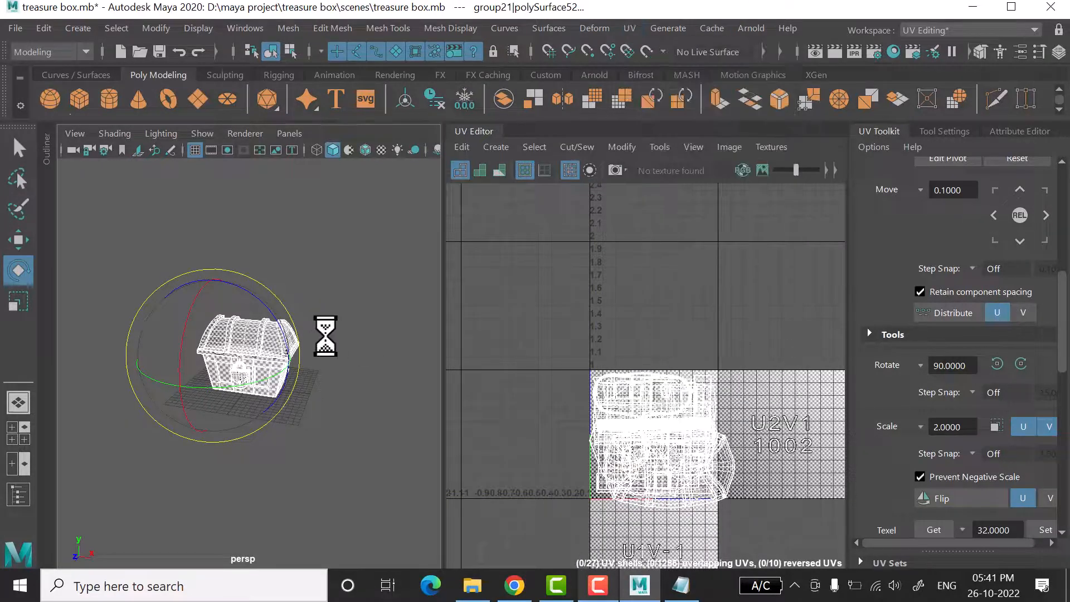
scroll(294, 358, "up", 5)
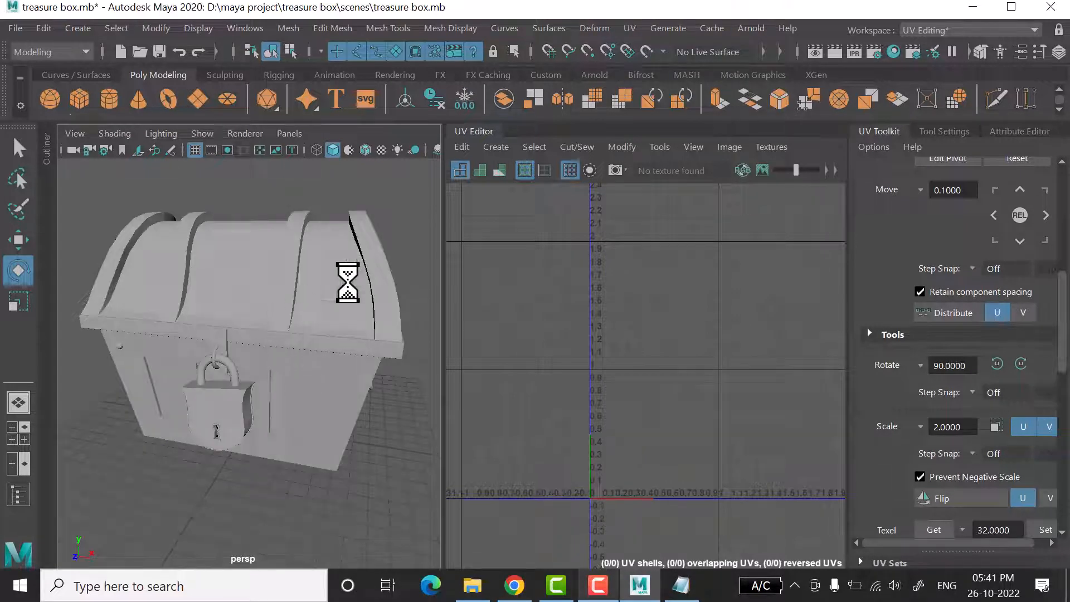
- Turn off the Checker Map for the chest's curved lid and isolate the lid in the viewport
left_click(348, 283)
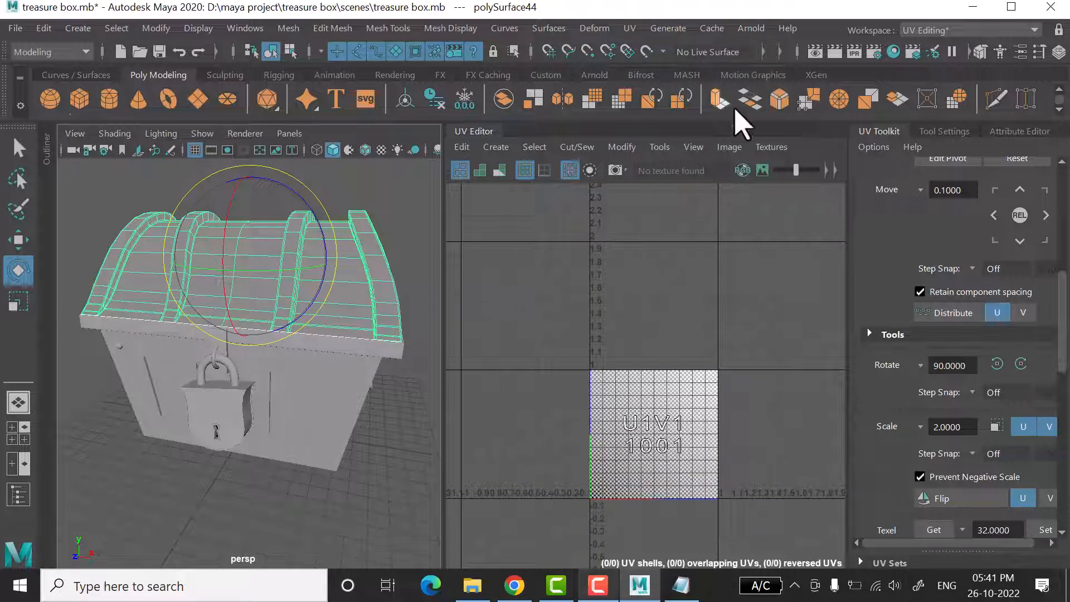
left_click(771, 147)
left_click(781, 179)
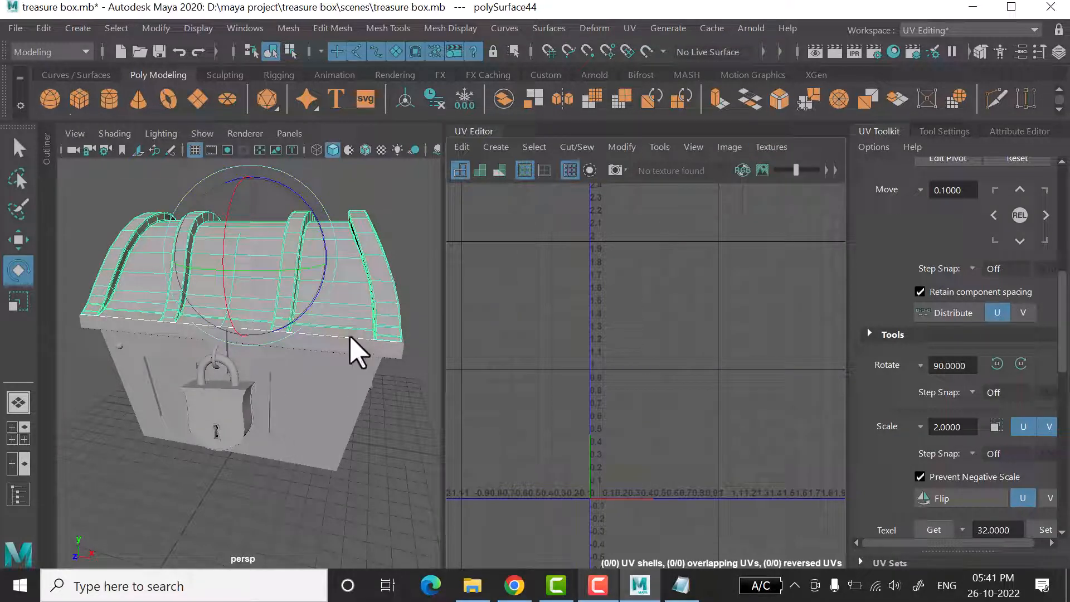
key("ctrl+1")
left_click_drag(351, 393, 322, 390, "alt")
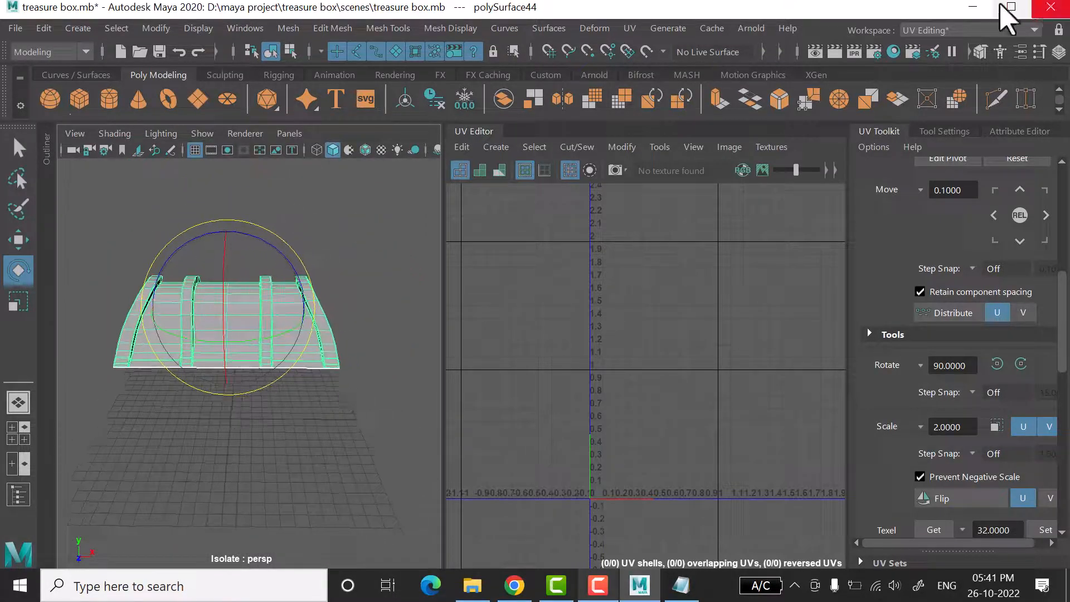
- Open treasure box.jpg in Photos, examine the enlarged lid's bands and wooden panels, and return to Maya
left_click(973, 7)
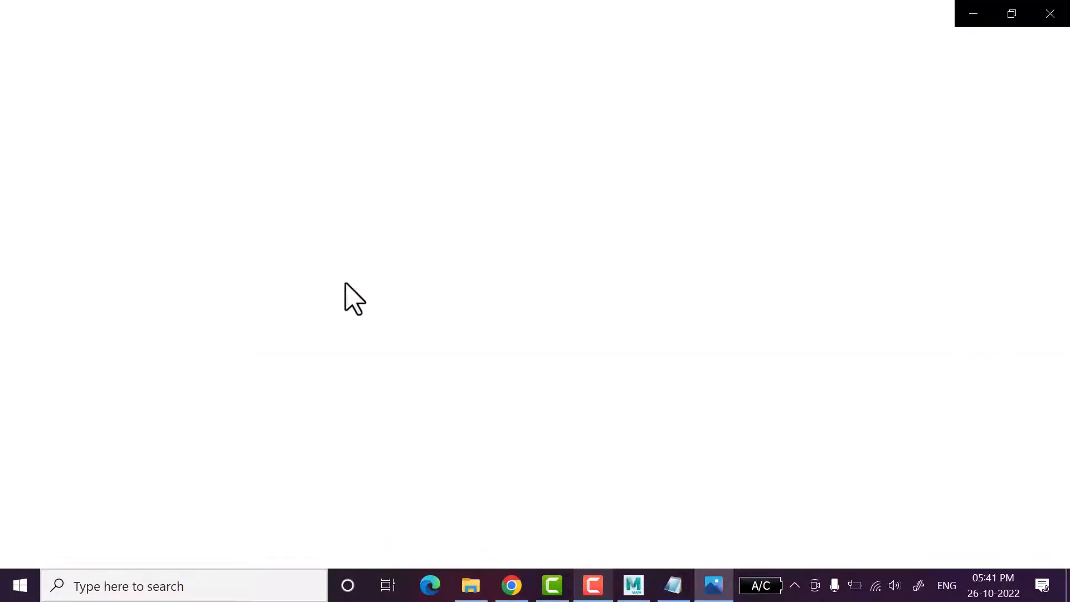
left_click(451, 48)
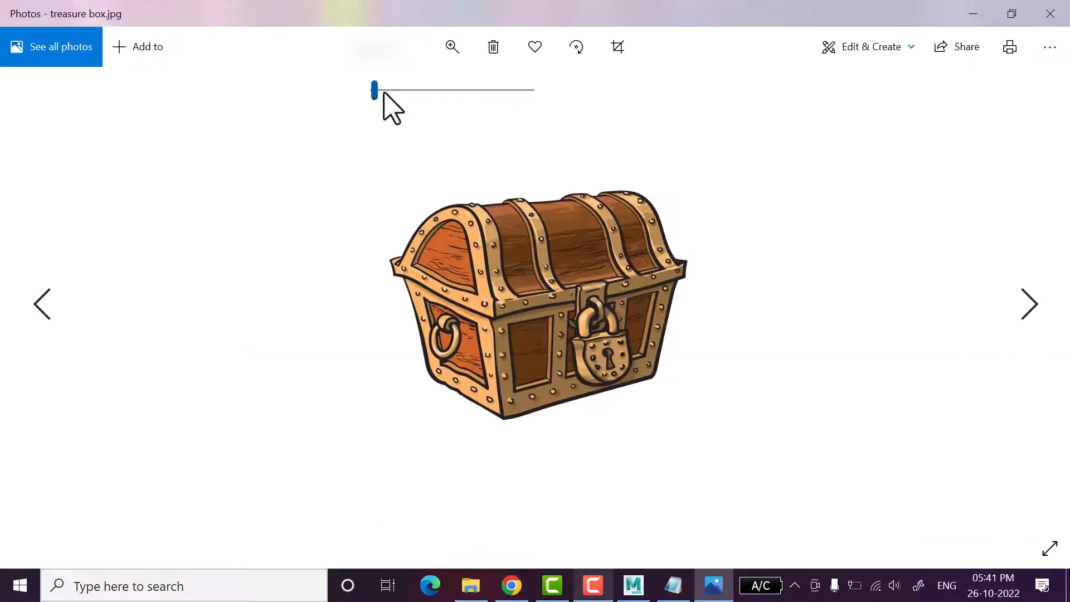
left_click_drag(383, 93, 410, 106)
scroll(423, 257, "up", 1)
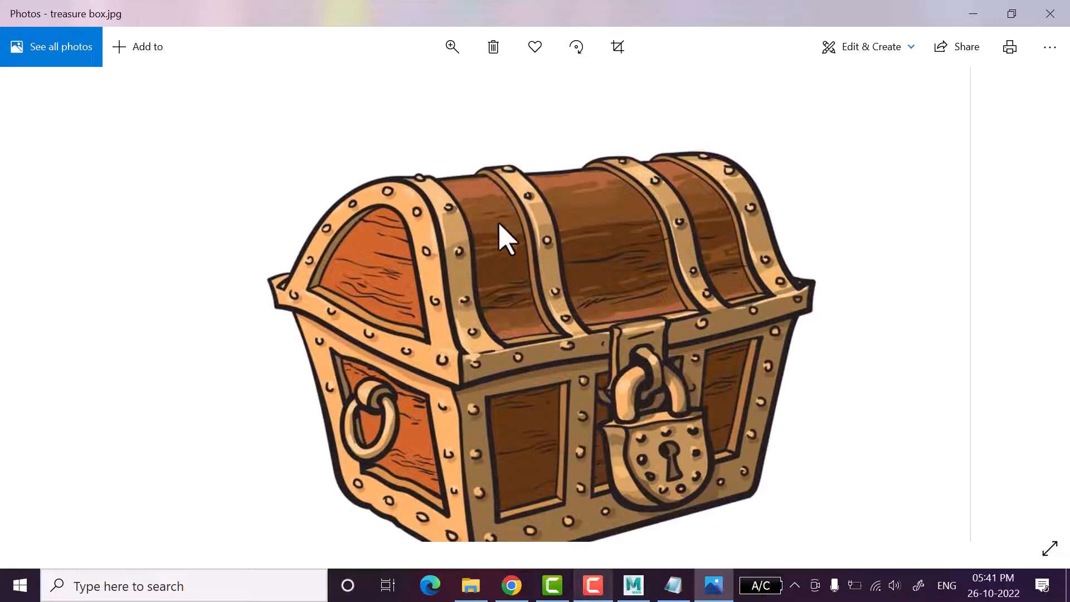
left_click(974, 14)
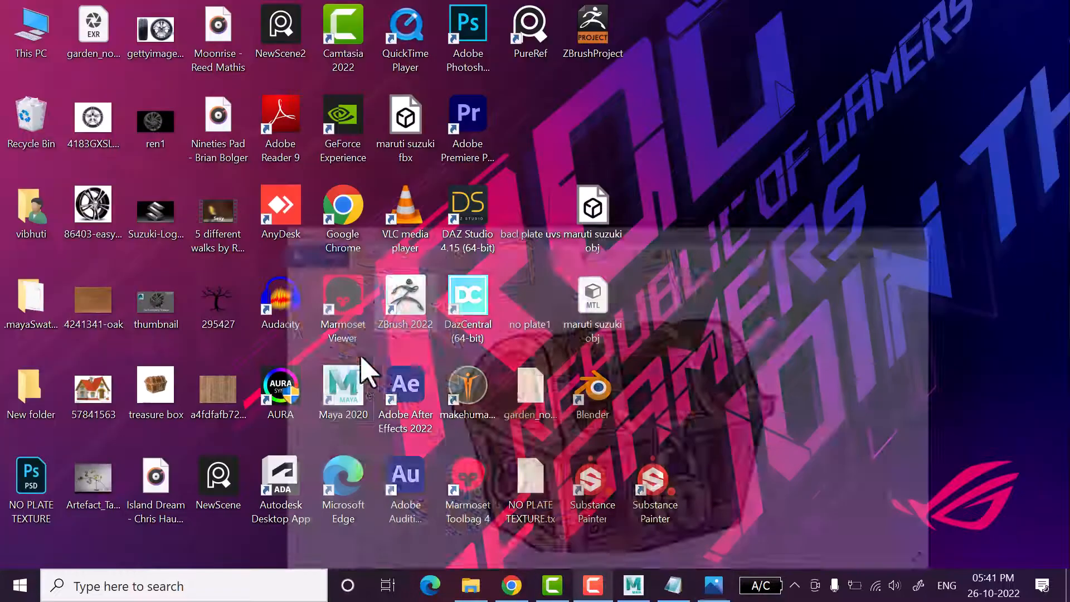
left_click(633, 586)
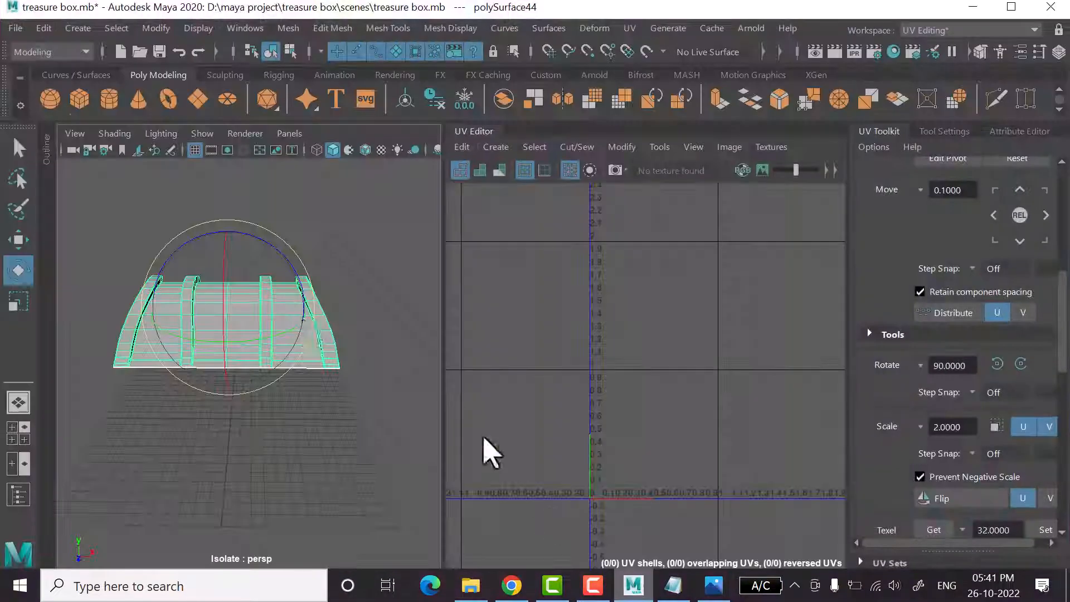
- Widen the perspective viewport beside the UV Editor to view the isolated lid's end band up close
left_click_drag(279, 375, 327, 394, "alt")
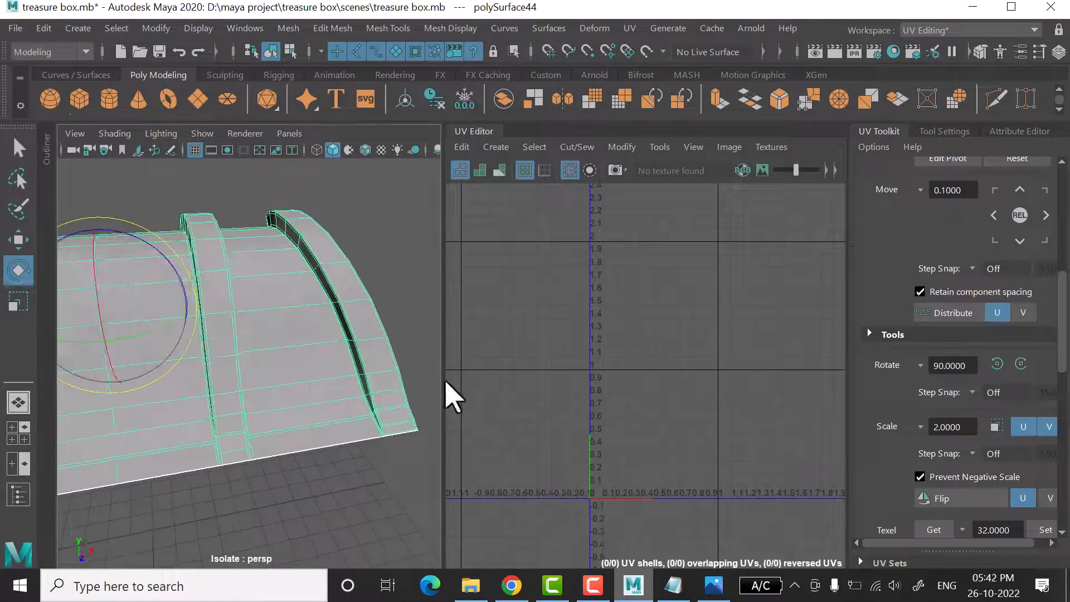
left_click_drag(449, 397, 688, 429)
left_click_drag(382, 377, 516, 411, "alt")
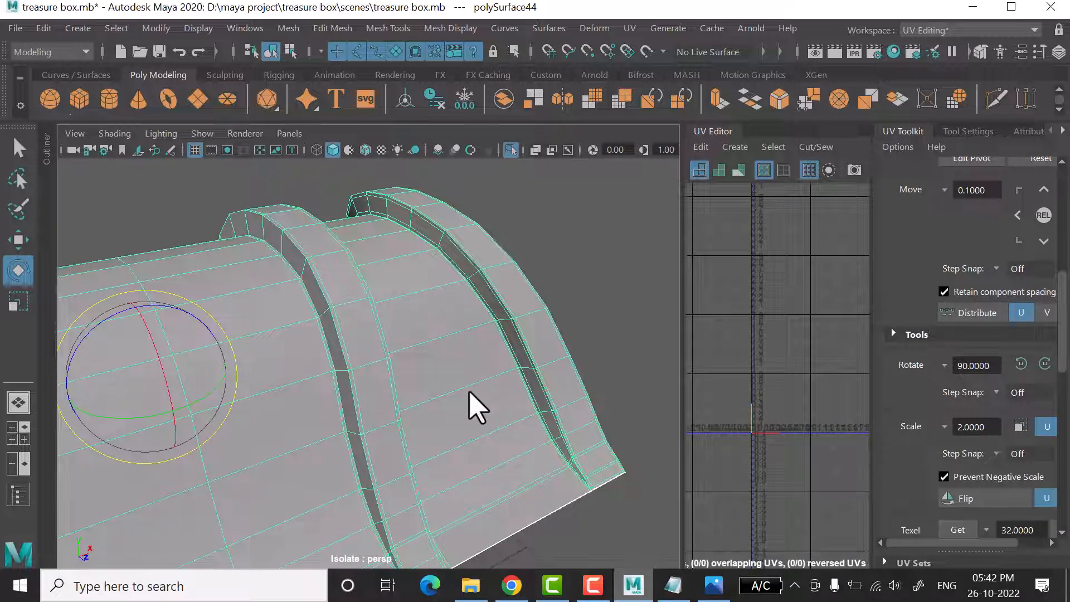
- Display the lid in smooth mesh preview and switch it to edge selection mode
key("3")
scroll(474, 392, "up", 3)
middle_click_drag(483, 388, 448, 376, "alt")
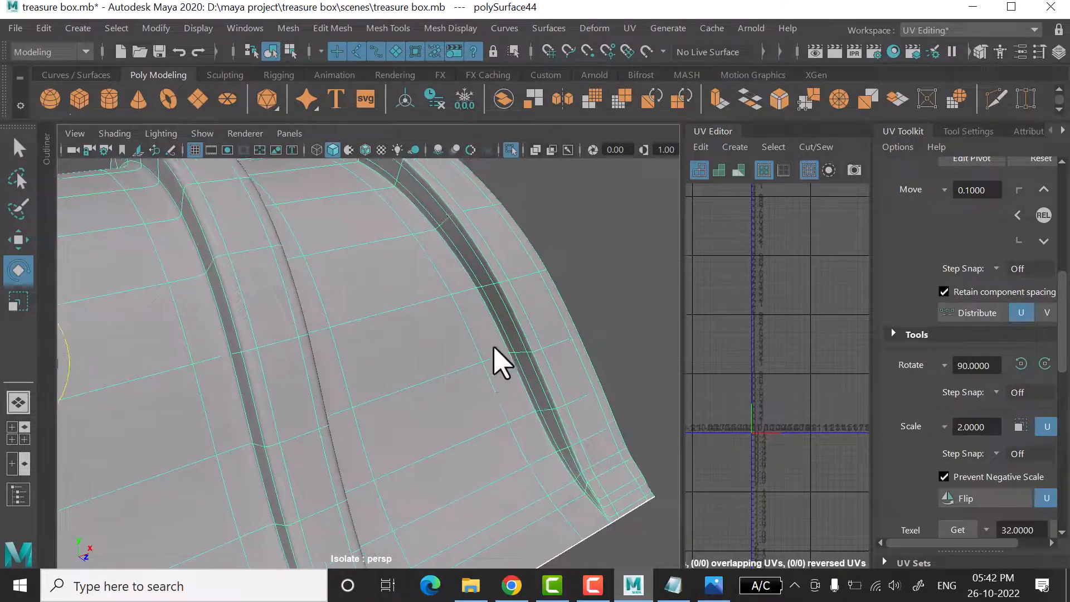
right_click_drag(495, 349, 497, 101)
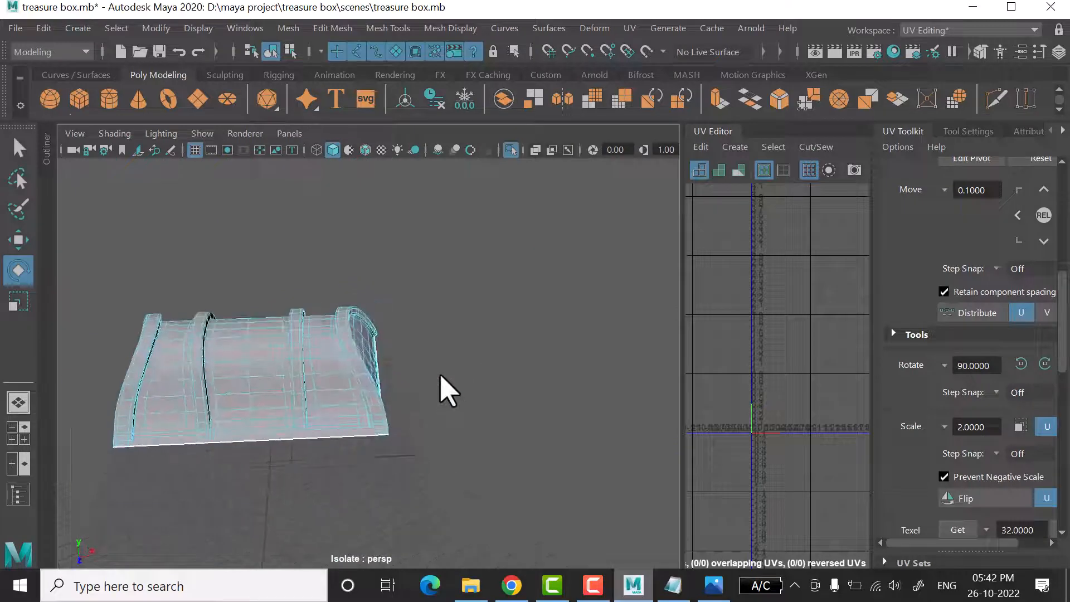
- Select the whole chest lid in object mode and create a camera-based UV projection for it
right_click_drag(477, 299, 570, 106)
left_click(587, 302)
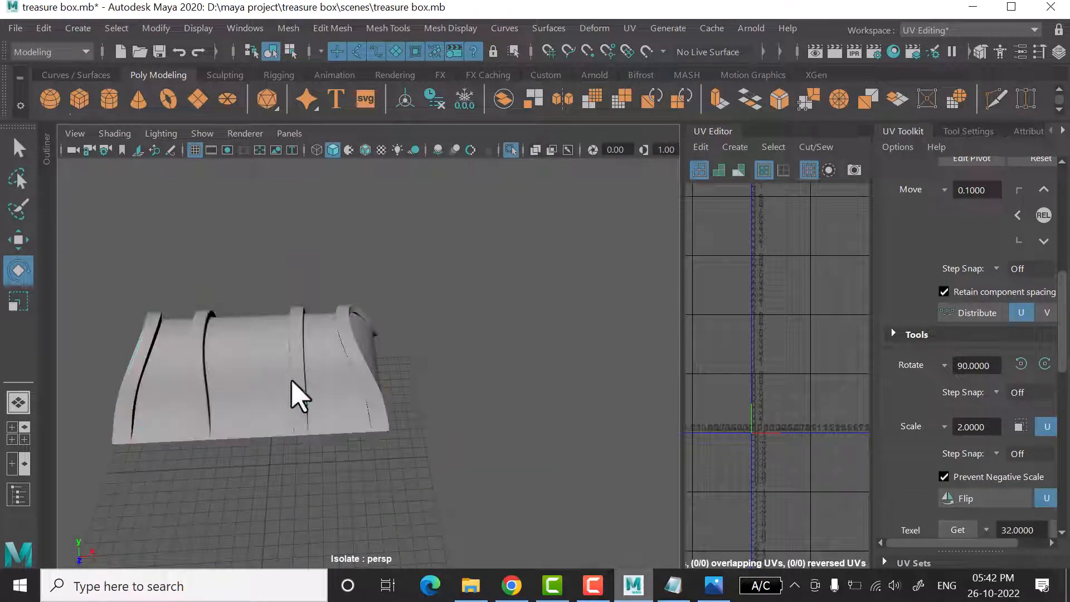
left_click(299, 396)
left_click(735, 146)
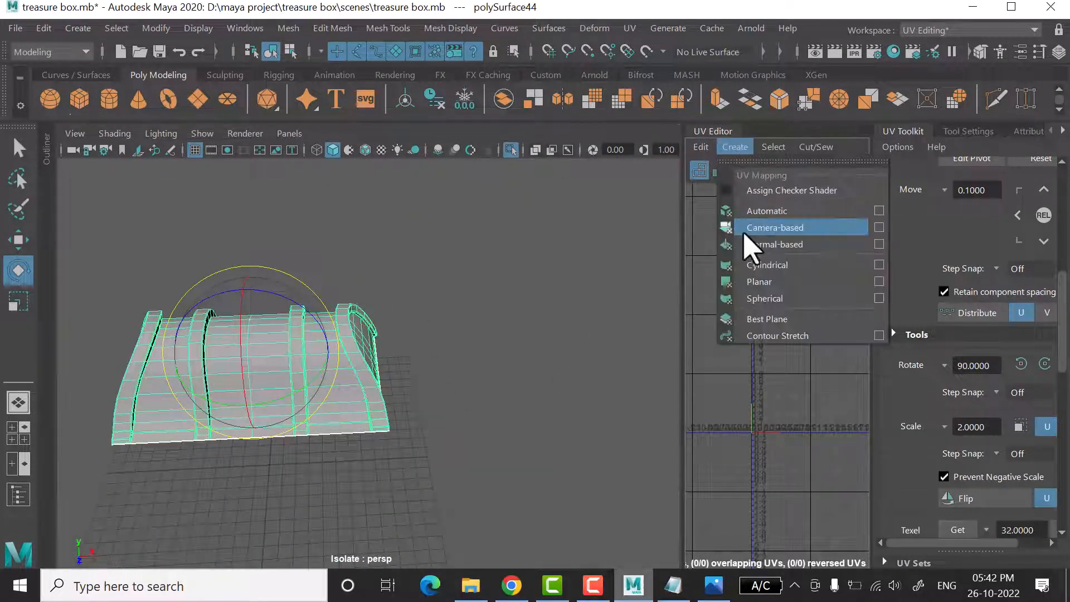
left_click(750, 242)
- In edge mode, select the edge loops bordering the lid's bands, starting with the inner border beside an end band
scroll(435, 399, "up", 5)
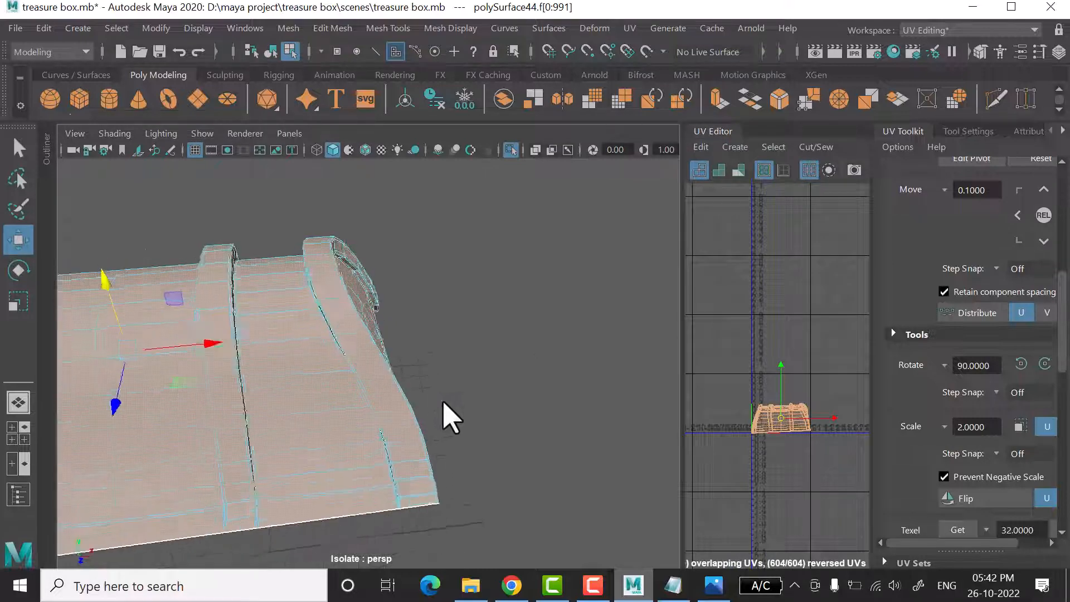
left_click_drag(443, 400, 454, 383, "alt")
right_click_drag(504, 134, 504, 86)
scroll(485, 334, "up", 4)
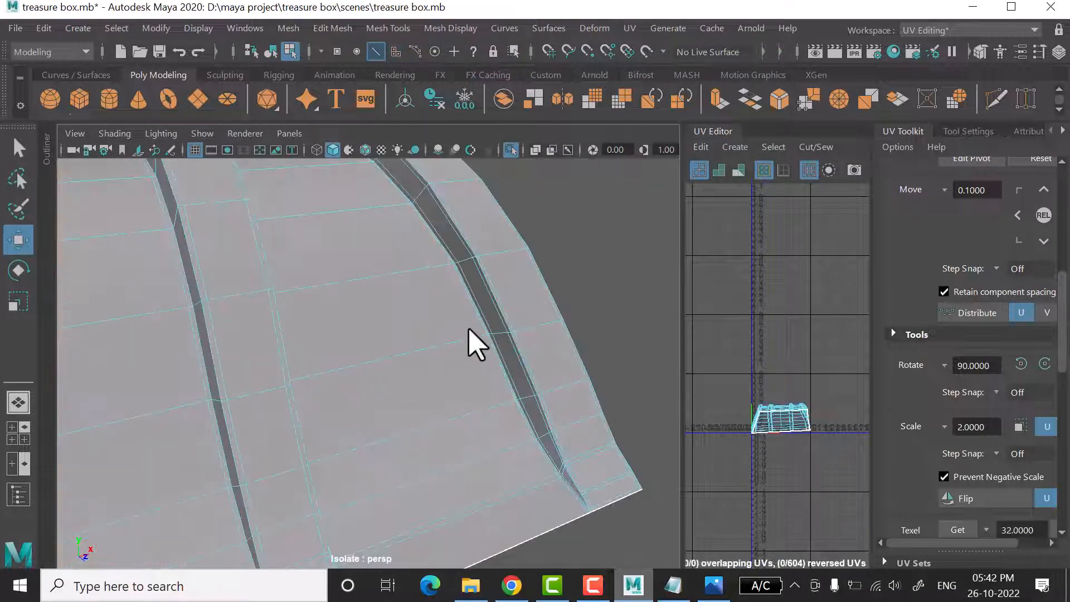
scroll(473, 351, "up", 3)
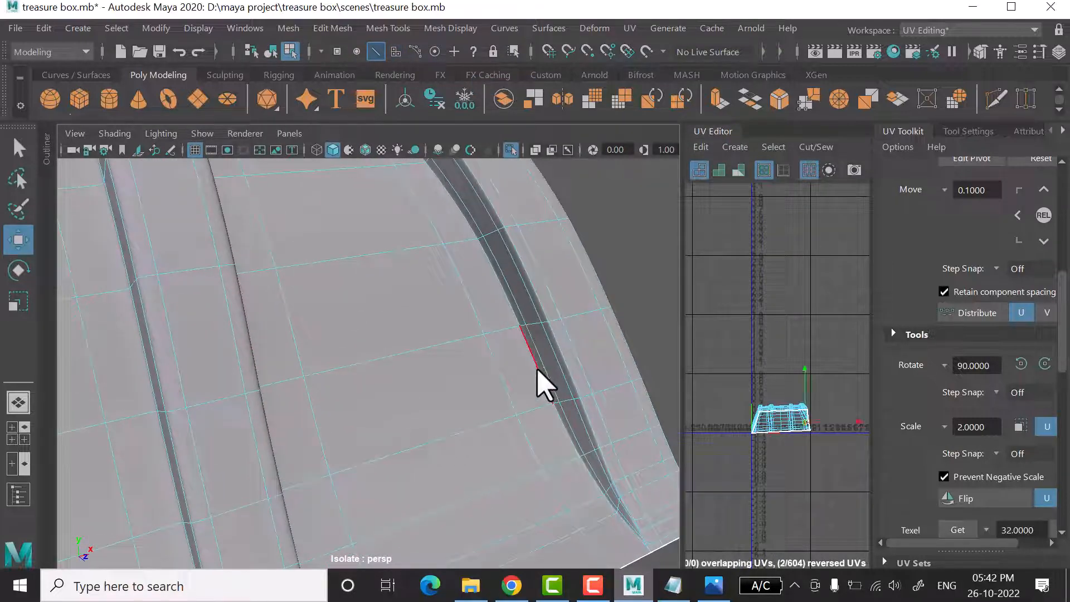
double_click(537, 370)
left_click_drag(537, 371, 267, 394, "alt")
left_click_drag(267, 440, 347, 423, "alt")
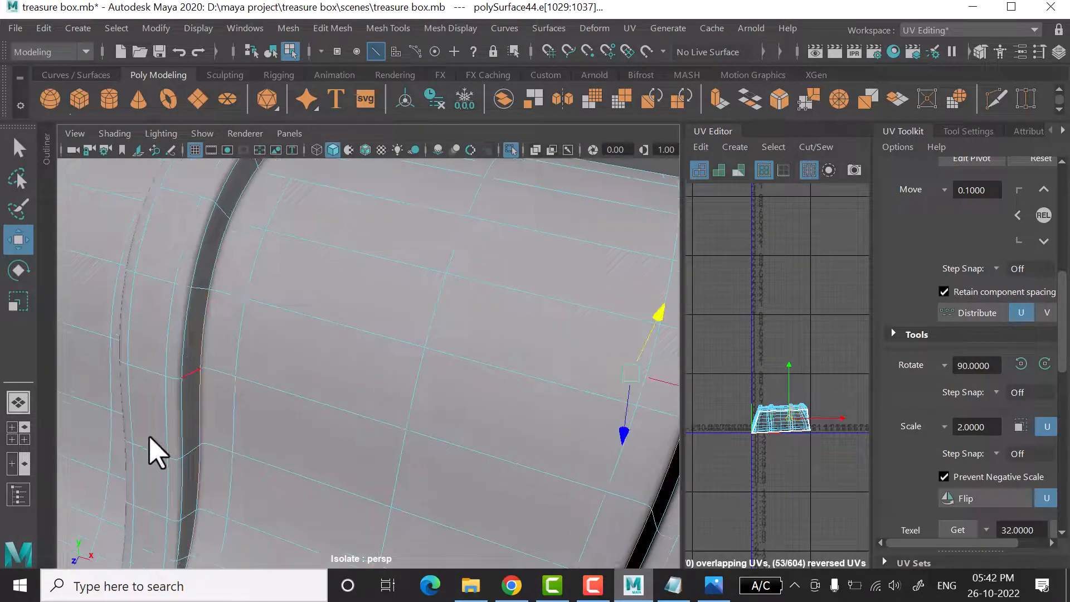
- Add the remaining edge loops where the lid's bands meet the wooden panels to the seam selection
left_click_drag(149, 438, 279, 412, "alt")
double_click(466, 329, "shift")
right_click_drag(465, 329, 389, 335, "alt")
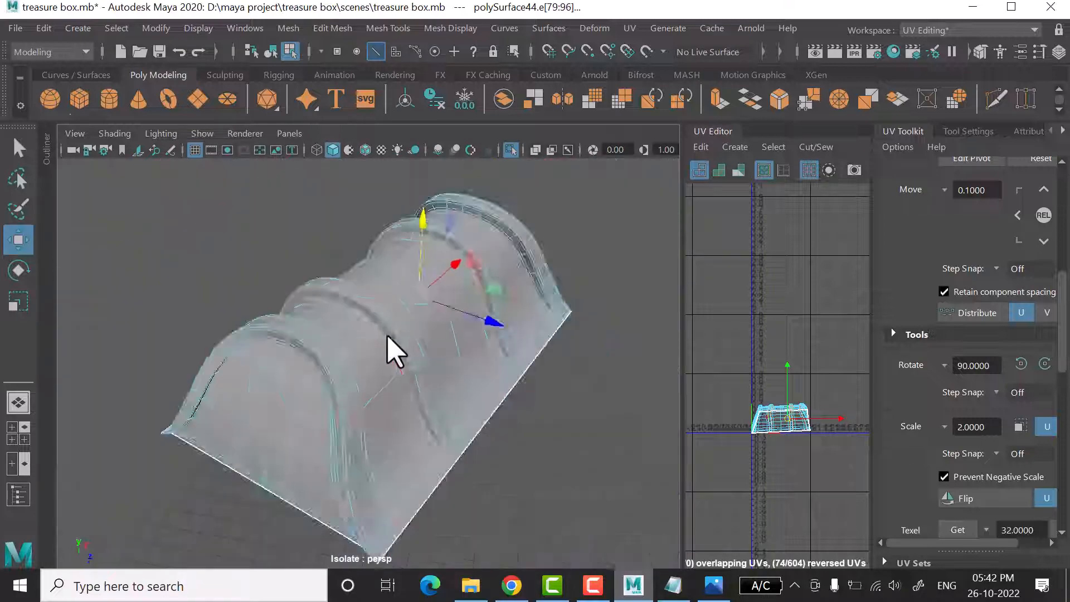
left_click_drag(388, 335, 258, 313, "alt")
middle_click_drag(101, 318, 225, 357, "alt")
right_click_drag(225, 357, 414, 381, "alt")
left_click_drag(420, 395, 365, 418, "alt")
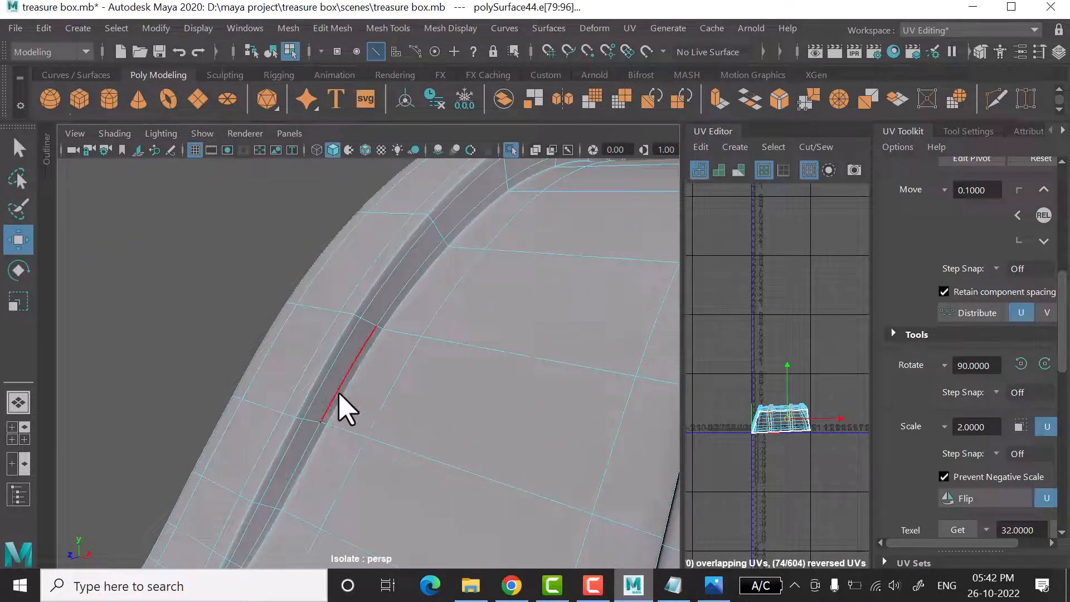
double_click(346, 413, "shift")
right_click_drag(346, 413, 310, 418, "alt")
left_click_drag(310, 418, 428, 425, "alt")
right_click_drag(428, 425, 592, 444, "alt")
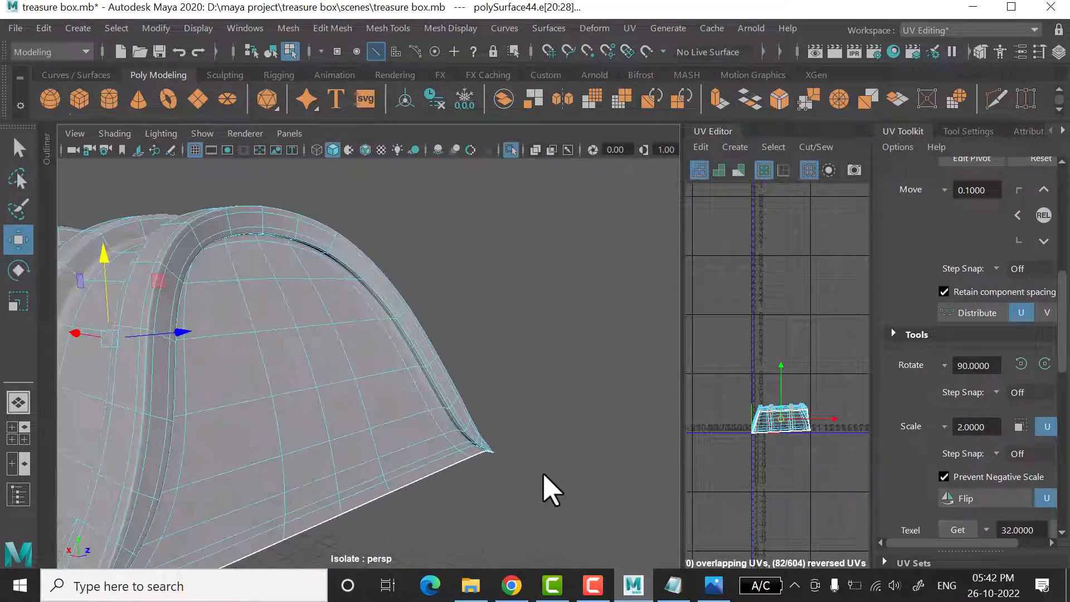
- Add the arched edge loop around the flat end panel at one end of the lid to the selection
left_click_drag(544, 473, 597, 457, "alt")
right_click_drag(429, 469, 553, 475, "alt")
left_click_drag(552, 474, 489, 485, "alt")
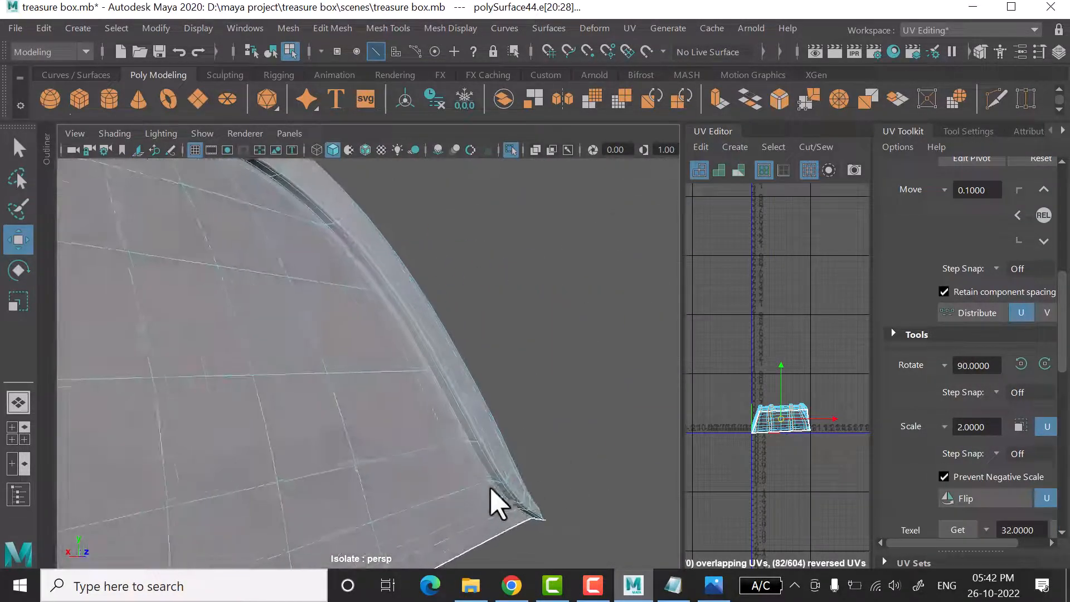
right_click_drag(490, 486, 601, 516, "alt")
left_click_drag(564, 519, 500, 461, "alt")
right_click_drag(445, 456, 407, 446, "alt")
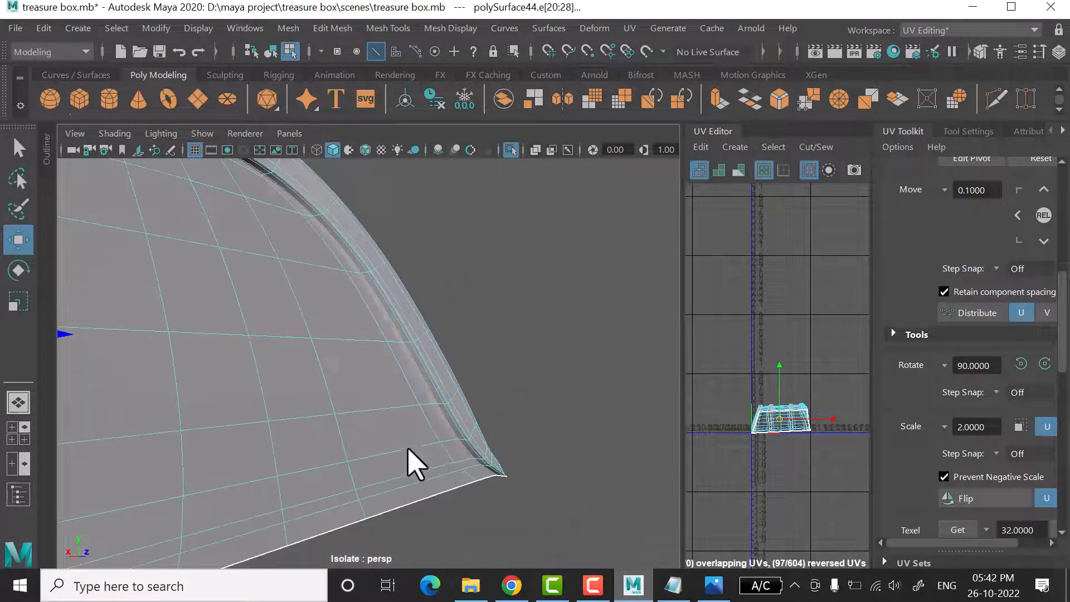
left_click_drag(406, 446, 273, 439, "alt")
right_click_drag(273, 440, 267, 444, "alt")
- Add the matching arched edge loop around the end panel at the lid's opposite end to the selection
left_click_drag(535, 441, 334, 389, "alt")
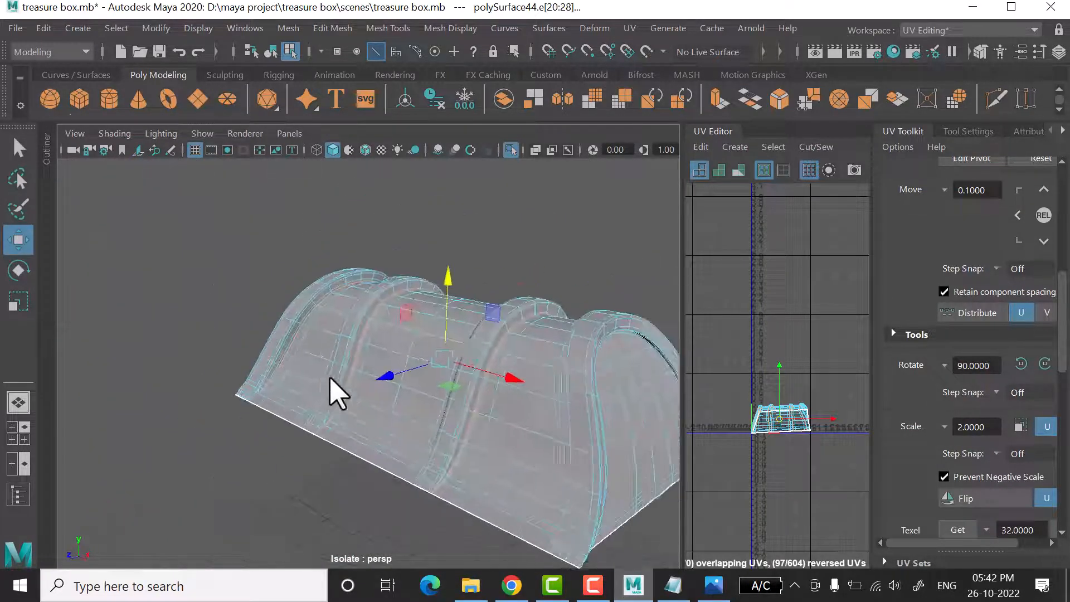
right_click_drag(334, 389, 446, 430, "alt")
left_click_drag(447, 429, 268, 406, "alt")
right_click_drag(267, 406, 333, 423, "alt")
left_click_drag(333, 412, 470, 482, "alt")
right_click_drag(471, 483, 568, 413, "alt")
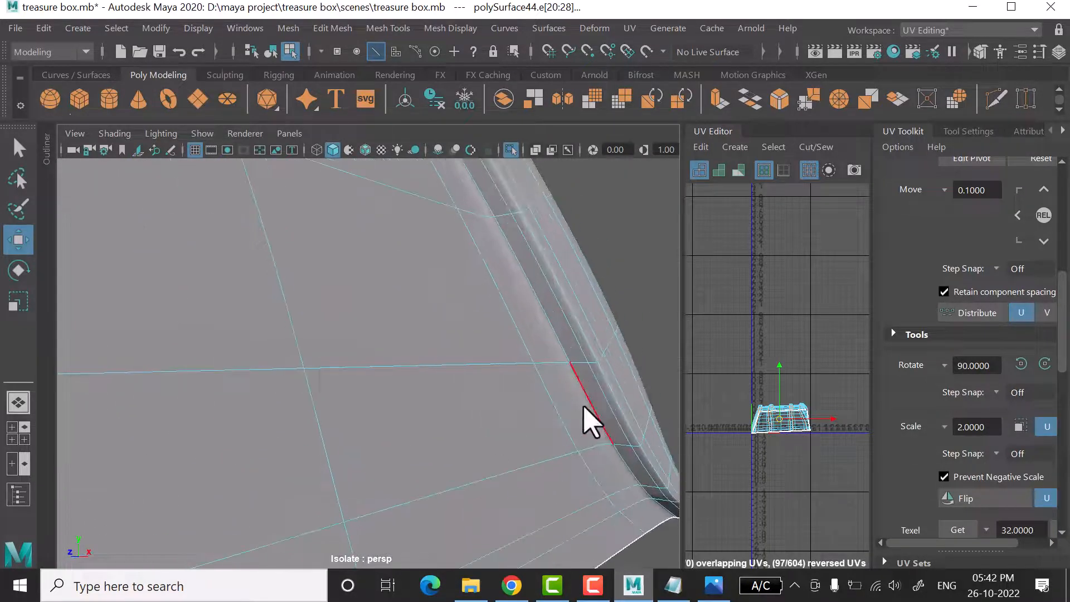
key("f")
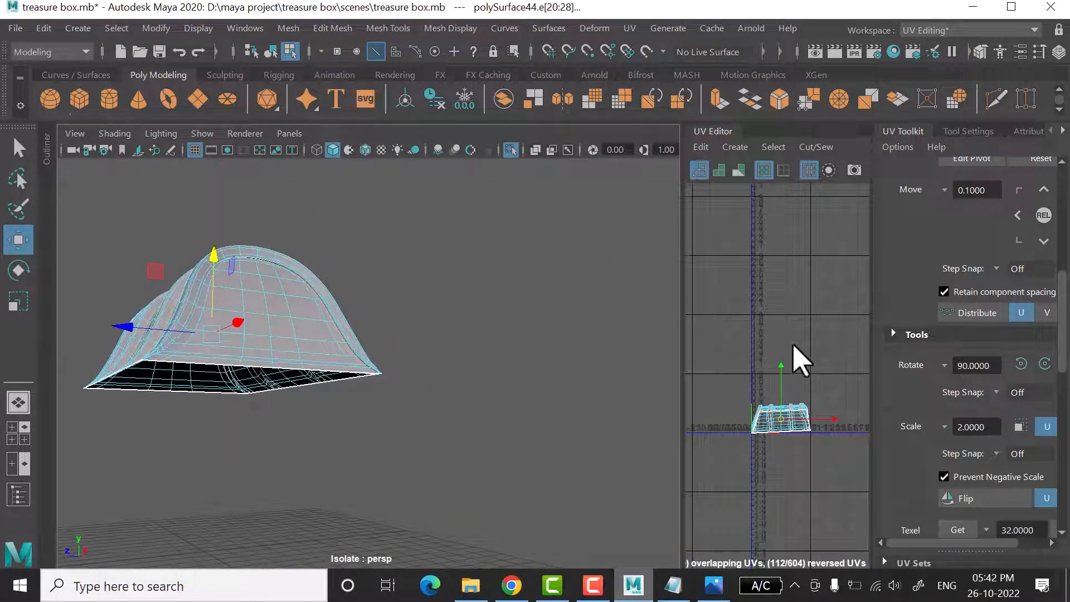
- Widen the UV Editor and cut the lid's UVs along the selected edges
left_click_drag(688, 429, 528, 433)
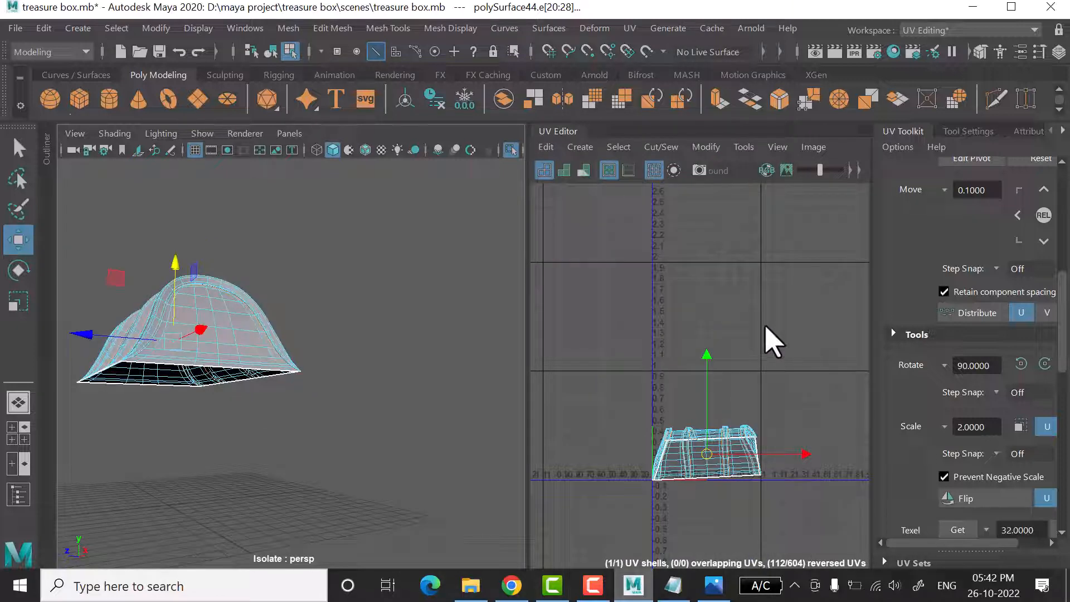
right_click_drag(767, 324, 788, 284, "shift")
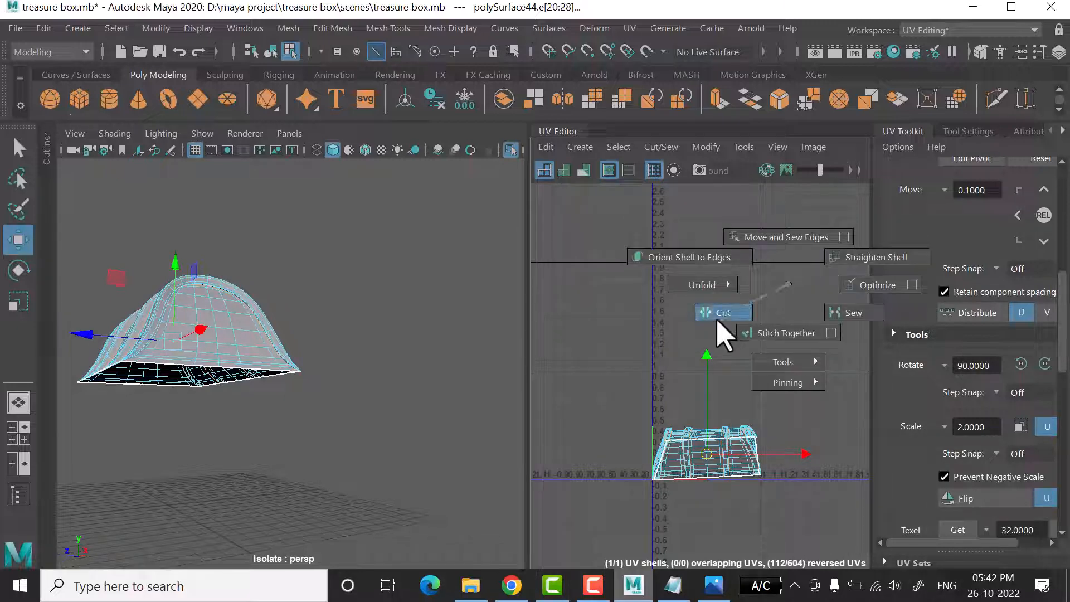
right_click_drag(724, 335, 722, 336, "shift")
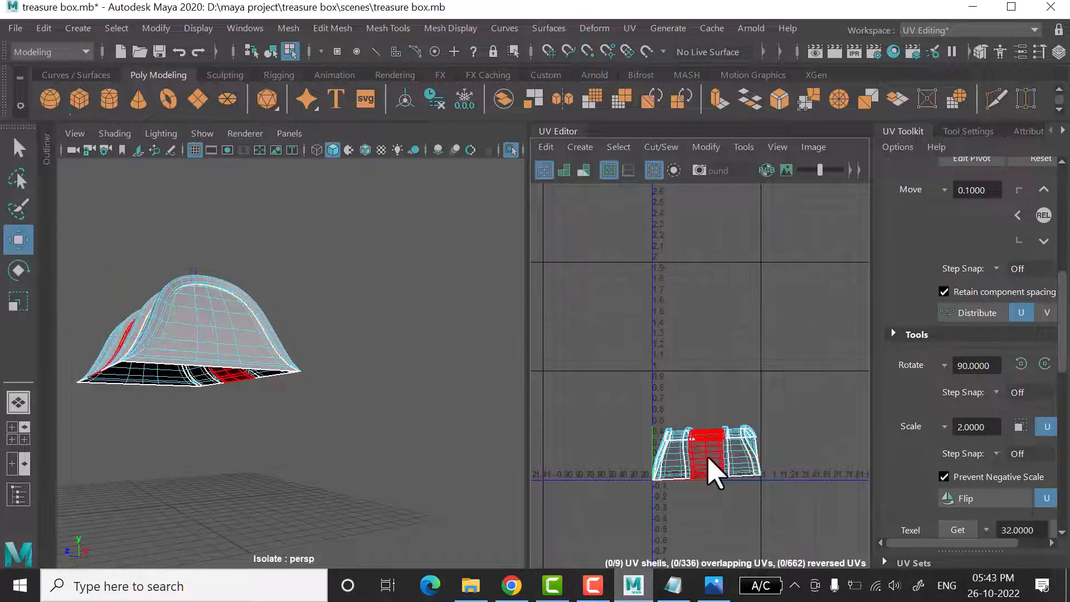
- Move the three panel shells and one band shell apart from the other cut shells in the UV Editor
left_click(715, 471)
left_click_drag(709, 466, 722, 322)
left_click(746, 456)
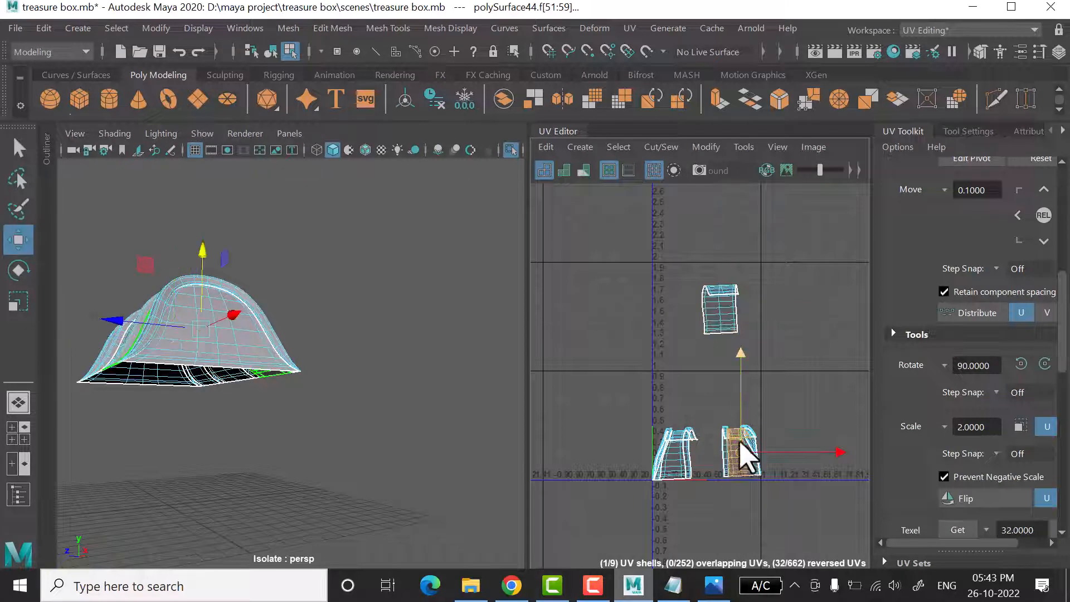
left_click_drag(755, 437, 783, 298)
left_click(753, 453)
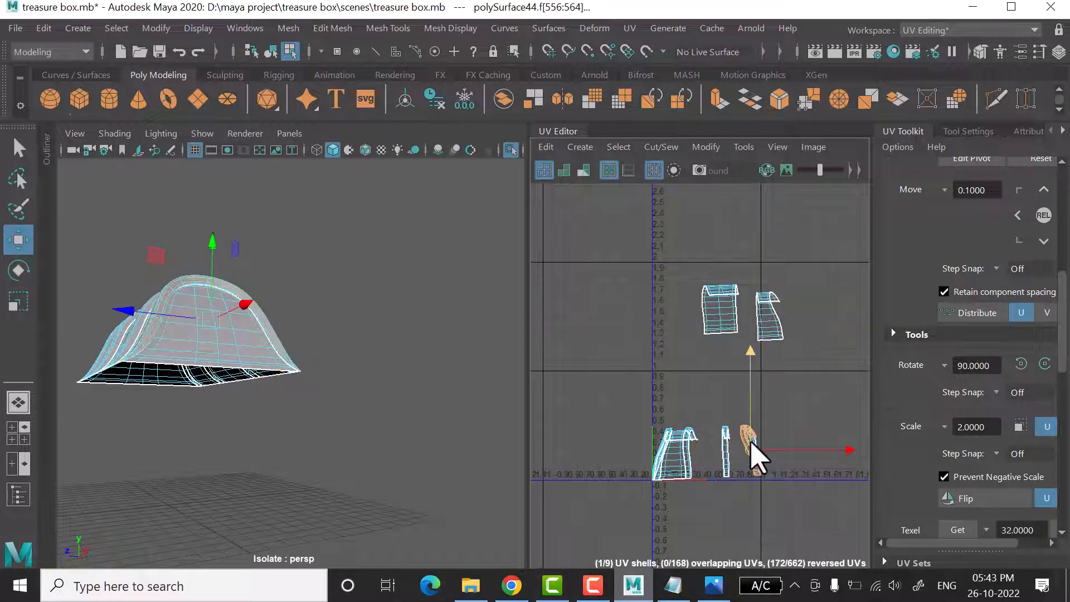
left_click_drag(754, 453, 649, 359)
left_click(687, 467)
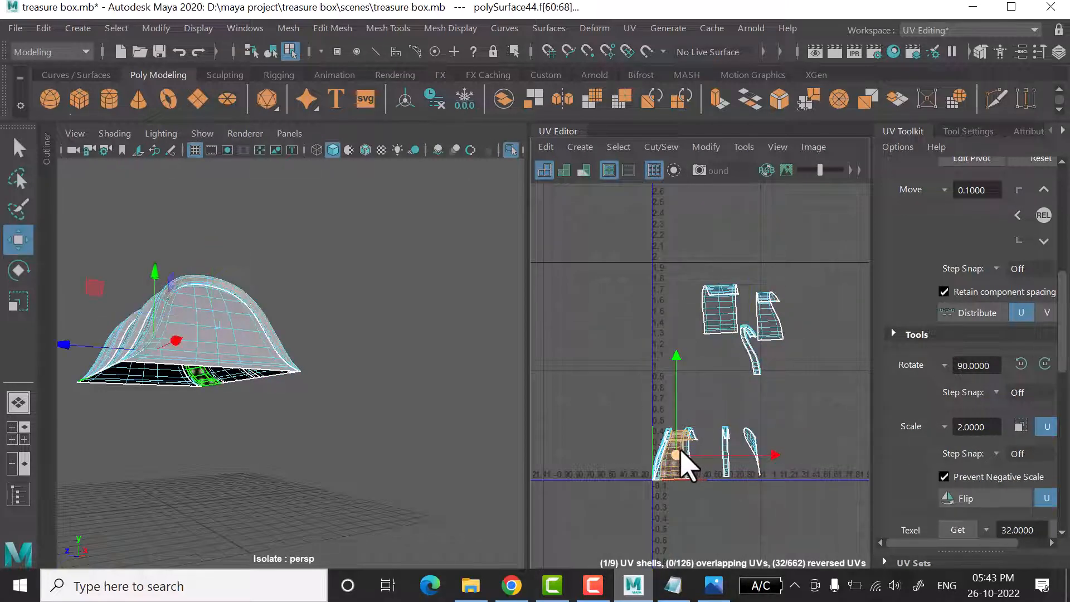
left_click_drag(685, 467, 628, 379)
- Select all of the lid's UVs, unfold them, and widen the UV Editor to show every shell
scroll(697, 334, "up", 3)
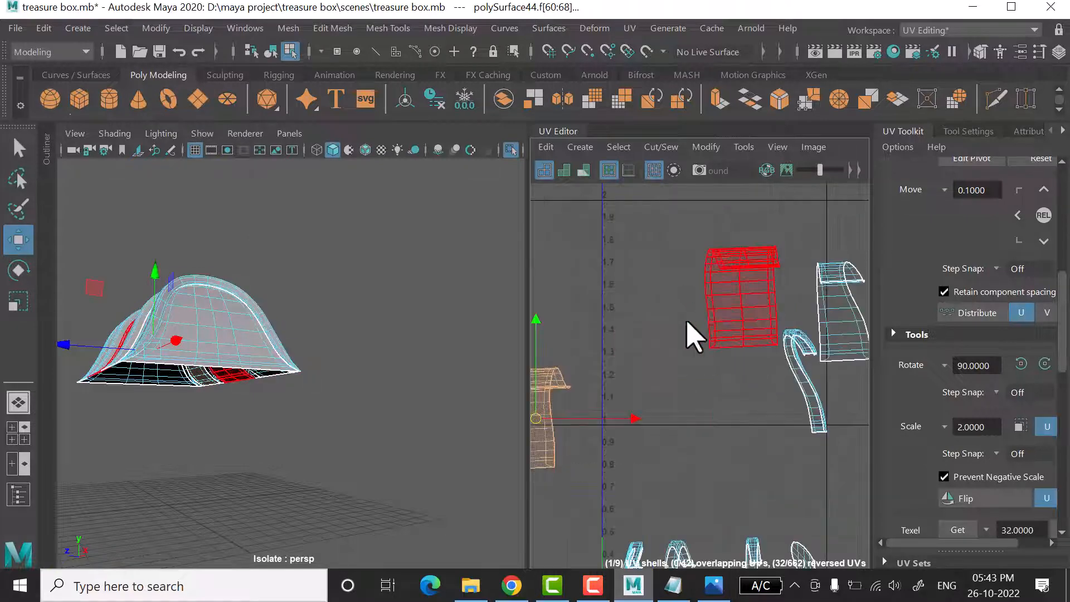
scroll(761, 334, "down", 3)
right_click_drag(798, 295, 876, 268)
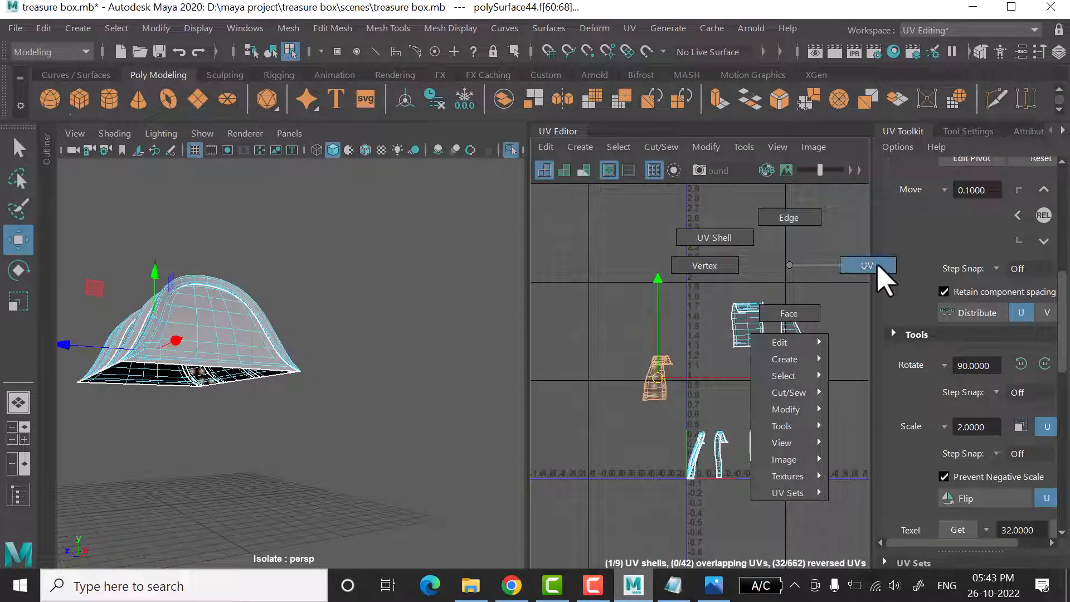
scroll(836, 332, "down", 3)
left_click_drag(636, 479, 632, 468)
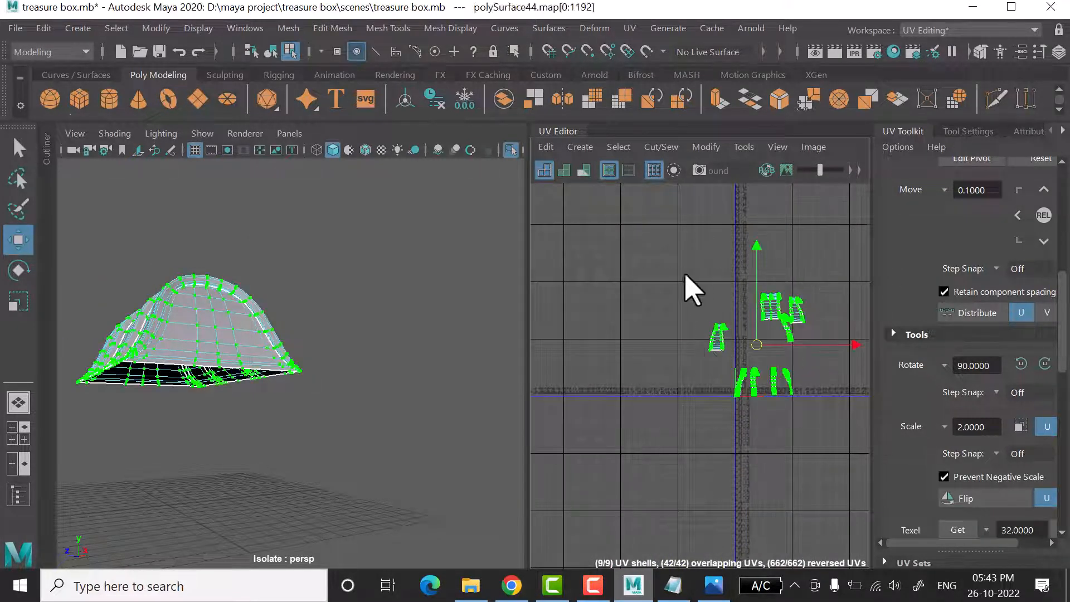
right_click_drag(684, 301, 477, 279, "shift")
left_click(605, 363)
scroll(607, 358, "up", 4)
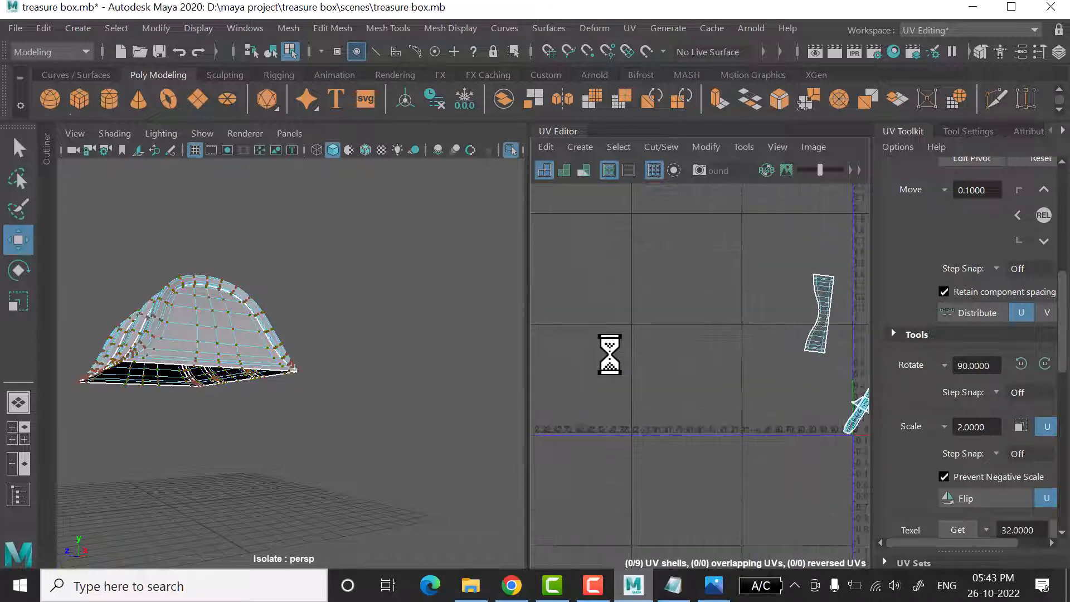
middle_click_drag(674, 300, 536, 338, "alt")
left_click_drag(527, 357, 358, 356)
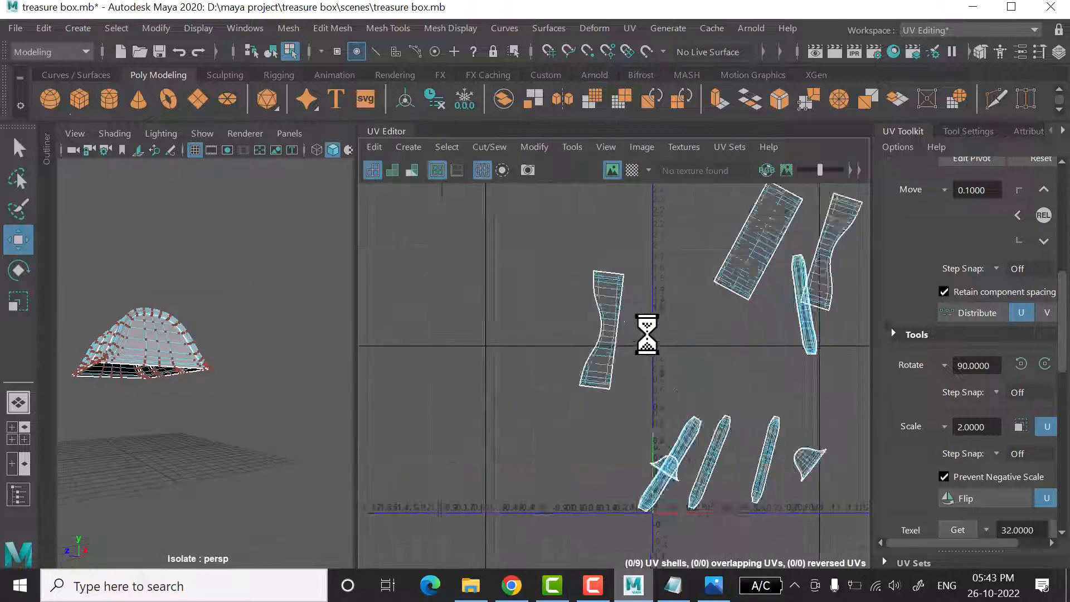
- Turn on the Checker Map, examine the pattern across the lid's bands and panels, and turn it off
left_click(684, 146)
left_click(675, 178)
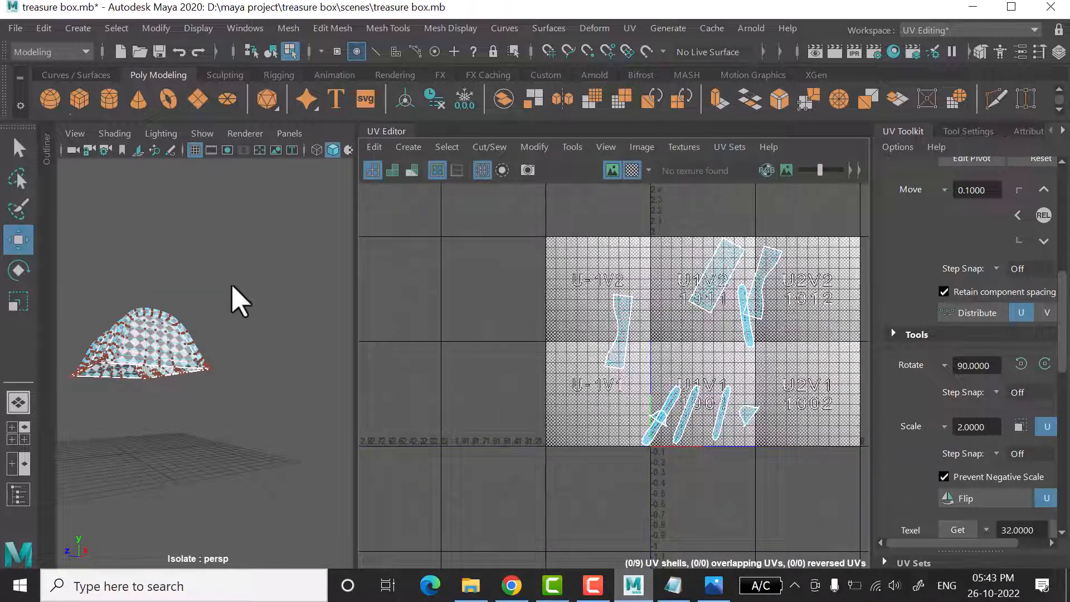
left_click_drag(182, 310, 243, 325, "alt")
scroll(277, 368, "up", 5)
left_click_drag(281, 384, 440, 418, "alt")
left_click(631, 170)
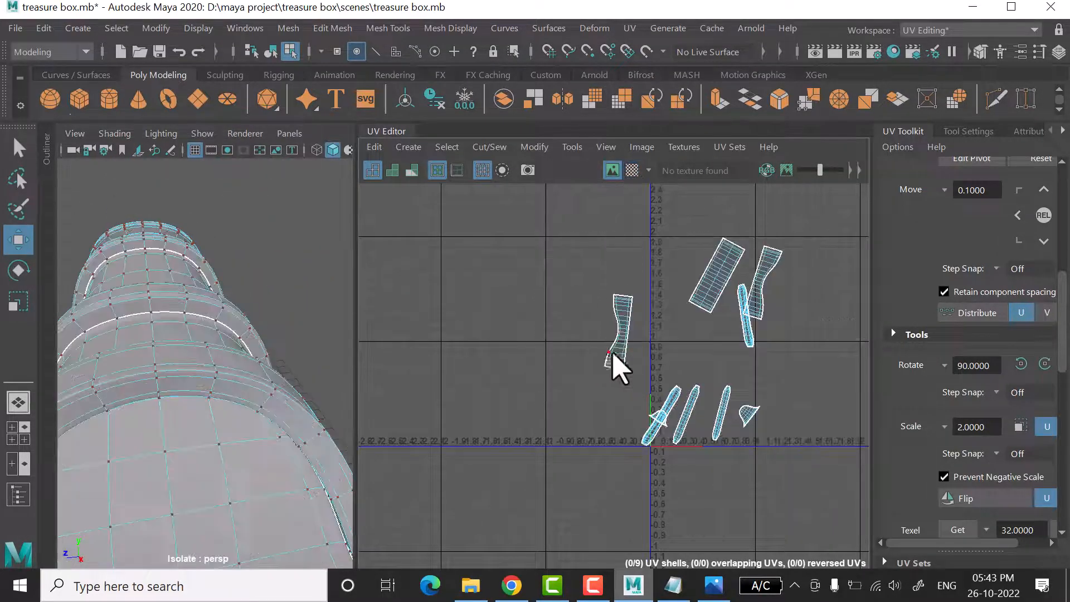
- Select all of the lid's UVs and lay out the shells within the 0-1 UV tile
scroll(614, 363, "down", 3)
right_click_drag(651, 299, 730, 303)
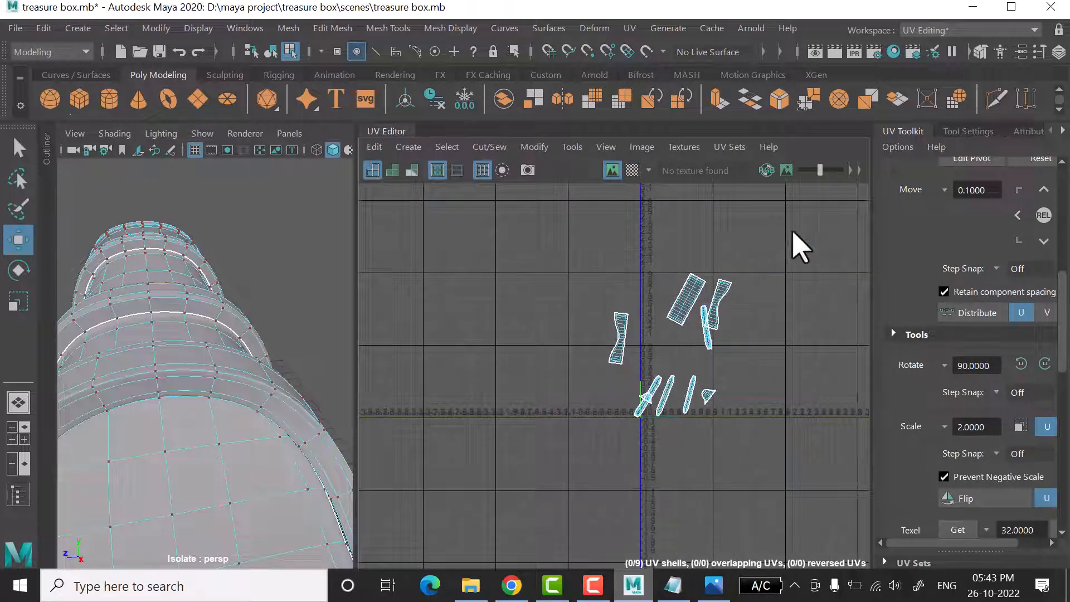
left_click_drag(801, 239, 607, 474)
scroll(915, 466, "down", 10)
scroll(934, 511, "down", 5)
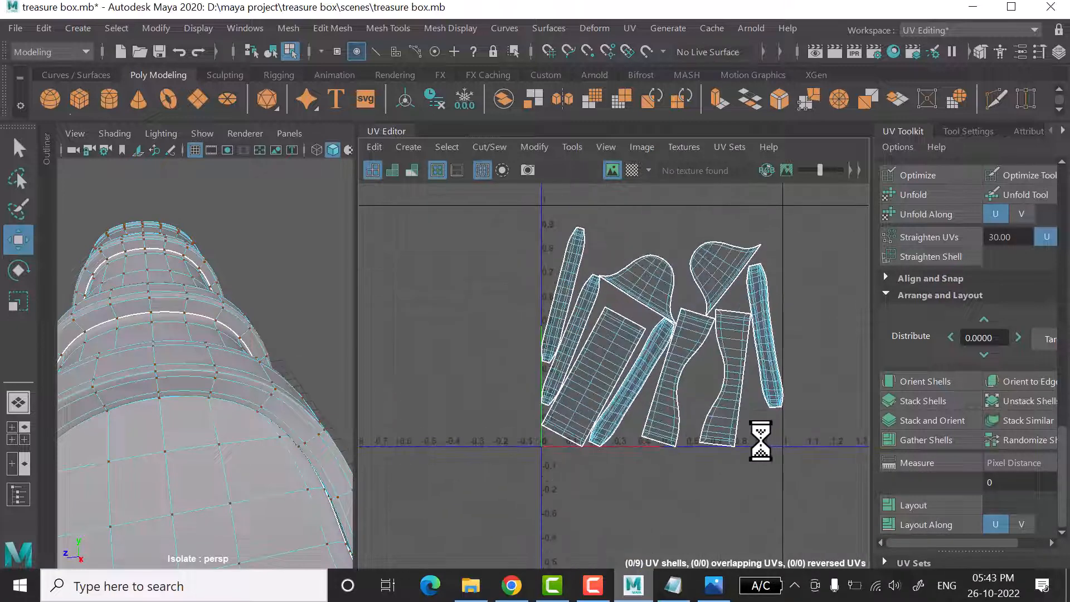
- Select the rectangular panel's UV shell with the Rotate tool active and turn on shaded UV display
right_click_drag(592, 361, 548, 333)
left_click(587, 387)
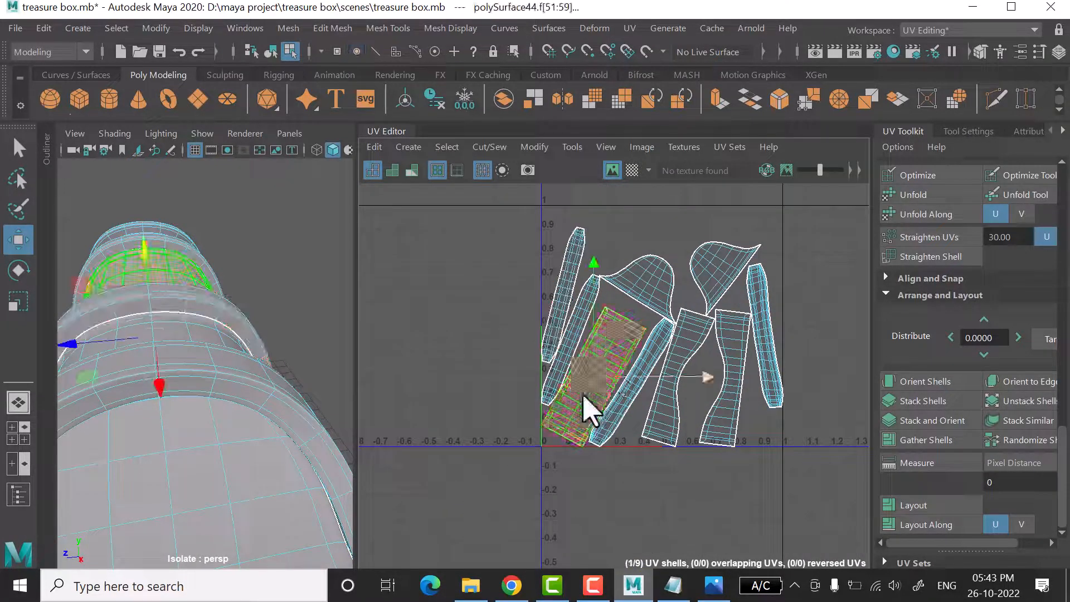
middle_click_drag(577, 370, 591, 415, "alt")
key("e")
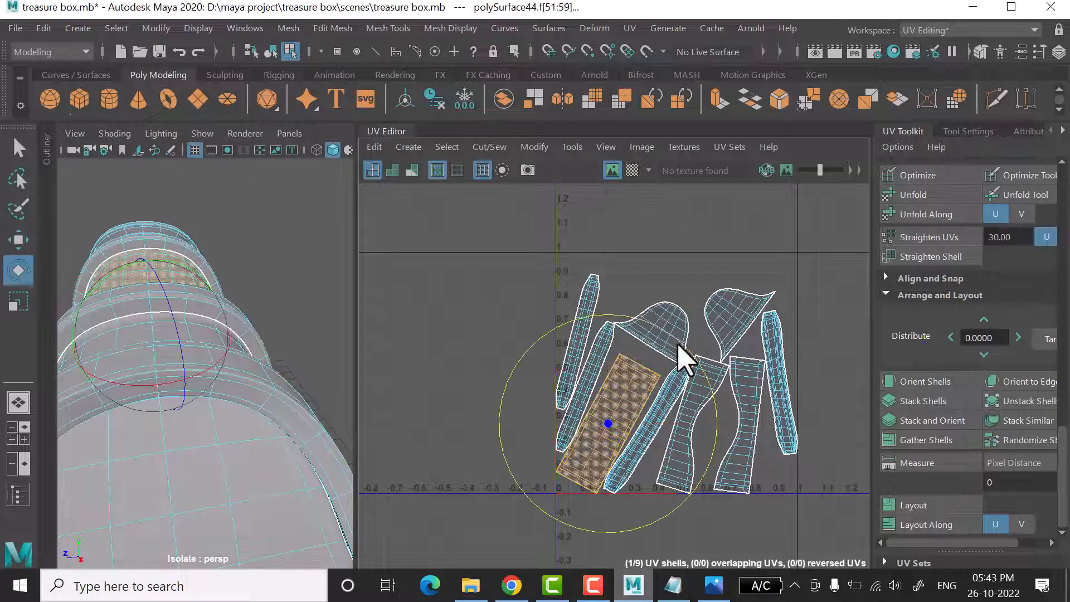
scroll(1048, 346, "up", 1)
scroll(1036, 335, "up", 6)
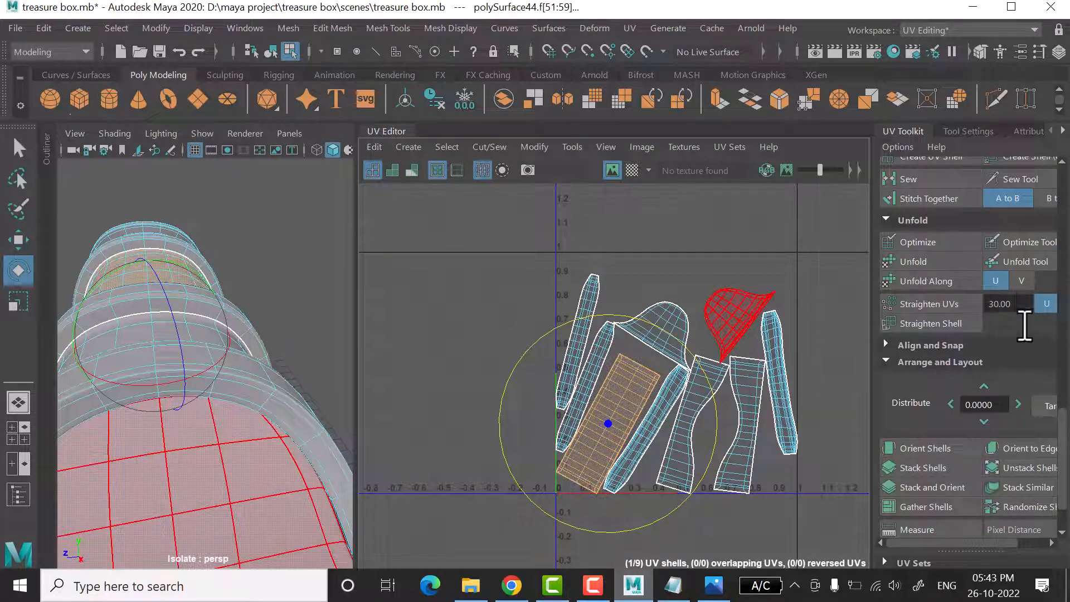
scroll(998, 245, "up", 2)
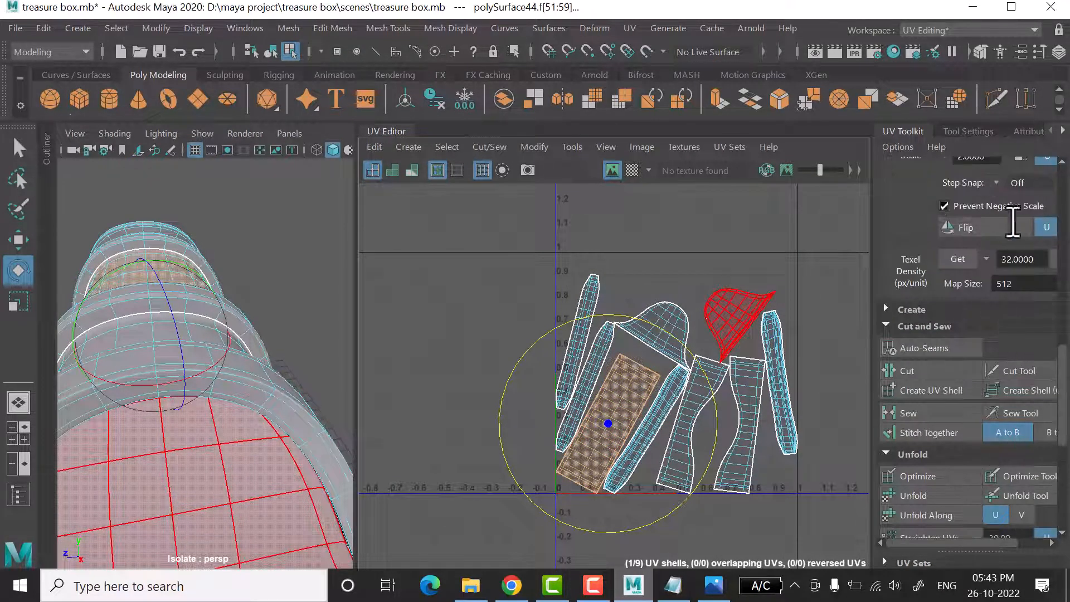
scroll(1012, 224, "up", 2)
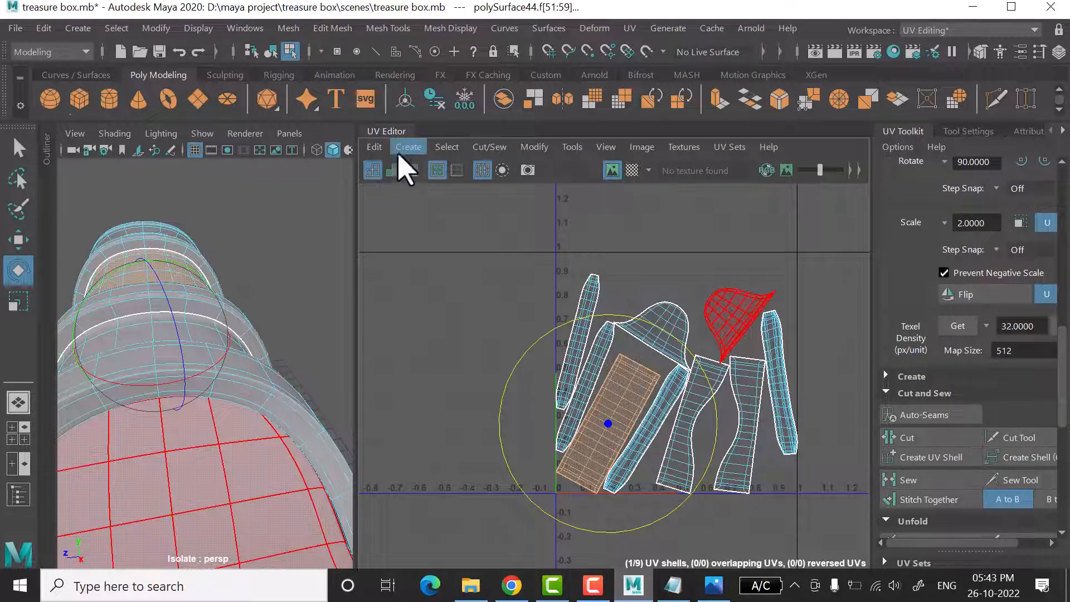
left_click(393, 170)
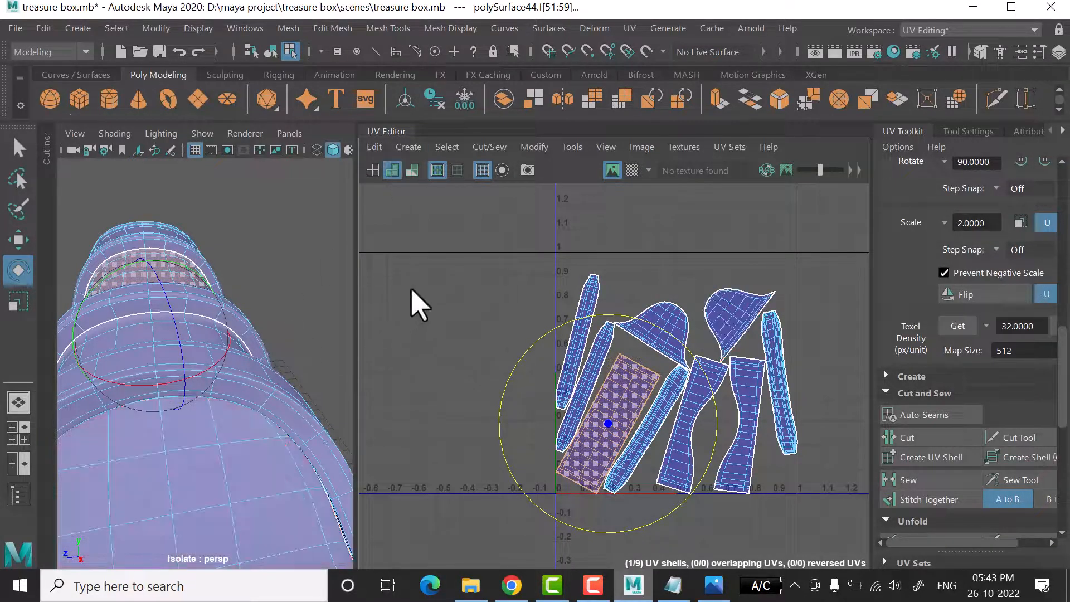
- Switch the UV display to wireframe, rotate the rectangular panel's shell by 90 degrees, and level it horizontally
left_click(370, 170)
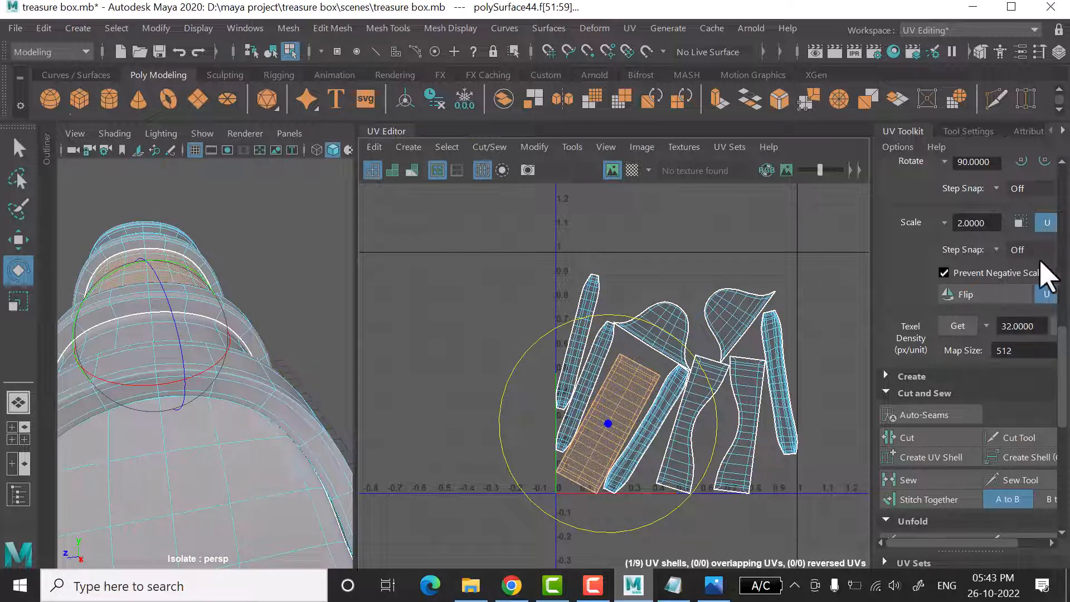
scroll(1014, 223, "up", 1)
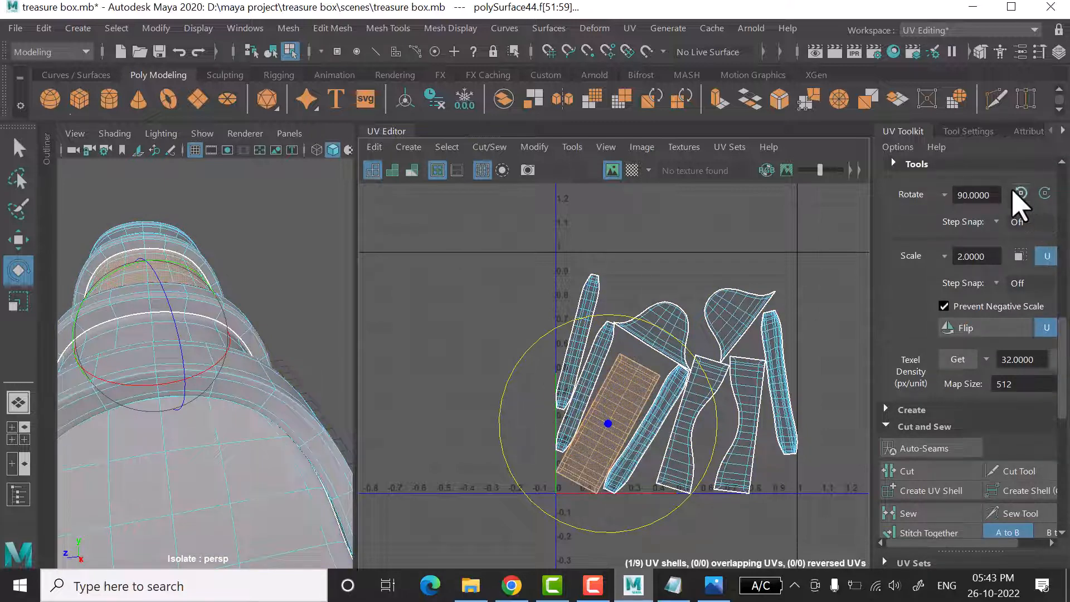
left_click(1017, 194)
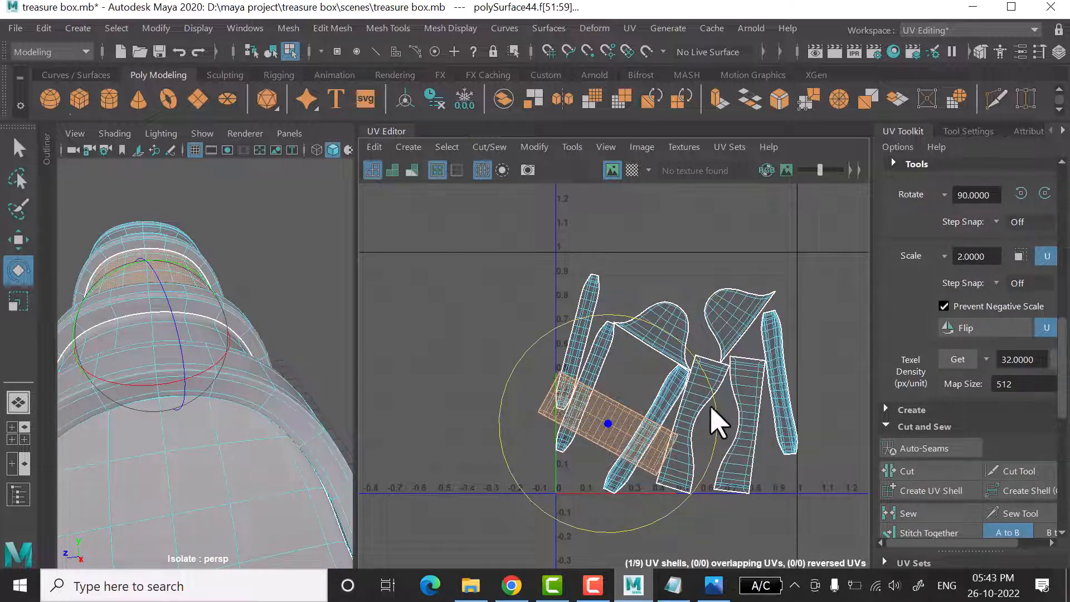
left_click_drag(712, 407, 701, 380)
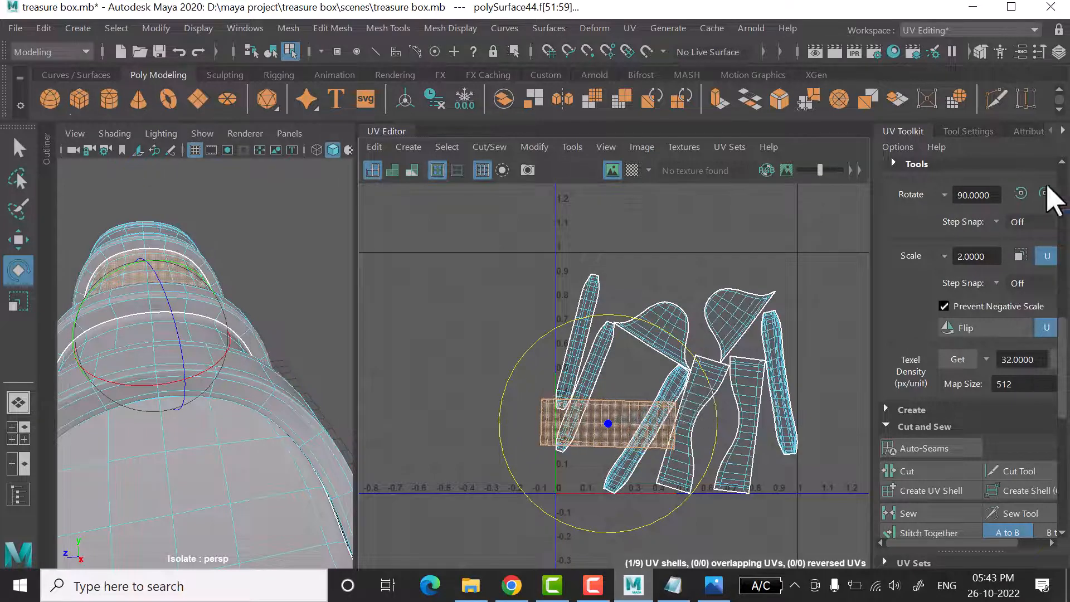
left_click(1019, 194)
left_click(1021, 193)
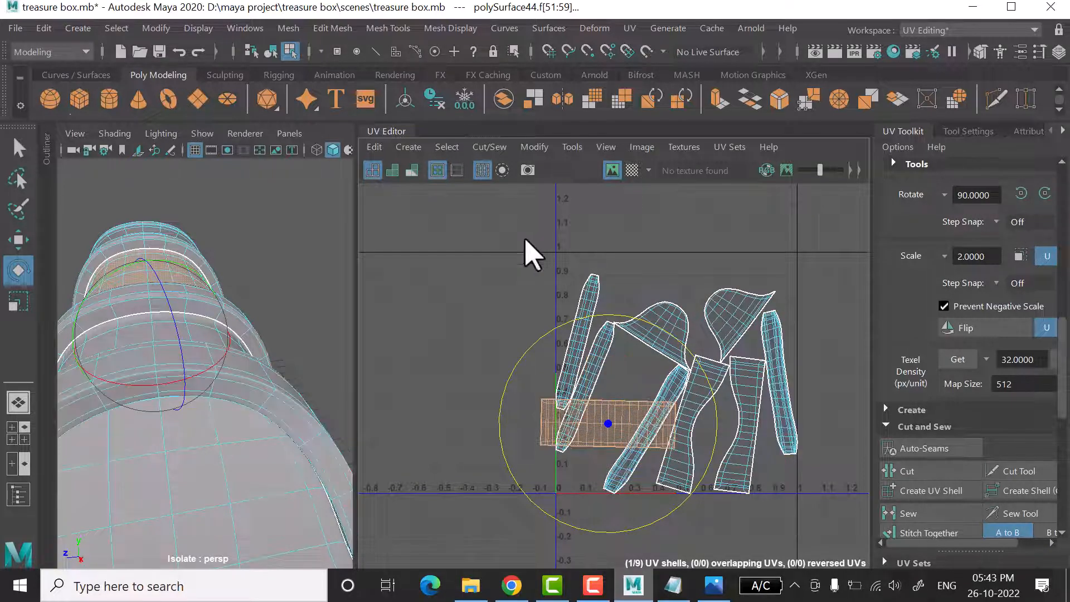
- Rotate the wavy panel shell nearest the tile's right edge to horizontal, level it, and turn its concave edge downward
left_click(737, 406)
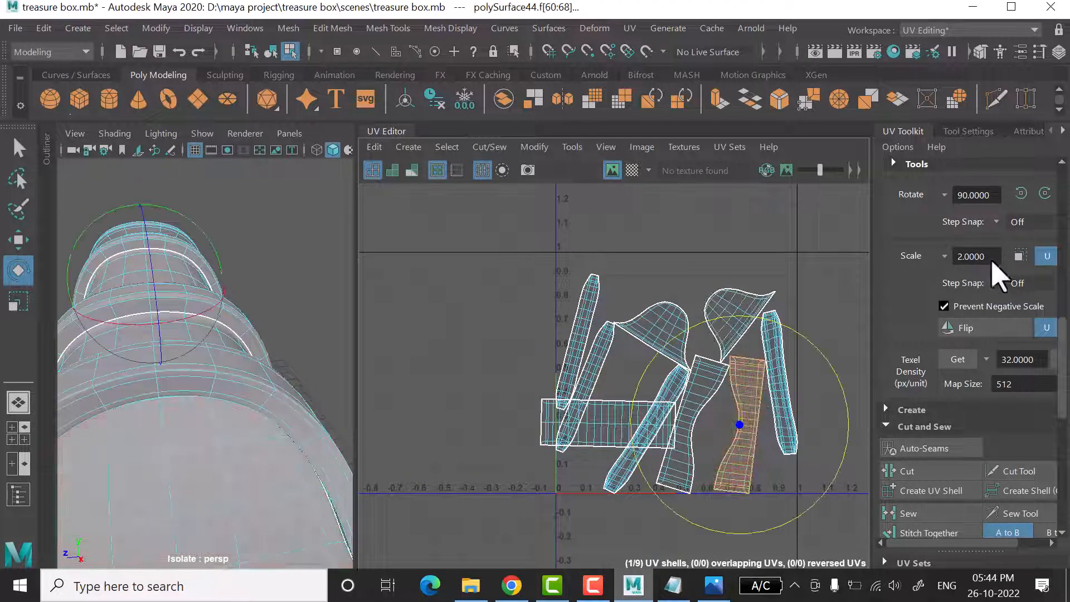
left_click(1018, 200)
left_click(1018, 199)
left_click(1019, 199)
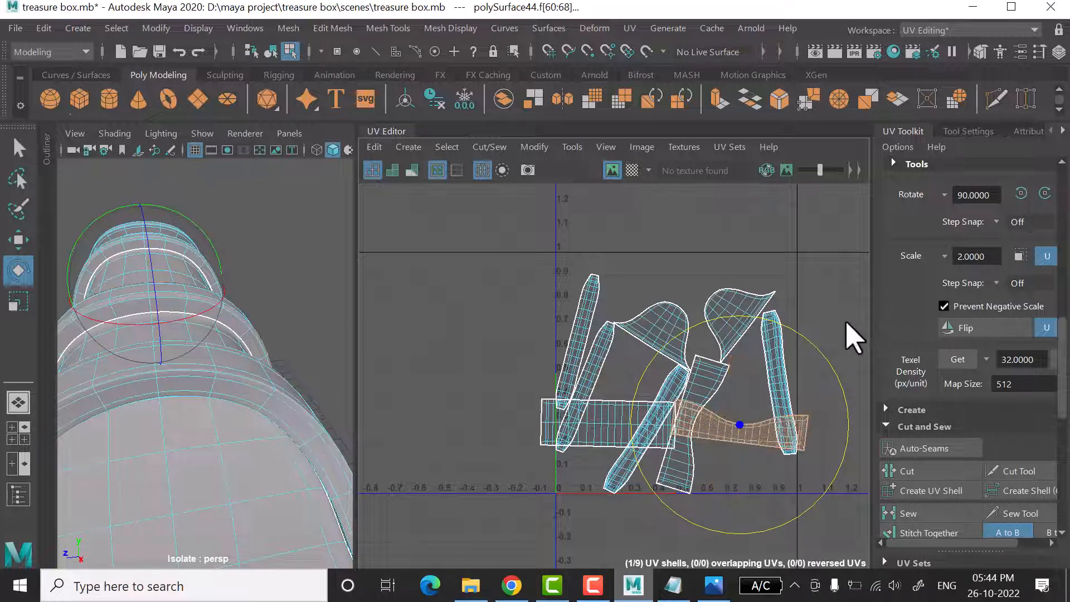
left_click_drag(834, 378, 832, 365)
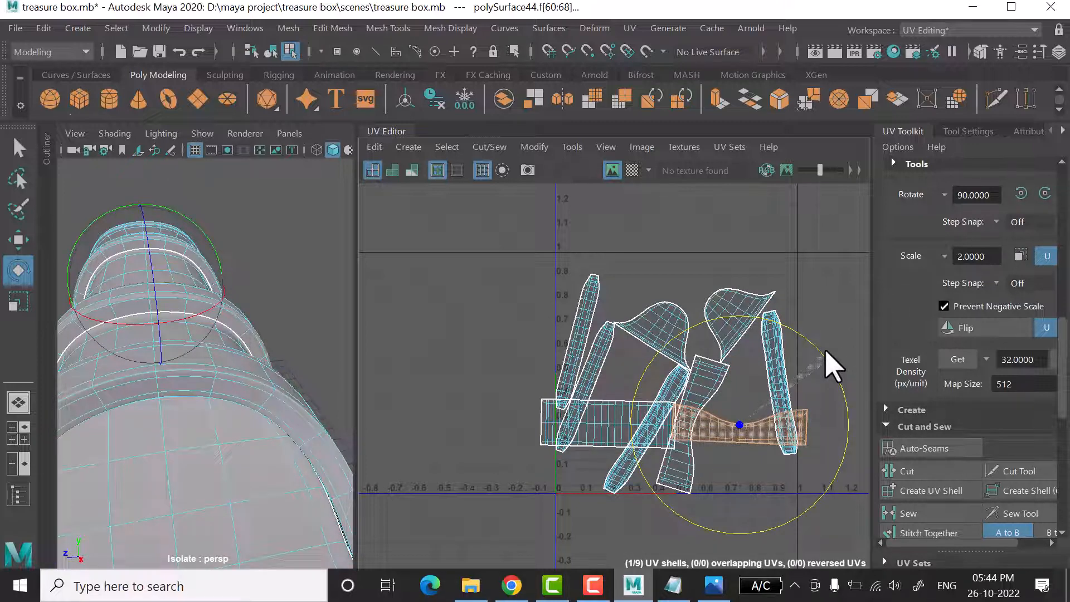
left_click(1019, 194)
left_click(1044, 196)
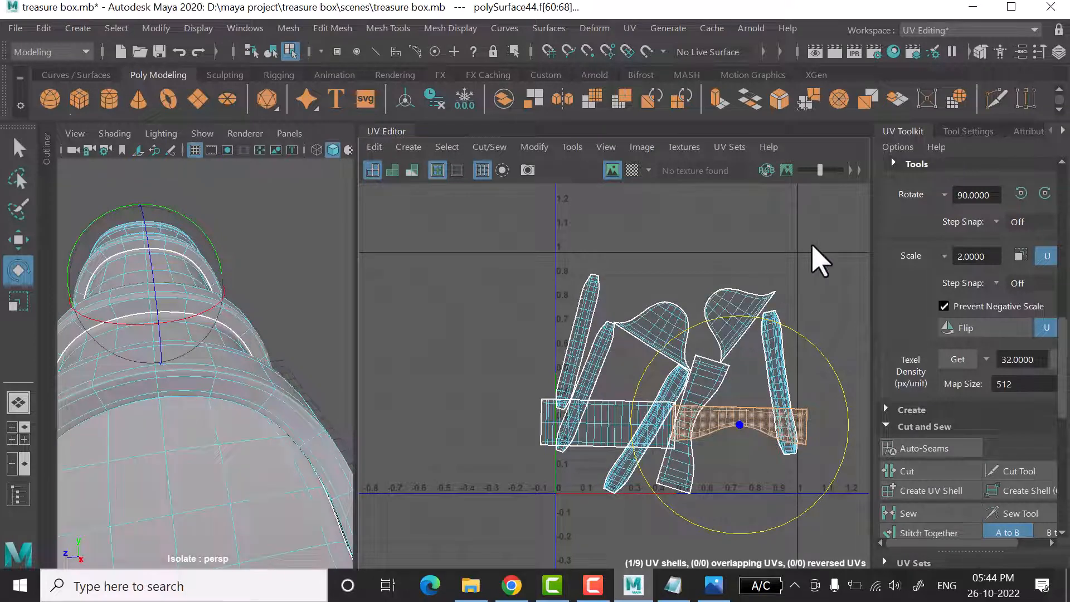
- Straighten the remaining wavy panel shell and rotate it in 90-degree increments to lie horizontally
left_click(708, 411)
left_click_drag(784, 375, 769, 362)
left_click(1021, 193)
left_click(1021, 193)
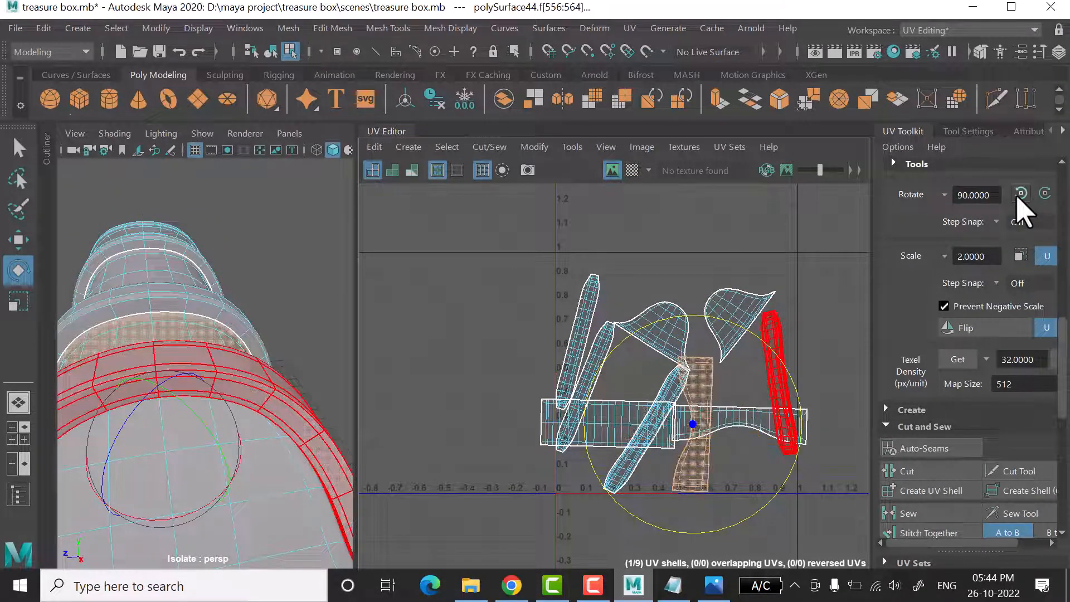
left_click(1021, 193)
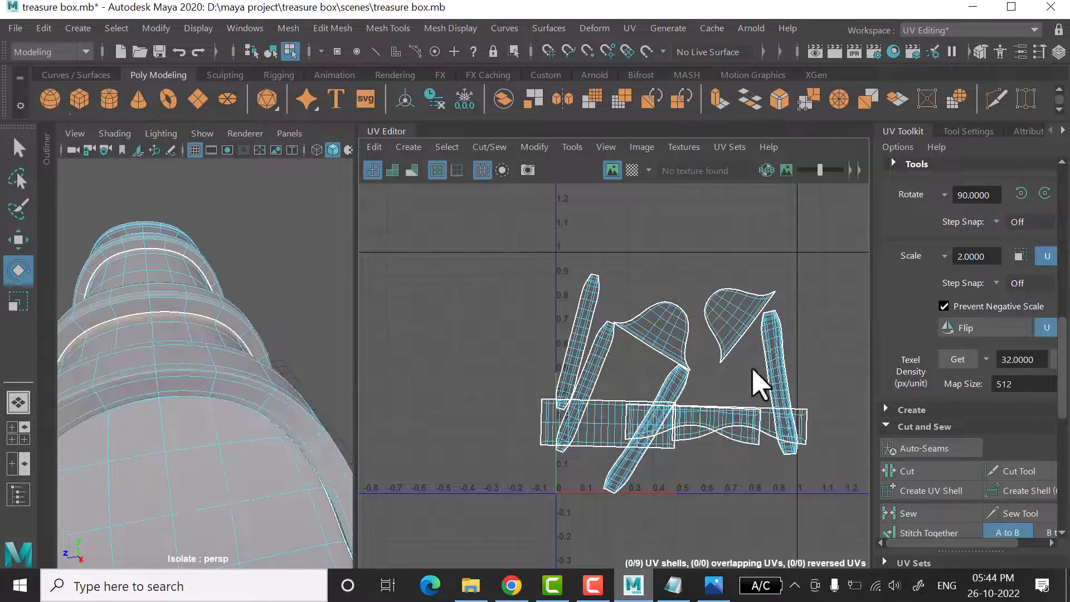
- Straighten the narrow band shell along the tile's right edge so that it stands vertical
left_click(773, 377)
left_click(1021, 193)
left_click(1021, 194)
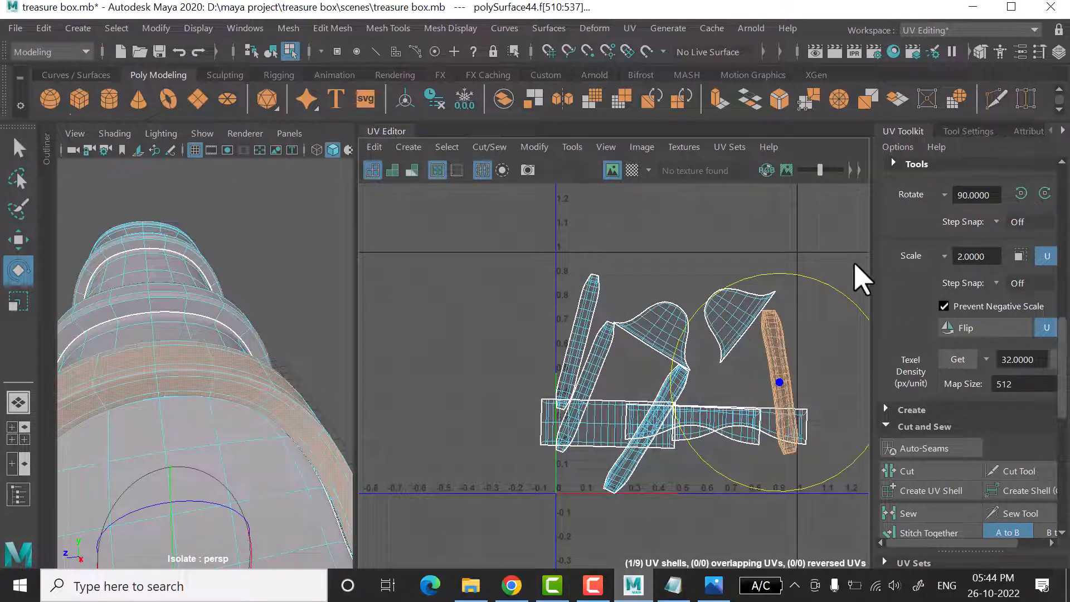
left_click_drag(861, 316, 894, 288)
left_click(1019, 193)
left_click(1020, 193)
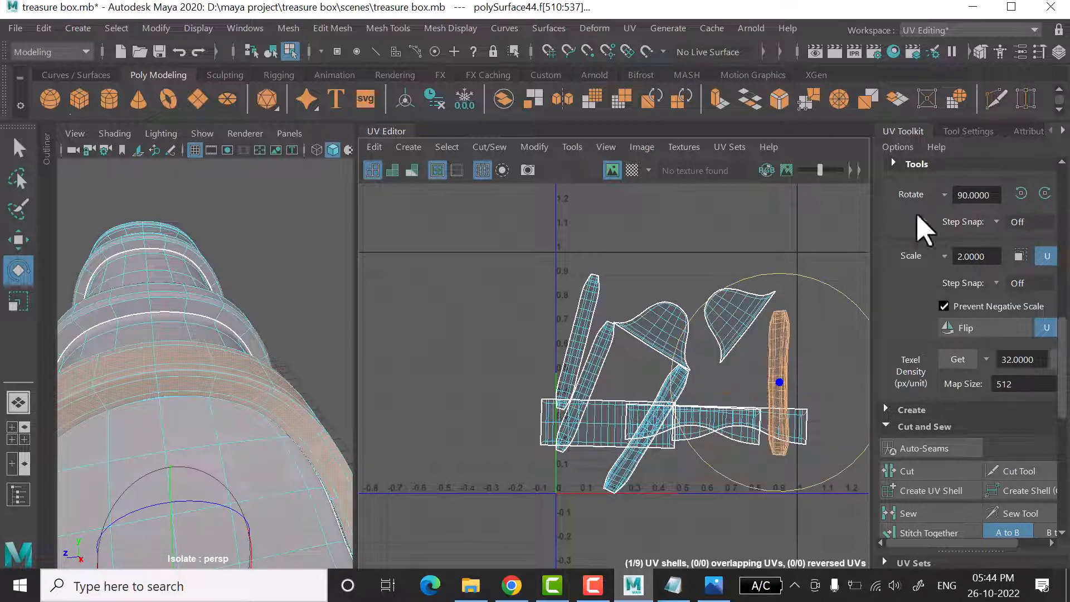
- Straighten the tall narrow band shell in the tile's upper-left corner to vertical
left_click(581, 333)
left_click_drag(666, 277, 659, 265)
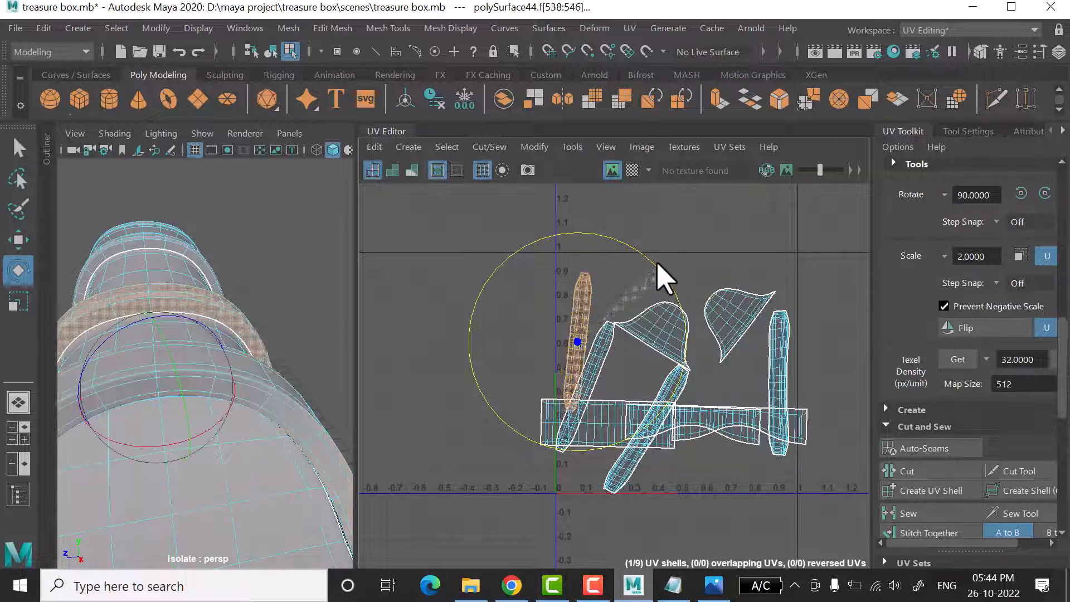
left_click(1020, 193)
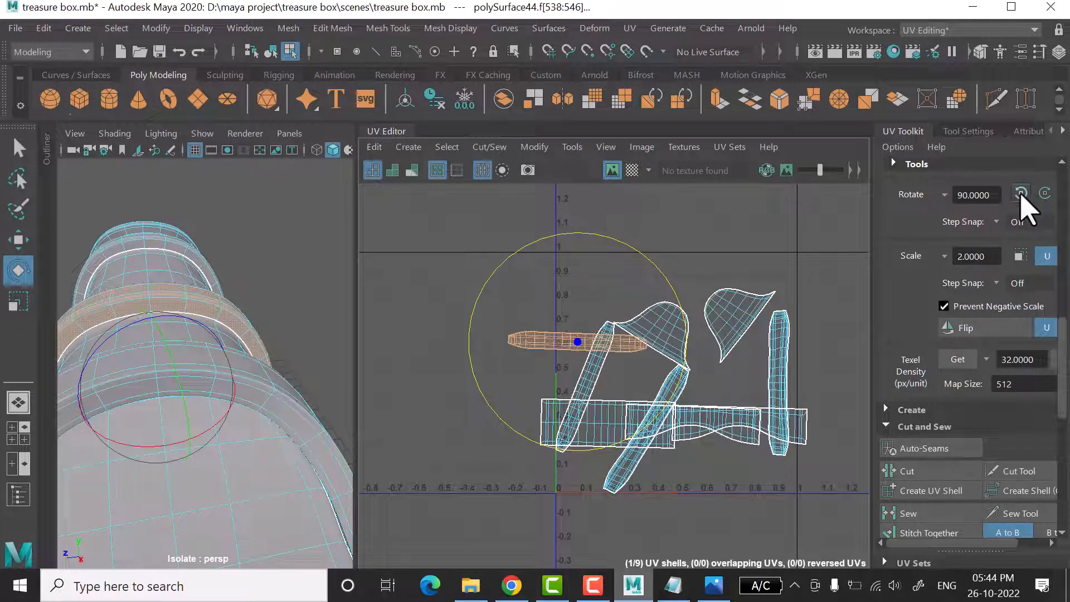
left_click(1020, 193)
left_click(473, 292)
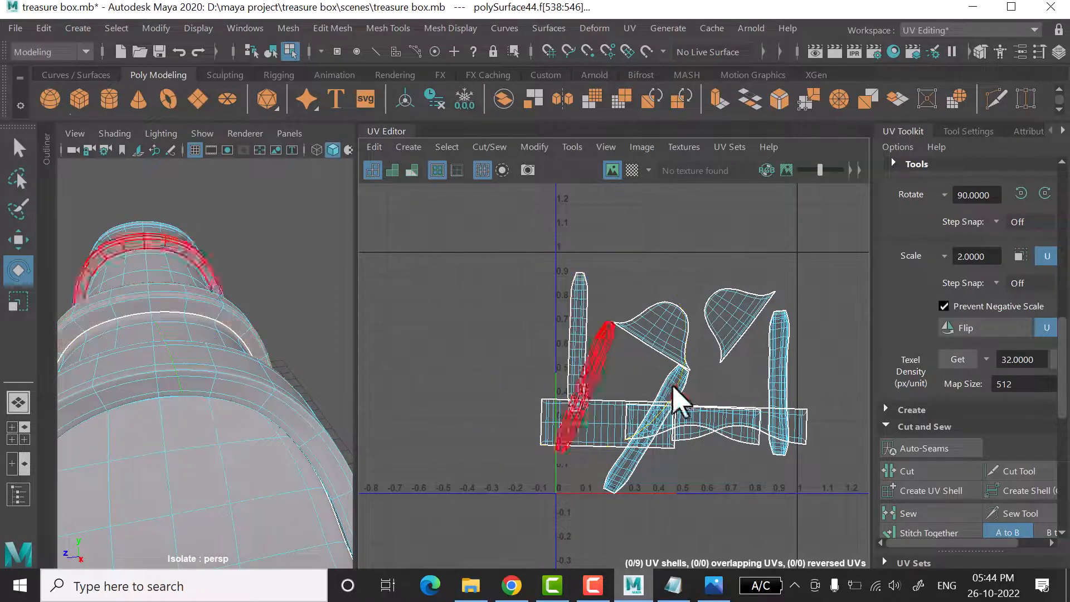
- Rotate the slanted band shell beside the upper-left band until it stands vertical
left_click(595, 359)
left_click_drag(684, 347, 684, 313)
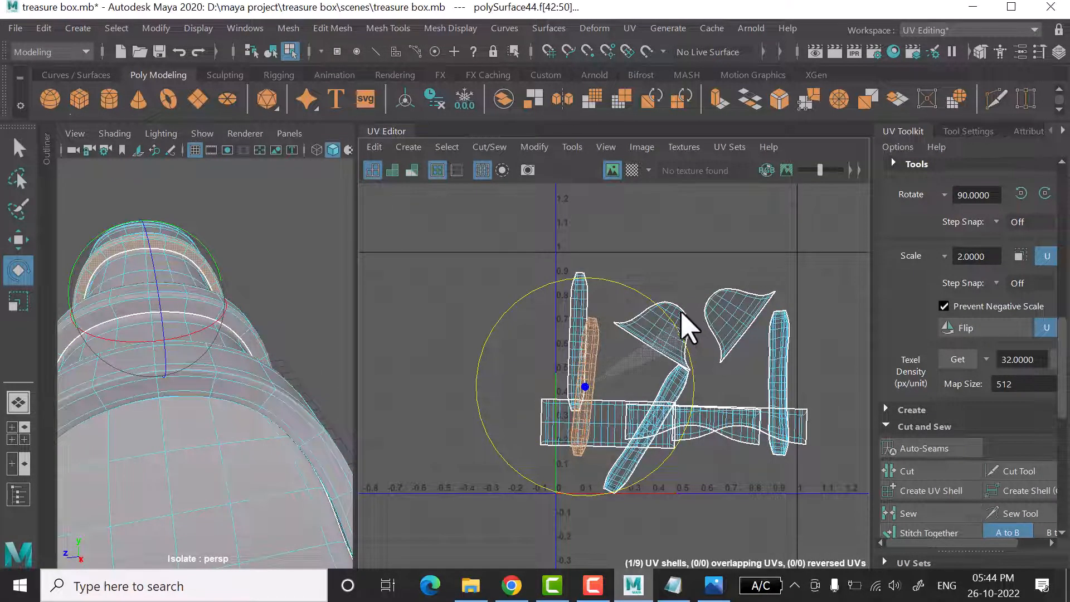
left_click(1017, 195)
left_click(1017, 195)
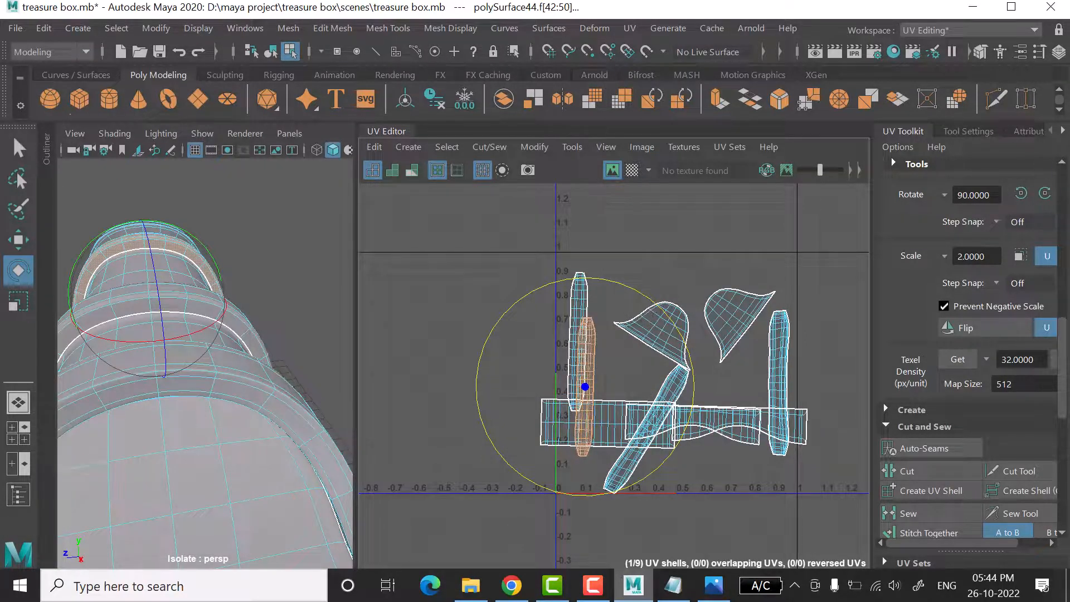
left_click(1020, 195)
left_click(1020, 195)
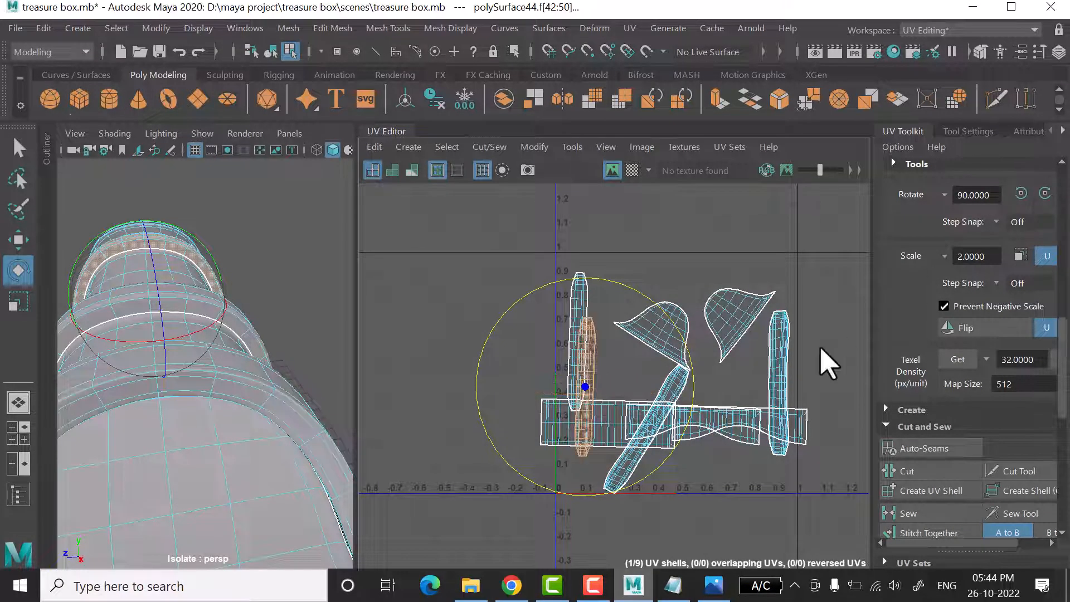
- Rotate the right bell-shaped end shell until its flat base is level and faces down, and deselect it
left_click(730, 296)
left_click_drag(814, 253, 823, 285)
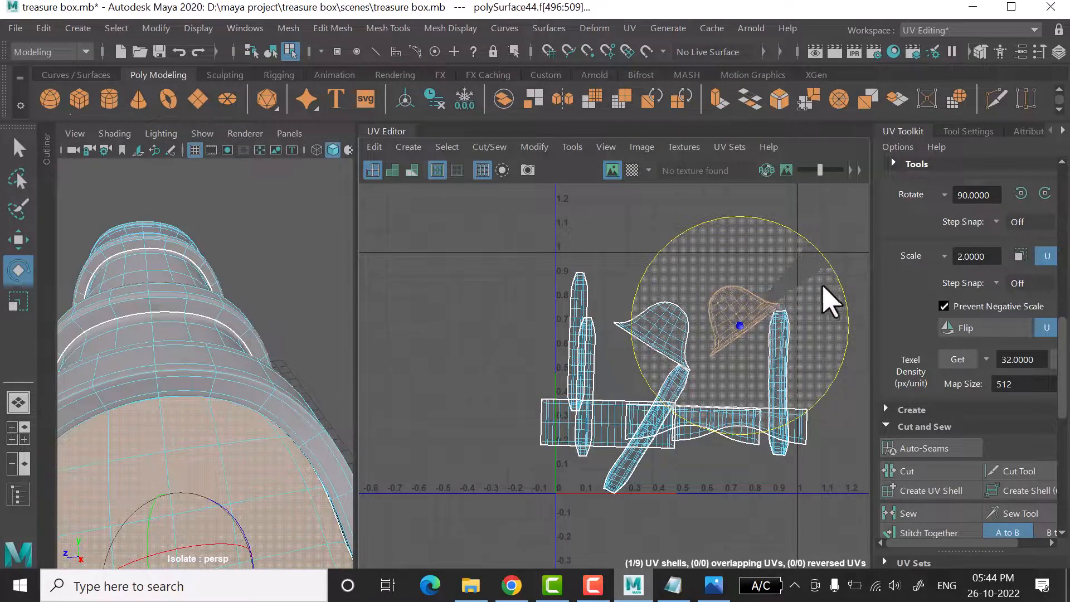
left_click_drag(840, 326, 839, 326)
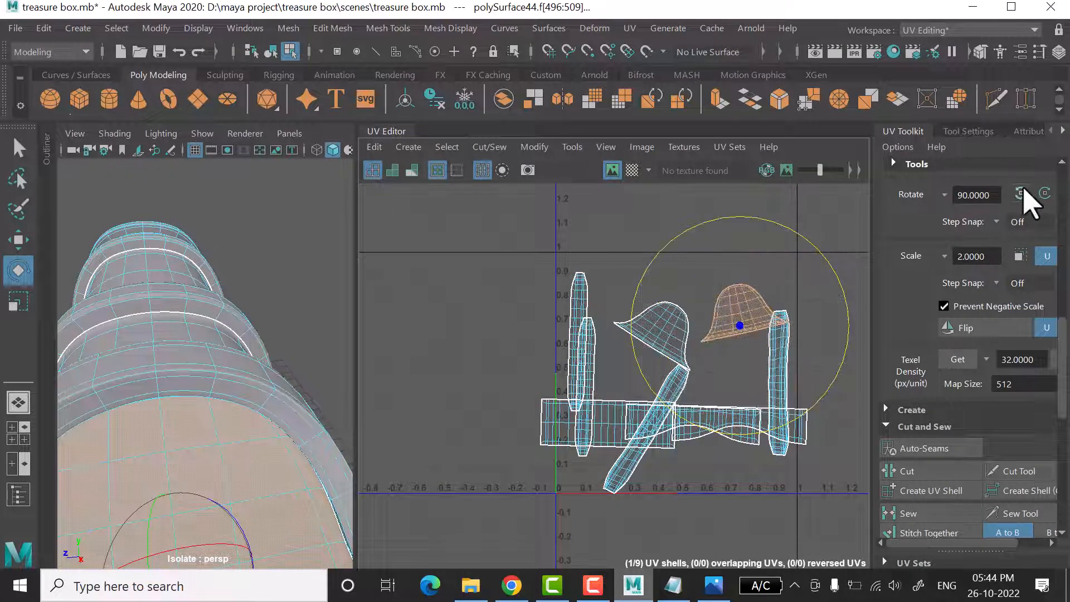
left_click(1020, 195)
left_click(1020, 195)
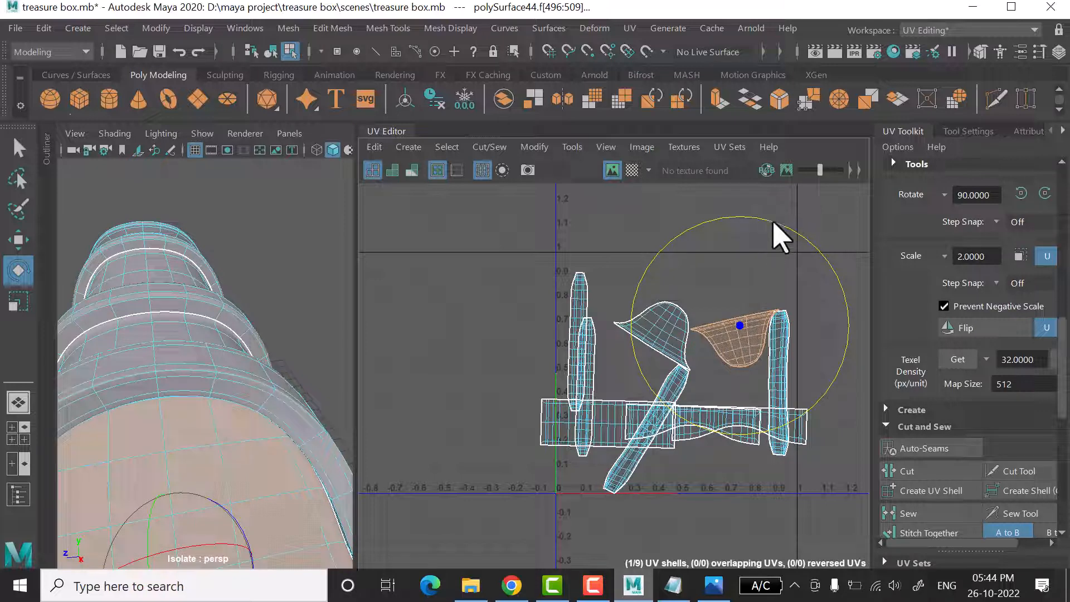
left_click_drag(774, 224, 688, 425)
left_click(626, 218)
- Rotate the other bell-shaped shell until its base is level, and stand the remaining diagonal band shell upright
left_click(663, 333)
left_click_drag(728, 258, 686, 240)
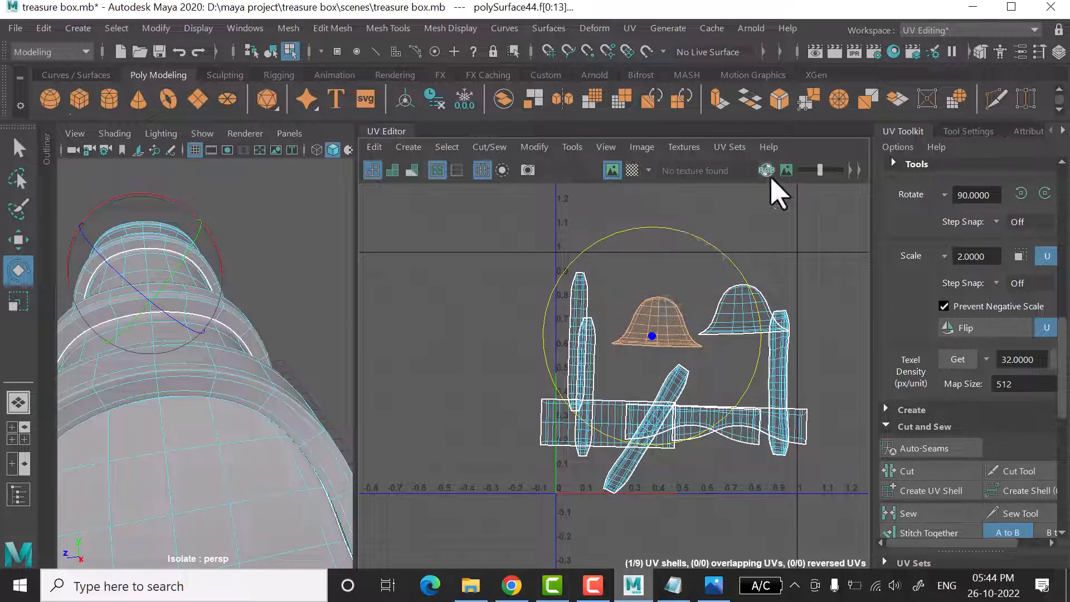
left_click(685, 381)
left_click_drag(732, 372, 676, 342)
- Move the rectangular panel shell to the upper part of the tile and stack the two wavy panel shells beneath it
key("w")
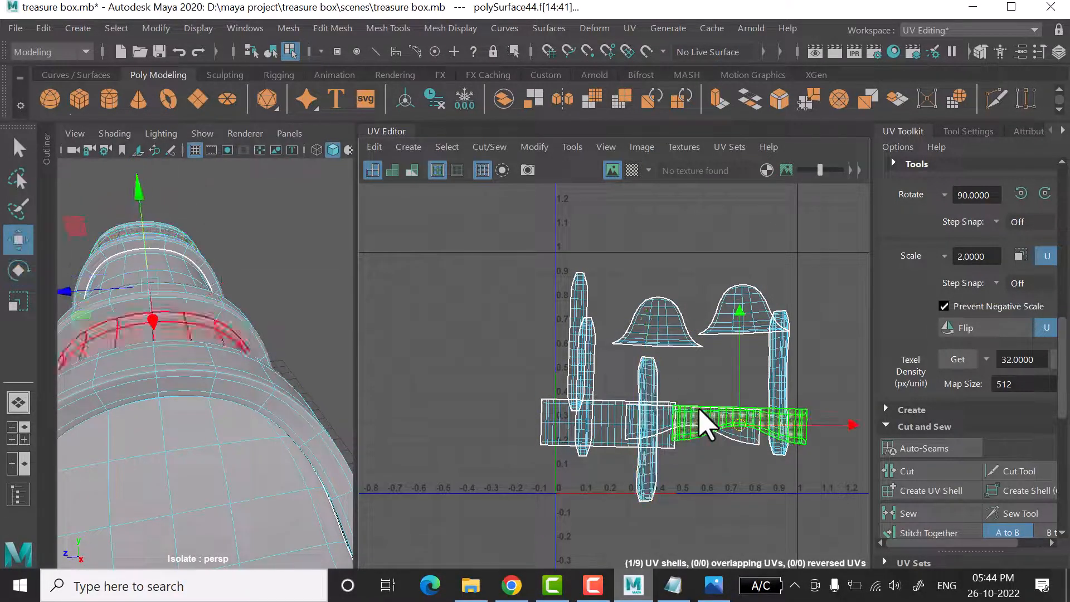
left_click(614, 437)
left_click_drag(611, 423, 685, 290)
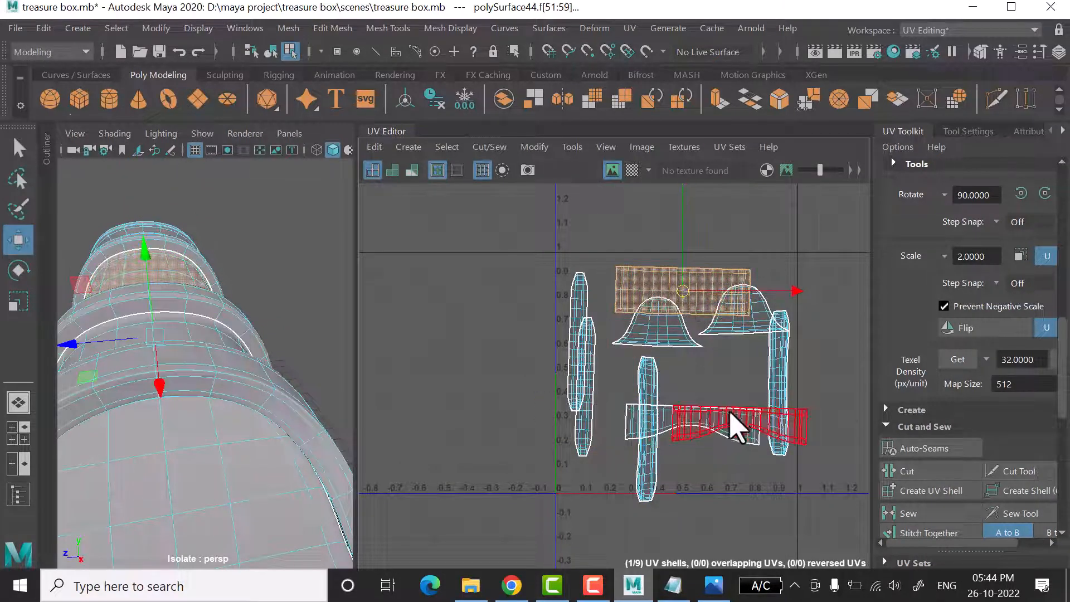
left_click(713, 429)
left_click_drag(741, 434, 677, 335)
left_click(695, 430)
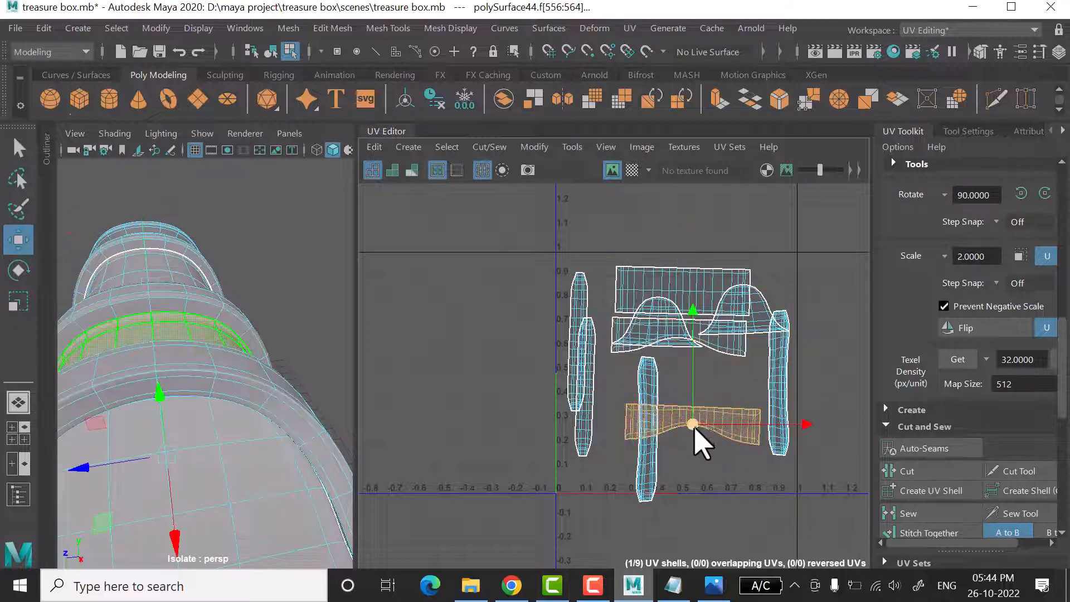
left_click_drag(694, 430, 691, 379)
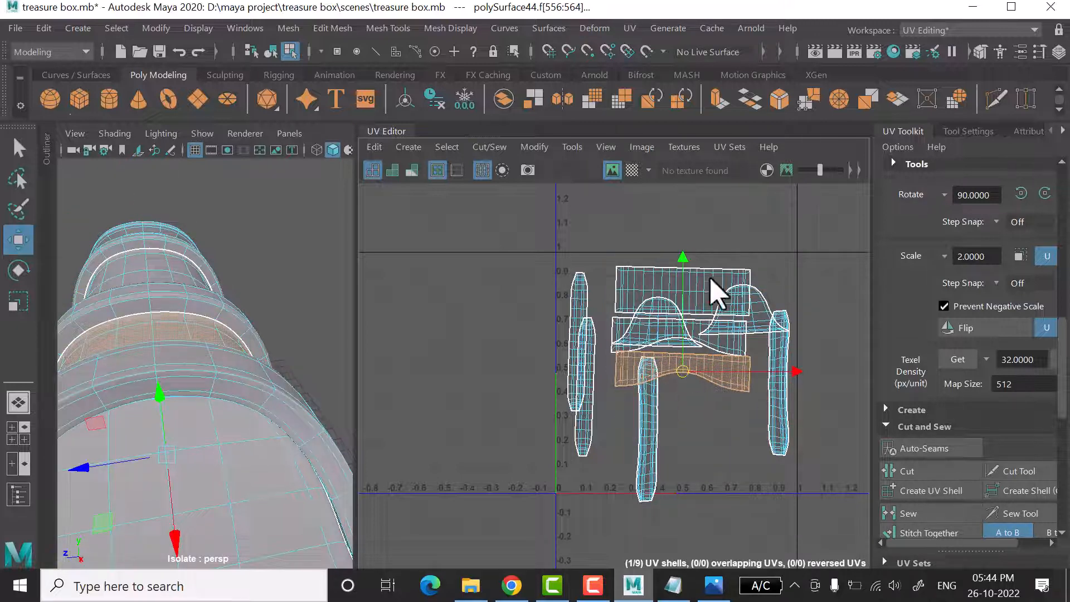
- Select both bell-shaped end shells and move them below the stacked panel shells
left_click(724, 303)
left_click(666, 325, "shift")
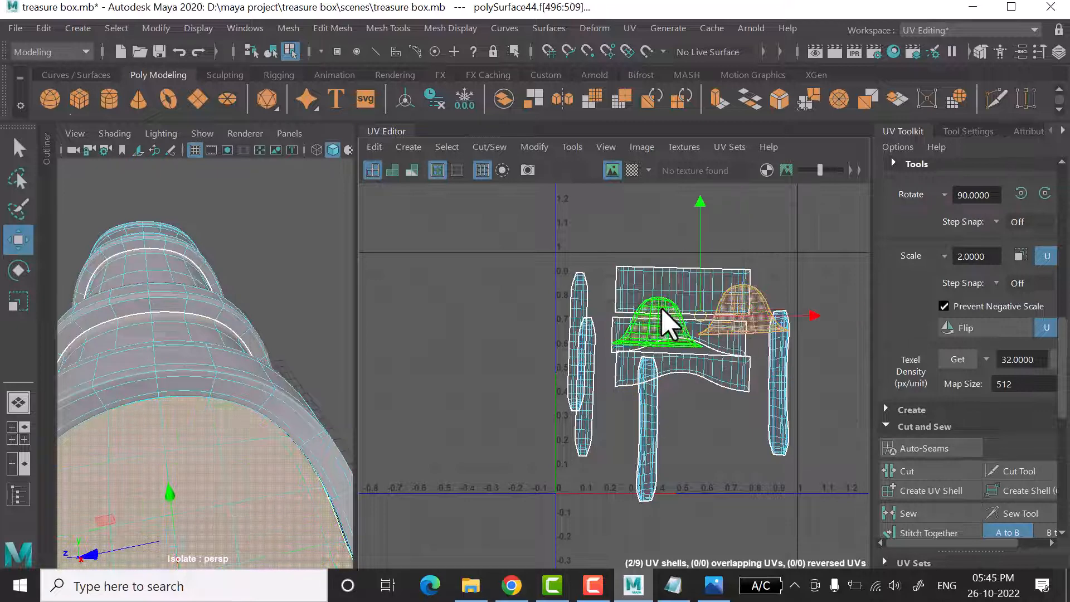
left_click_drag(703, 331, 705, 442)
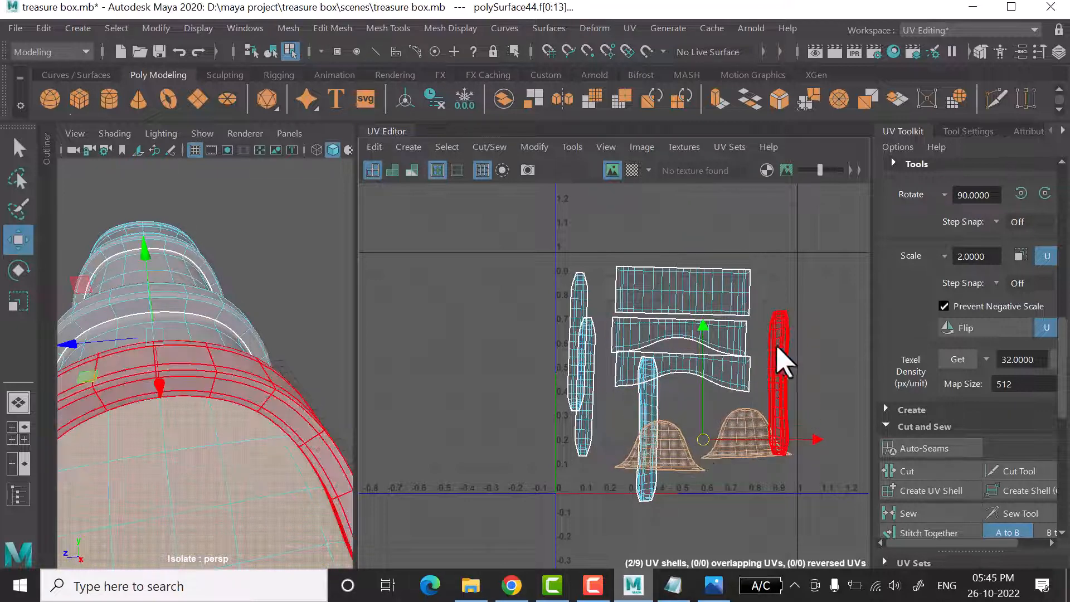
- Rotate the rightmost band shell to horizontal and move it to the lower part of the tile
left_click(780, 359)
key("e")
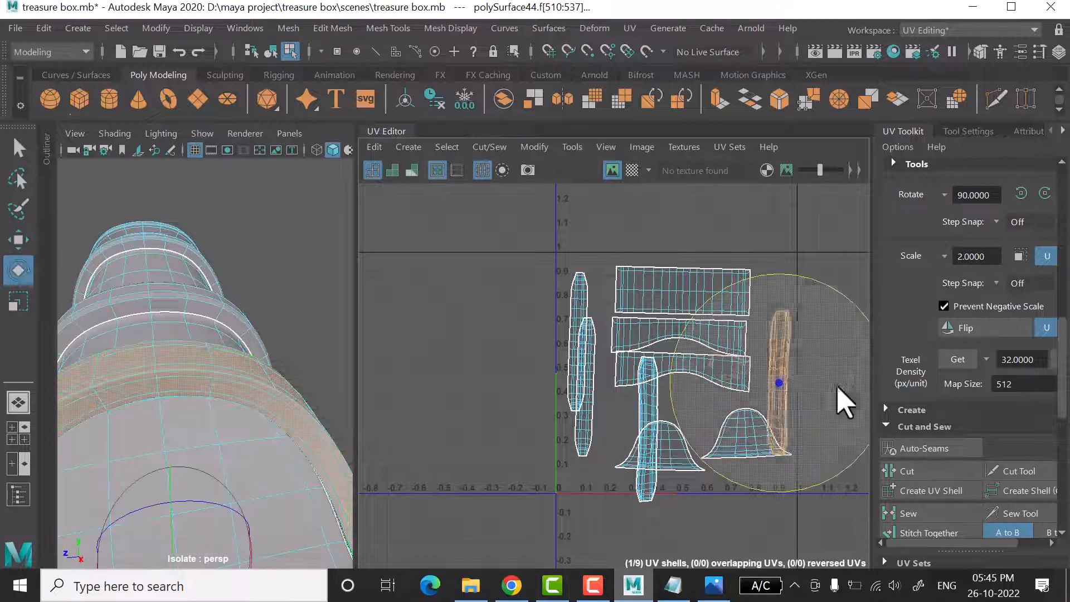
left_click_drag(836, 401, 690, 463)
key("w")
- Rotate the vertical band shell crossing the lower wavy panel to horizontal
left_click(656, 410)
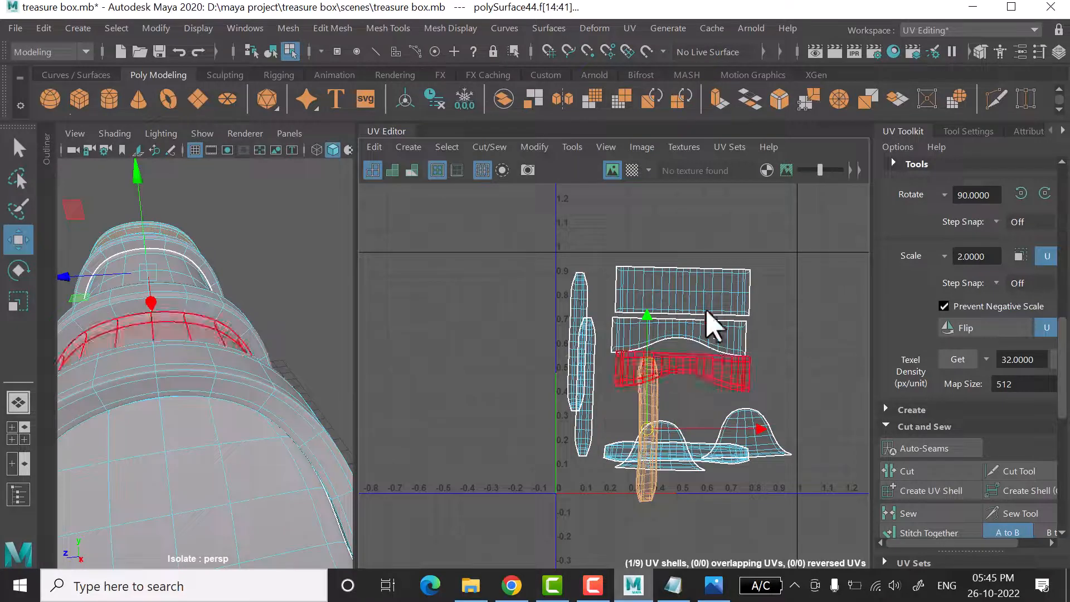
key("e")
left_click_drag(706, 338, 707, 470)
key("w")
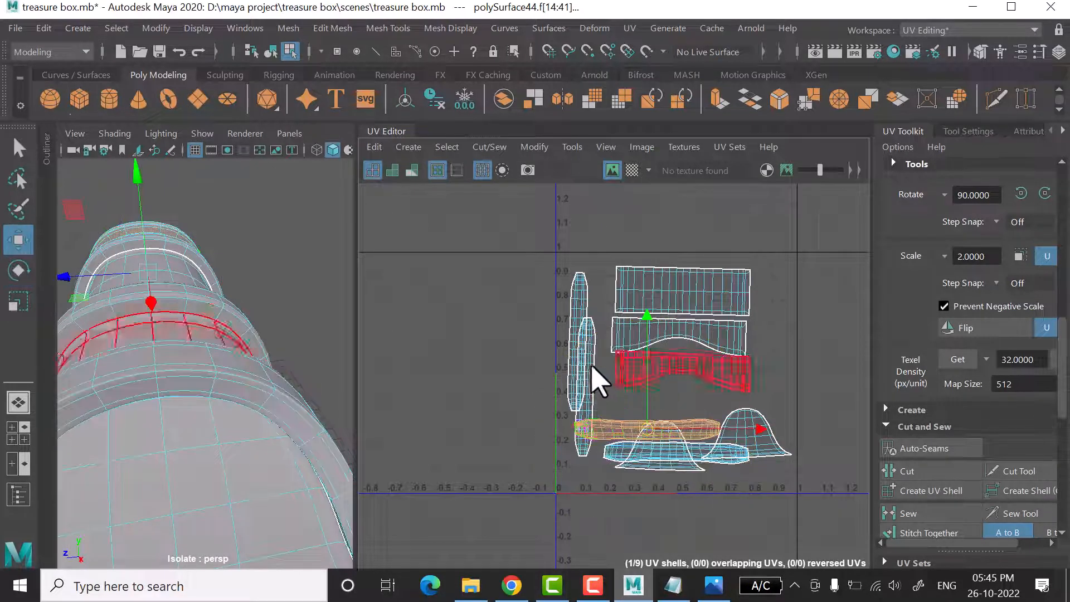
- Select the two vertical band shells at the tile's left edge, rotate them together to horizontal, and activate the Move tool
left_click(595, 368)
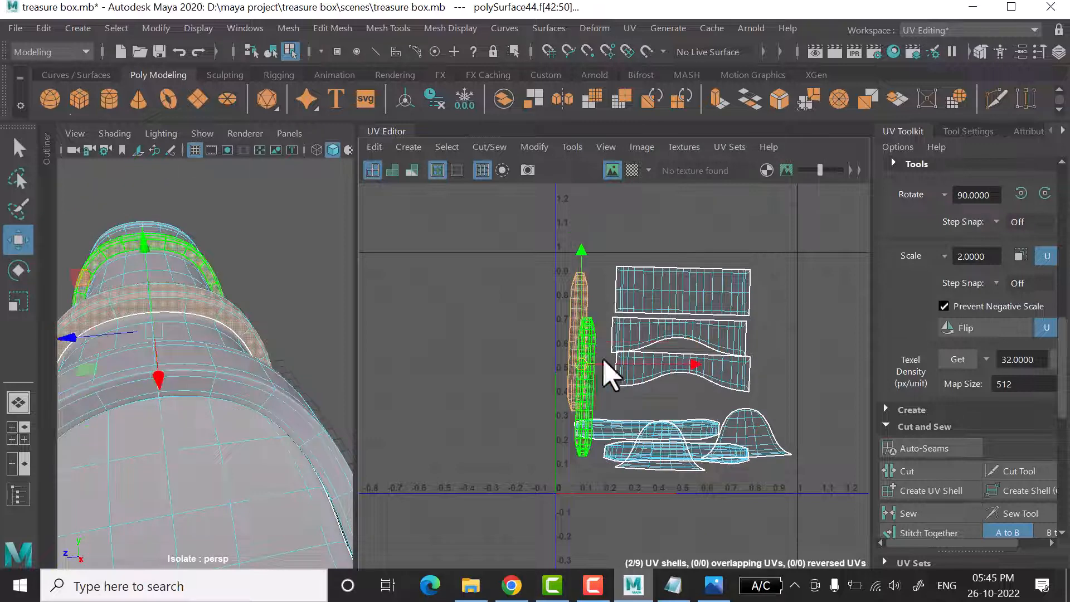
key("e")
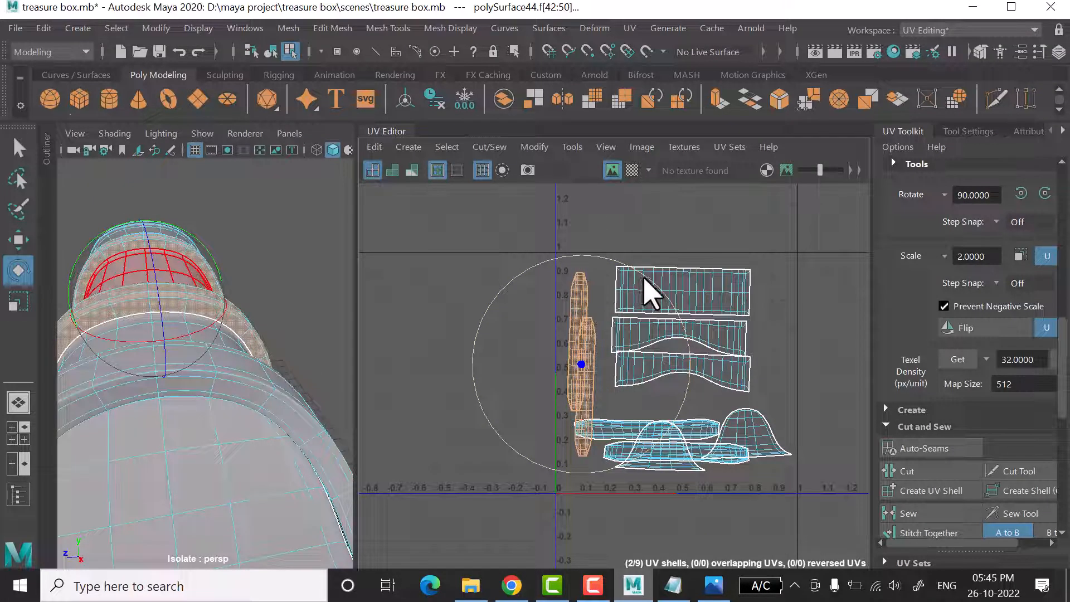
left_click_drag(651, 293, 681, 437)
key("w")
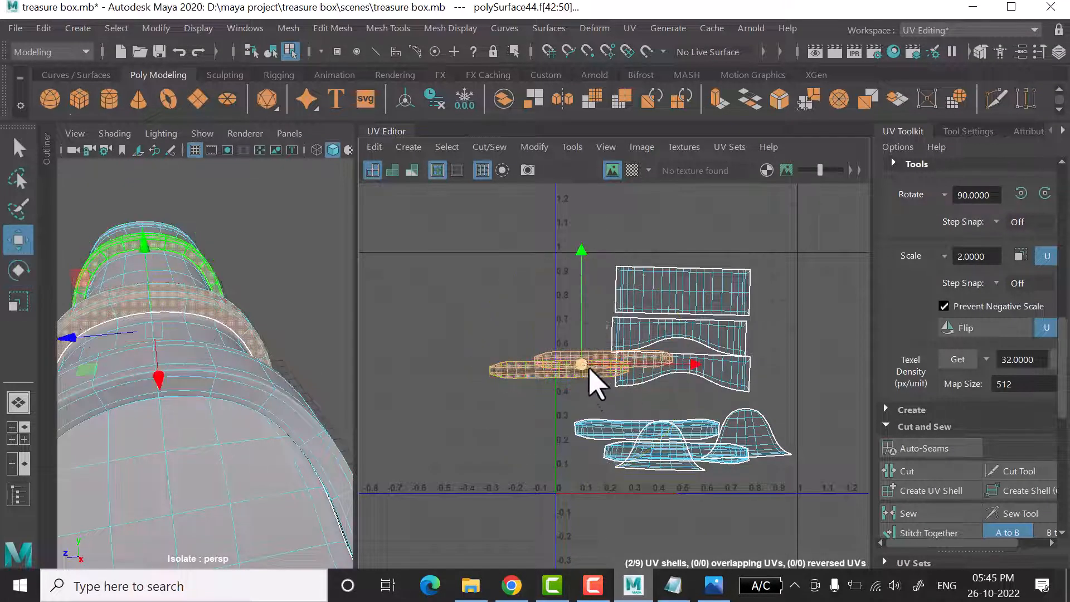
- Move the two selected band shells below the tile and shift the three panel shells together toward the tile's upper-left area
left_click_drag(591, 372, 635, 557)
left_click(704, 303)
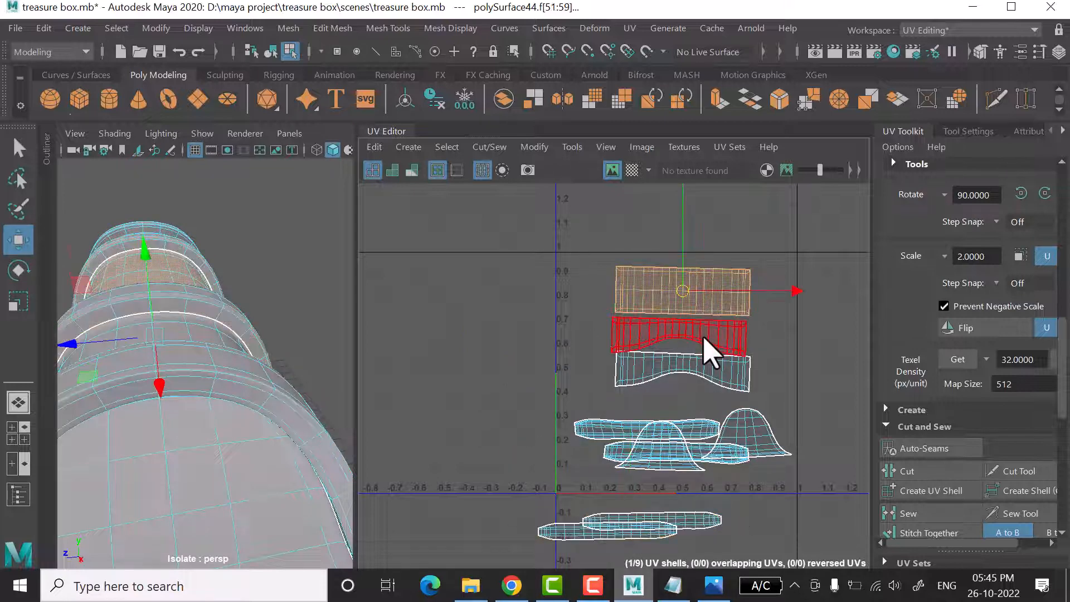
left_click(705, 346, "shift")
left_click(717, 374, "shift")
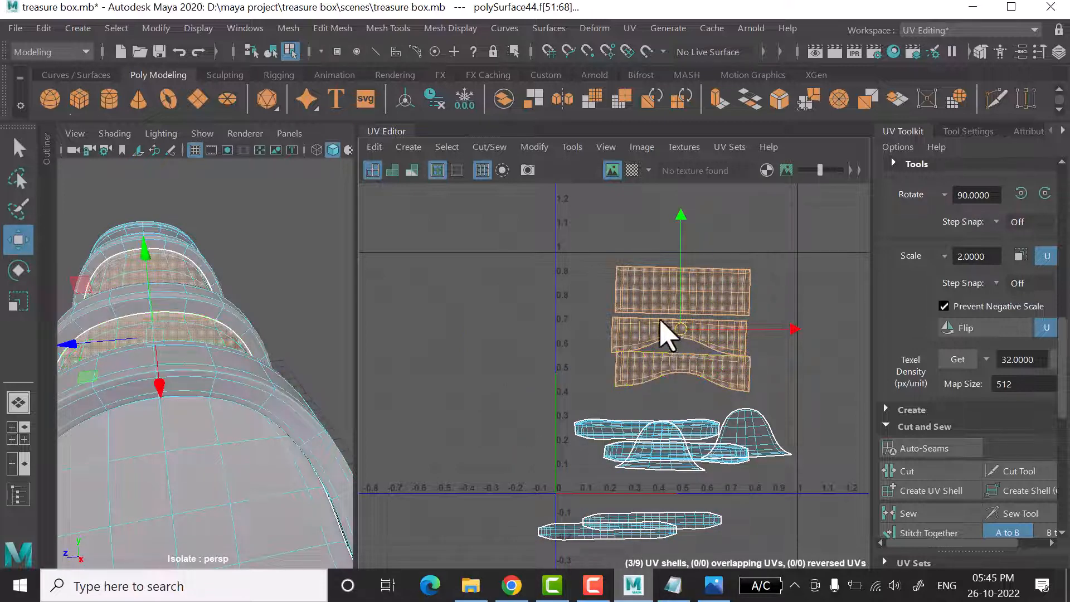
left_click_drag(663, 332, 627, 324)
- Move the right bell-shaped end shell beside the top panel shell and rotate it until its base is level
left_click(744, 432)
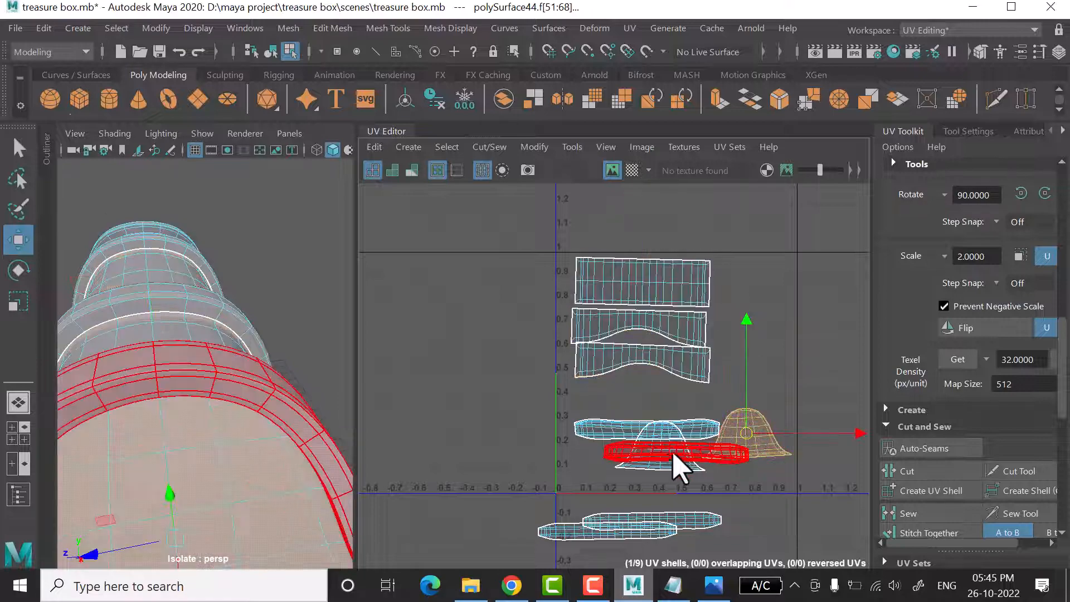
left_click_drag(730, 457, 761, 298)
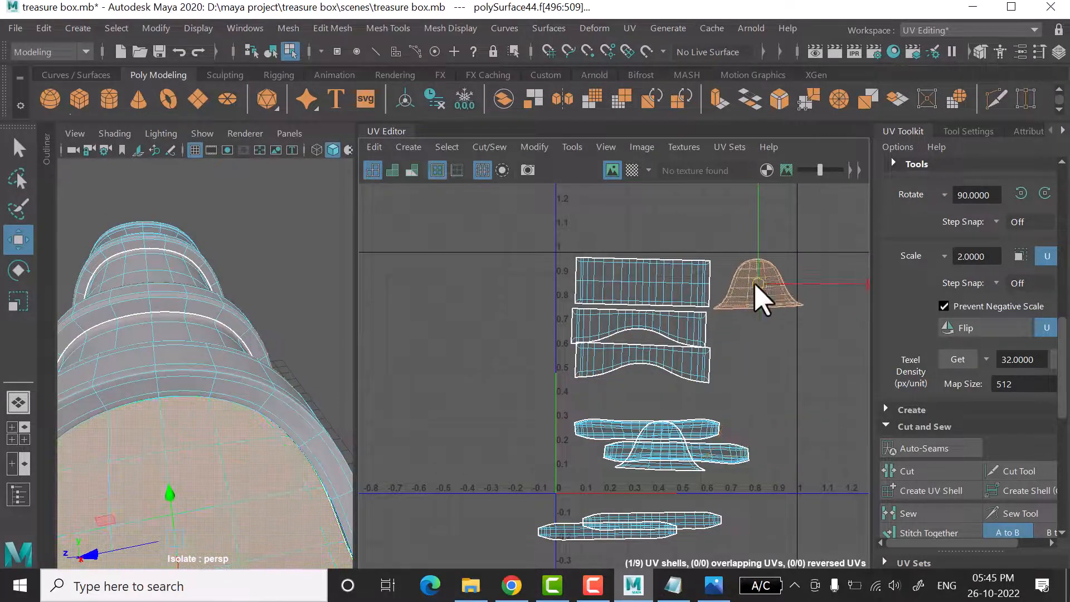
scroll(775, 334, "up", 5)
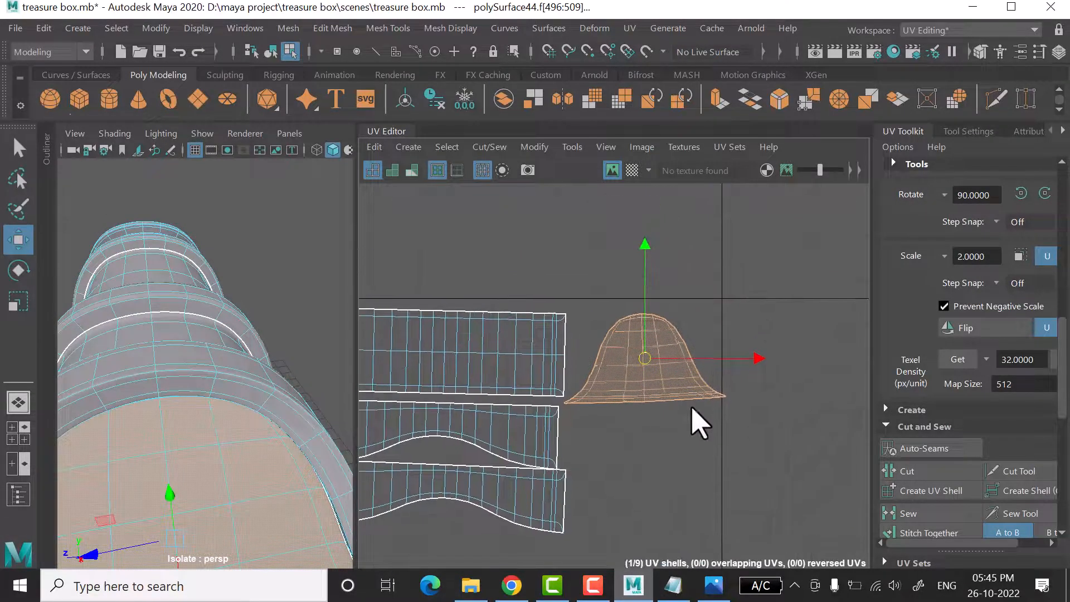
key("e")
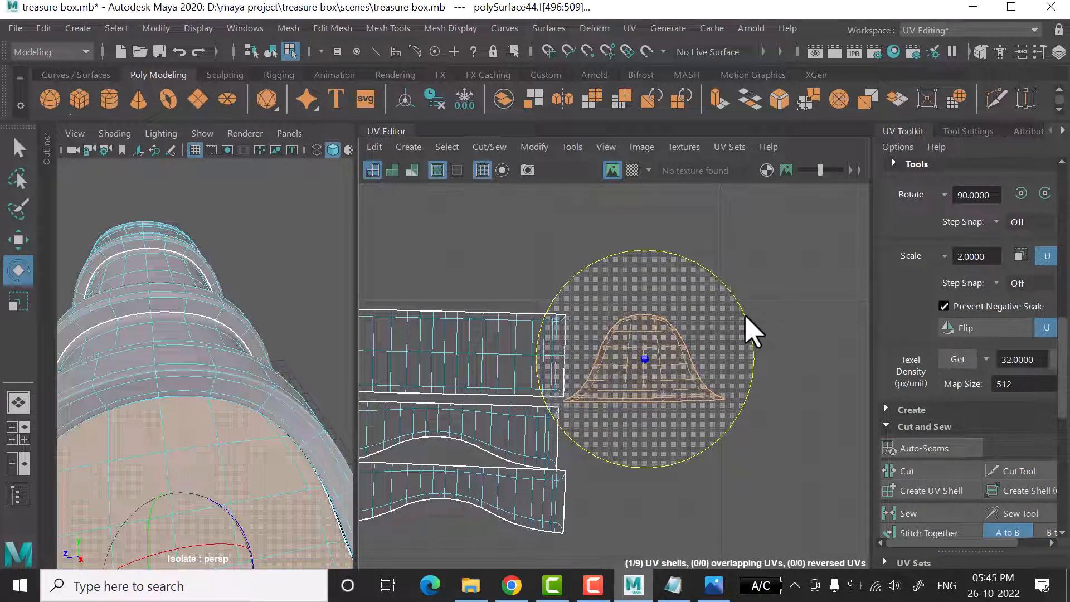
left_click(788, 426)
scroll(717, 306, "down", 4)
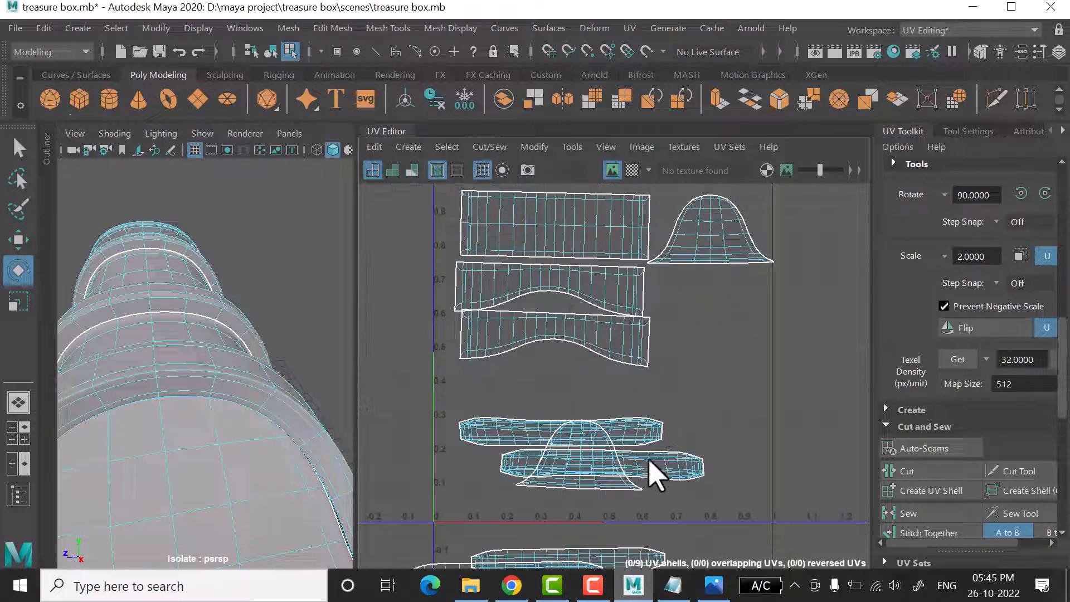
- Move the remaining bell-shaped shell off the band shells to the free area beneath the first bell
left_click(585, 468)
key("w")
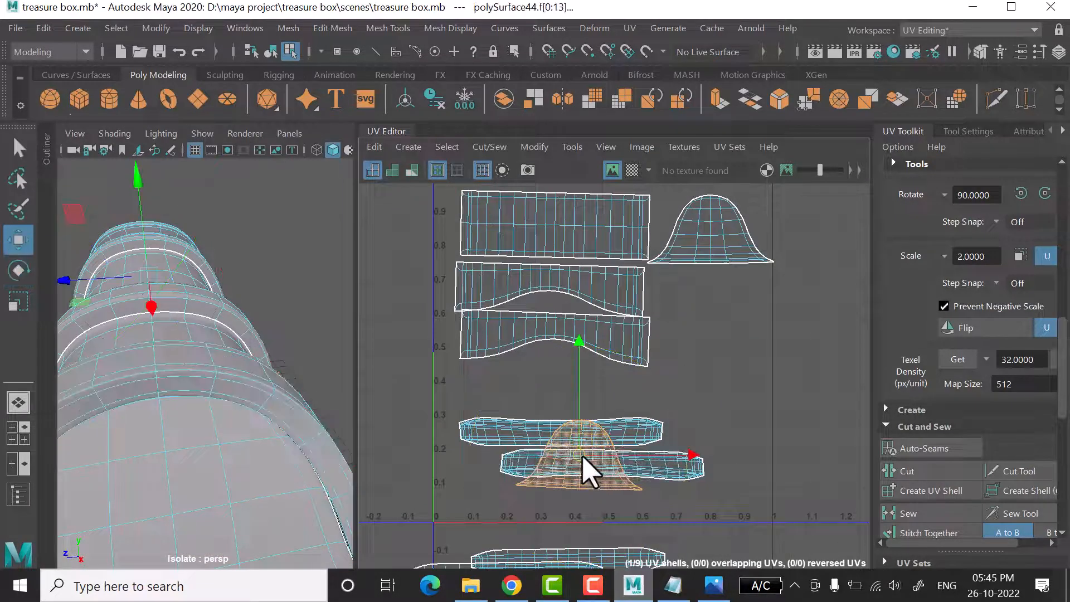
left_click_drag(703, 315, 701, 369)
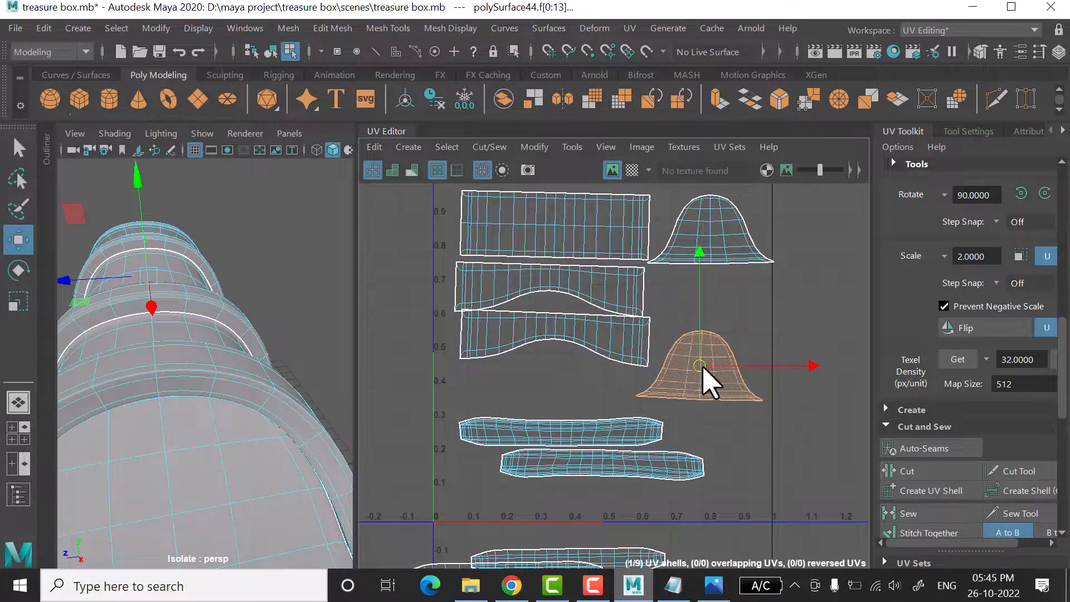
- Rotate the lowest wavy panel shell level and move it slightly down, clear of the panel above
middle_click_drag(649, 352, 669, 370, "alt")
left_click(618, 371)
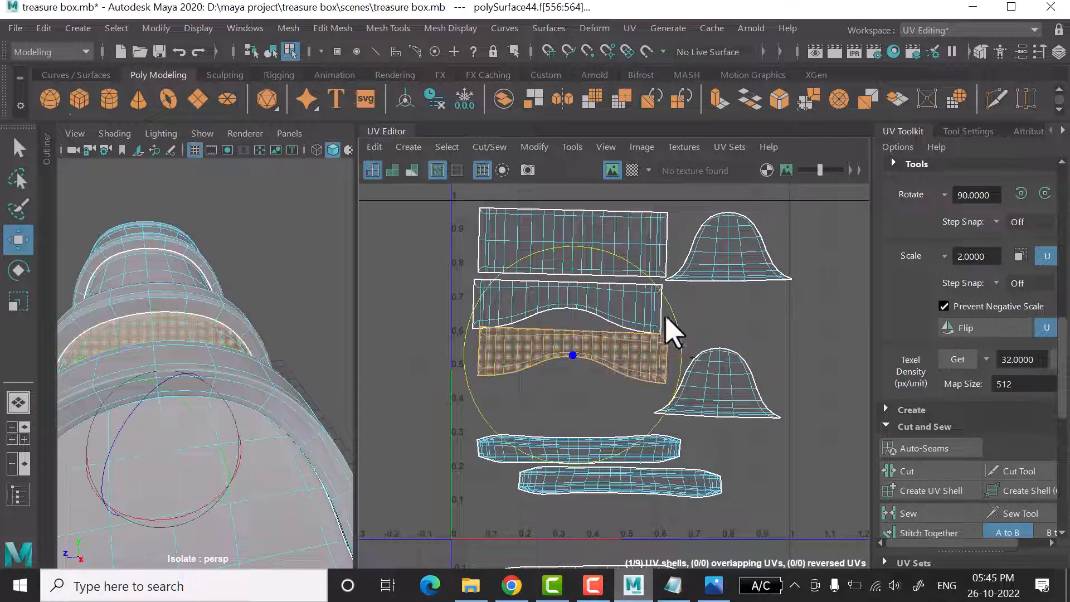
key("e")
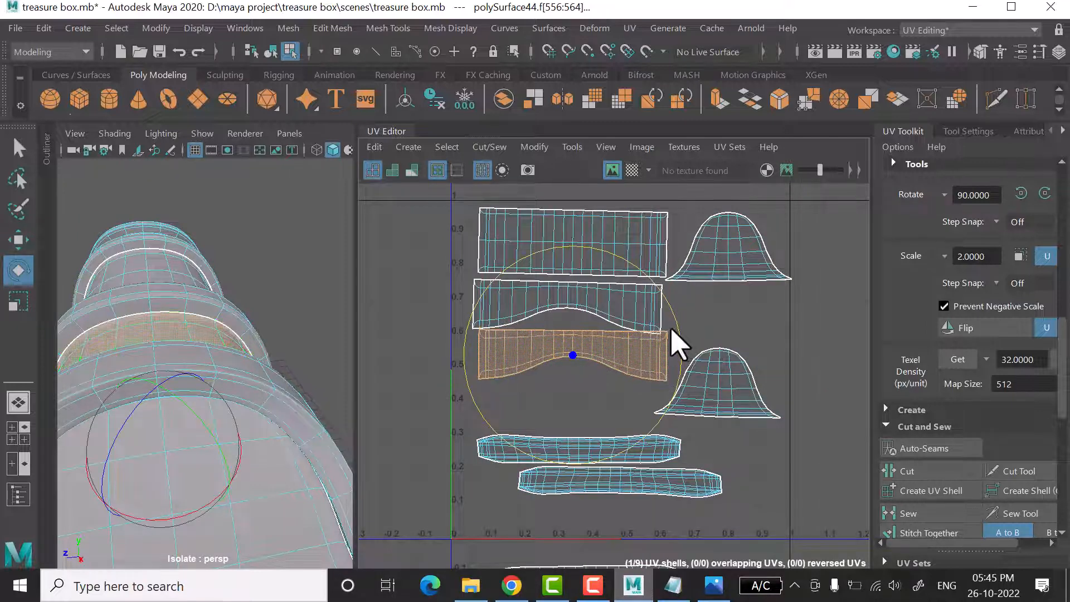
key("w")
left_click_drag(574, 292, 574, 304)
- Rotate the upper wavy panel shell and the top rectangular panel shell slightly so both sit level
left_click(617, 316)
key("e")
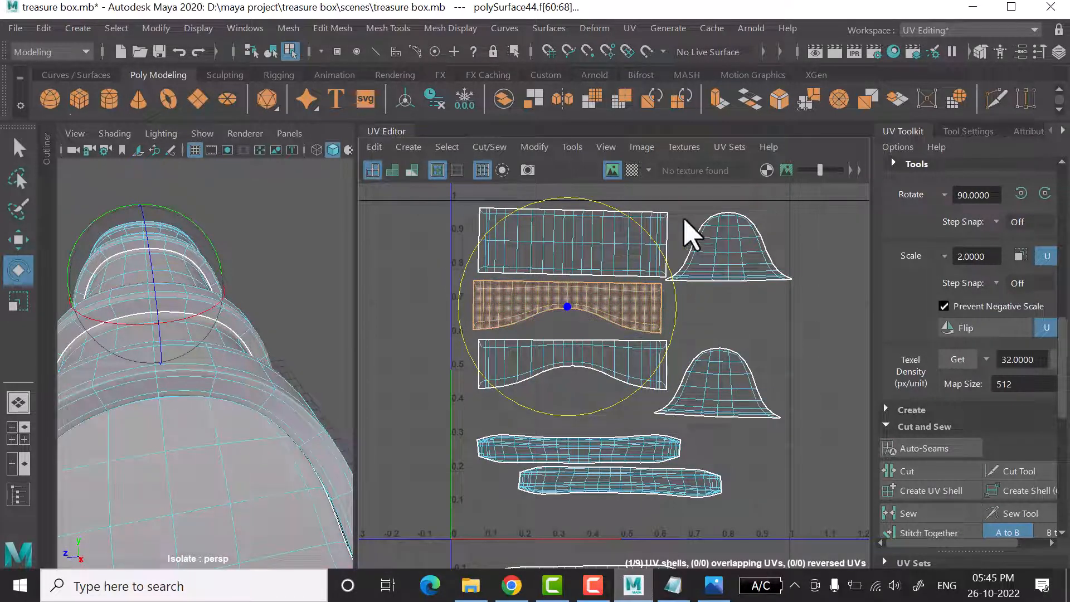
left_click(666, 240)
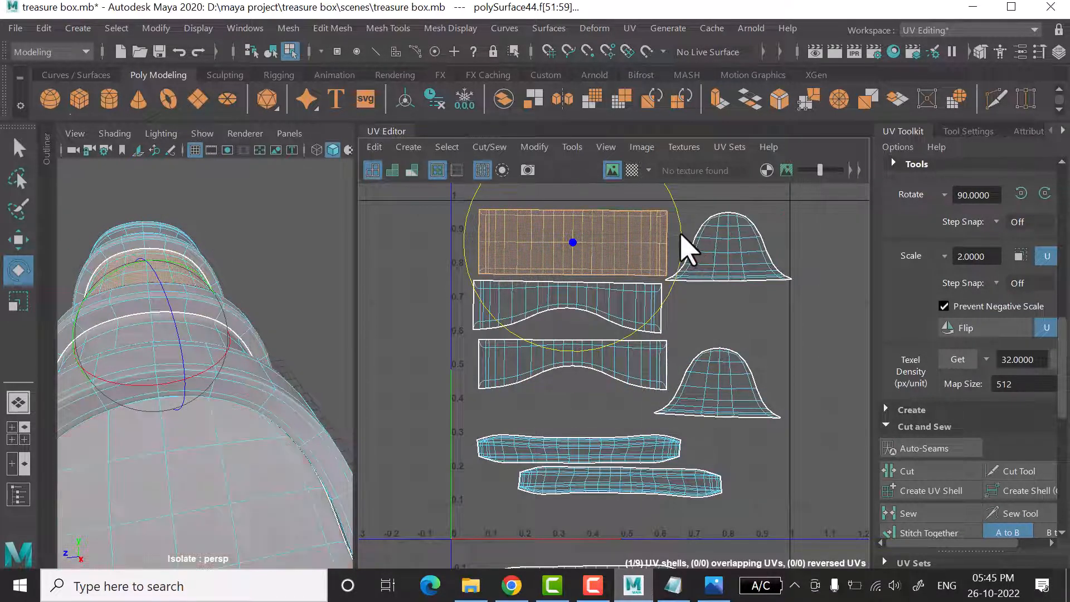
- Level the lower bell-shaped shell and nudge it slightly down
left_click(718, 389)
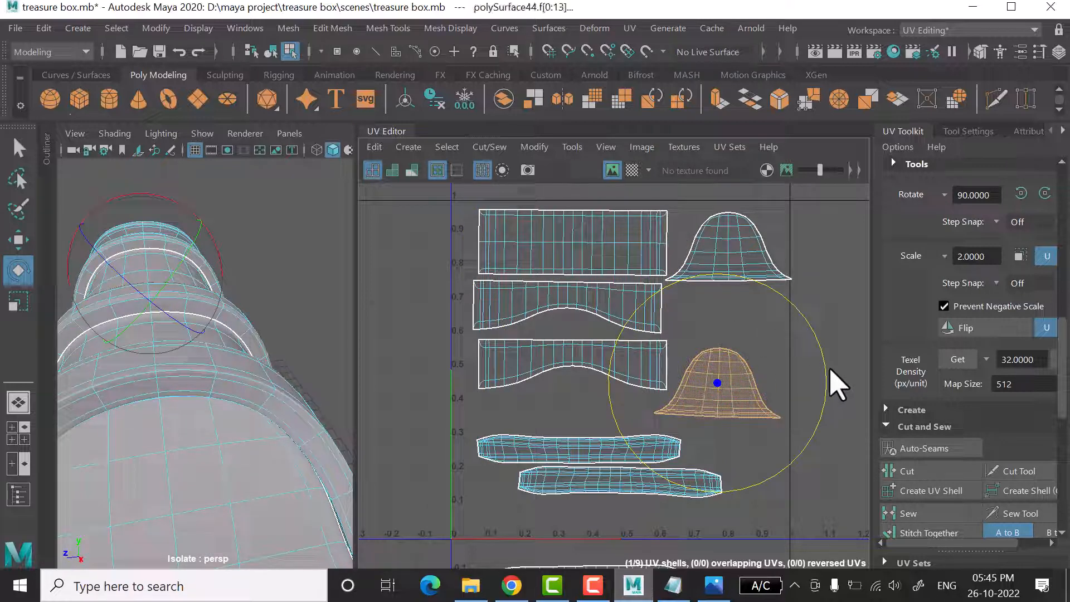
key("w")
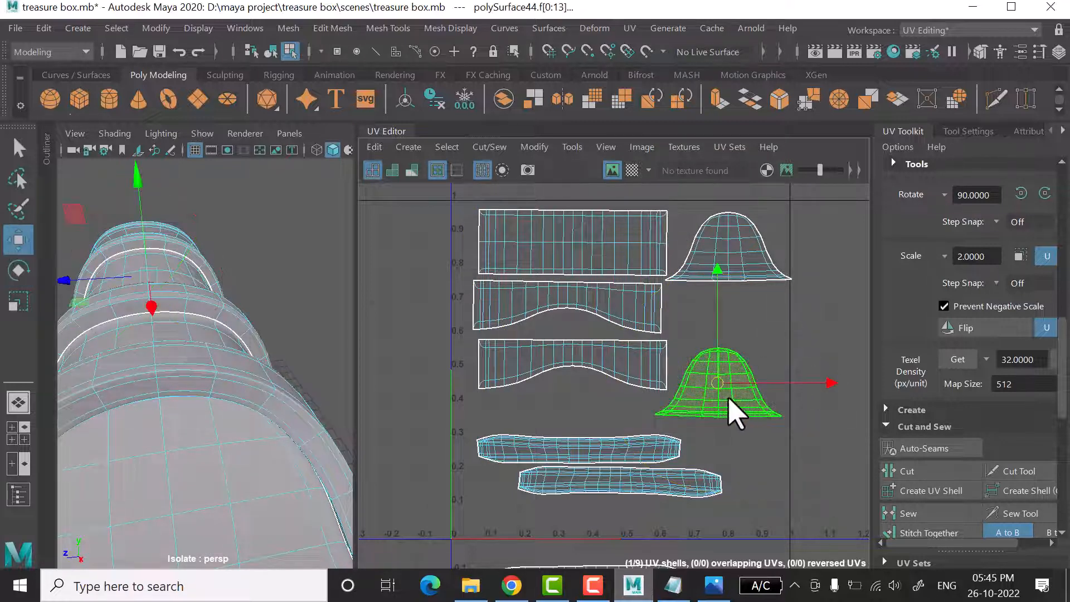
mouse_move(727, 379)
left_mouse_down()
mouse_move(726, 352)
mouse_move(721, 387)
left_mouse_up()
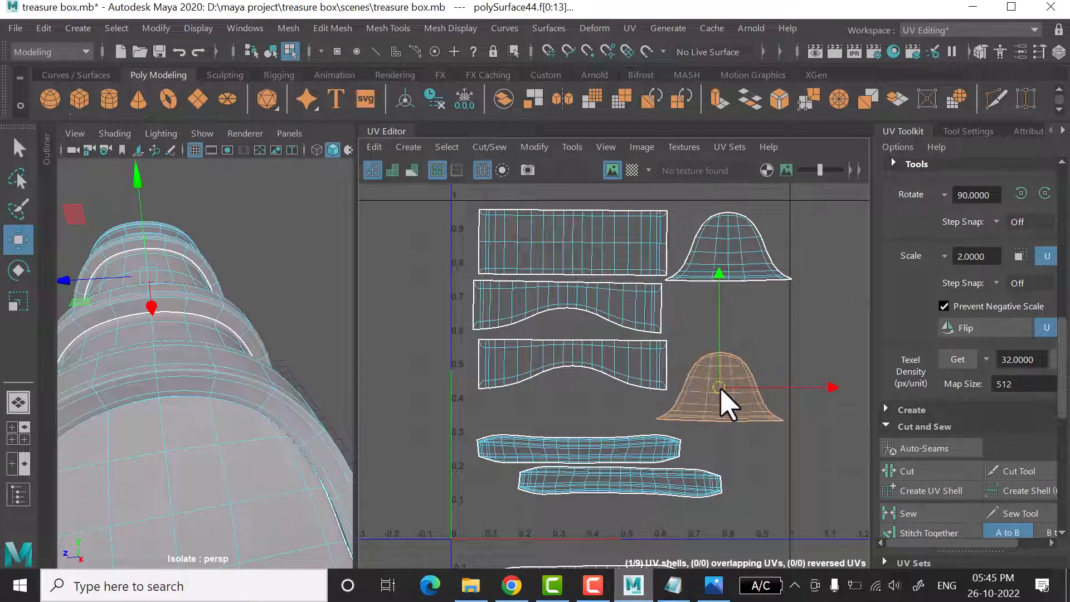
- Select the two thick band shells beneath the panels, move them lower in the tile, and scale them down
left_click(635, 458)
left_click(526, 484, "shift")
middle_click_drag(526, 489, 609, 418, "alt")
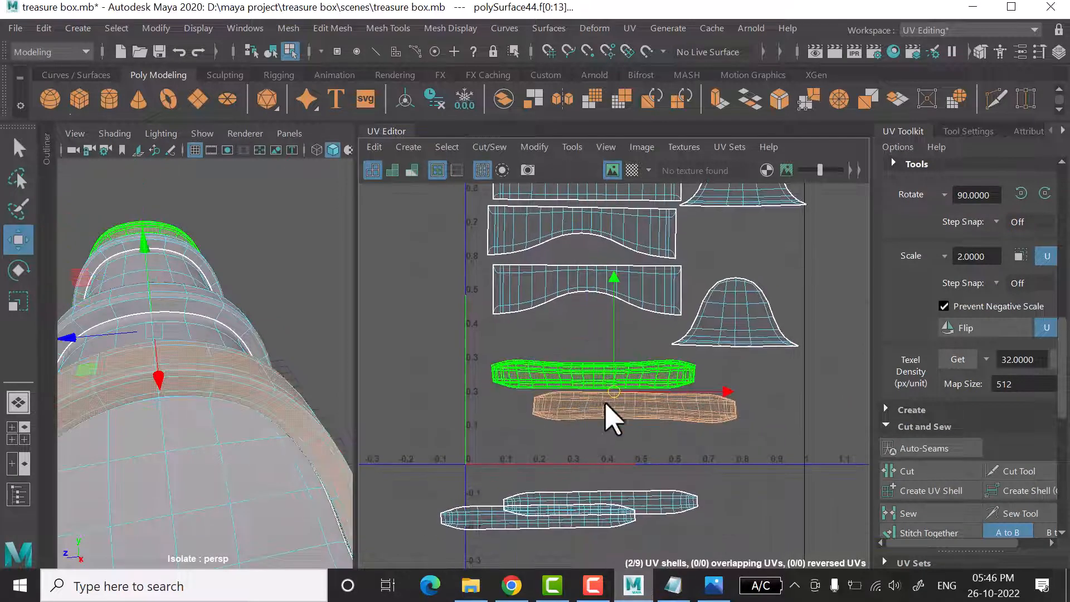
left_click_drag(613, 392, 579, 419)
key("r")
left_click(624, 497)
- Scale down the two thin band shells below the tile and stack them inside it above the other bands without overlap
left_click(590, 522)
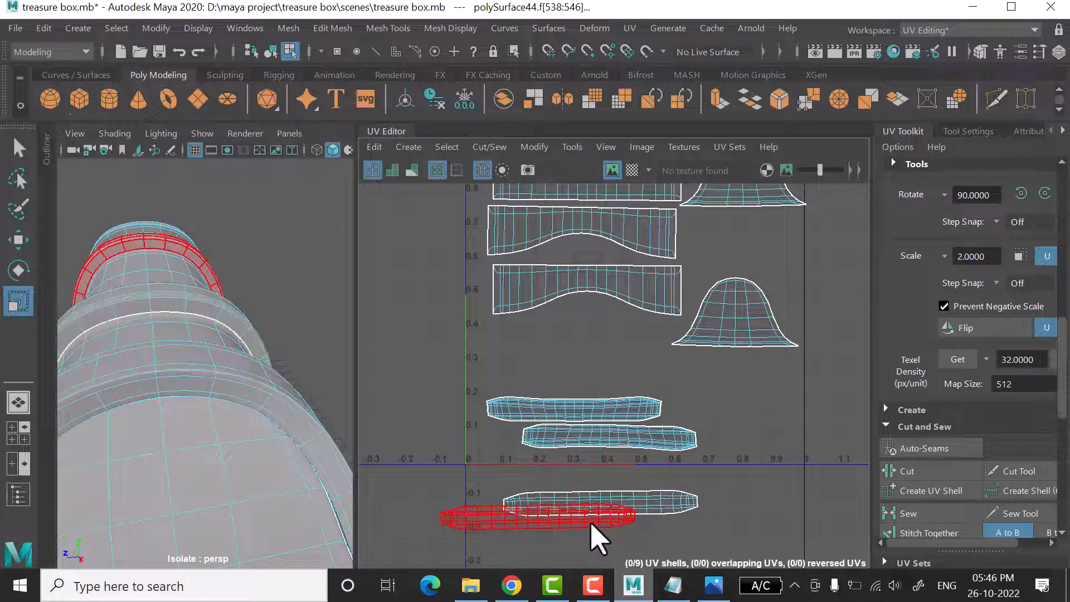
left_click(585, 498, "shift")
left_click_drag(569, 509, 699, 409)
key("w")
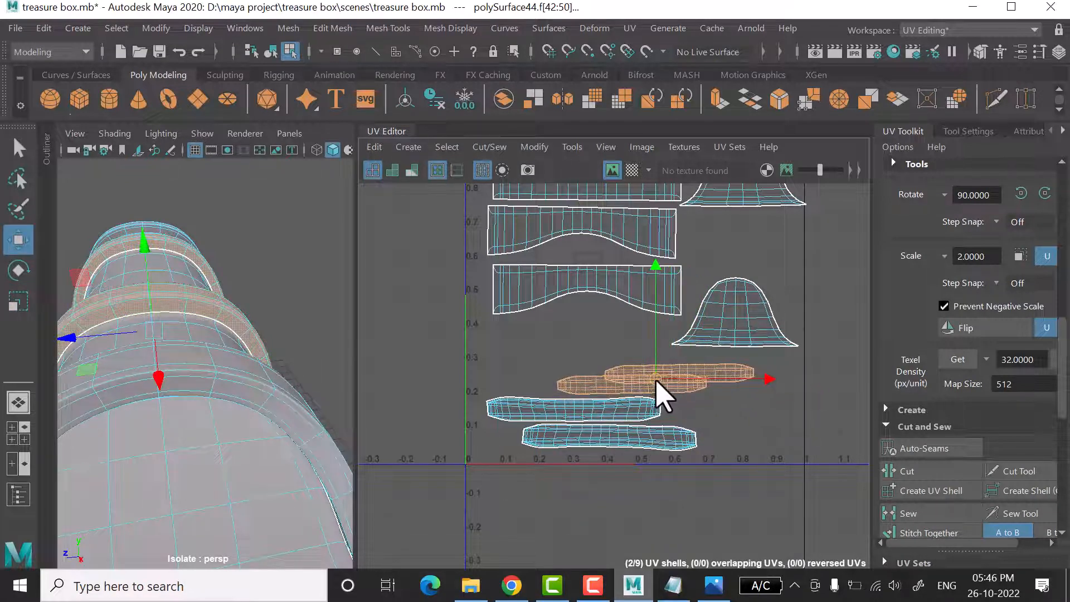
left_click(721, 375)
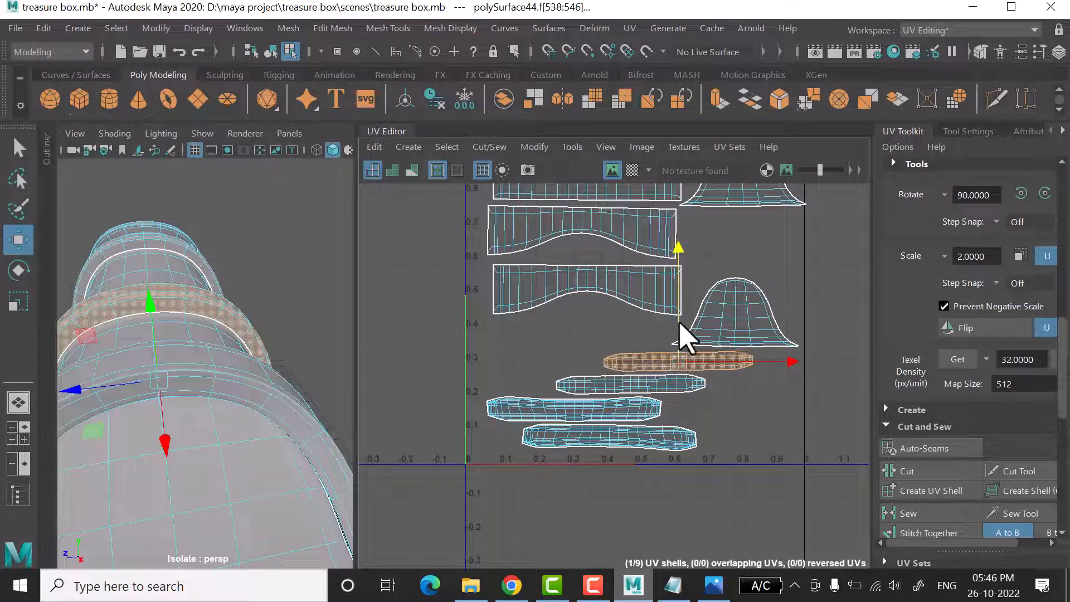
left_click(764, 391)
- Position the lower bell-shaped shell beside the lowest wavy panel, just inside the tile's right edge
scroll(742, 357, "down", 1)
middle_click_drag(742, 357, 681, 404, "alt")
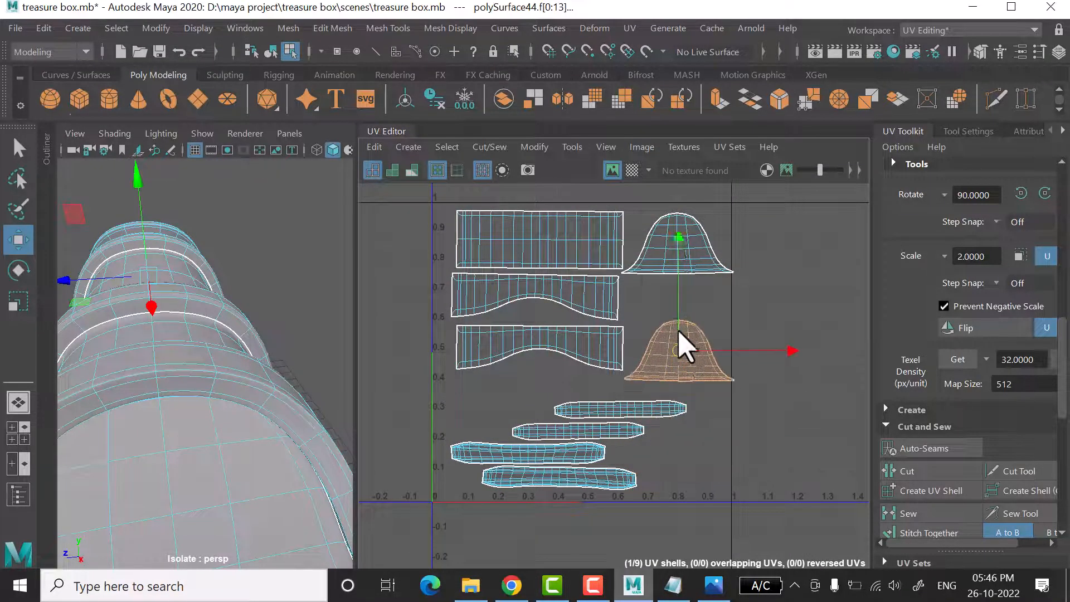
left_click_drag(683, 331, 664, 377)
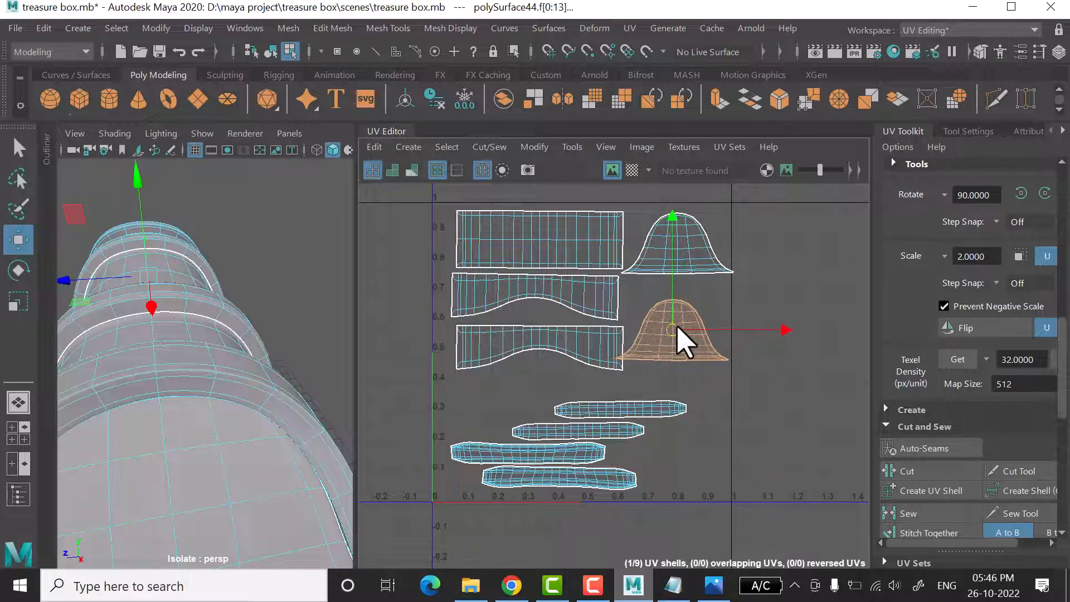
scroll(665, 376, "up", 3)
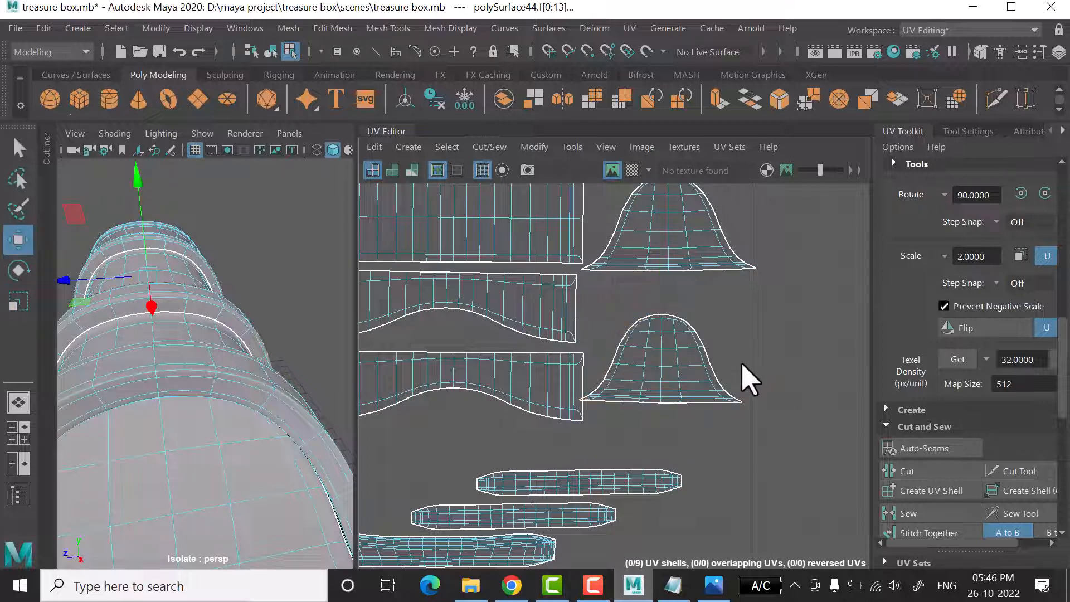
left_click_drag(756, 360, 754, 360)
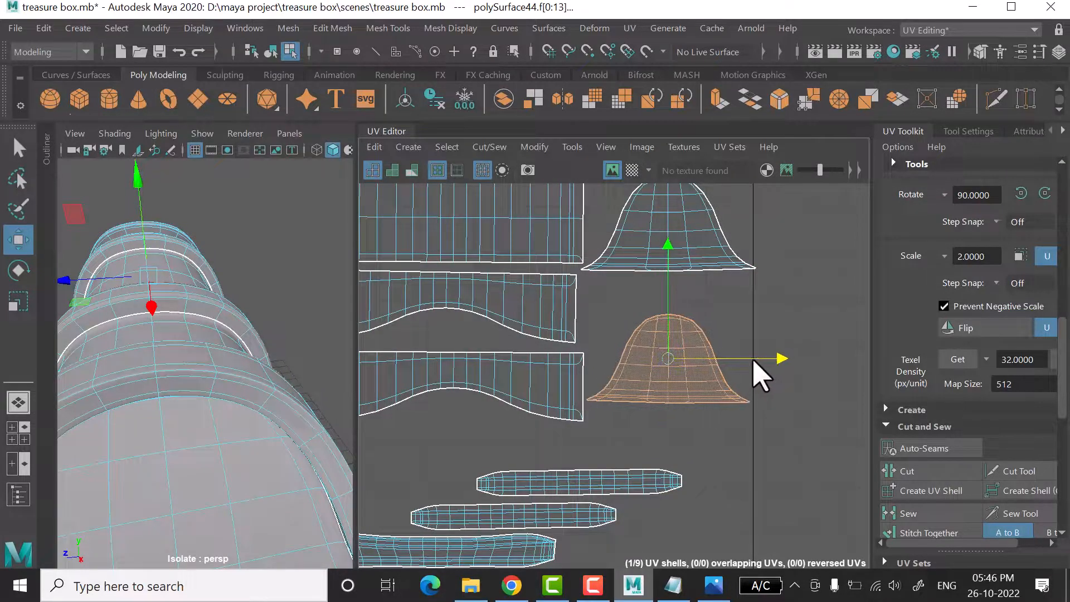
scroll(709, 406, "down", 4)
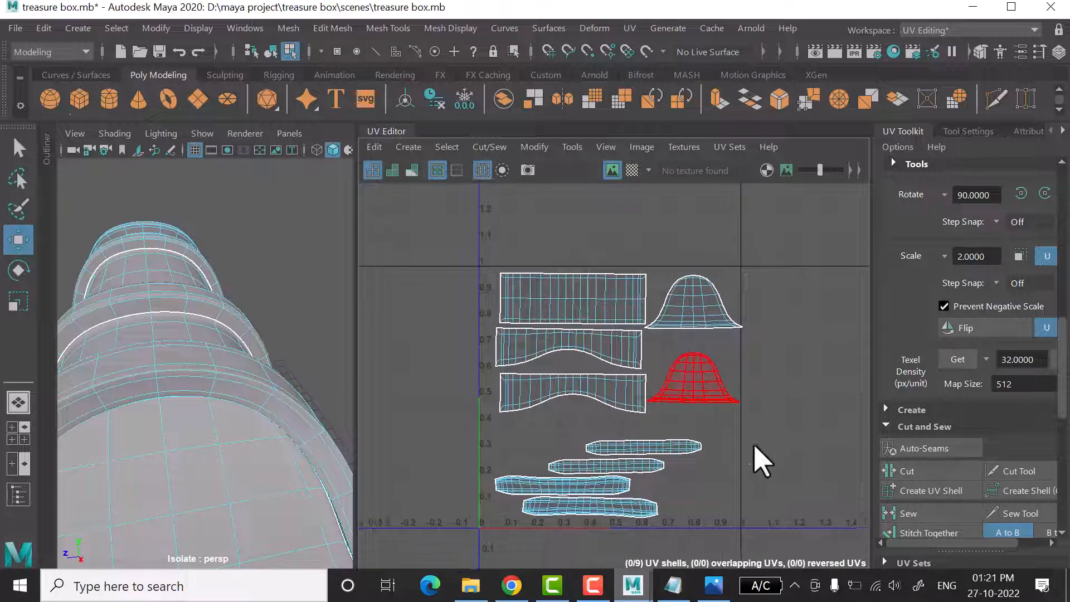
- End the lid's isolation to show the whole chest, return to object selection mode, and clear the selection
middle_click_drag(757, 454, 905, 492, "alt")
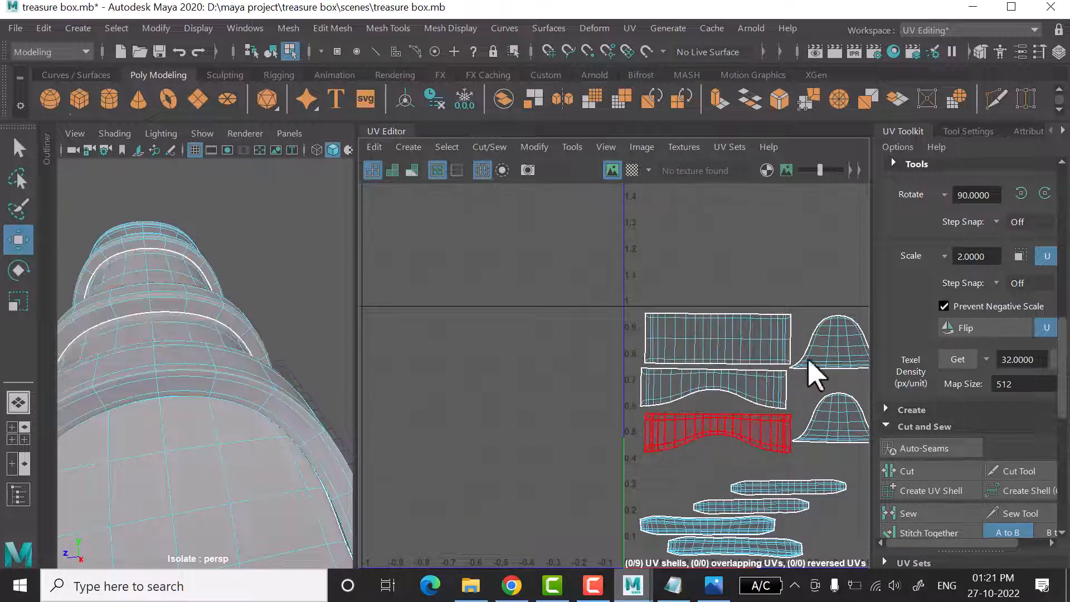
scroll(195, 353, "down", 10)
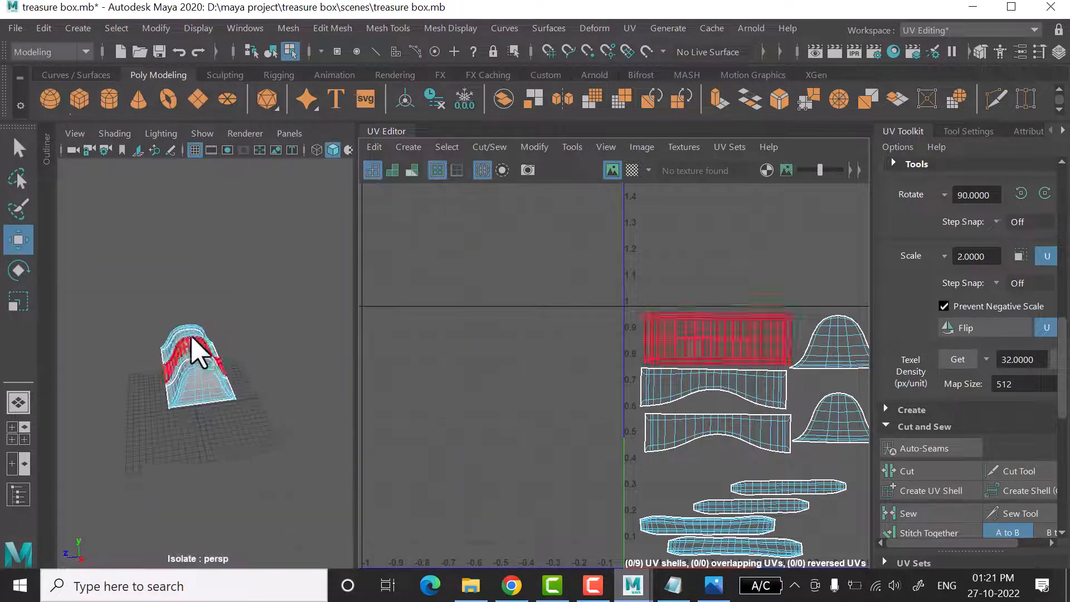
key("ctrl+1")
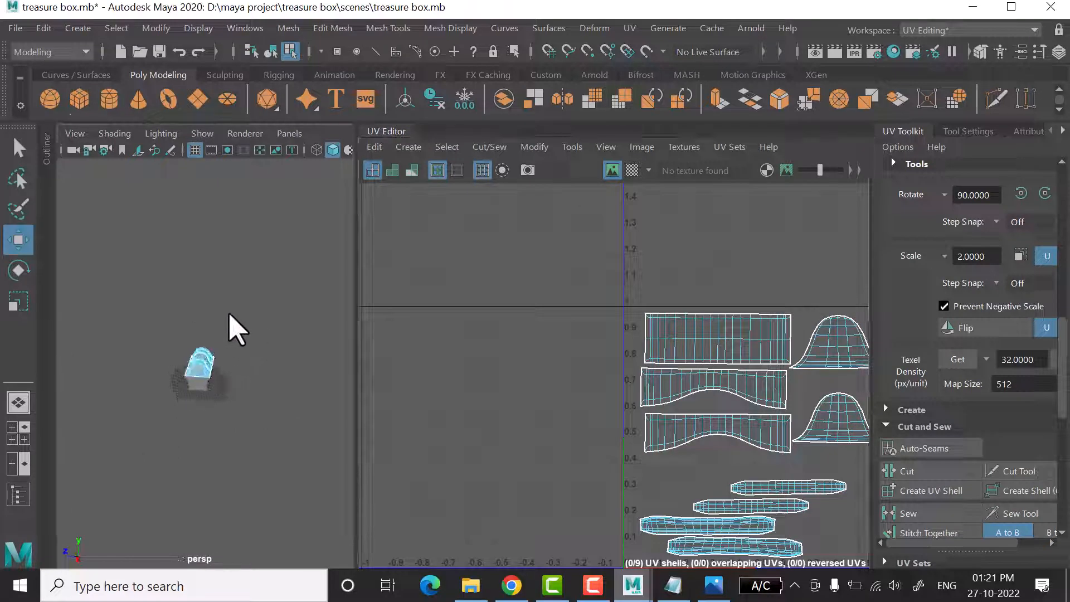
right_click_drag(258, 237, 312, 184)
left_click(312, 184)
scroll(212, 376, "up", 10)
left_click_drag(212, 376, 250, 392, "alt")
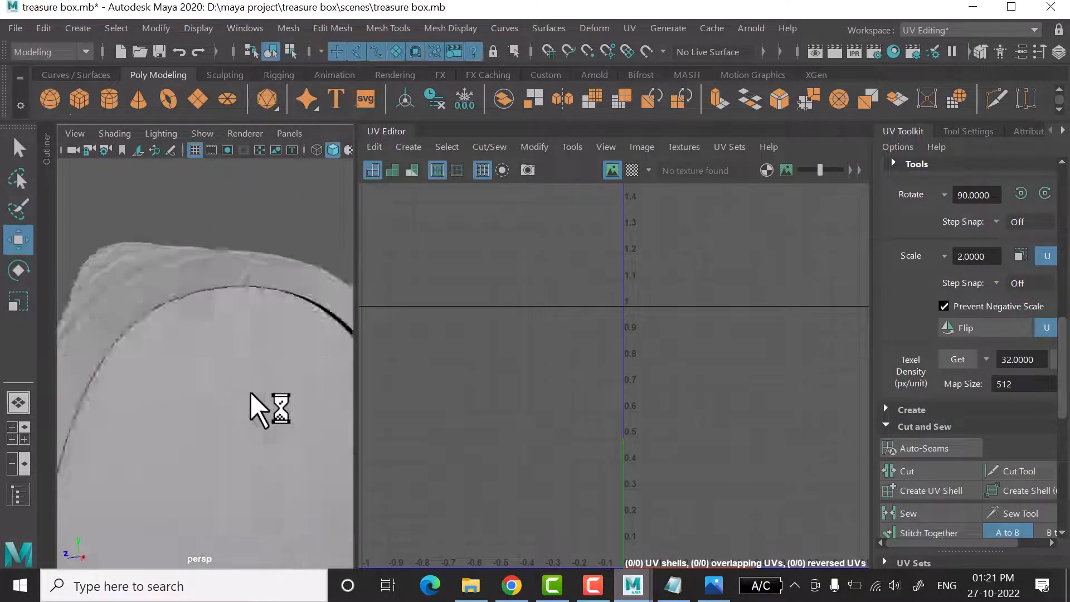
scroll(250, 392, "down", 10)
left_click(222, 367)
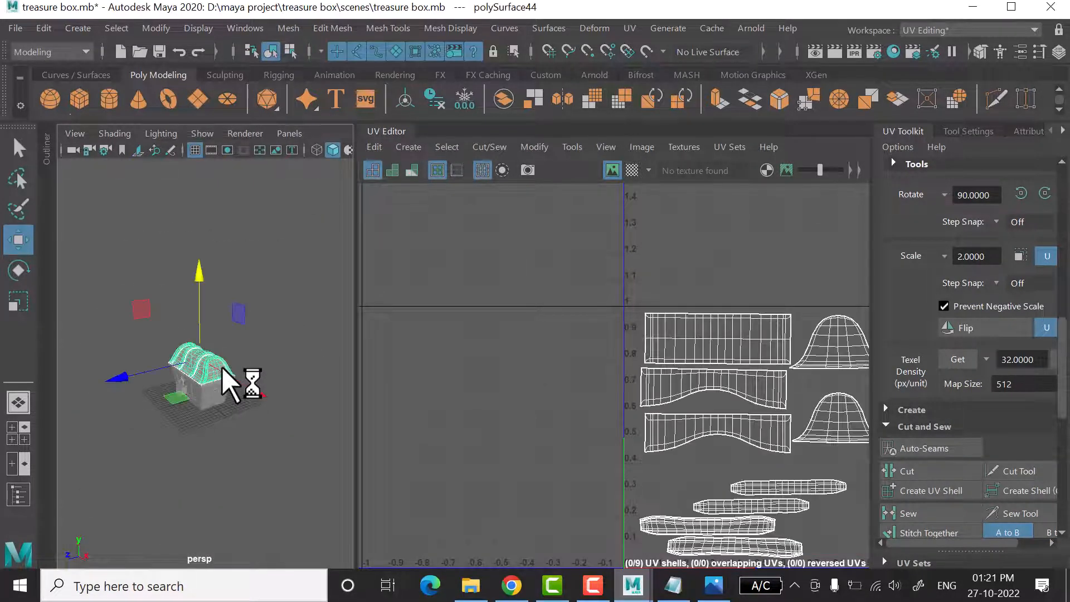
left_click(216, 450)
- Select the chest's flat slab piece, isolate it, and frame it in the view
scroll(215, 428, "up", 10)
scroll(216, 427, "down", 5)
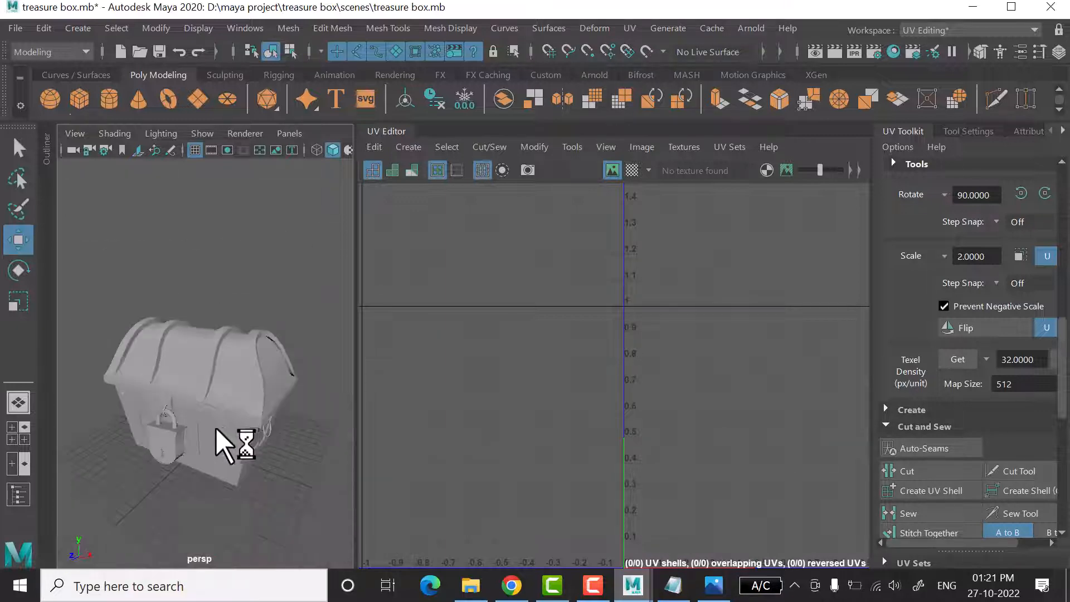
left_click_drag(215, 427, 274, 411, "alt")
scroll(215, 433, "up", 5)
left_click(273, 393)
key("ctrl+1")
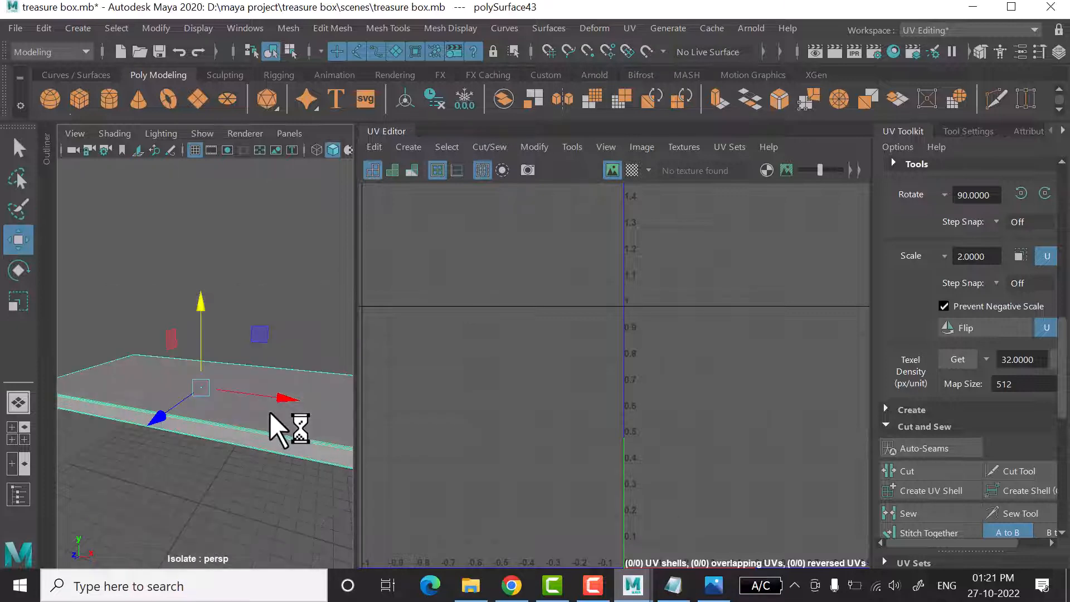
scroll(262, 400, "down", 6)
scroll(559, 384, "down", 2)
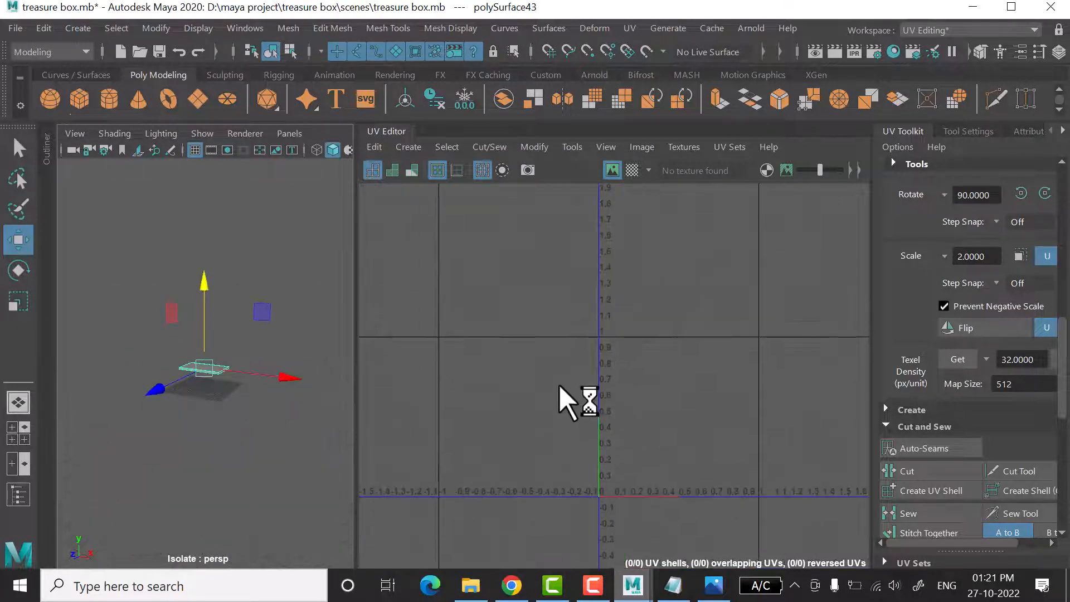
key("f")
scroll(560, 384, "down", 1)
key("f")
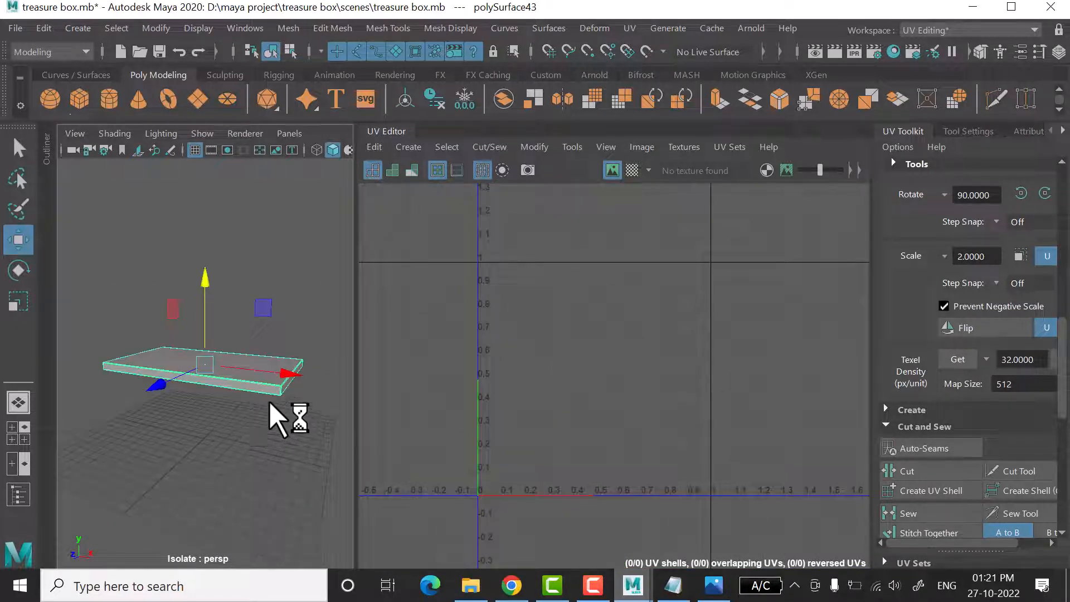
- Apply a camera-based UV projection to the slab and widen the 3D viewport beside the UV Editor
left_click(412, 148)
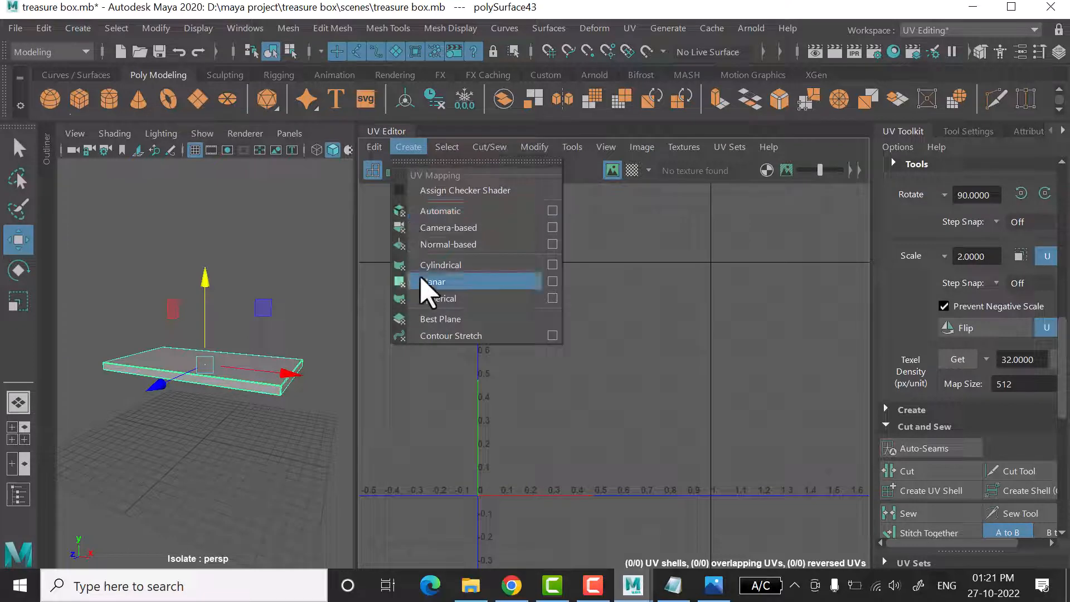
left_click(463, 229)
left_click_drag(167, 418, 379, 357, "alt")
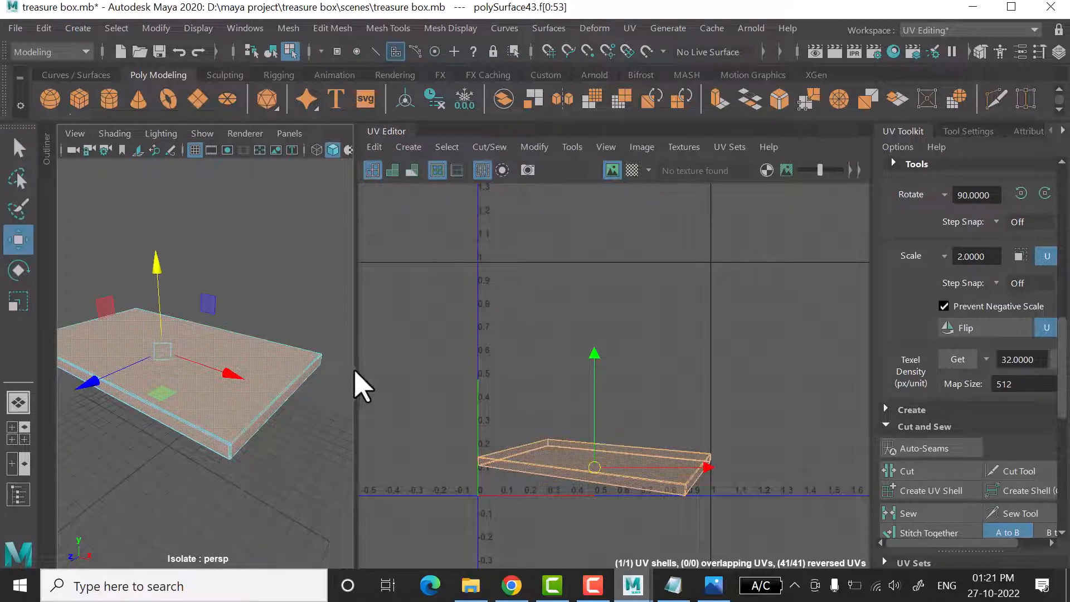
left_click_drag(357, 387, 513, 434)
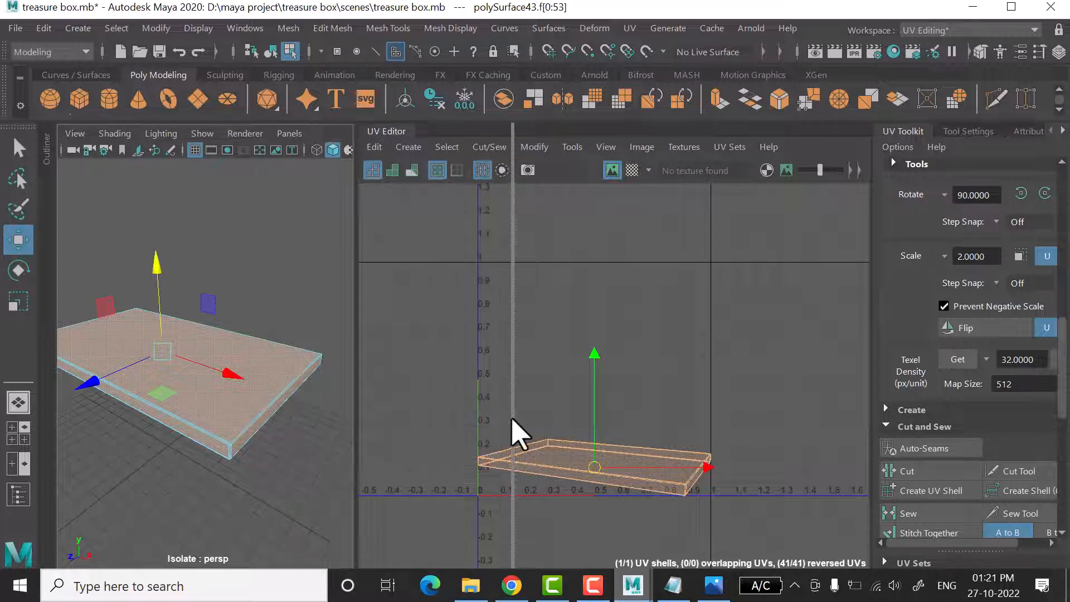
left_click_drag(375, 370, 391, 257, "alt")
right_click_drag(392, 258, 466, 101)
scroll(420, 315, "up", 6)
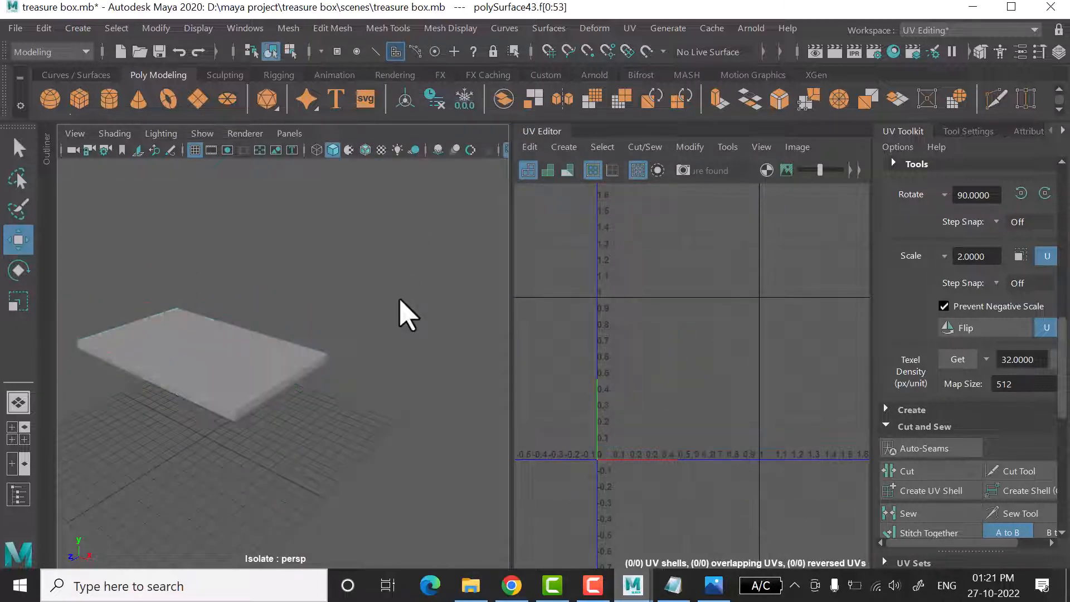
- Reselect the whole slab as an object, try another camera-based UV projection from the closer view, and undo it
right_click_drag(669, 361, 590, 324)
left_click(693, 440)
left_click(323, 450)
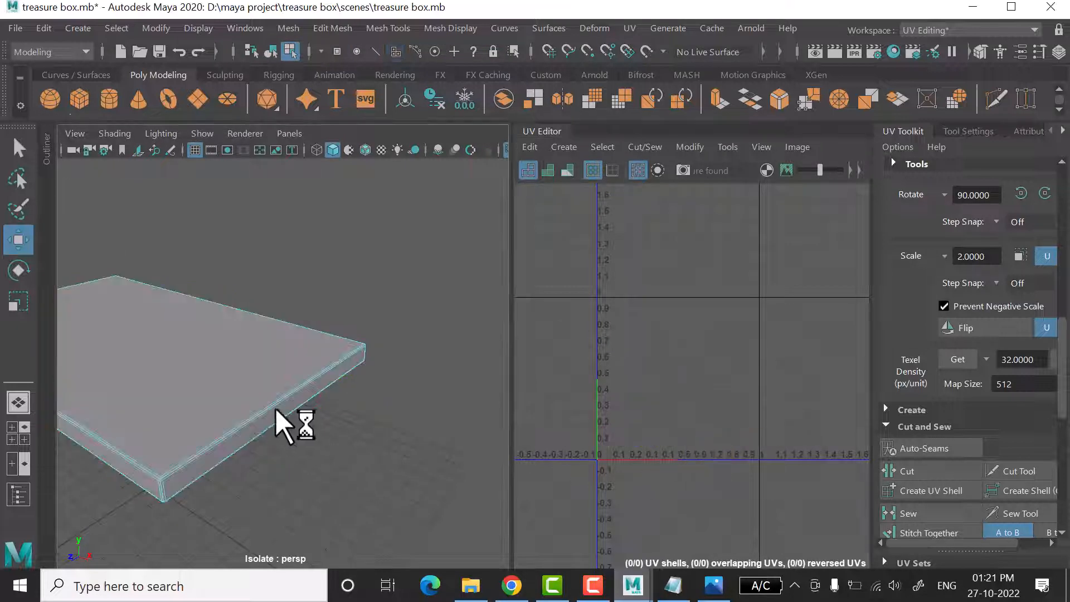
right_click_drag(347, 292, 434, 104)
left_click(420, 343)
left_click(259, 389)
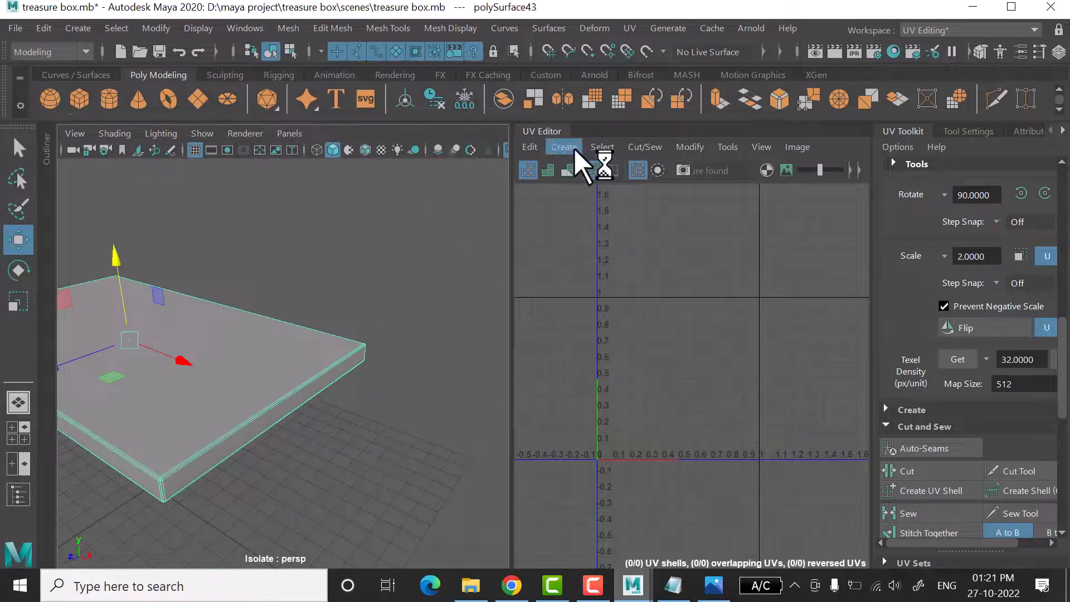
left_click(564, 146)
left_click(622, 243)
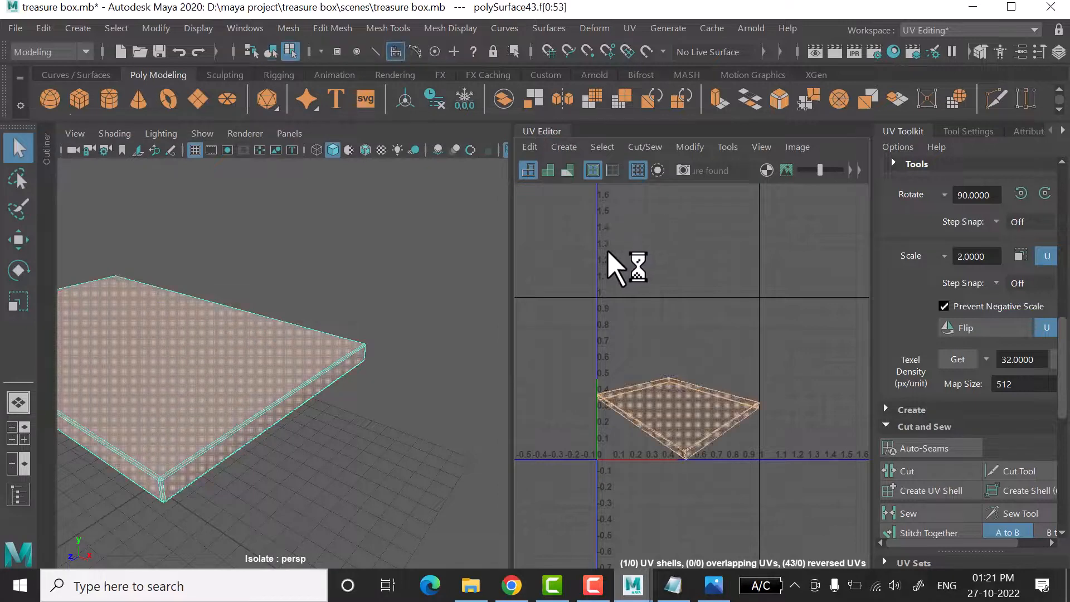
key("ctrl+z")
- Apply automatic UV mapping to the slab and clear the selection
left_click(575, 148)
left_click(604, 211)
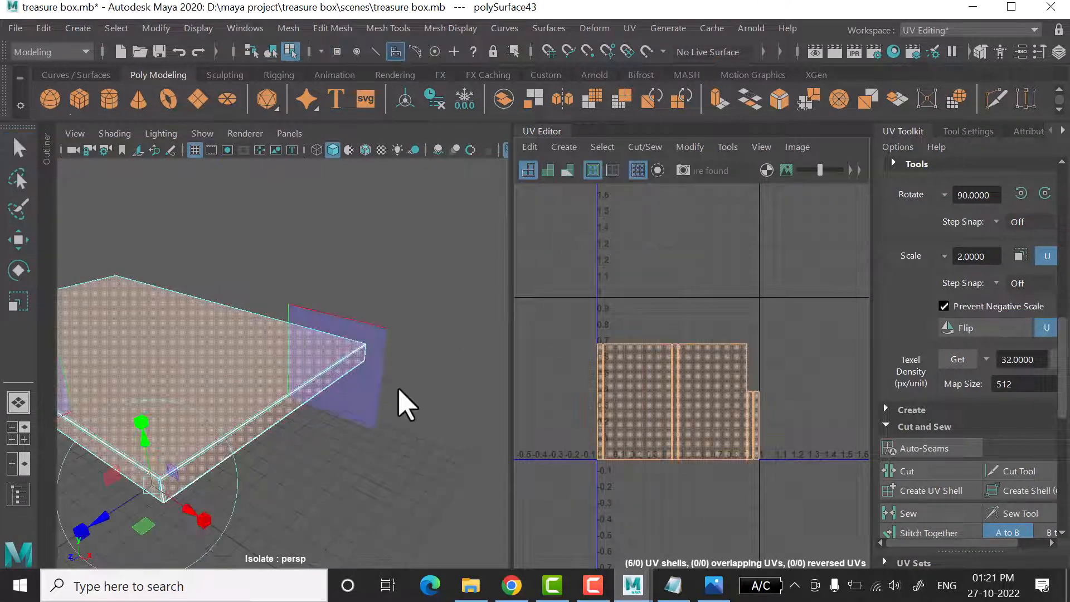
left_click(318, 468)
scroll(325, 468, "up", 2)
scroll(320, 462, "up", 2)
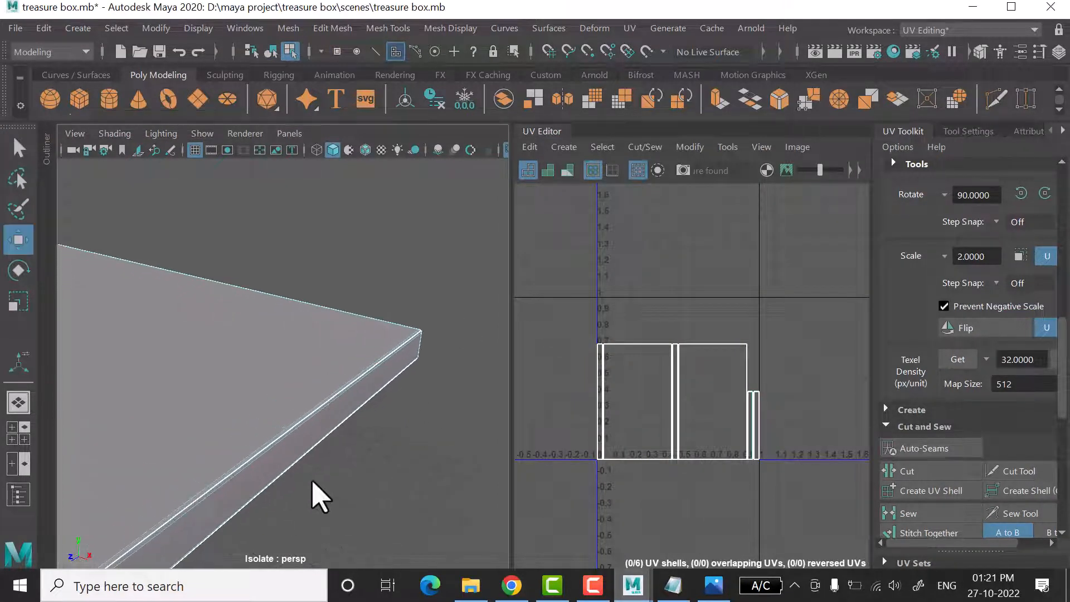
- Select several of the slab's border edges in edge mode, try stitching their UVs together at once, and undo it
middle_click_drag(313, 480, 418, 359, "alt")
scroll(304, 425, "up", 3)
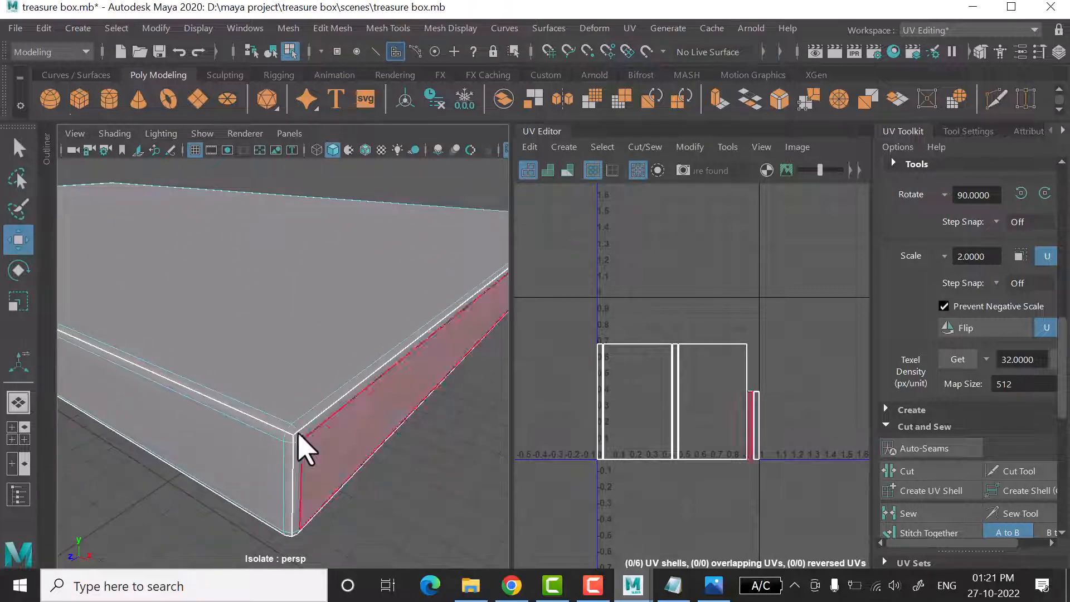
middle_click_drag(376, 420, 276, 412, "alt")
right_click(348, 180)
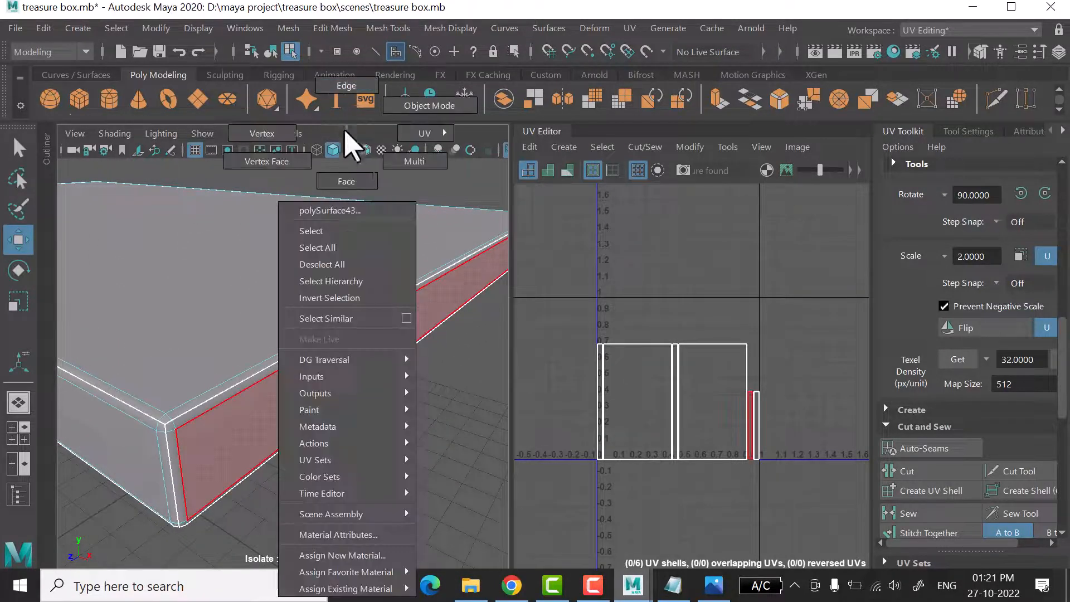
left_click(357, 92)
left_click(289, 357)
left_click_drag(176, 446, 182, 438, "alt")
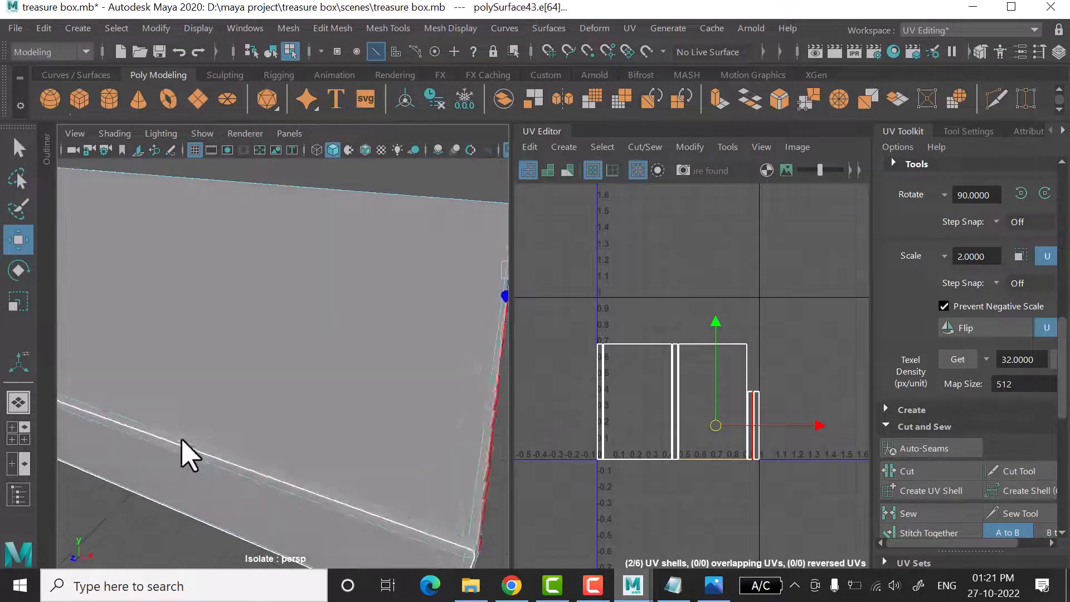
left_click(262, 476, "shift")
left_click_drag(398, 539, 342, 402, "alt")
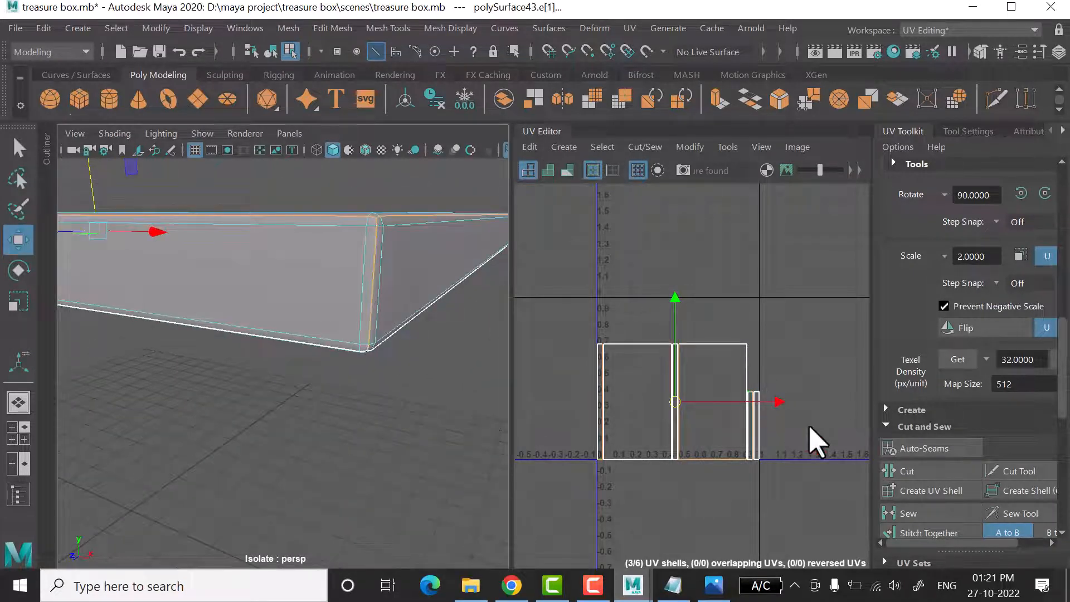
left_click(942, 534)
key("ctrl+z")
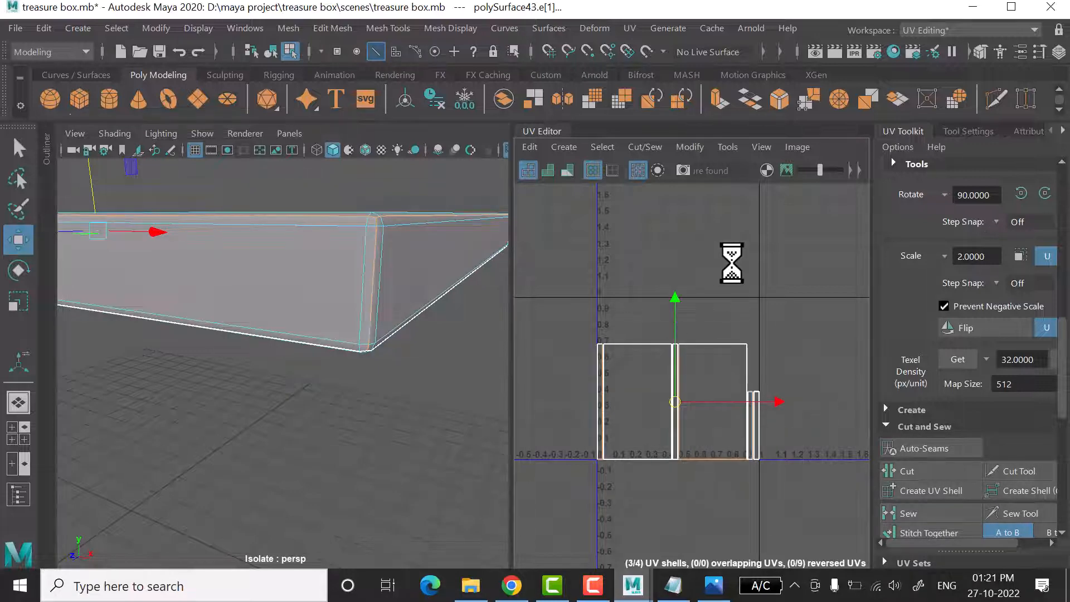
- Stitch the front long side strip to the slab's top-face shell along their shared long upper edge
left_click(732, 261)
left_click_drag(383, 311, 377, 320, "alt")
left_click(247, 479)
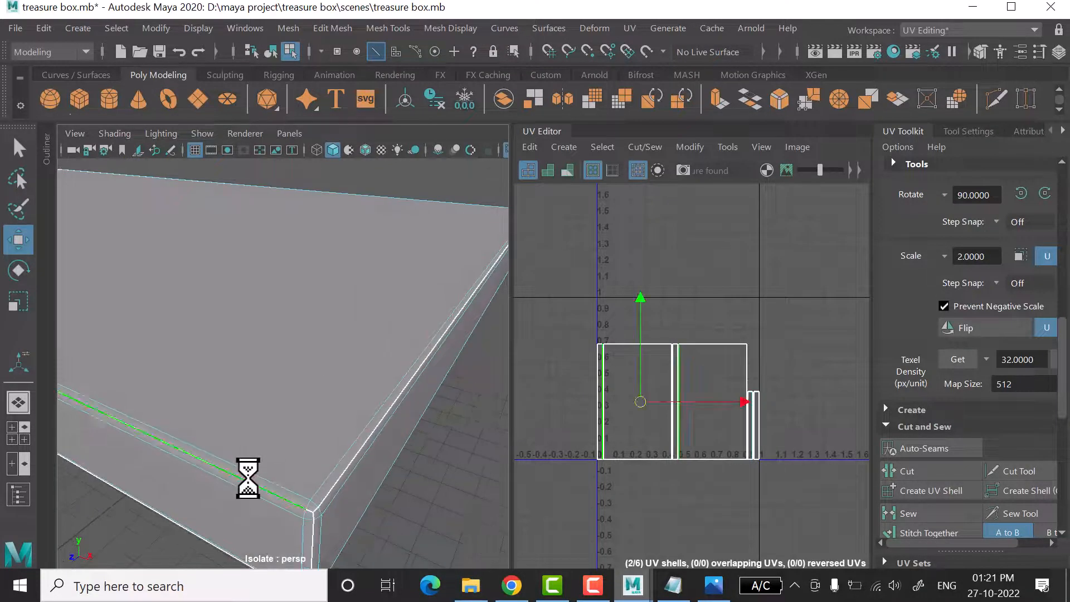
left_click(919, 533)
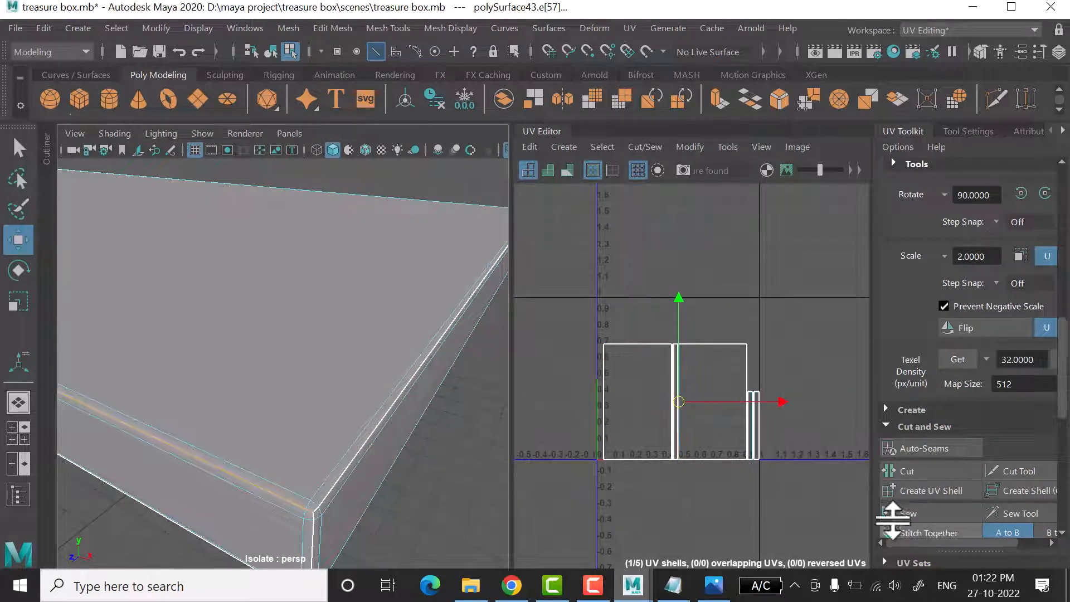
- Move the stitched top-face shell above the other shells and separate the remaining long thin strip from the bottom-face shell
right_click_drag(782, 261, 701, 232)
left_click(701, 426)
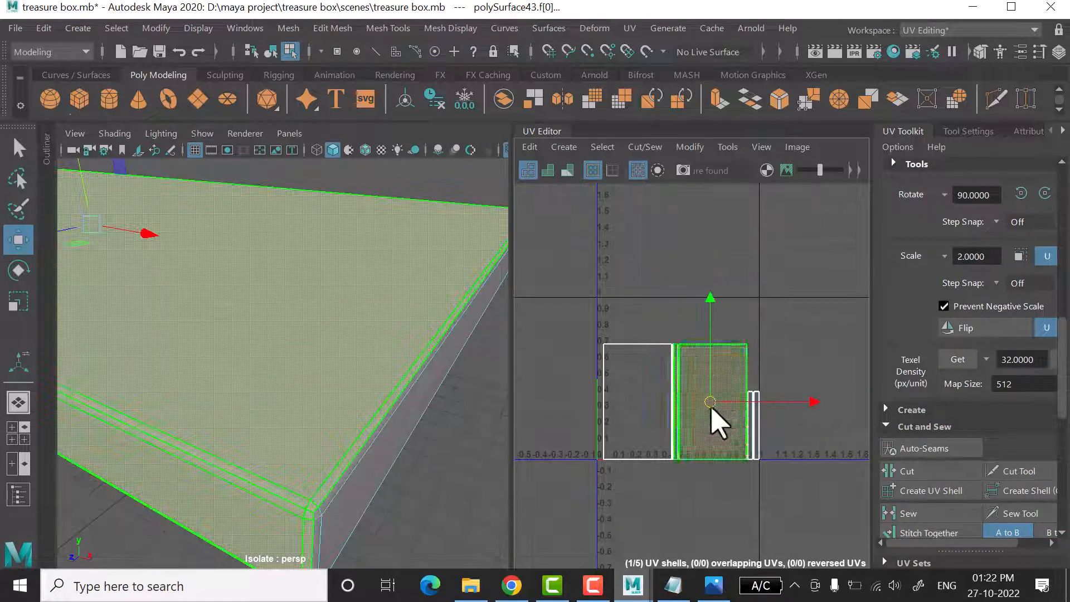
left_click_drag(711, 405, 753, 262)
left_click(690, 423)
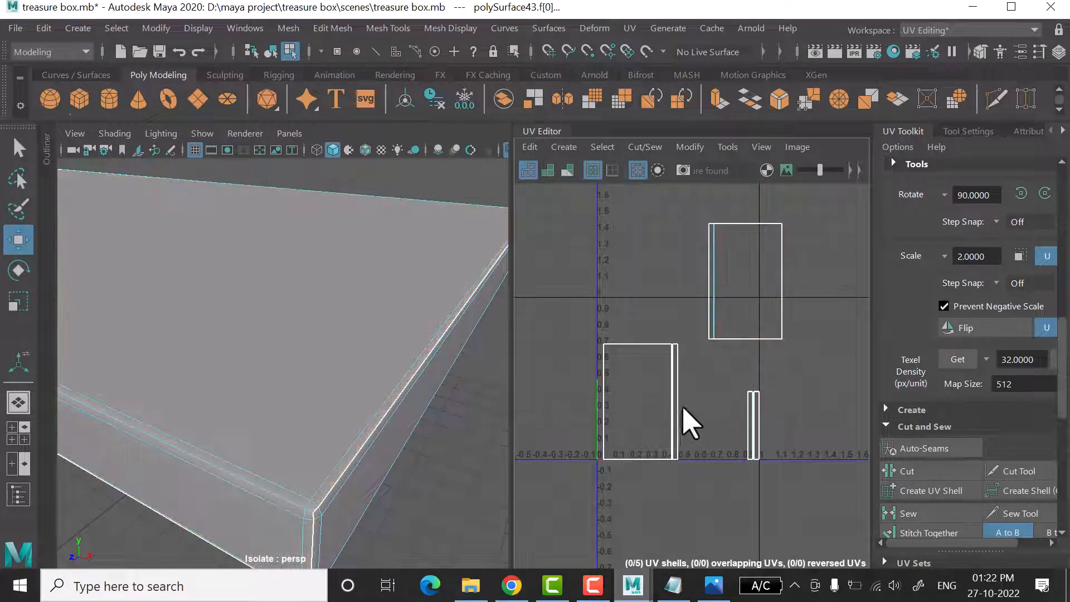
left_click_drag(723, 406, 724, 405)
left_click(690, 501)
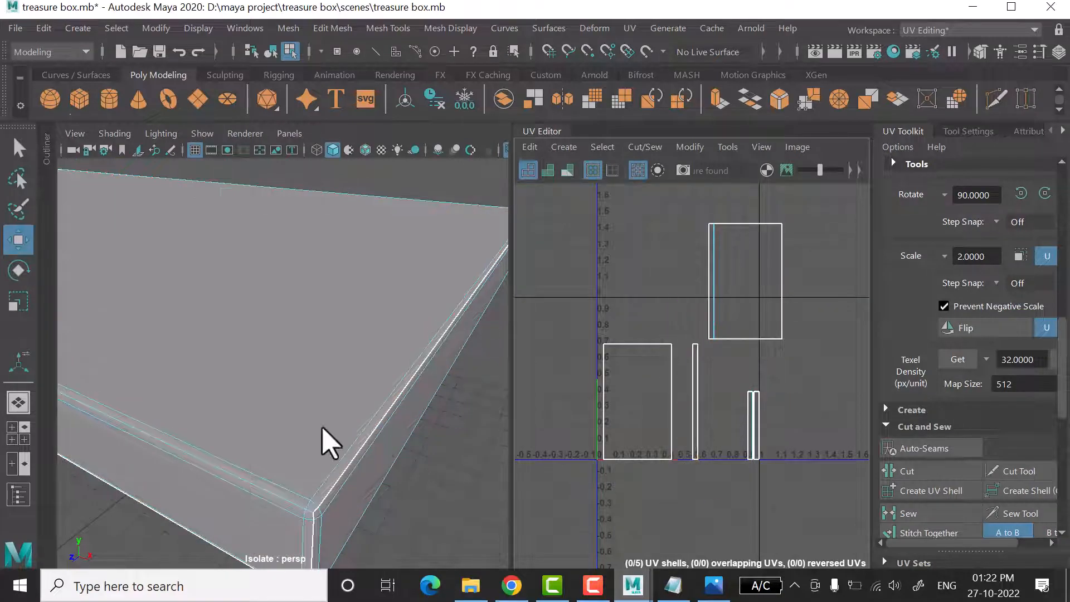
- Check the chest reference image, then stitch a short side strip to the top face along their shared short upper edge
left_click_drag(288, 427, 279, 423, "alt")
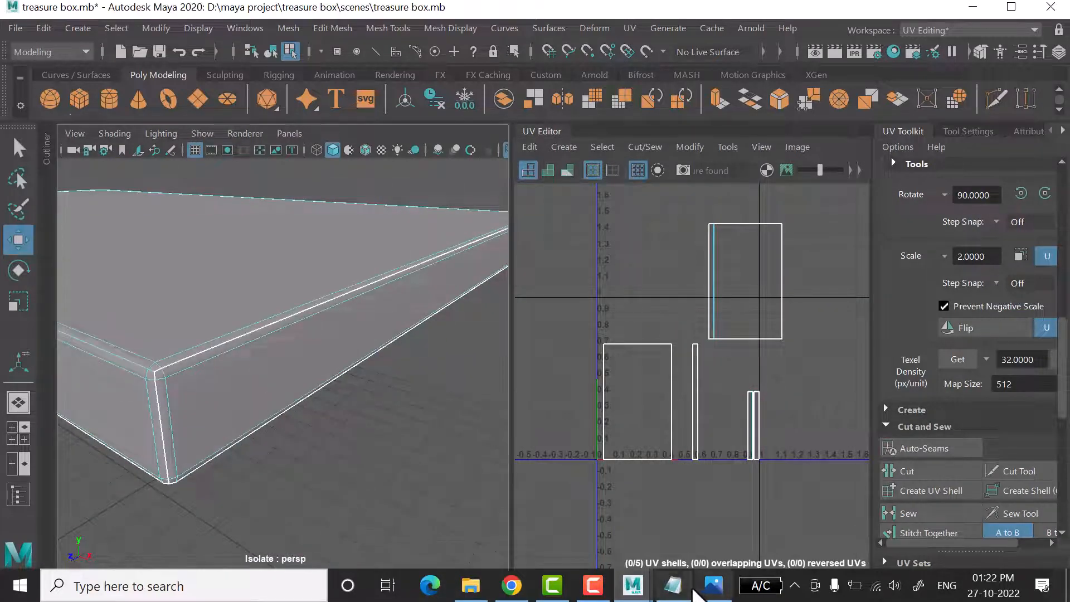
left_click(714, 586)
left_click(714, 585)
left_click(229, 440)
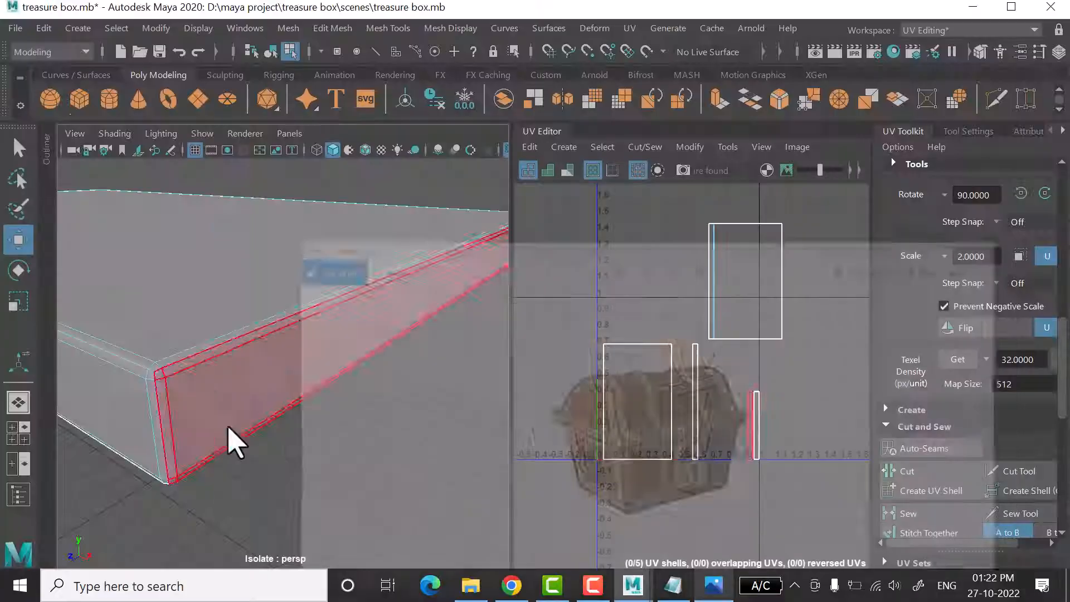
right_click_drag(203, 191, 207, 89)
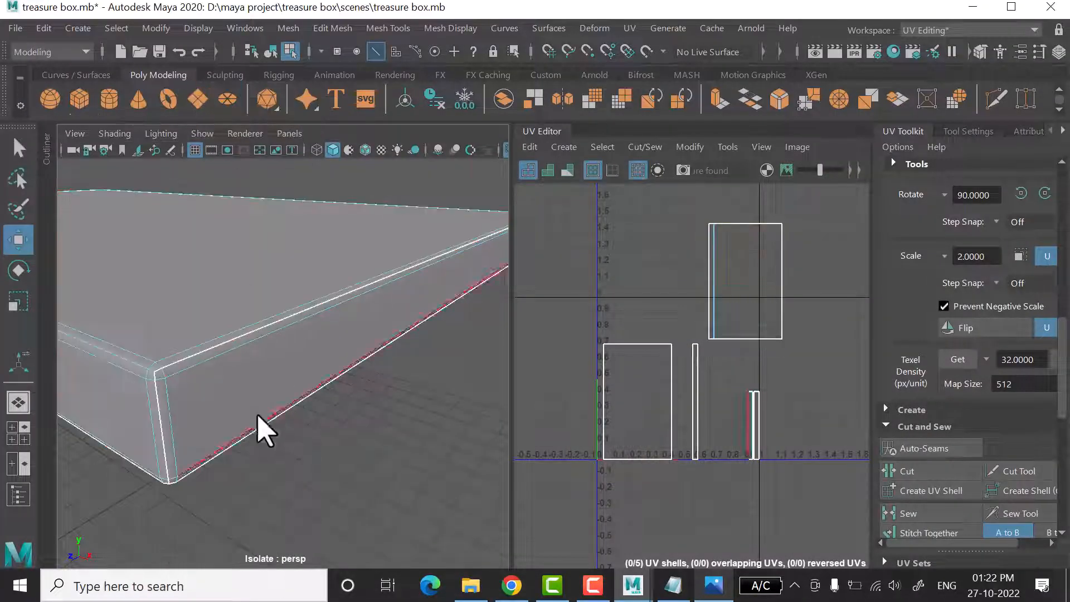
left_click(223, 345)
left_click(223, 346)
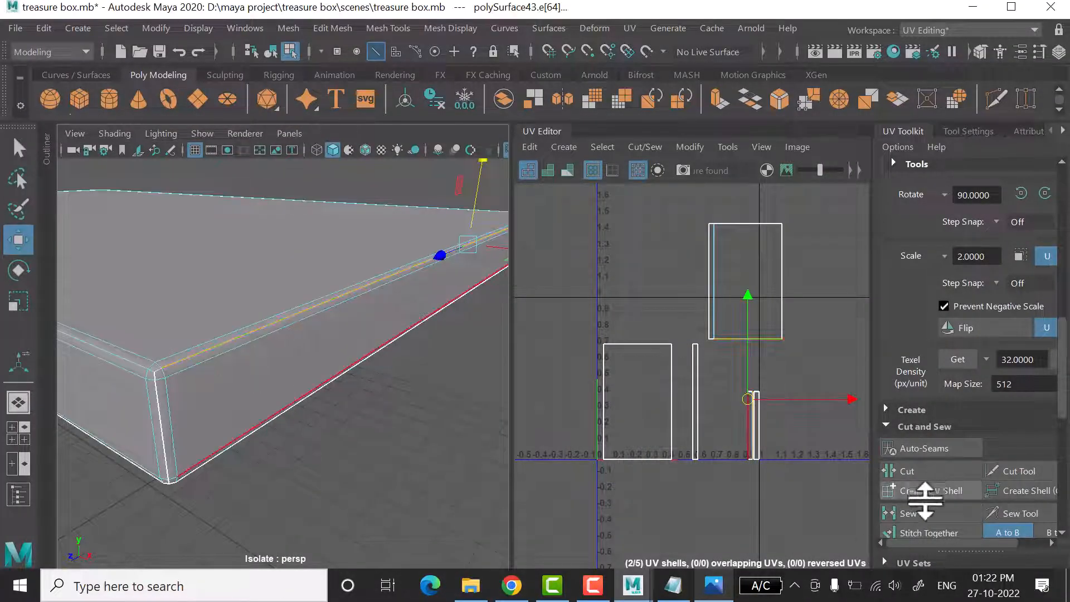
left_click(926, 529)
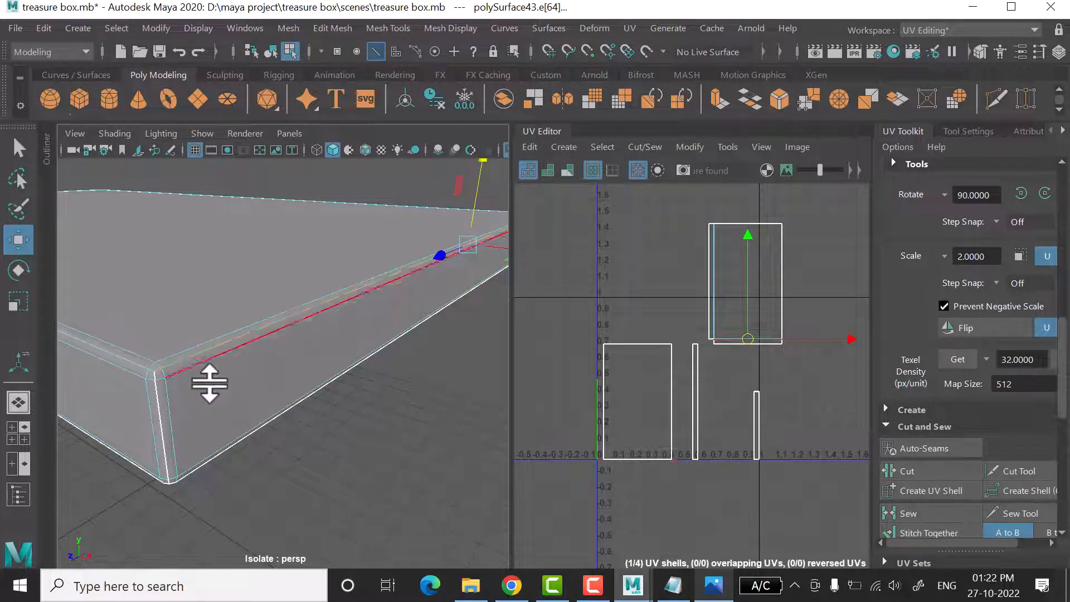
- Stitch the opposite long side strip to the top-face shell along the slab's other long upper edge
scroll(252, 377, "up", 3)
left_click_drag(253, 378, 327, 382, "alt")
left_click(330, 384)
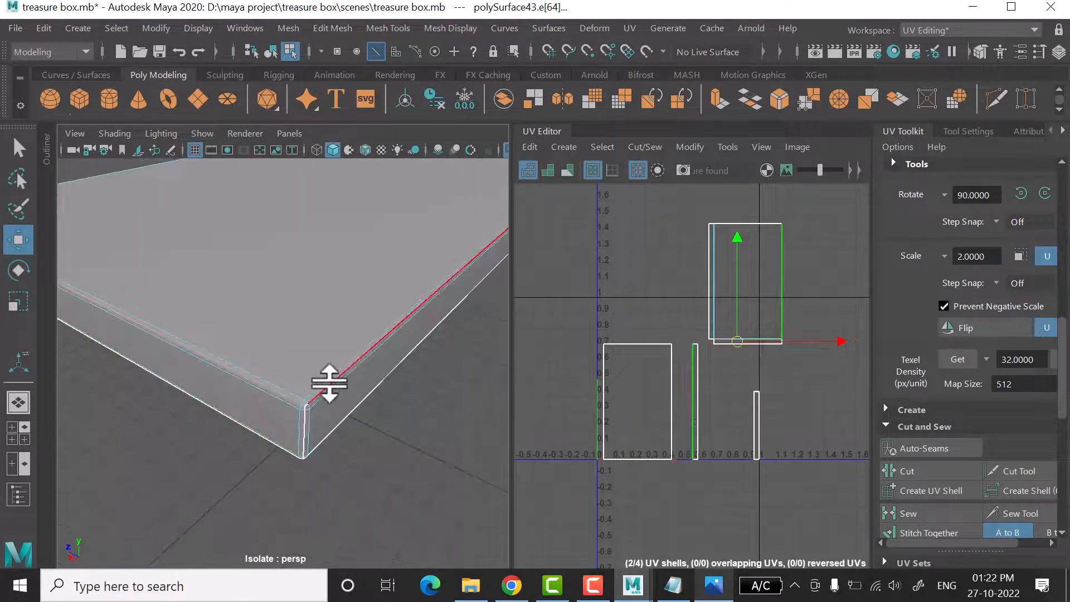
left_click(926, 532)
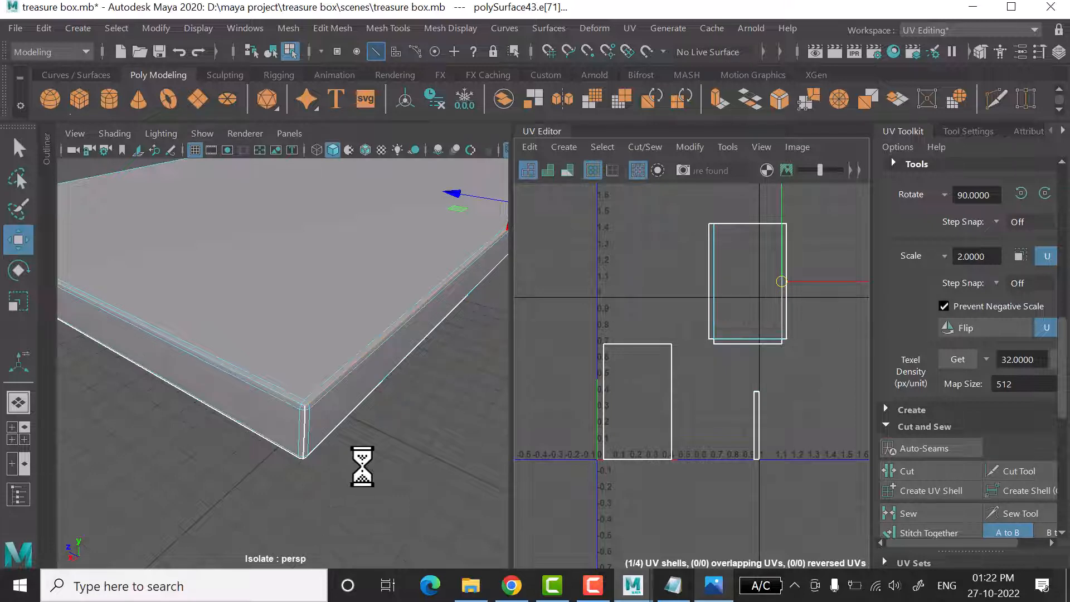
- Stitch the last short side strip to the end of the adjacent long side strip along their vertical corner edge
left_click_drag(297, 435, 402, 353, "alt")
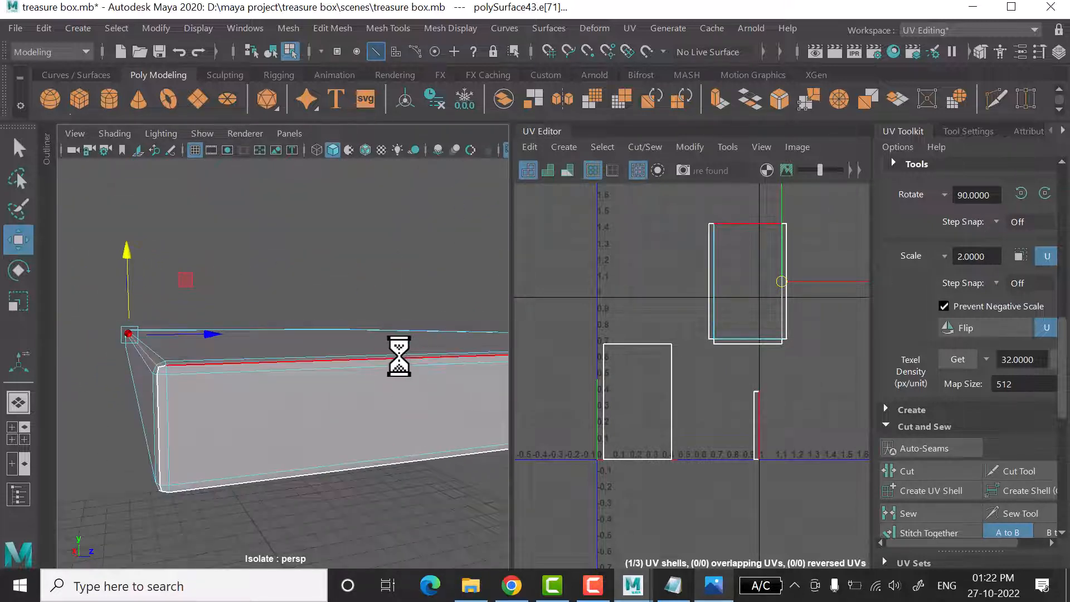
left_click_drag(207, 422, 399, 377, "alt")
left_click(355, 401)
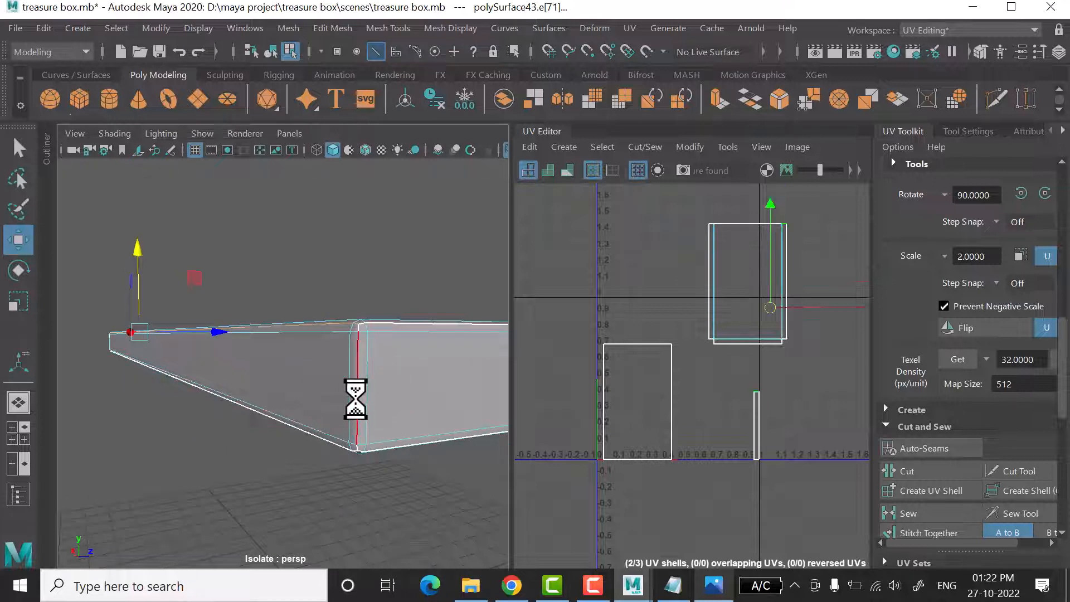
left_click(923, 529)
- Try stitching the UVs along the vertical edge at the slab's neighbouring corner
mouse_move(331, 439)
left_mouse_down("alt")
mouse_move(258, 435)
mouse_move(320, 429)
left_mouse_up("alt")
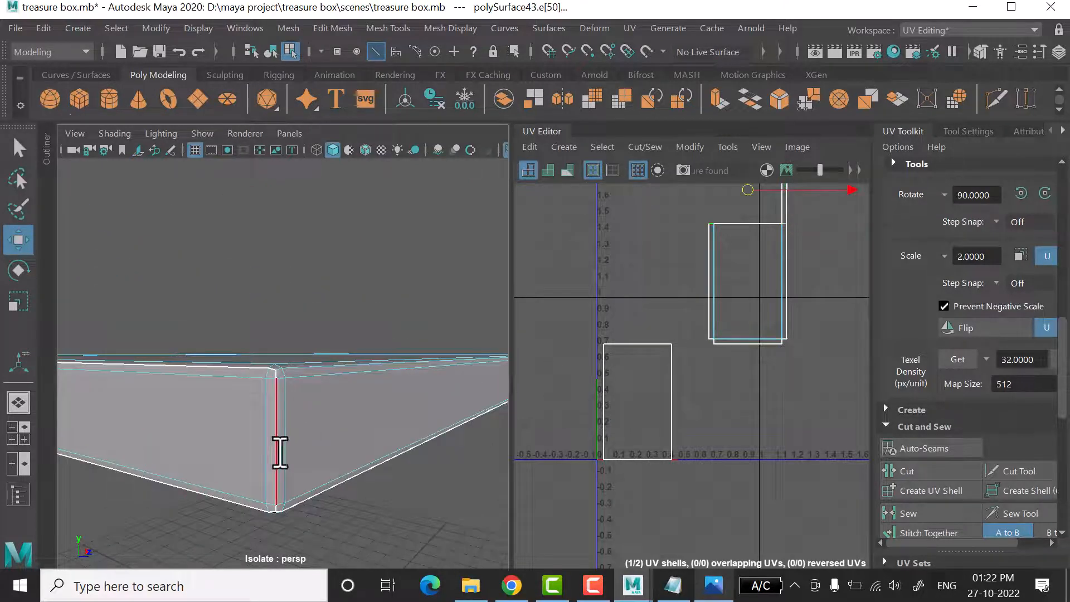
left_click_drag(304, 485, 270, 468, "alt")
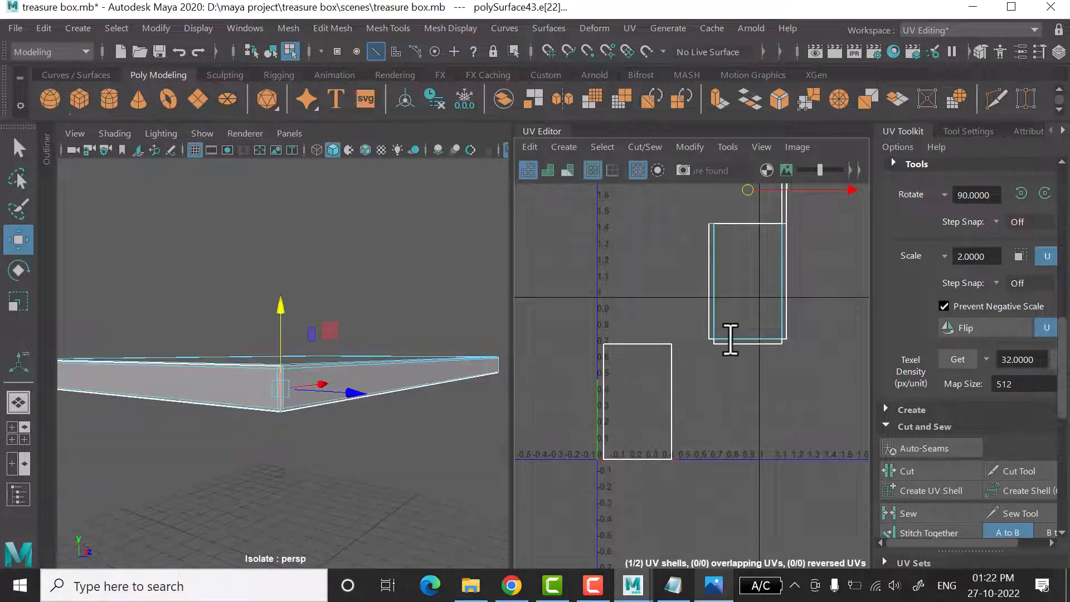
scroll(719, 390, "down", 2)
scroll(712, 418, "up", 4)
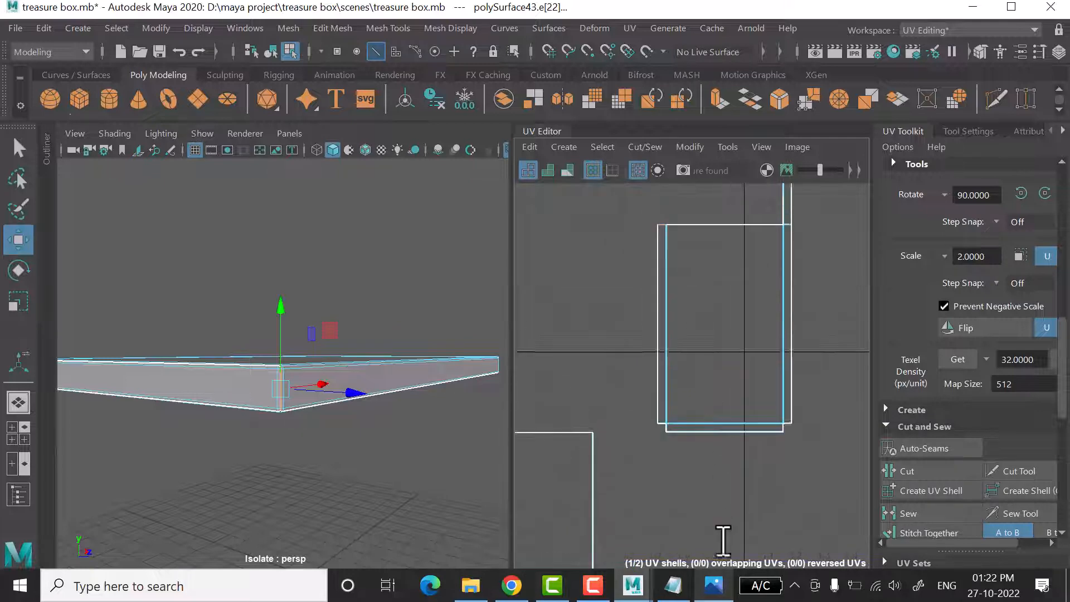
left_click(346, 471)
scroll(262, 429, "up", 5)
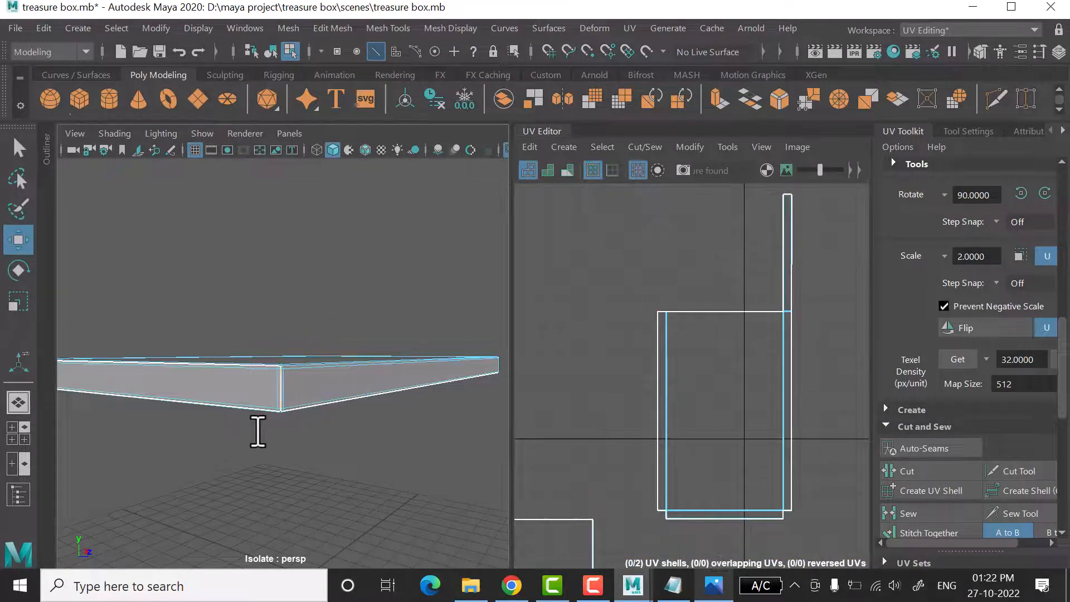
left_click(277, 425)
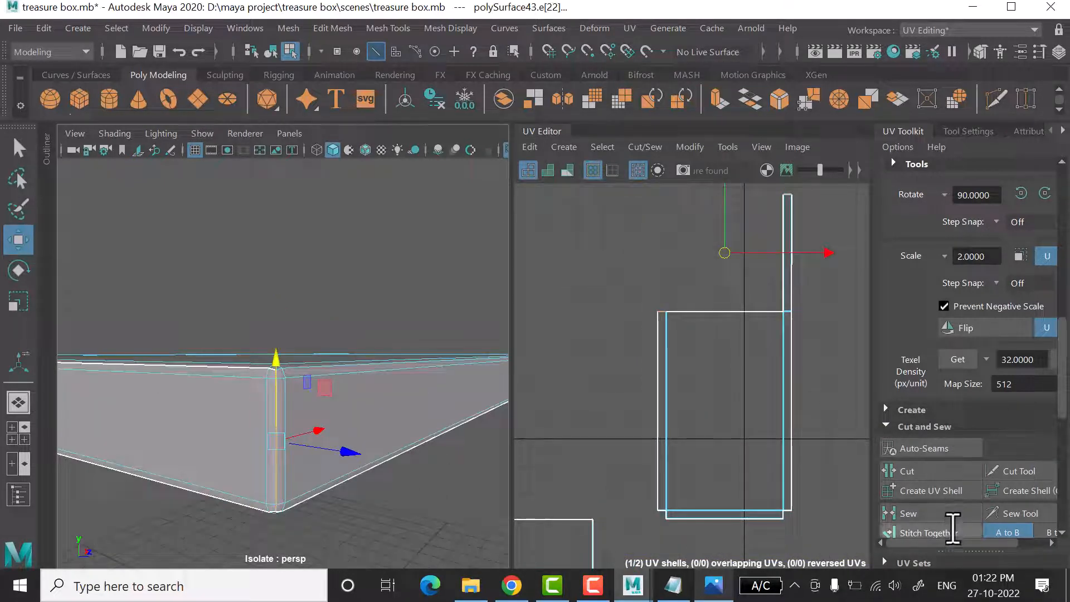
left_click(953, 530)
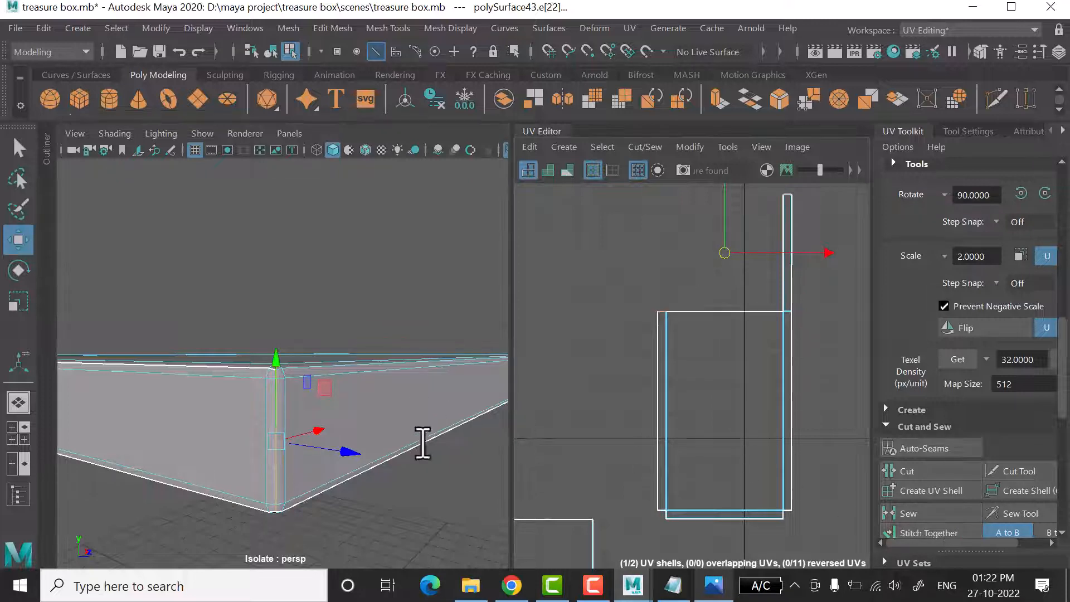
left_click_drag(422, 443, 284, 442, "alt")
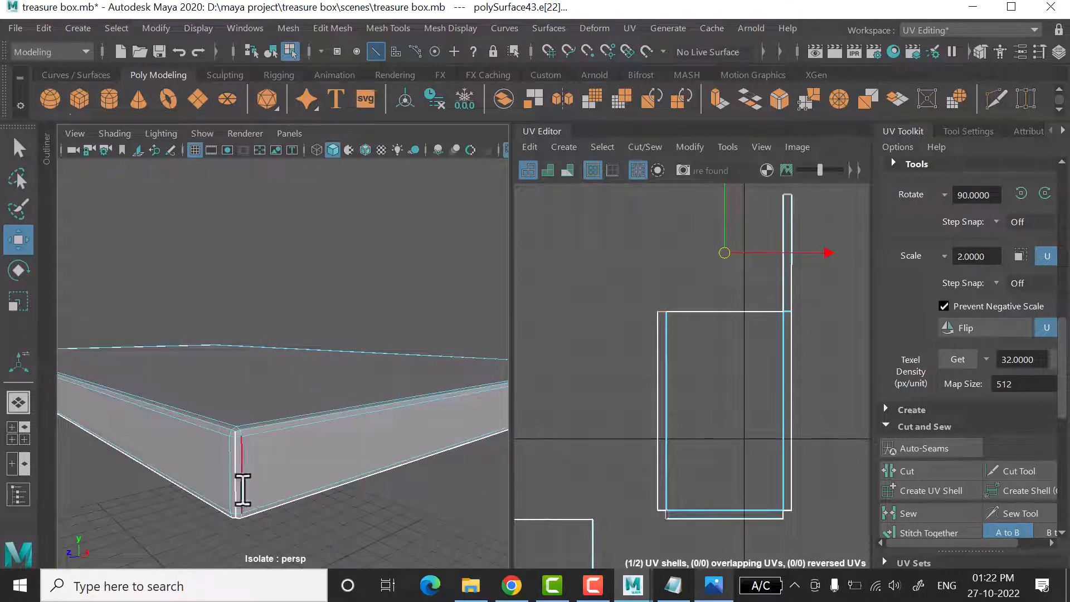
- Stitch the slab's bottom-face shell to the side strip along their shared short lower edge
left_click(241, 485)
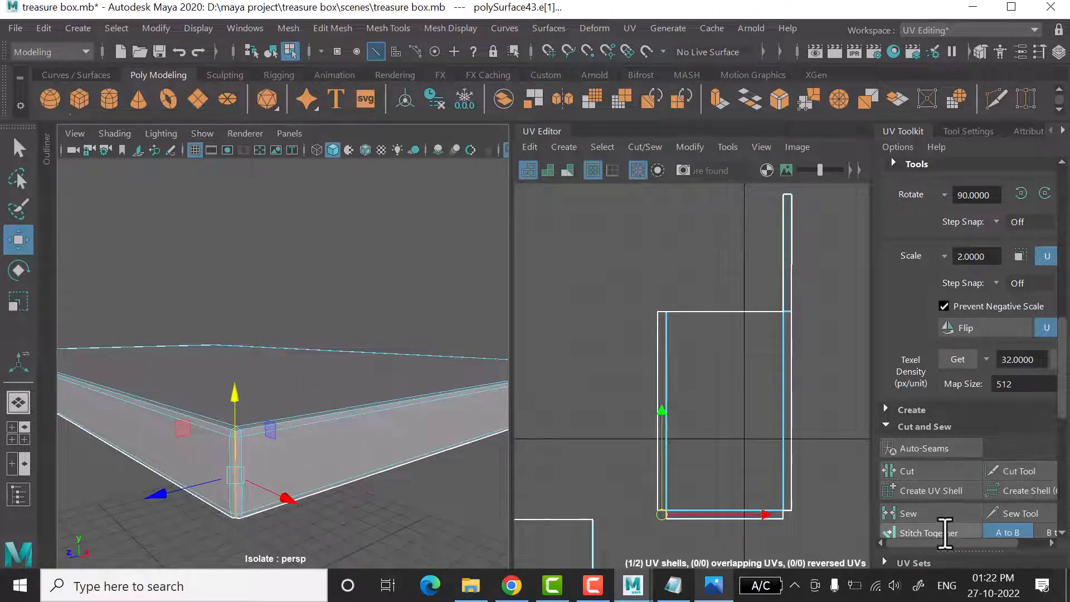
middle_click_drag(556, 434, 663, 325, "alt")
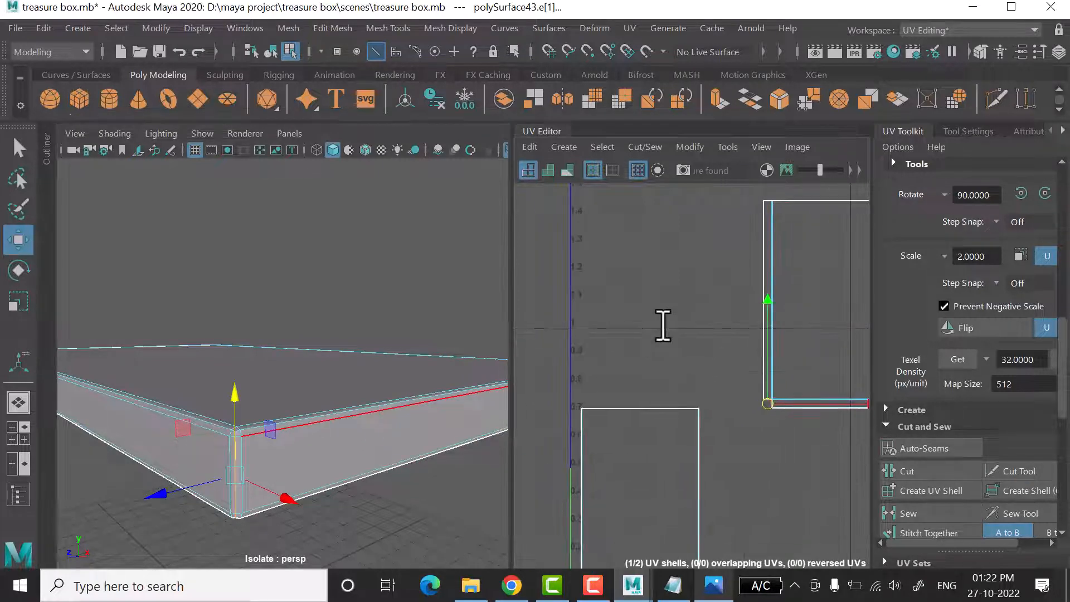
scroll(662, 326, "down", 3)
left_click_drag(345, 470, 351, 370, "alt")
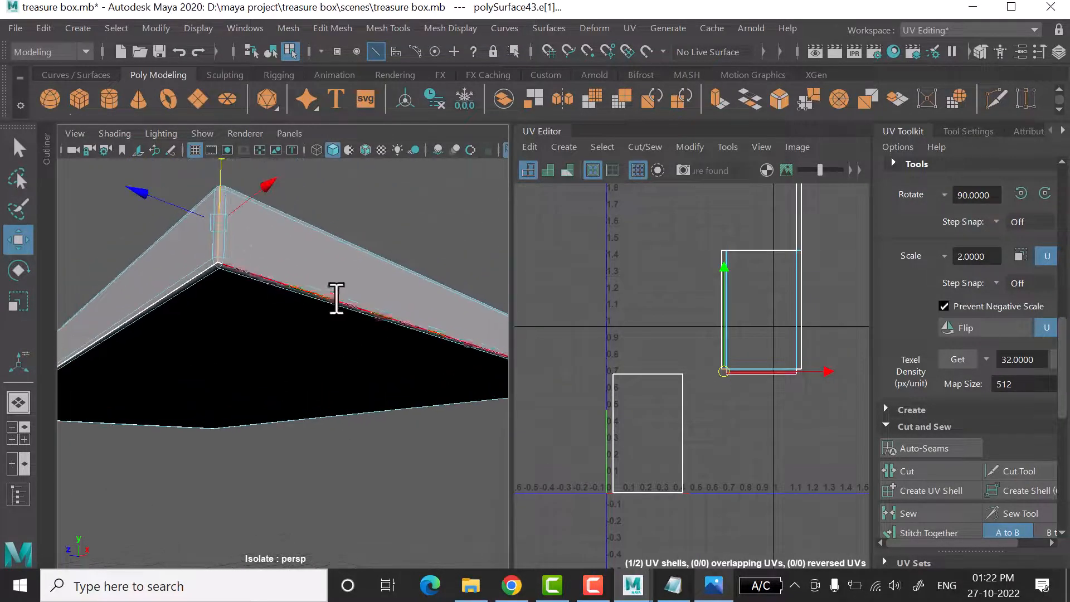
left_click(314, 289)
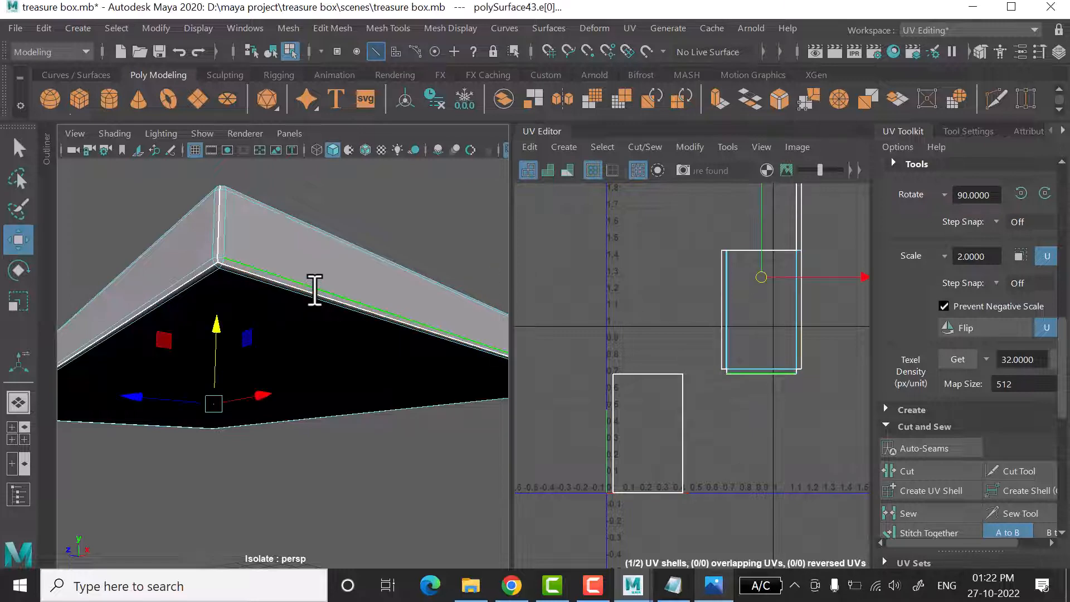
left_click(378, 217)
left_click(292, 289)
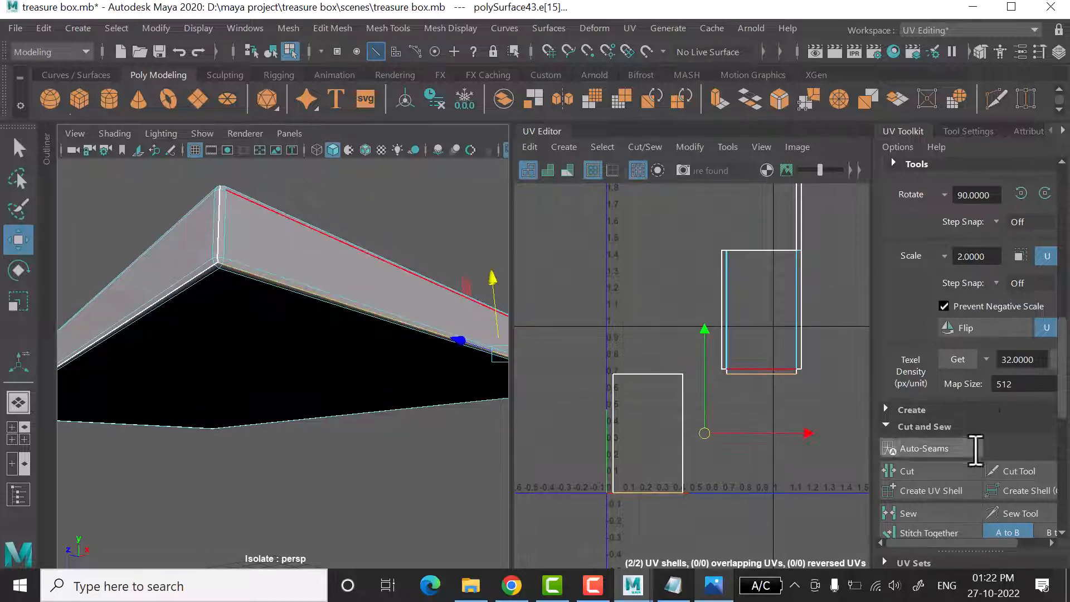
left_click(948, 533)
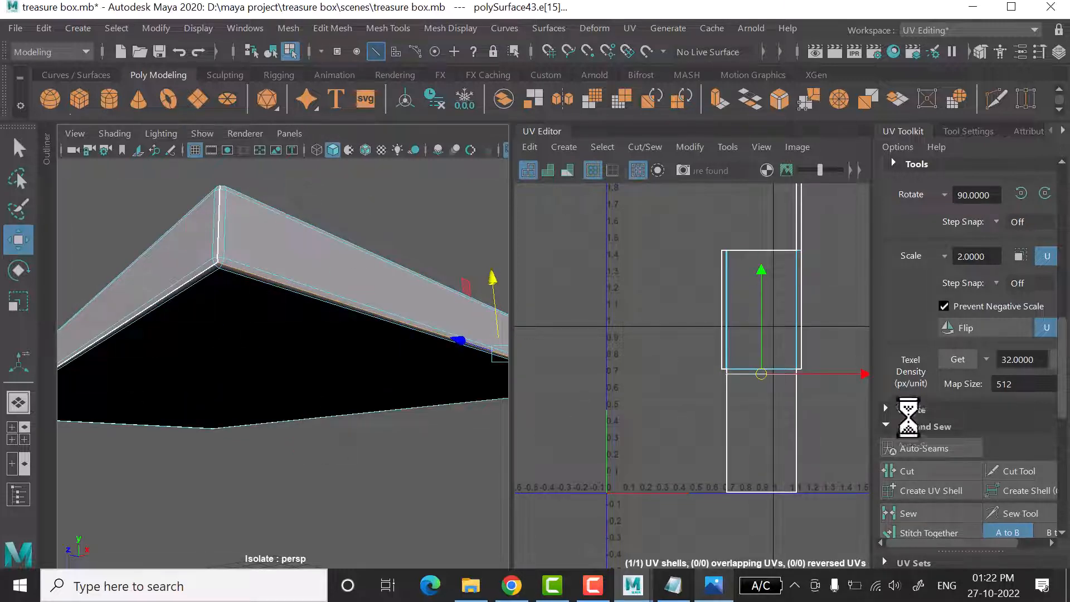
scroll(781, 411, "down", 6)
scroll(745, 450, "up", 1)
right_click_drag(712, 337, 652, 316)
left_click(788, 385)
left_click_drag(786, 380, 692, 391)
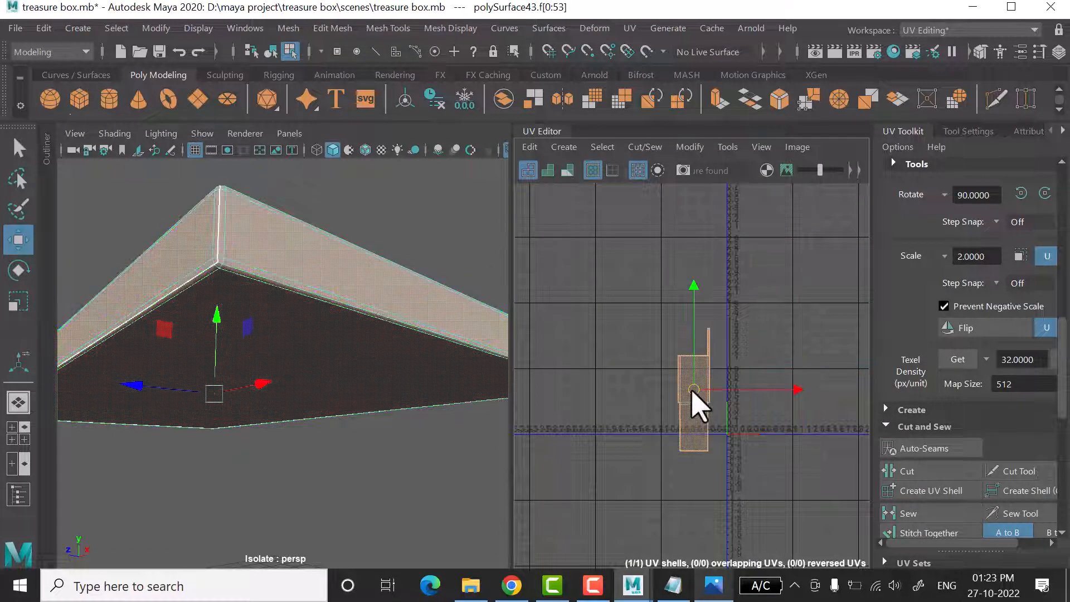
key("ctrl+z")
left_click(788, 154)
left_click(749, 157)
key("ctrl+z")
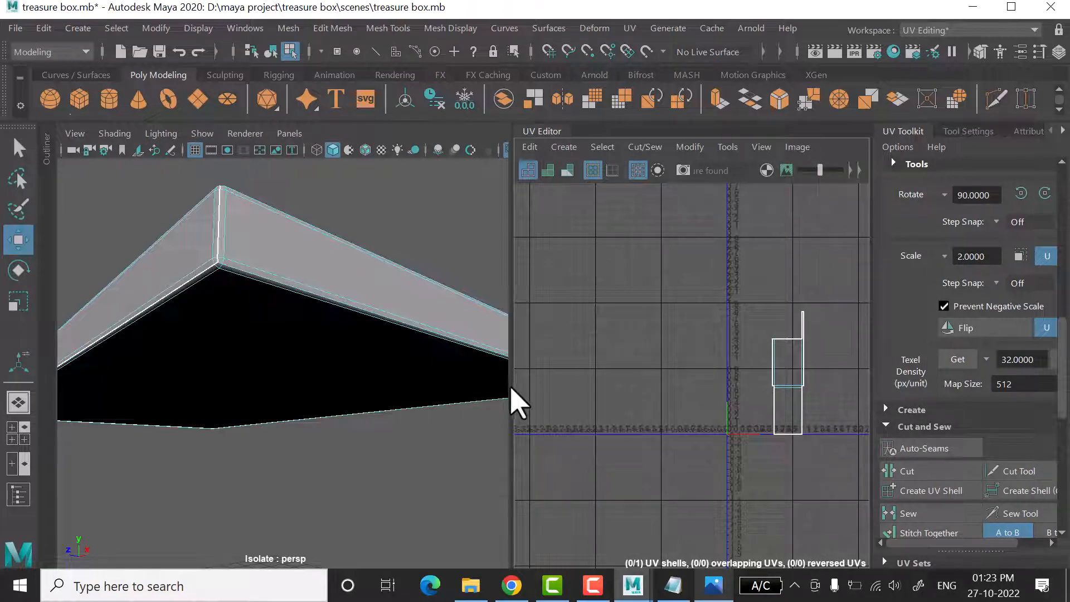
- Preview the checker map on the slab to judge UV distortion, and turn the preview off again
left_click_drag(511, 390, 439, 390)
left_click(766, 147)
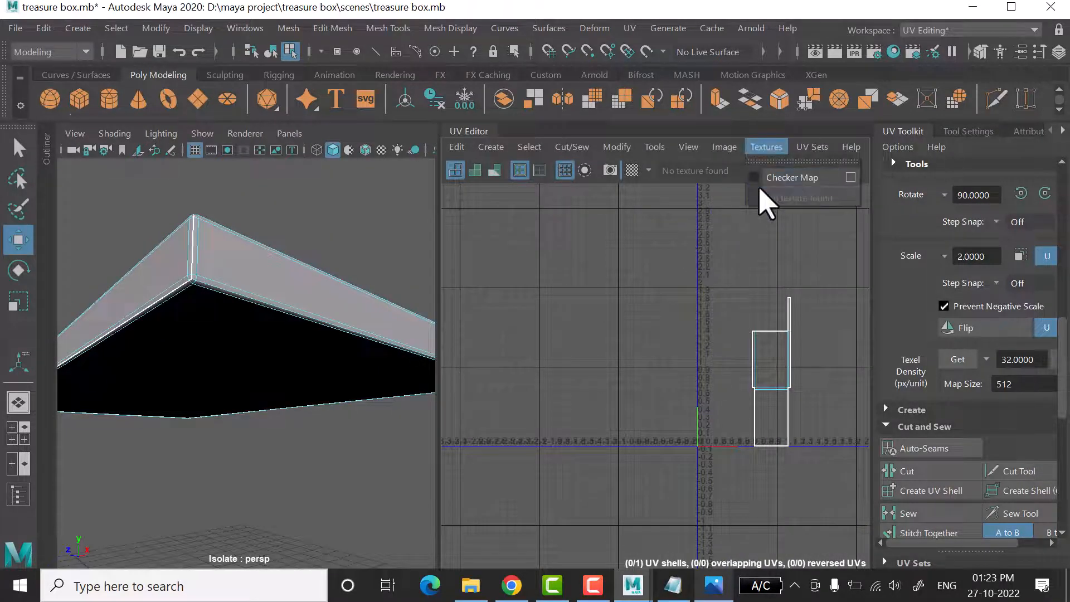
left_click(803, 175)
left_click_drag(390, 289, 580, 346, "alt")
left_click(766, 146)
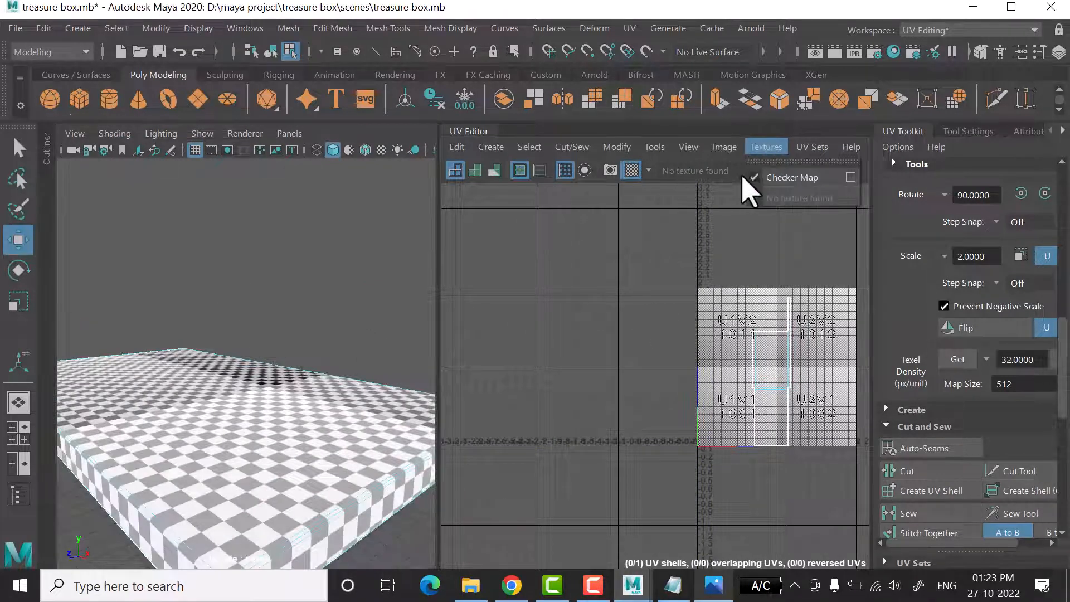
left_click(802, 177)
- Lay out the slab's combined UV shell in the 0–1 tile and shift it slightly in the positive U direction
right_click_drag(797, 368, 778, 410)
left_click(772, 395)
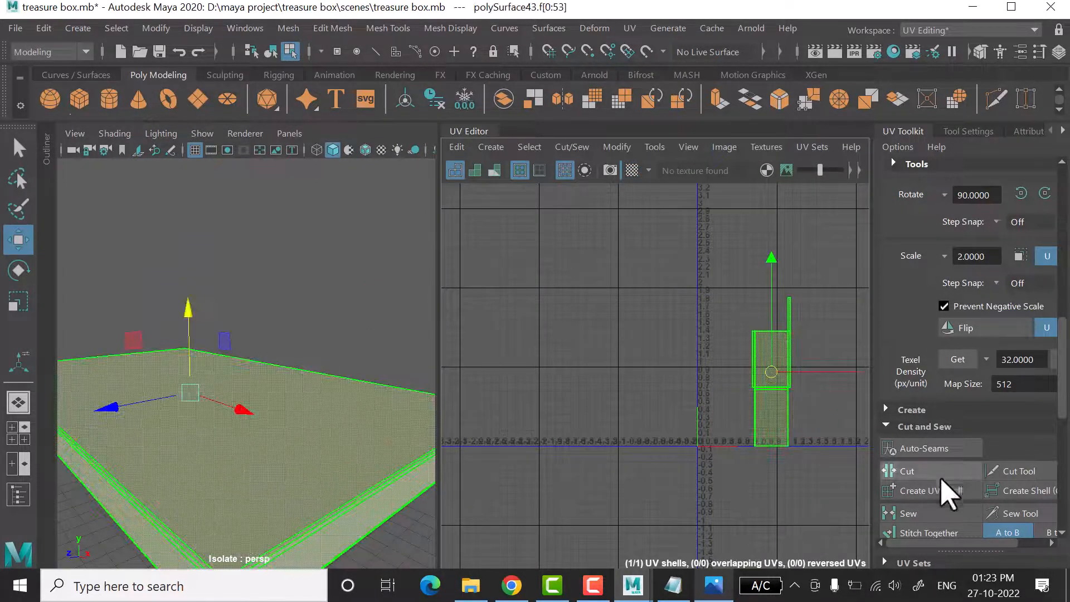
scroll(936, 493, "down", 12)
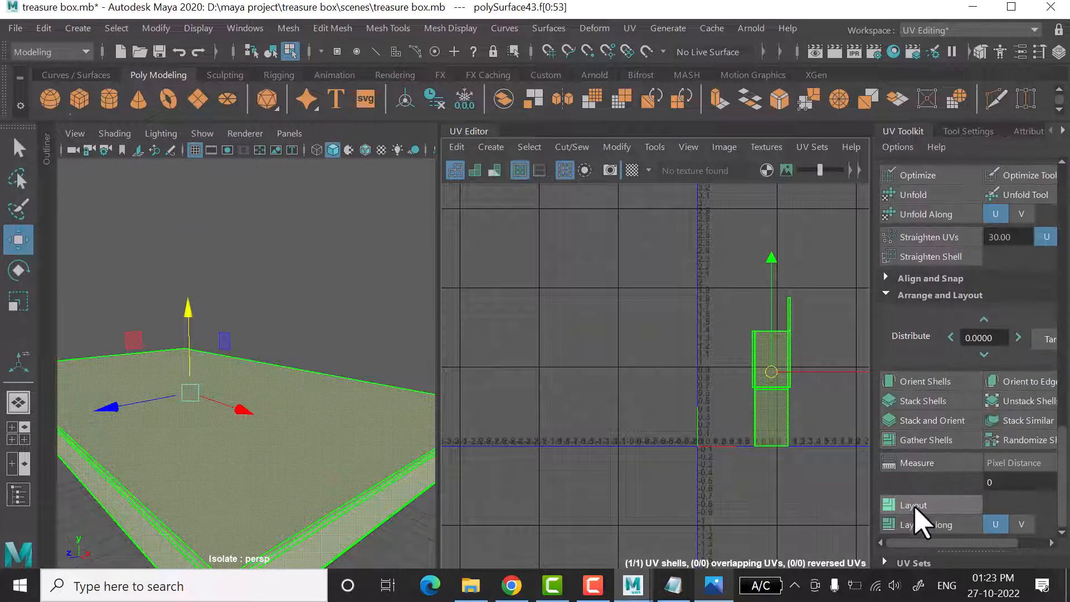
left_click(911, 505)
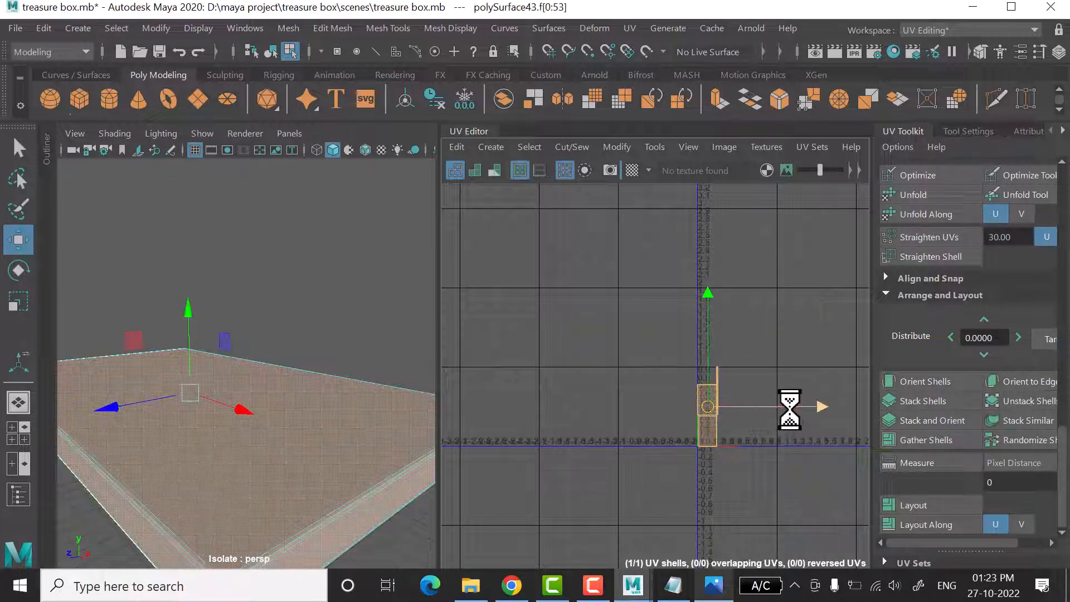
left_click_drag(789, 406, 812, 410)
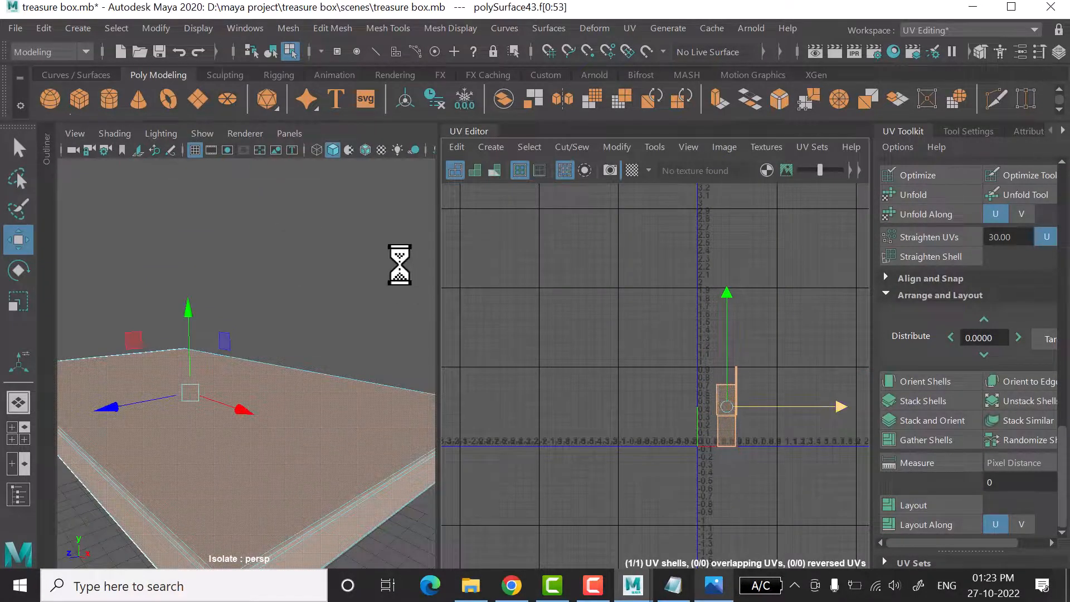
- Show the whole chest again, return to object mode and clear the selection
key("ctrl+1")
scroll(382, 226, "down", 10)
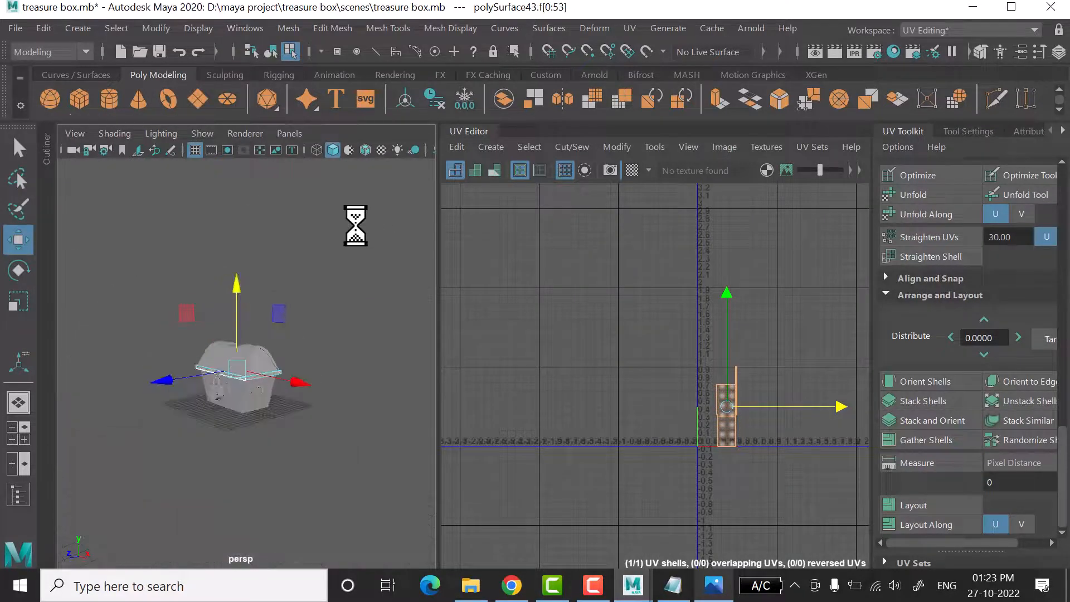
right_click_drag(355, 225, 456, 118)
left_click(365, 297)
- Select the chest's lower body and isolate it in the viewport
scroll(311, 352, "up", 5)
left_click_drag(311, 352, 373, 393, "alt")
scroll(365, 370, "up", 4)
left_click(382, 363)
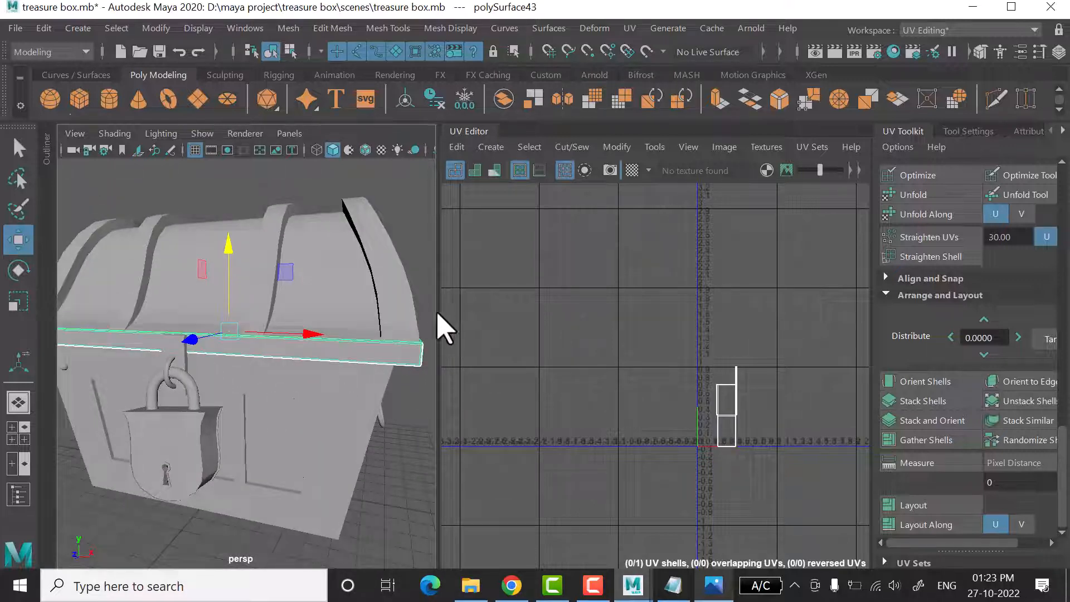
left_click_drag(438, 313, 597, 329)
left_click_drag(491, 396, 405, 389, "alt")
left_click(330, 457)
key("ctrl+1")
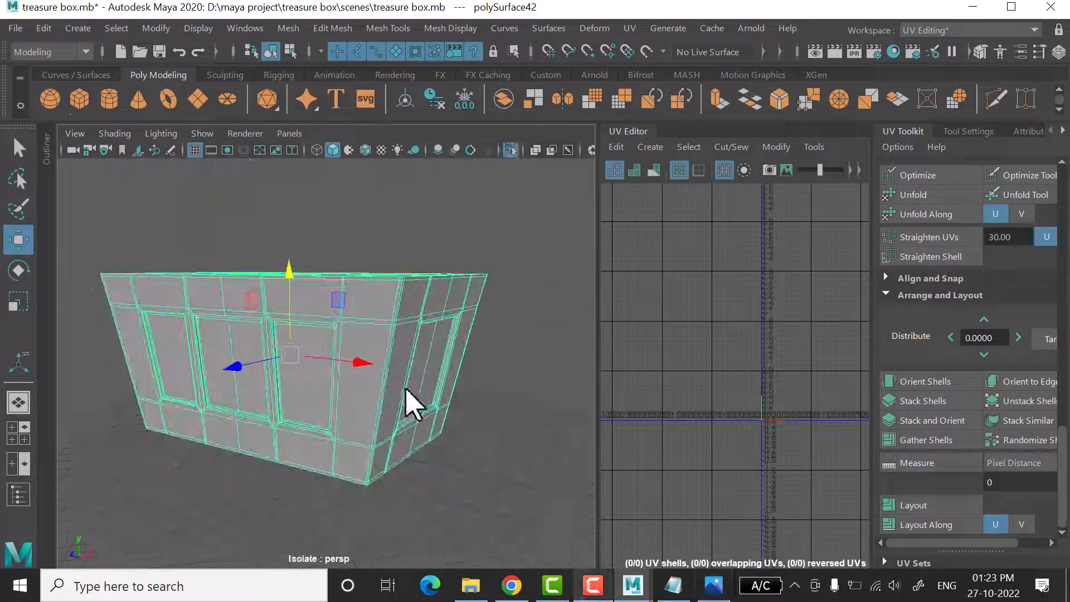
- Create camera-based UVs for the chest body and cut them along its vertical corners and its top and bottom border edges
left_click(651, 147)
left_click(692, 224)
right_click_drag(361, 438, 358, 394)
scroll(373, 404, "up", 4)
left_click_drag(358, 394, 383, 359, "alt")
double_click(373, 404)
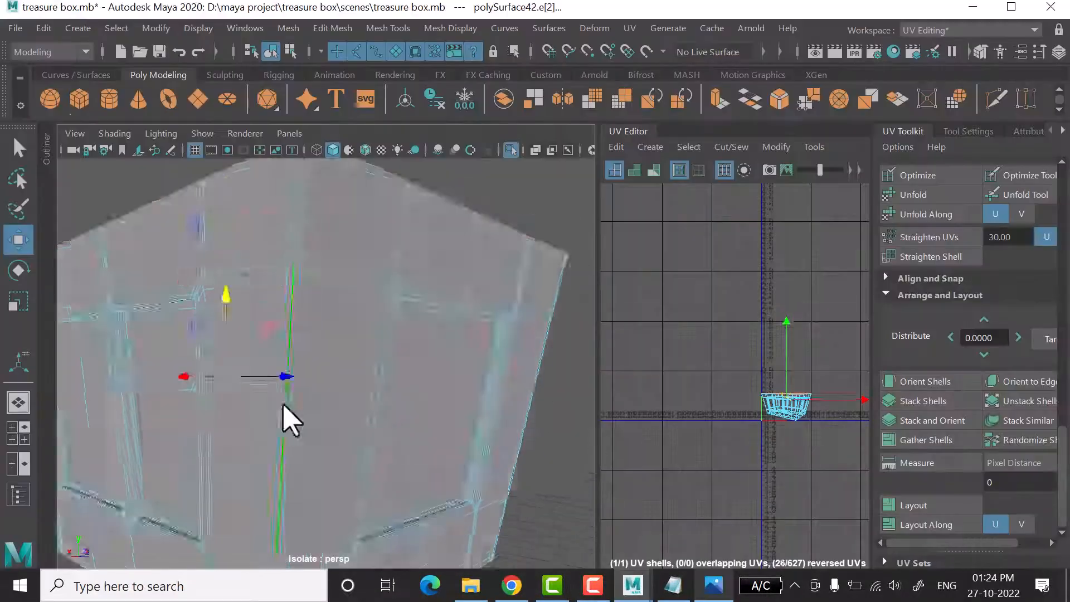
left_click_drag(284, 418, 380, 449, "alt")
left_click_drag(242, 457, 340, 436, "alt")
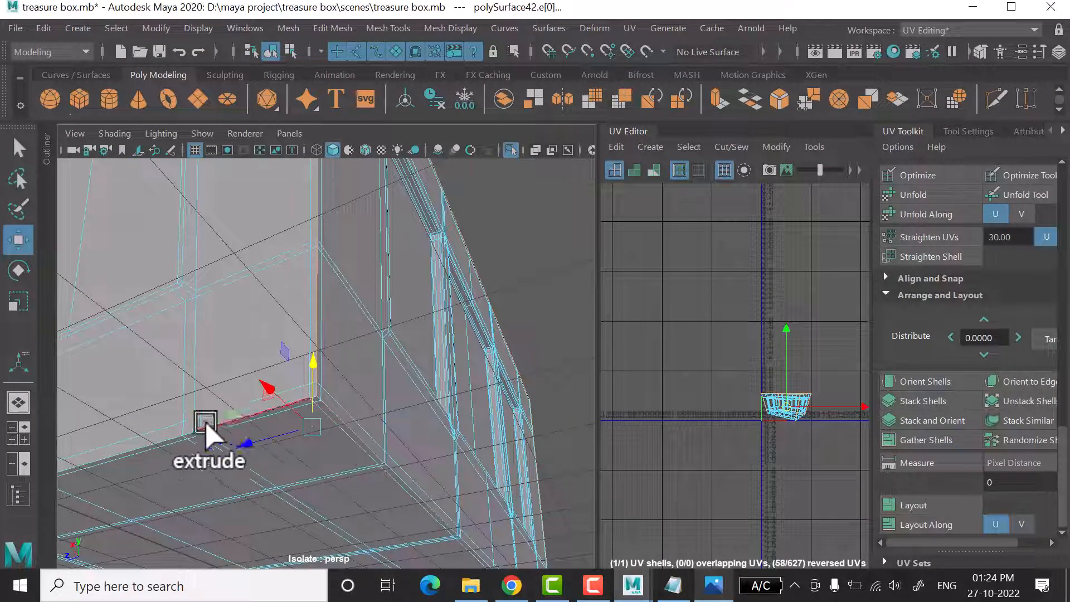
left_click_drag(206, 429, 530, 410, "alt")
right_click_drag(788, 271, 719, 299, "shift")
- Select all of the chest body's UVs and unfold them
right_click_drag(718, 343, 797, 343)
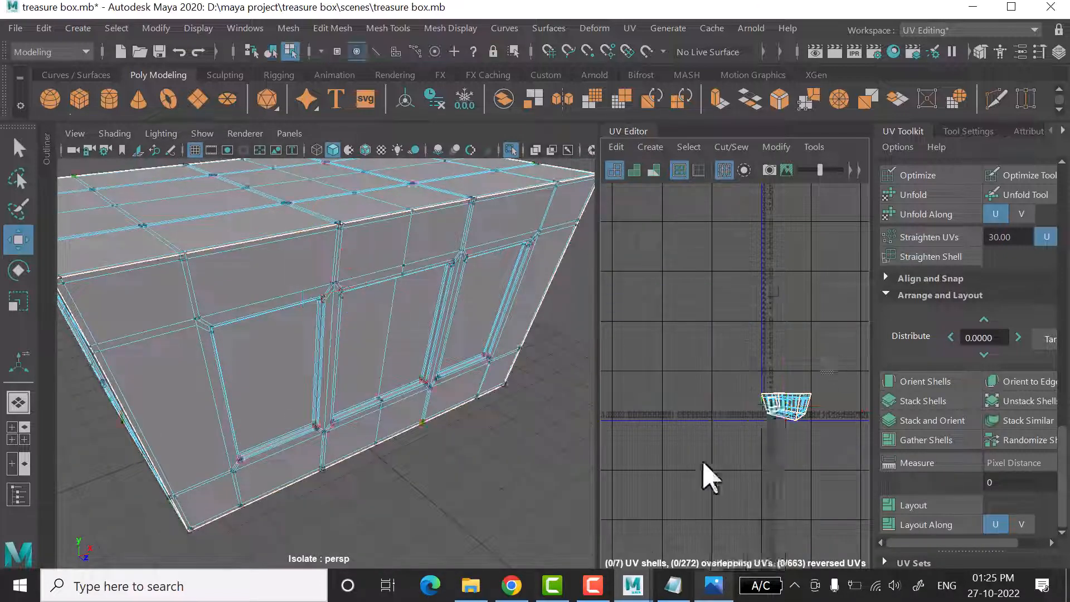
left_click_drag(702, 461, 842, 351)
right_click_drag(754, 272, 685, 358, "shift")
- Select the recessed panel faces on the sides of the chest body
right_click(736, 331)
right_click_drag(737, 331, 669, 305)
left_click(296, 365)
left_click_drag(295, 367, 274, 353, "alt")
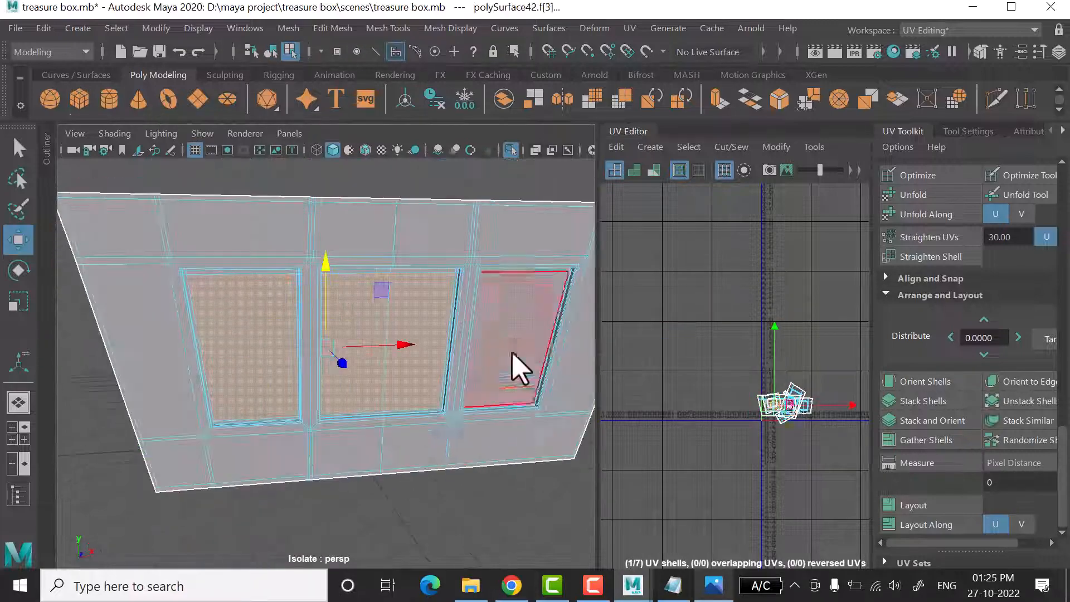
left_click_drag(517, 407, 436, 418, "alt")
left_click(504, 390, "shift")
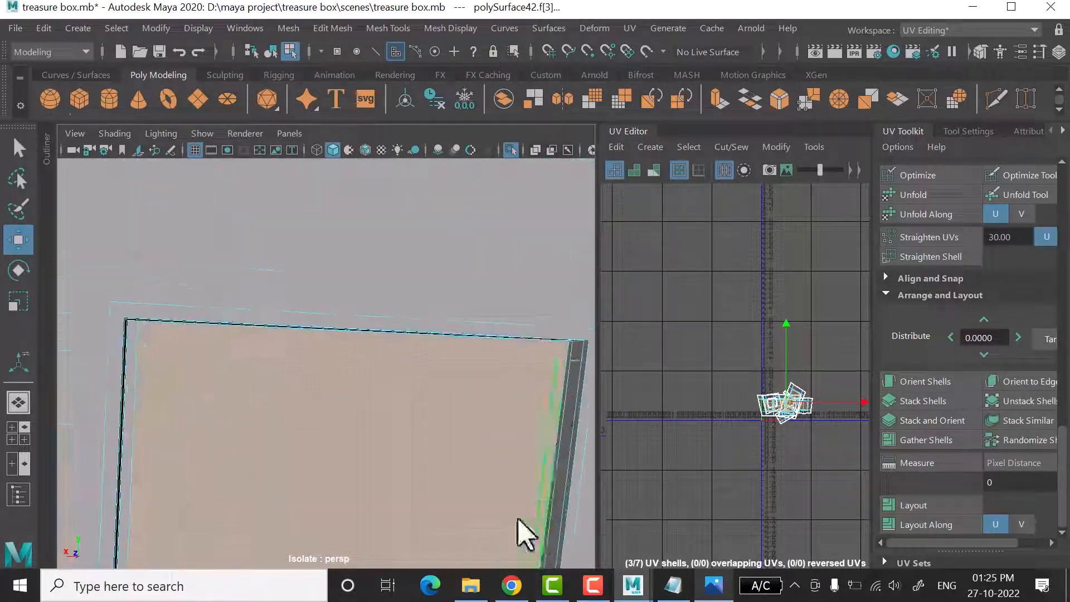
scroll(338, 432, "up", 5)
scroll(214, 485, "down", 10)
left_click_drag(215, 484, 316, 373, "alt")
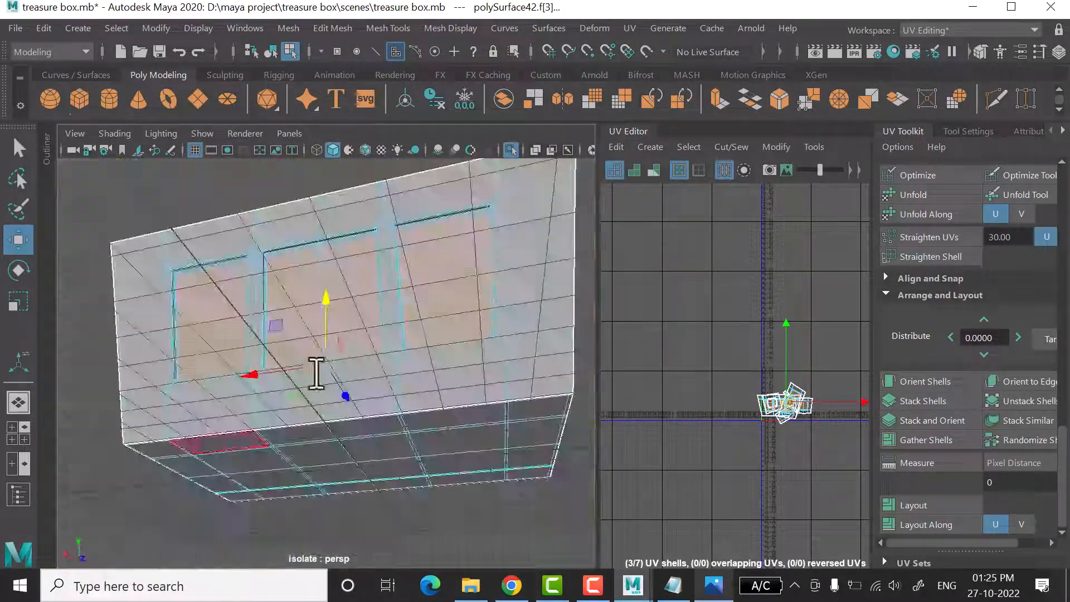
left_click_drag(367, 507, 331, 398, "alt")
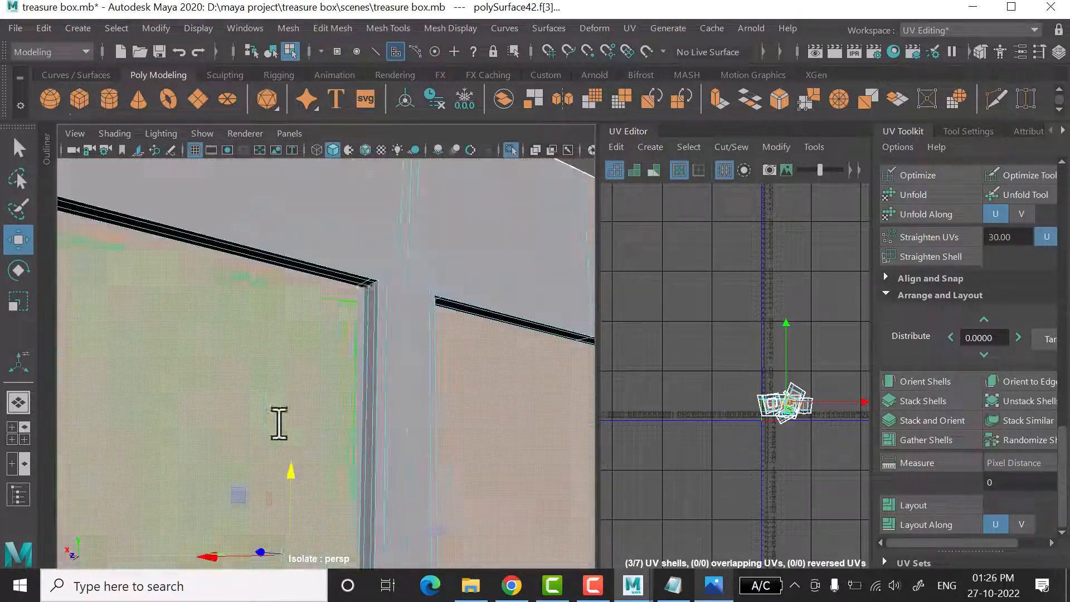
left_click_drag(279, 423, 354, 324, "alt")
left_click_drag(448, 420, 393, 515, "alt")
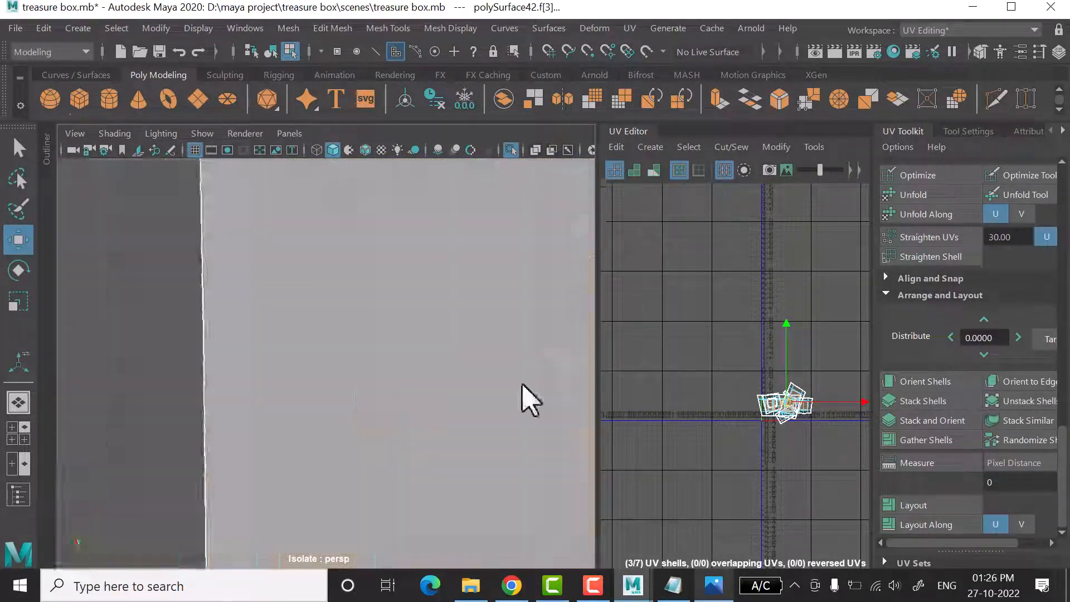
left_click_drag(406, 425, 368, 465, "alt")
scroll(919, 357, "up", 8)
- Try cutting the recessed panel faces out of the chest body's UVs and unfolding the result
left_click(921, 338)
left_click(651, 286)
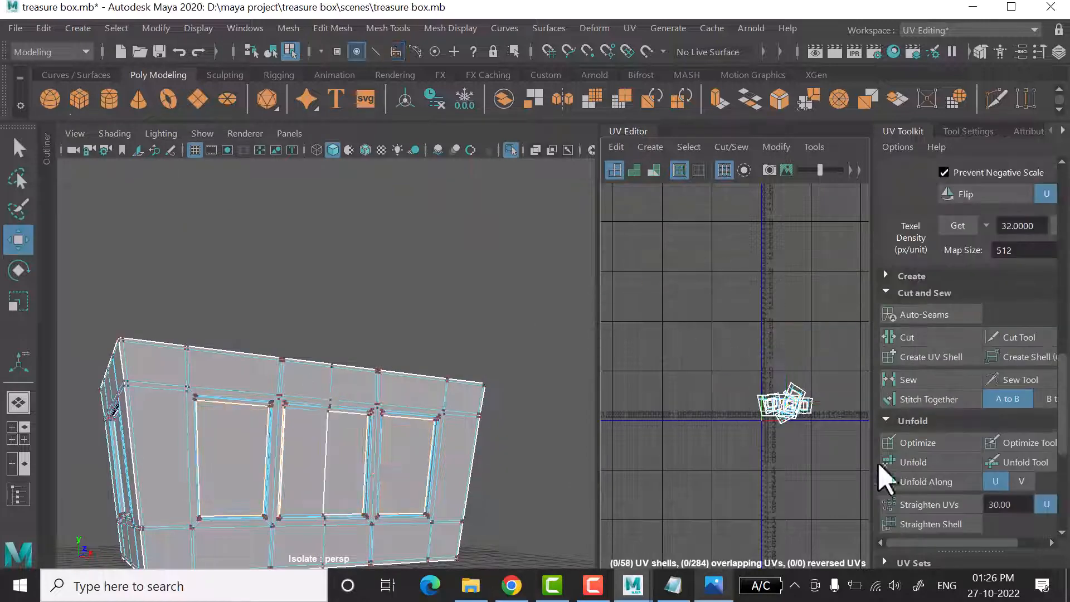
scroll(898, 423, "down", 3)
left_click(914, 364)
key("F10")
double_click(487, 382)
scroll(316, 413, "down", 5)
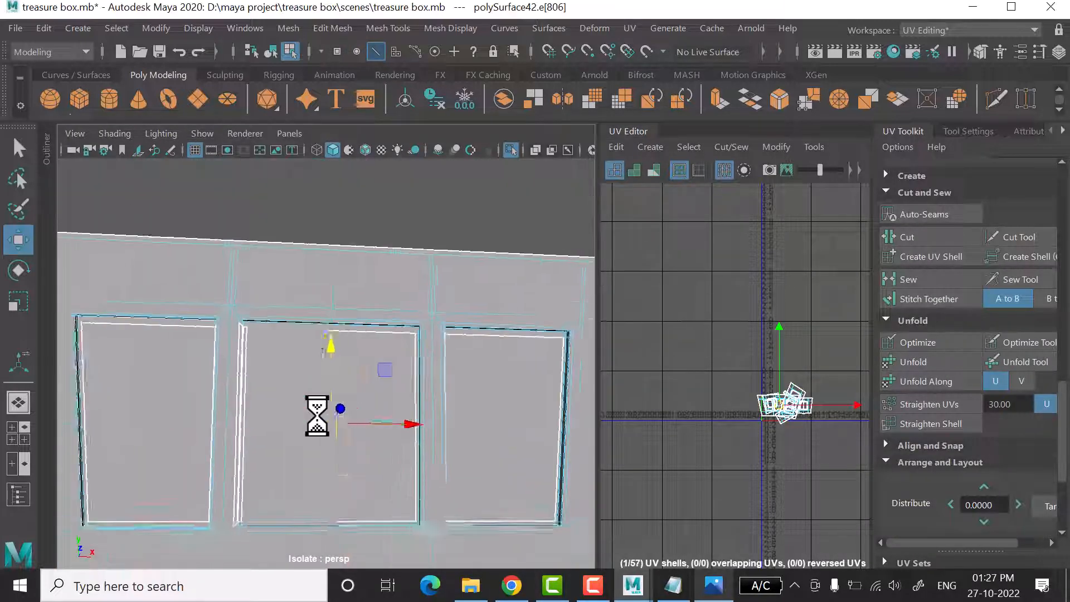
scroll(251, 354, "up", 6)
left_click_drag(250, 354, 251, 371, "alt")
key("ctrl+z")
key("ctrl+z")
key("ctrl+z")
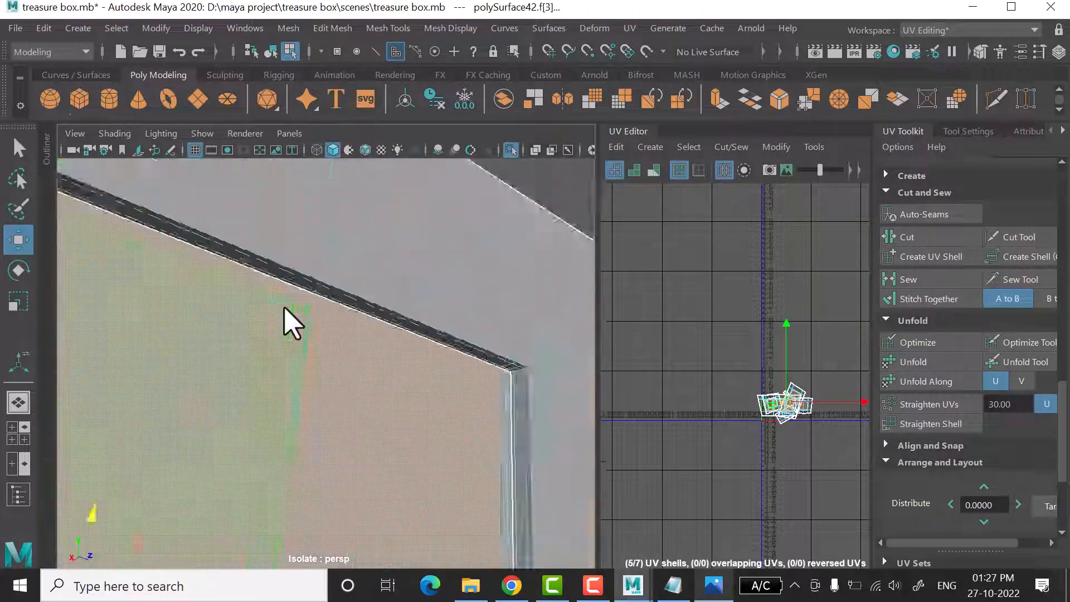
- Complete the selection of recessed panel faces around the chest body and create separate UV shells from them
left_click_drag(275, 417, 394, 231, "alt")
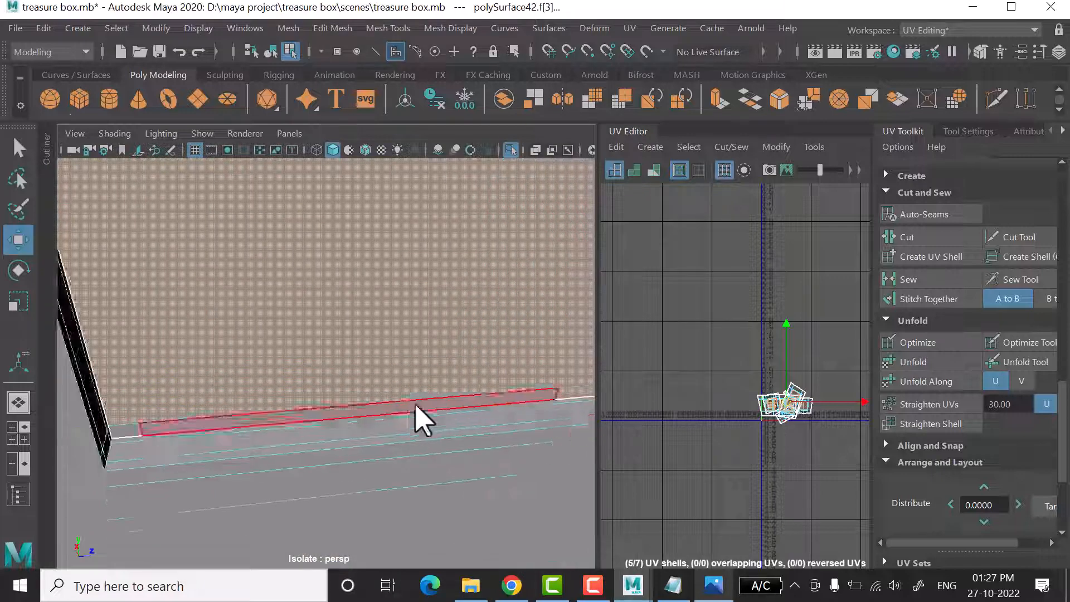
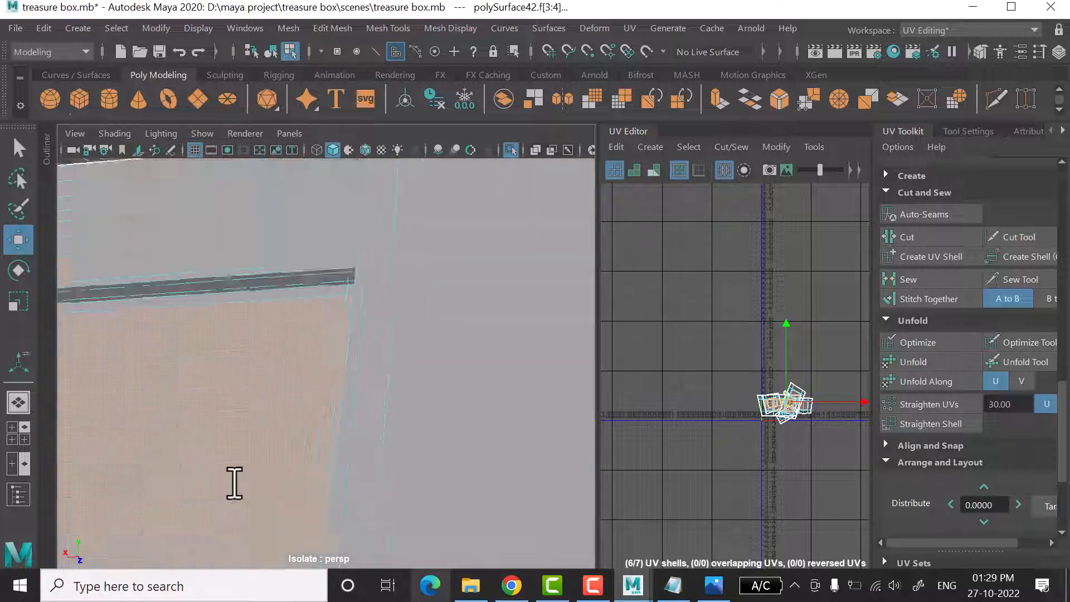
left_click_drag(370, 391, 311, 303, "alt")
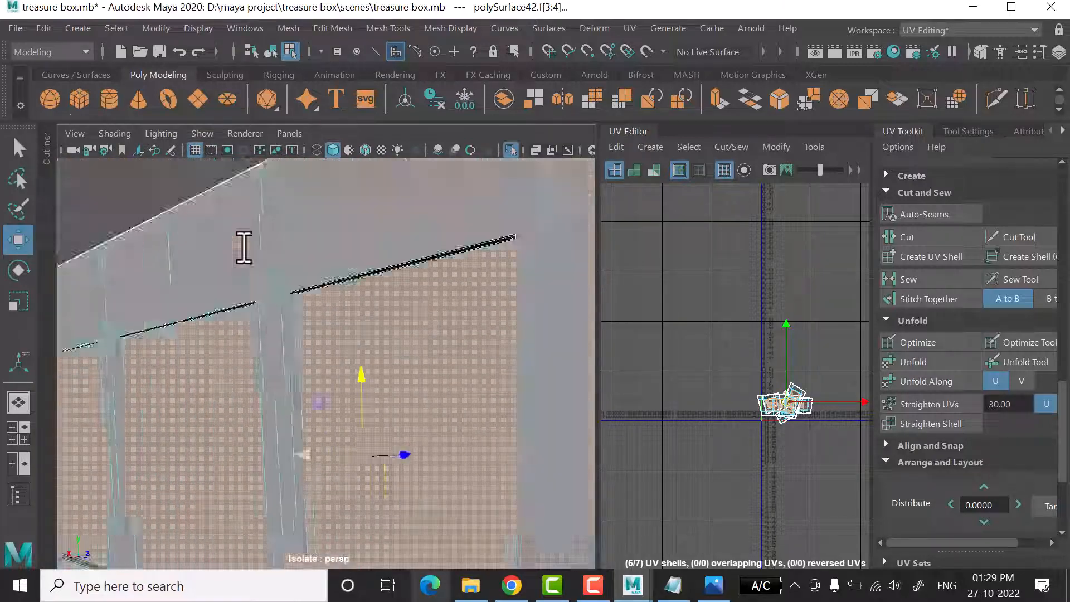
left_click_drag(244, 248, 457, 359, "alt")
left_click(931, 257)
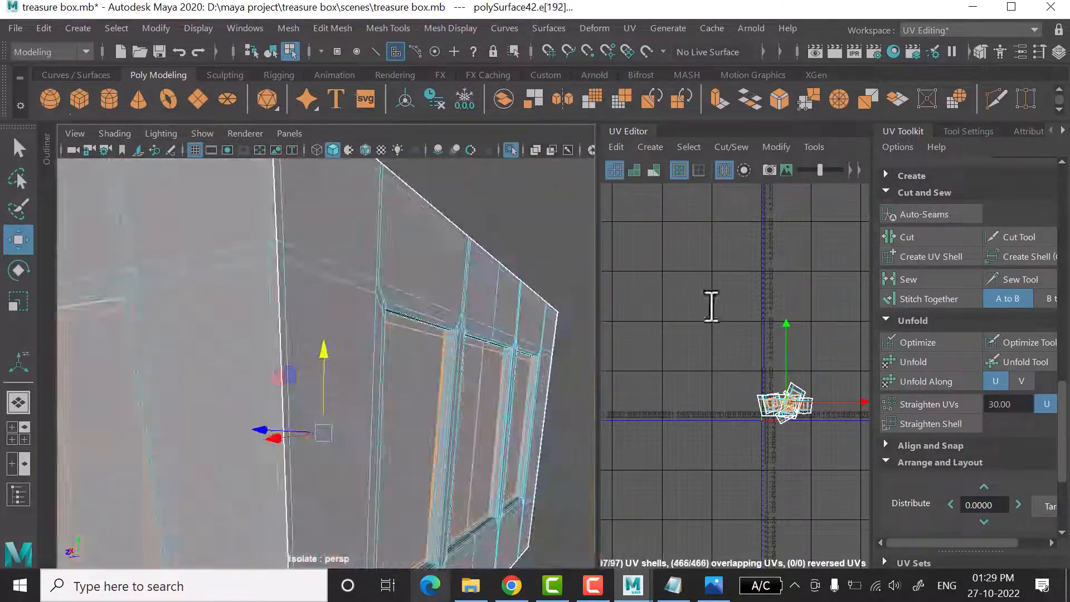
- Check the new seams around the recessed panels, and unfold all of the chest body's UVs
left_click_drag(597, 518, 269, 381, "alt")
double_click(335, 424)
left_click(202, 416)
left_click(499, 282)
left_click_drag(499, 282, 357, 423, "alt")
right_click_drag(740, 314, 814, 316)
left_click_drag(841, 462, 758, 324)
left_click(734, 295)
scroll(734, 294, "up", 2)
right_click_drag(373, 304, 423, 335, "alt")
- Select a seam edge loop around the recessed panel on the body's short end and sew its UVs
right_click_drag(727, 278, 780, 329)
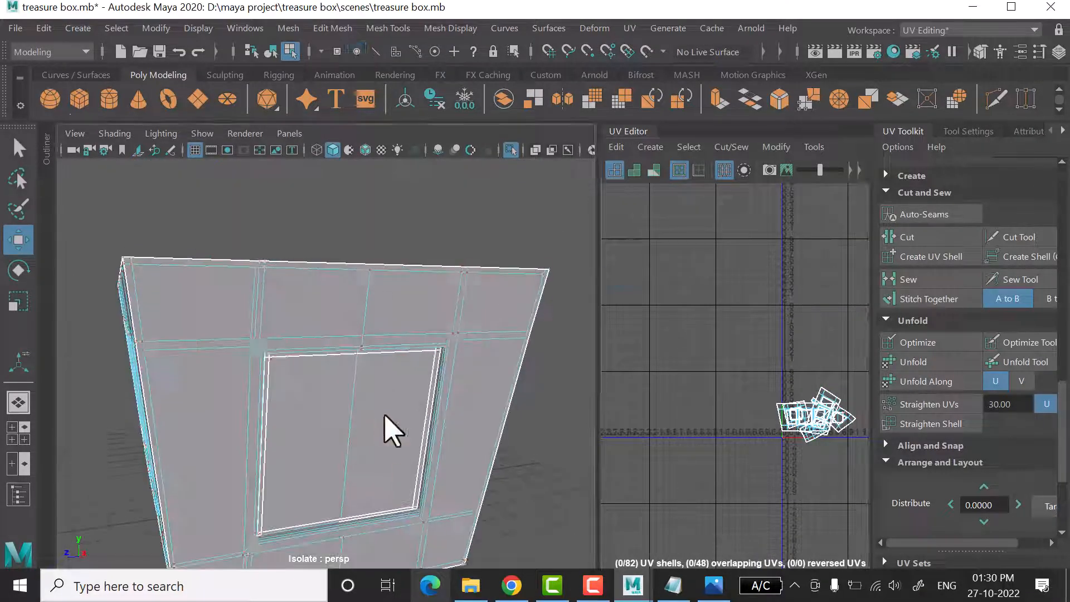
left_click(386, 416)
right_click_drag(385, 416, 482, 447, "alt")
left_click(399, 438)
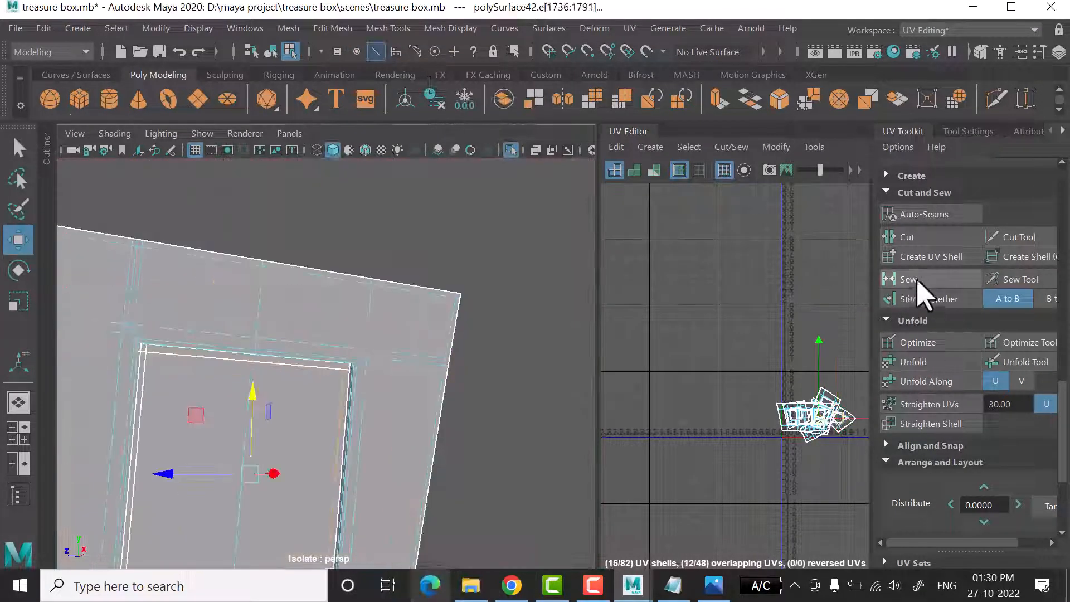
left_click(917, 280)
- Select the remaining seam edge loops around the upper corners of the recessed panels and sew their UVs
left_click_drag(268, 385, 325, 387, "alt")
right_click_drag(325, 386, 316, 445, "alt")
left_click(314, 446)
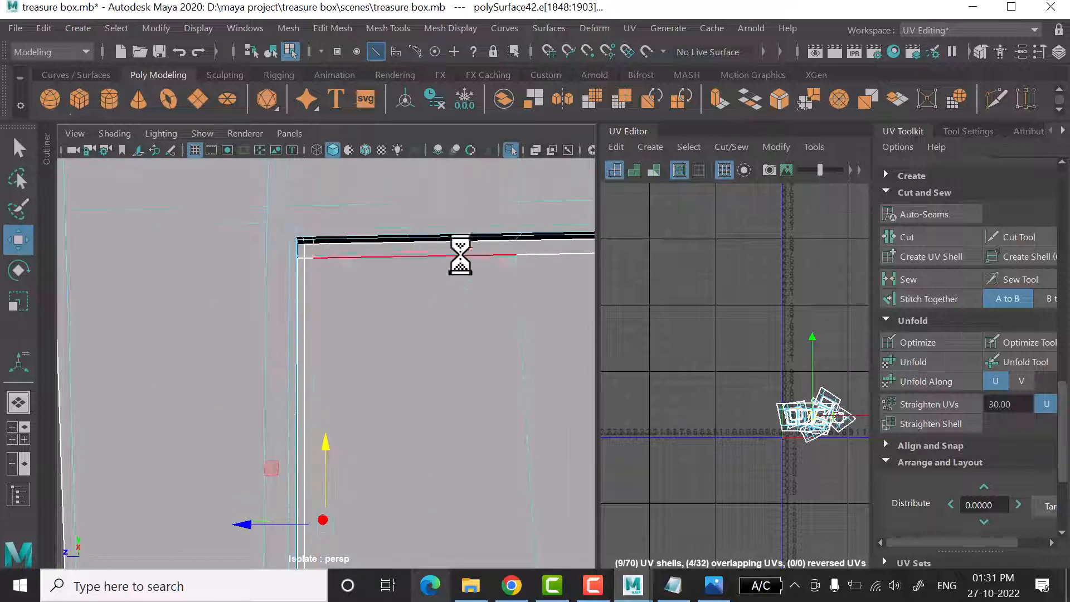
left_click(461, 254)
left_click(917, 280)
right_click_drag(460, 254, 363, 293, "alt")
left_click_drag(363, 294, 208, 363, "alt")
left_click(208, 363)
left_click(917, 281)
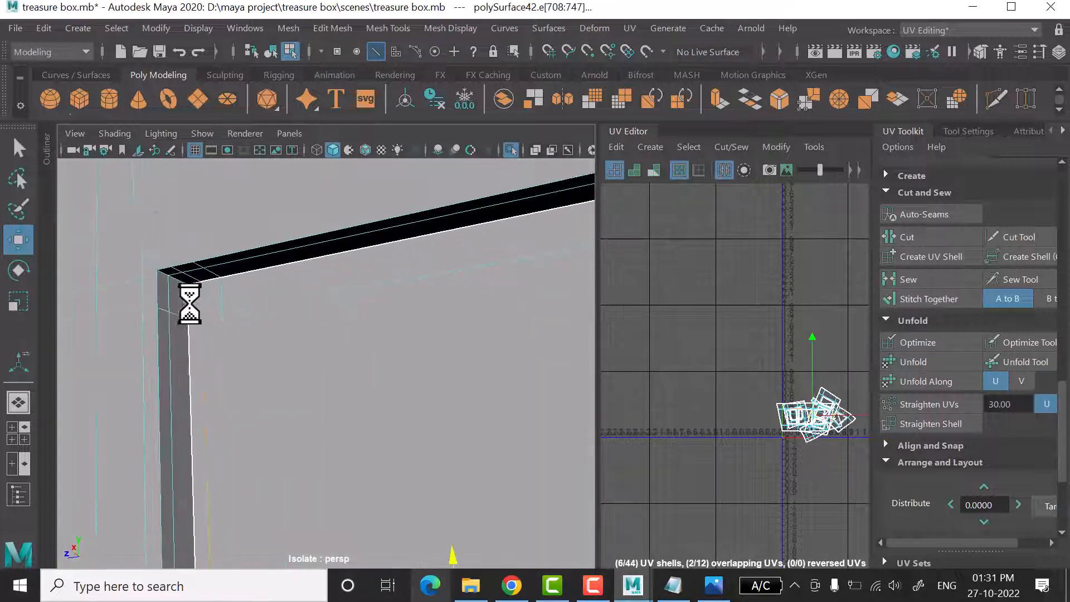
- Sew the UV seams along the lower rims of the recessed panels
right_click_drag(446, 379, 496, 410, "alt")
left_click(526, 437)
left_click(948, 277)
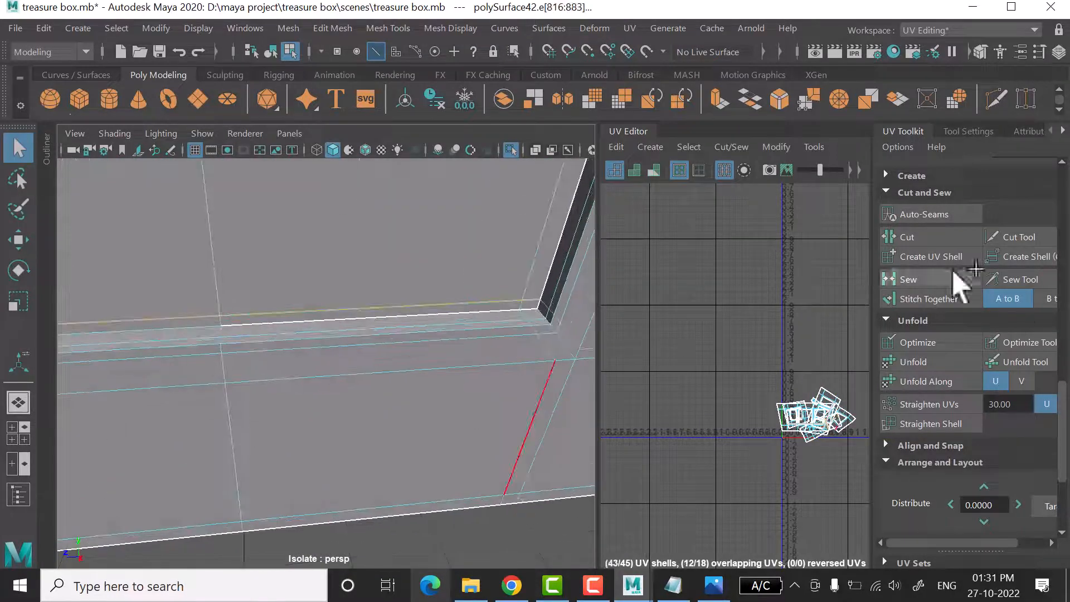
right_click_drag(356, 402, 413, 424, "alt")
left_click_drag(414, 424, 445, 440, "alt")
left_click(497, 524)
left_click(925, 280)
right_click_drag(401, 413, 279, 446, "alt")
left_click_drag(279, 447, 346, 416, "alt")
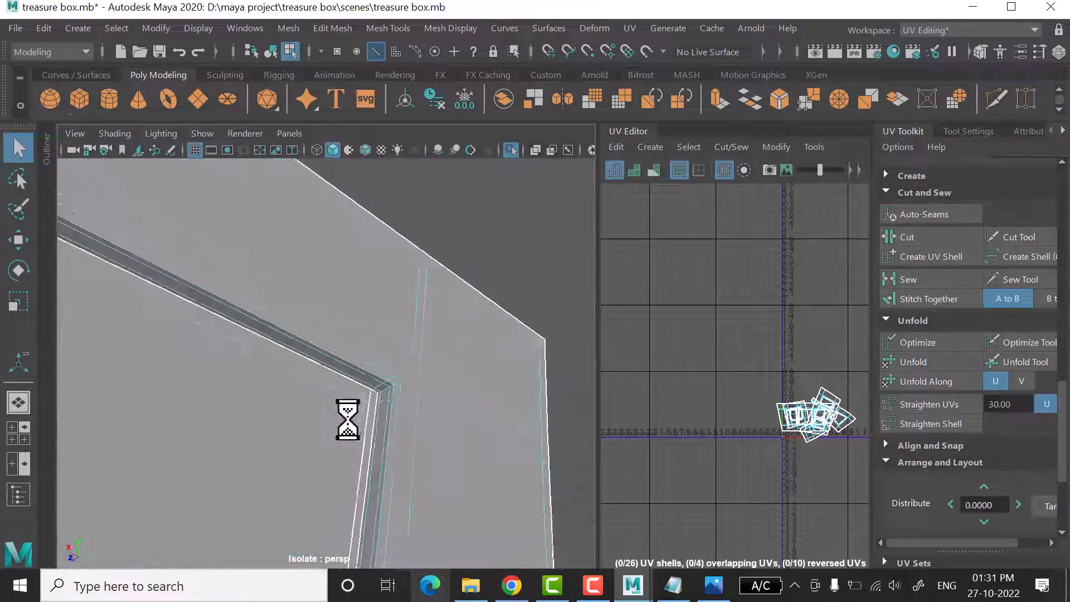
- Select the seam edge loops around the adjacent recessed panels one after another and sew each loop's UVs
right_click_drag(346, 415, 412, 401, "alt")
double_click(334, 296)
left_click(942, 302)
left_click_drag(356, 334, 176, 380, "alt")
double_click(196, 379)
left_click(942, 303)
right_click_drag(334, 375, 266, 375, "alt")
left_click_drag(265, 375, 379, 357, "alt")
double_click(493, 312)
left_click(947, 303)
left_click_drag(357, 401, 411, 442, "alt")
double_click(413, 434)
left_click(942, 302)
- Sew the last two seam edge loops around the neighbouring recessed panels on the body's long side
right_click_drag(356, 289, 422, 241, "alt")
left_click_drag(423, 242, 274, 377, "alt")
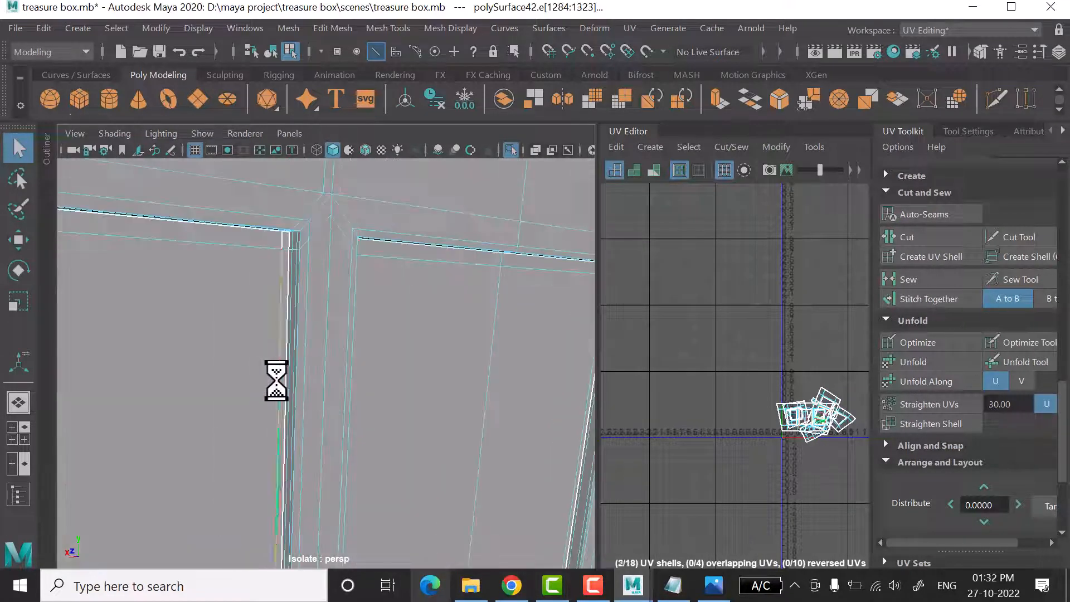
double_click(302, 429)
right_click_drag(275, 377, 334, 412, "alt")
left_click(941, 302)
double_click(425, 401)
left_click(941, 301)
right_click_drag(482, 390, 363, 406, "alt")
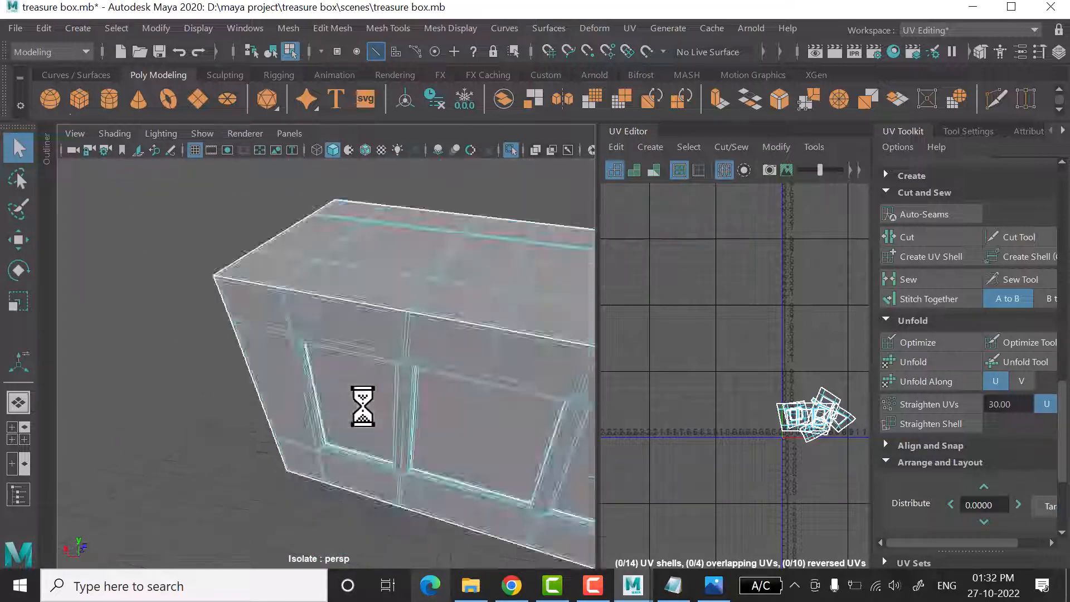
- Select all of the chest body's UVs and optimize them
left_click_drag(363, 406, 435, 390, "alt")
right_click_drag(223, 384, 309, 385, "alt")
left_click_drag(308, 386, 470, 449, "alt")
right_click_drag(471, 450, 334, 424, "alt")
scroll(781, 318, "down", 2)
right_click_drag(803, 282, 841, 312)
left_click_drag(747, 339, 861, 457)
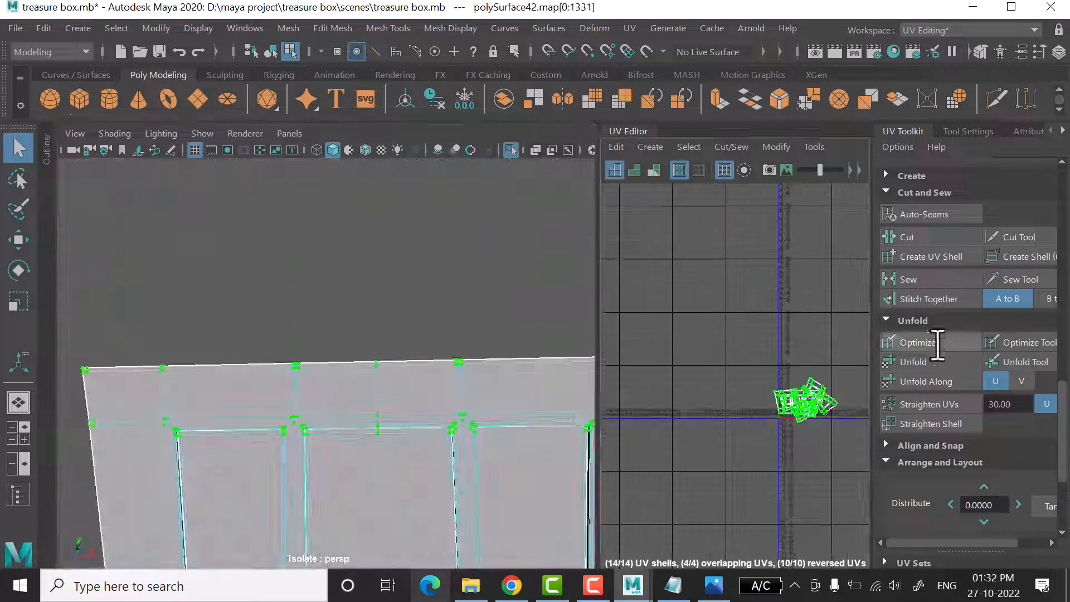
left_click(936, 340)
- Examine the recessed panel faces around the chest body against their shells in the UV layout
right_click_drag(557, 446, 488, 454, "alt")
left_click(487, 454)
right_click_drag(357, 390, 461, 354, "alt")
left_click_drag(461, 353, 237, 358, "alt")
left_click(236, 358)
right_click_drag(418, 368, 323, 373, "alt")
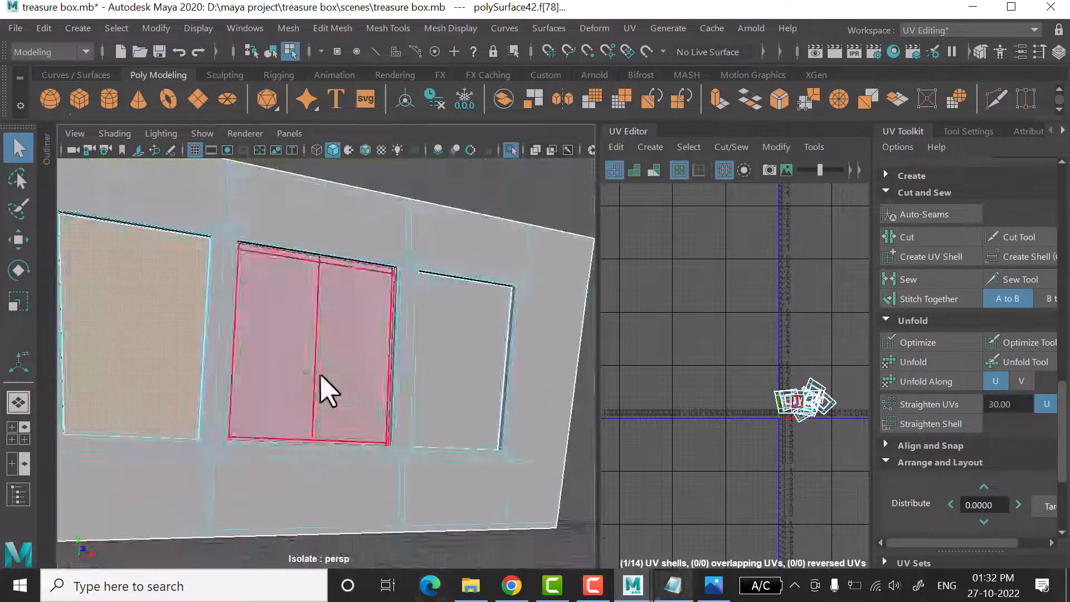
scroll(628, 385, "down", 1)
left_click_drag(323, 373, 509, 421, "alt")
left_click(324, 385)
right_click_drag(473, 423, 333, 428, "alt")
left_click_drag(333, 428, 423, 401, "alt")
- Lay out all of the chest body's UVs and enlarge the UV Editor to view the shells
right_click_drag(749, 320, 789, 352)
left_click_drag(719, 346, 830, 451)
scroll(938, 461, "down", 3)
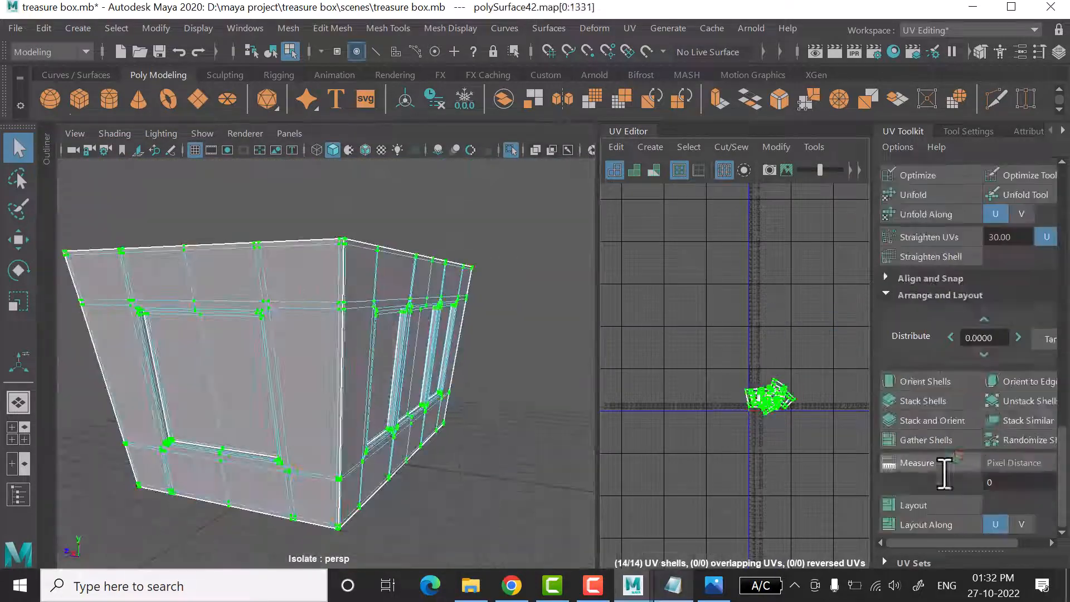
left_click(914, 505)
left_click(618, 422)
left_click_drag(597, 429, 344, 423)
scroll(647, 396, "up", 6)
left_click_drag(245, 390, 206, 390, "alt")
- Select the flat recessed panel faces on all sides of the chest body
right_click_drag(560, 413, 602, 443)
left_click(557, 432)
left_click_drag(267, 390, 168, 385, "alt")
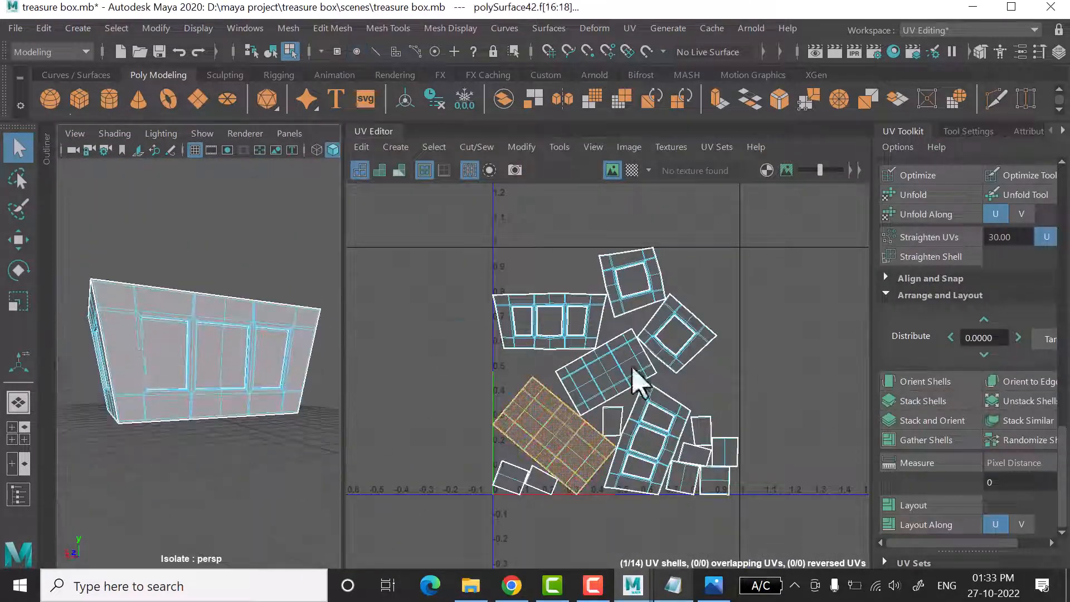
left_click(633, 370)
left_click(164, 354)
left_click(221, 356, "shift")
left_click(271, 359, "shift")
left_click(164, 379, "shift")
left_click_drag(325, 399, 148, 479, "alt")
left_click(222, 387, "shift")
left_click(153, 409, "ctrl")
- Move the panel shells to one side of the 0–1 UV square and the six larger body shells to the other
key("w")
left_click_drag(616, 450, 792, 344)
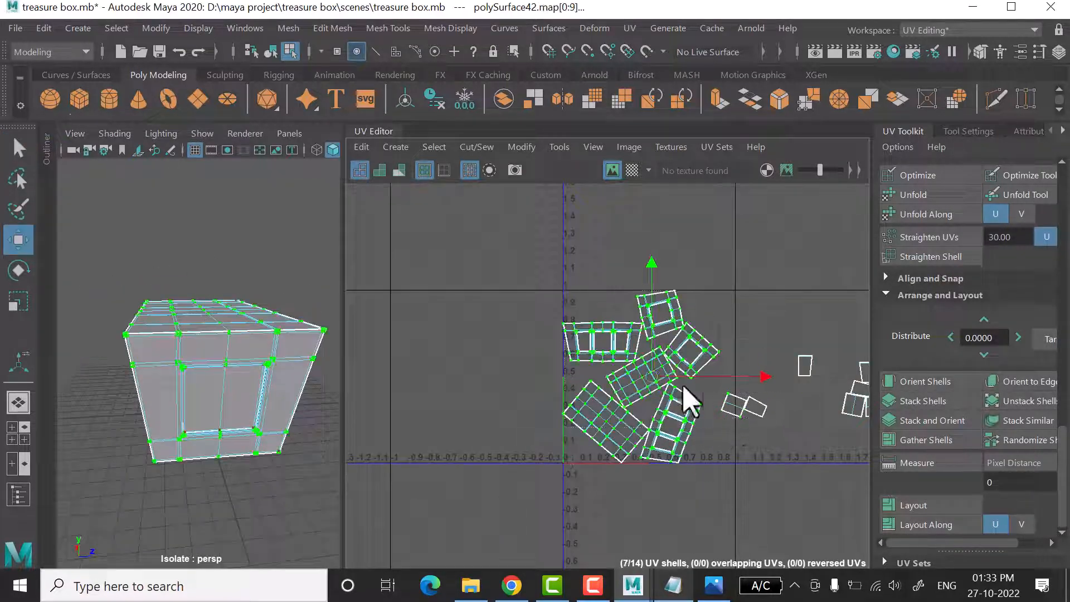
scroll(744, 369, "down", 3)
left_click_drag(673, 375, 496, 369)
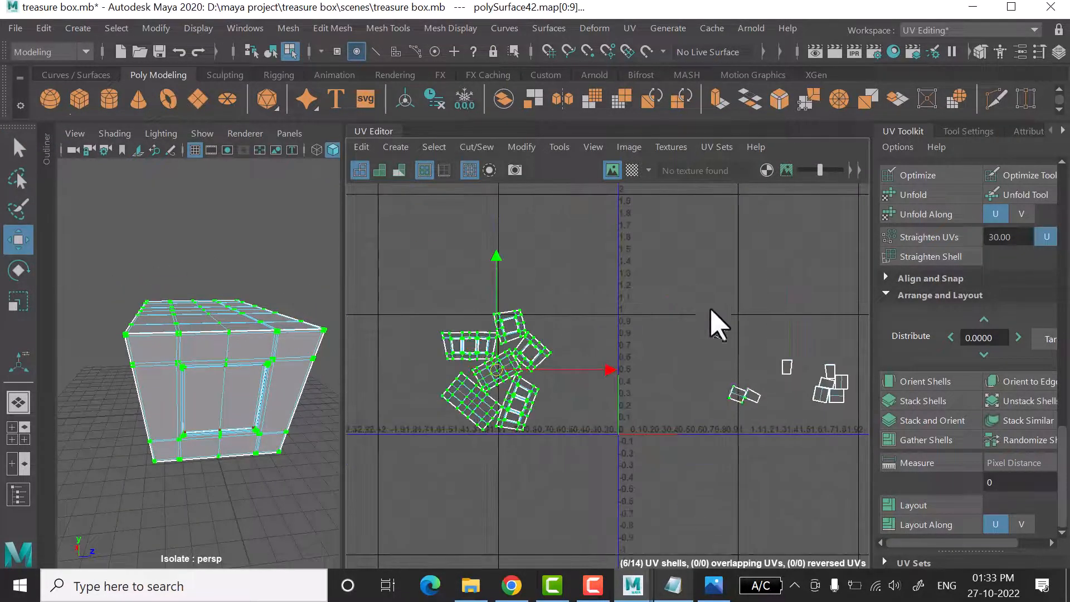
- Lay out the panel shells inside the 0–1 UV square and select a tapered shell for rotation
right_click_drag(766, 469, 797, 496)
scroll(669, 339, "up", 6)
left_click(606, 344)
key("e")
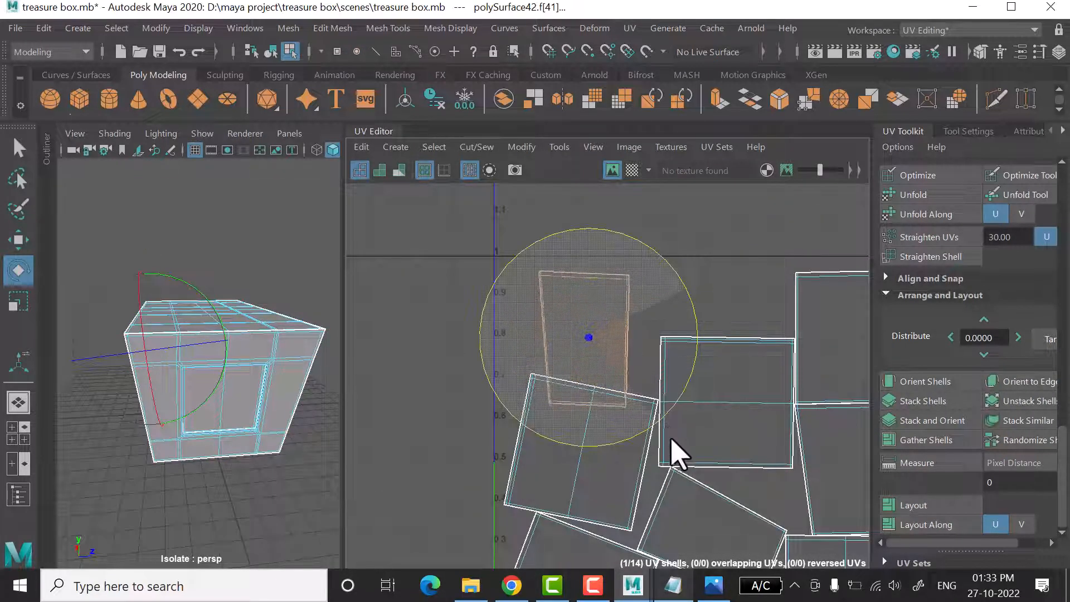
- Try sewing the panel shells along selected border edges
scroll(632, 280, "up", 6)
left_click(624, 265)
left_click(622, 270)
scroll(623, 270, "down", 6)
scroll(616, 424, "down", 4)
middle_click_drag(384, 423, 566, 437, "alt")
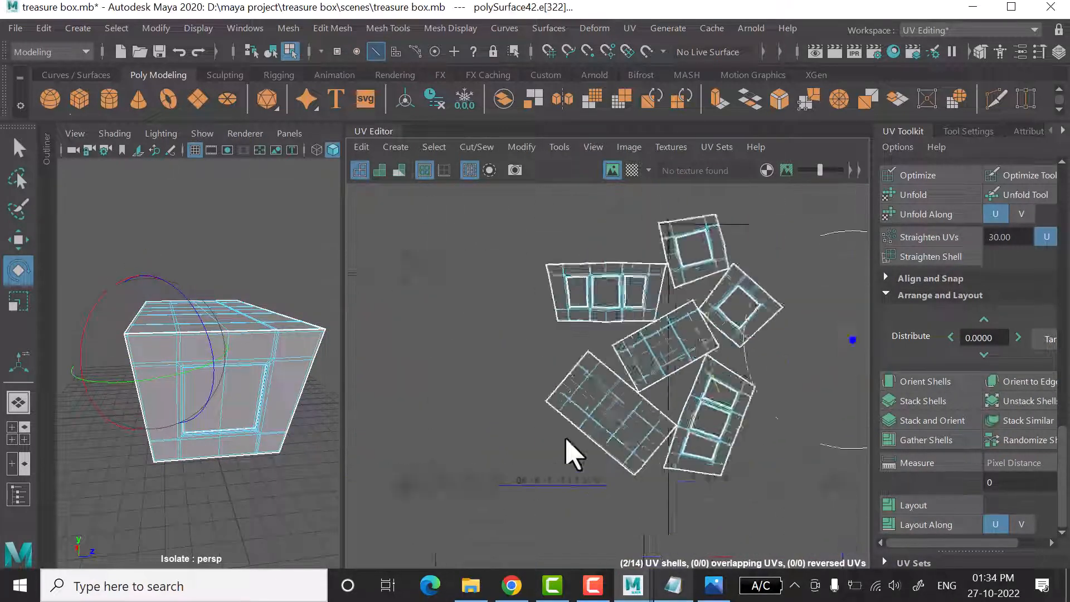
scroll(567, 437, "up", 2)
left_click_drag(167, 410, 282, 406, "alt")
key("f")
scroll(733, 351, "up", 4)
scroll(625, 425, "up", 3)
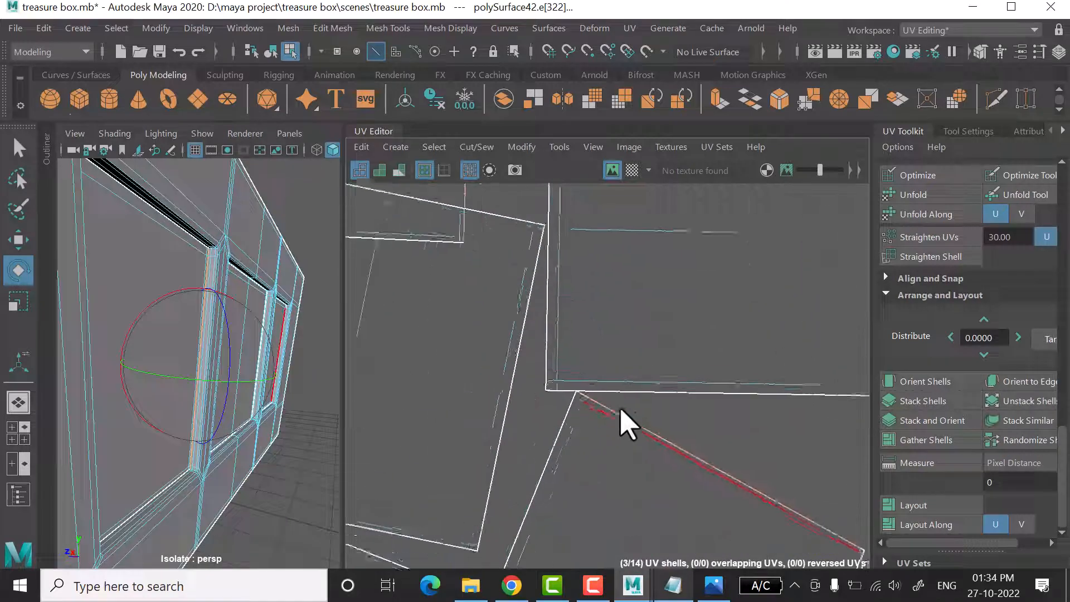
scroll(797, 471, "up", 3)
scroll(957, 290, "up", 5)
scroll(660, 385, "down", 8)
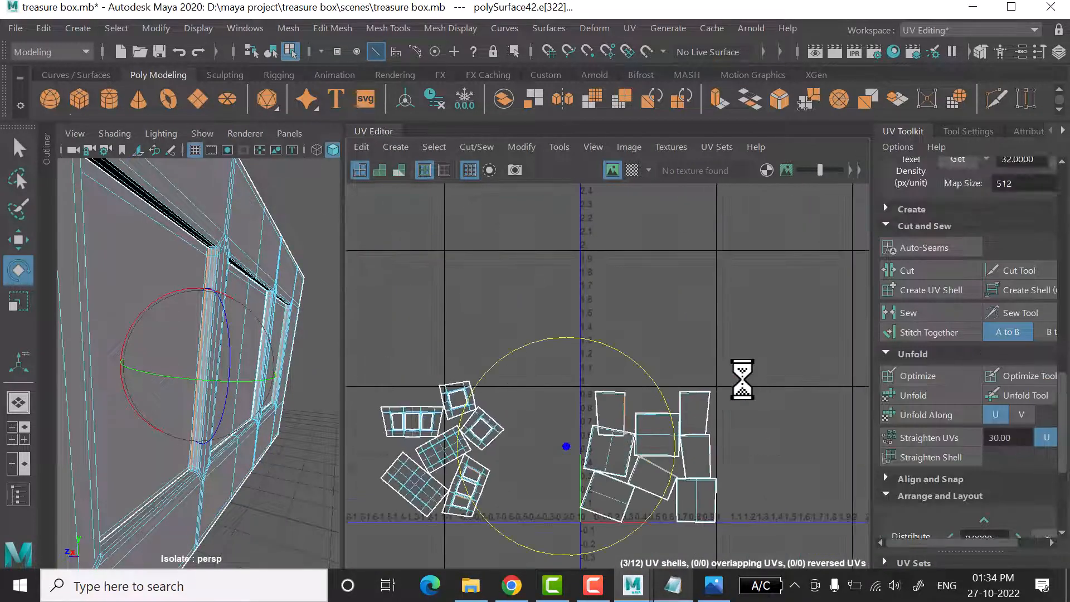
middle_click_drag(741, 377, 713, 315, "alt")
left_click(886, 313)
key("ctrl+z")
- Rotate a square panel shell upright and move it into the top row between the two tapered shells
scroll(654, 379, "up", 5)
left_click(595, 348)
left_click_drag(691, 358, 660, 463)
key("w")
left_click_drag(585, 348, 574, 283)
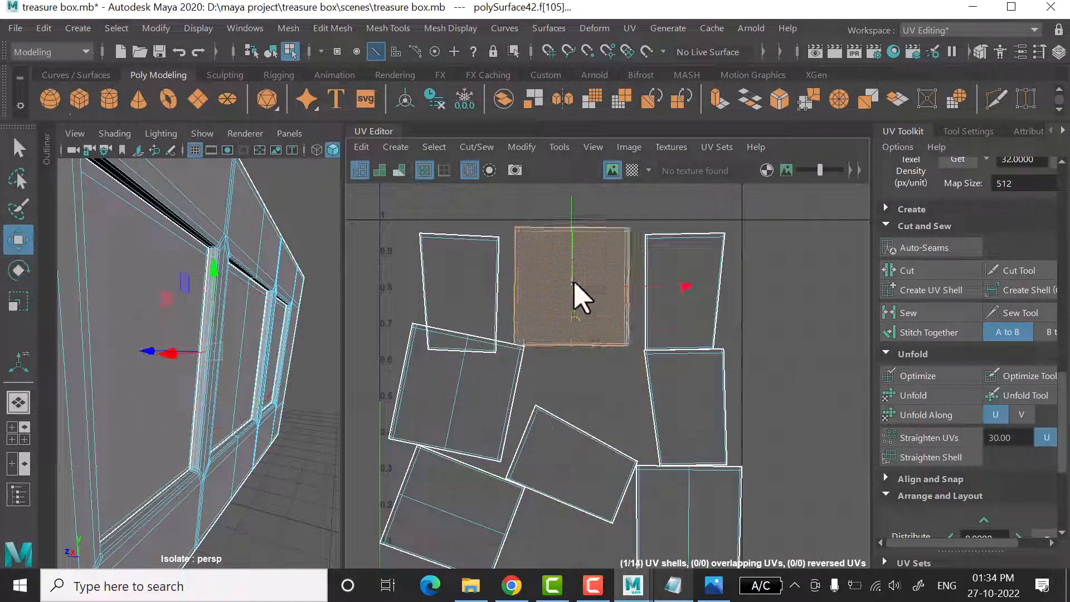
- Rotate the three remaining tilted panel shells upright
middle_click_drag(563, 357, 588, 304, "alt")
left_click(481, 339)
key("e")
left_click_drag(587, 325, 580, 306)
left_click(478, 461)
left_click_drag(686, 358, 679, 477)
left_click(712, 384)
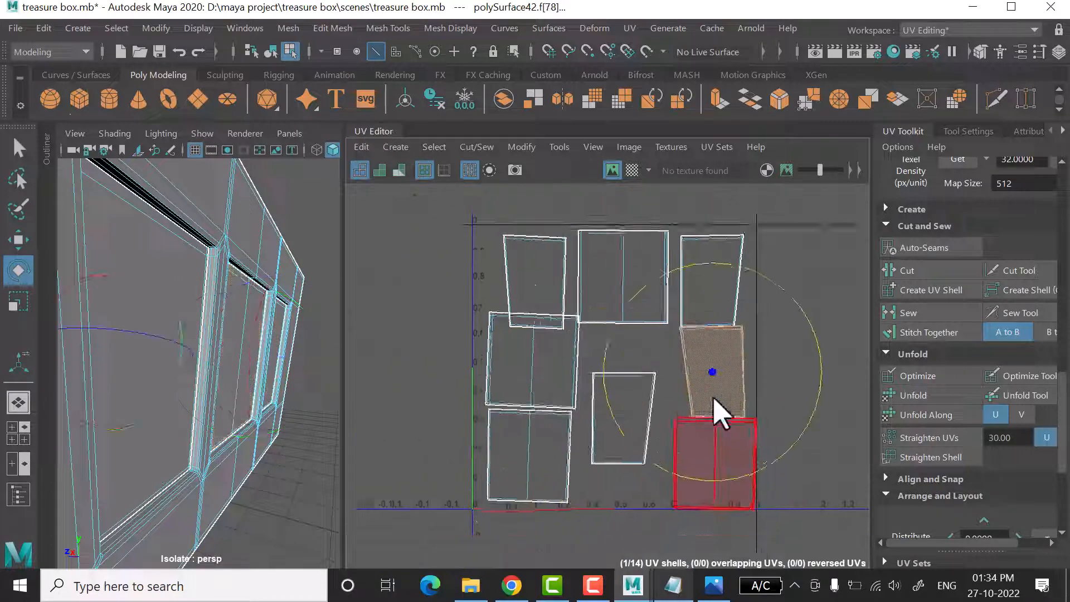
- Try scaling and repositioning the panel shells within the 0–1 UV square
middle_click_drag(469, 312, 663, 290, "alt")
left_click_drag(604, 267, 415, 468)
key("r")
left_click_drag(513, 363, 719, 449)
key("w")
scroll(608, 407, "up", 5)
key("r")
left_click_drag(490, 412, 574, 443)
left_click(628, 492)
scroll(631, 473, "down", 6)
key("w")
- Scale the tapered panel shell at the start of the top row and move it up off the shell beneath
left_click(670, 446)
left_click(574, 383)
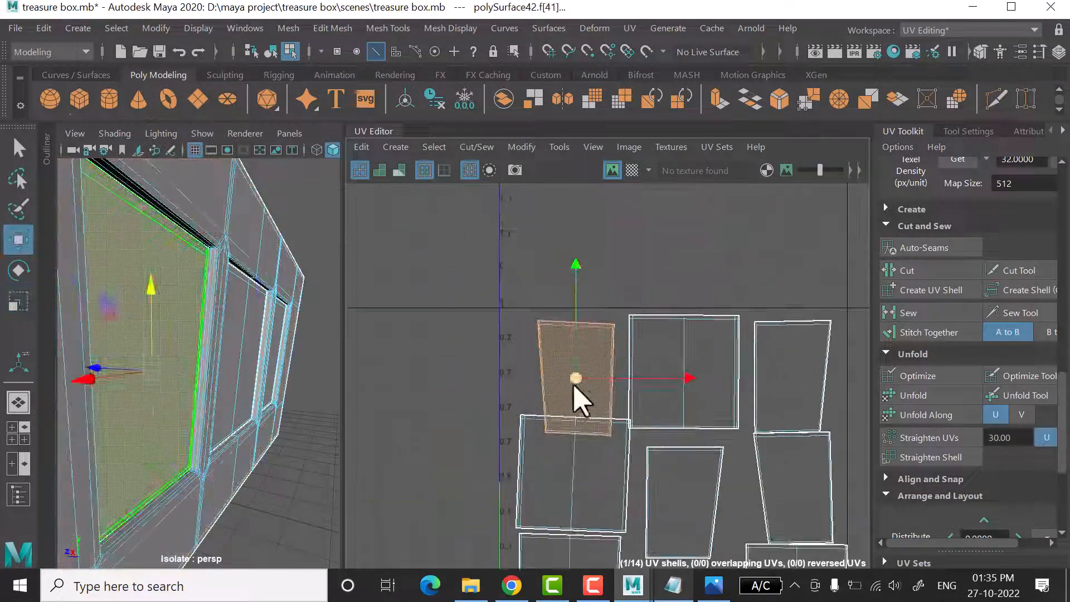
key("r")
left_click_drag(576, 378, 557, 384)
key("w")
left_click_drag(576, 377, 573, 361)
left_click(454, 362)
- Leave the chest body's isolated view, return to object selection, and isolate the next chest part
scroll(502, 357, "down", 5)
left_click_drag(312, 413, 201, 399, "alt")
key("ctrl+1")
scroll(168, 376, "up", 5)
scroll(167, 377, "down", 5)
left_click(191, 337)
left_click(270, 52)
left_click(212, 345)
key("ctrl+1")
- Create new UVs for the isolated part and switch back to the Select tool
scroll(284, 423, "up", 5)
scroll(284, 422, "down", 5)
left_click(396, 147)
left_click(419, 214)
scroll(191, 386, "up", 4)
key("q")
- Show the whole chest again and select the next part on its front
left_click_drag(233, 295, 220, 411, "alt")
key("ctrl+1")
scroll(213, 373, "down", 5)
scroll(214, 375, "up", 4)
left_click(217, 378)
scroll(217, 378, "down", 5)
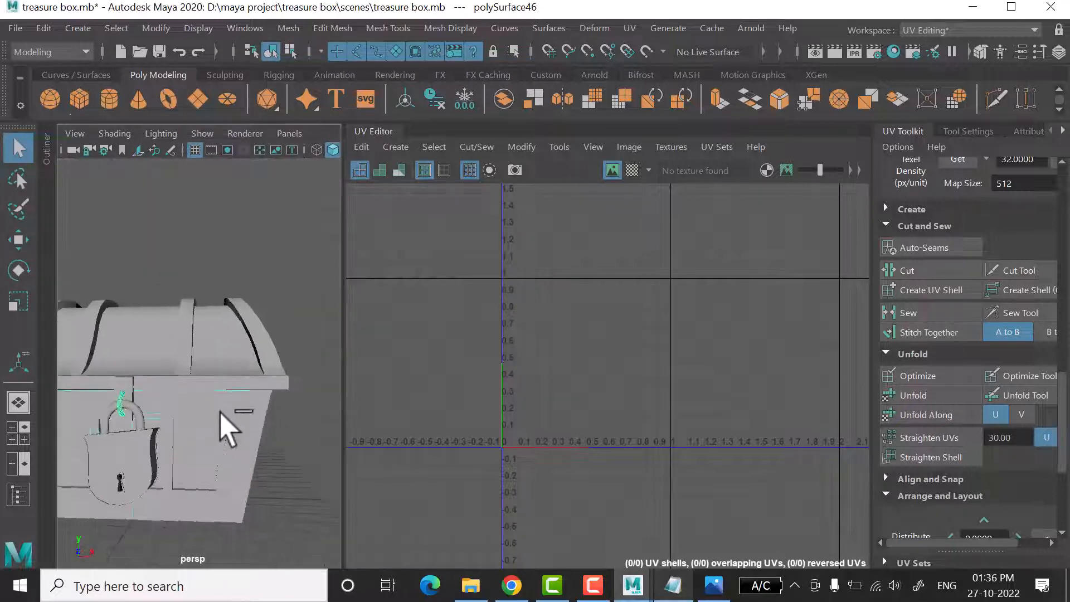
- Select the chest's lower body to bring up its UV shells and widen the perspective view beside the UV Editor
left_click(245, 339)
left_click(301, 339)
left_click_drag(301, 340, 272, 366, "alt")
scroll(245, 340, "up", 3)
key("space")
scroll(222, 325, "down", 5)
left_click(268, 282)
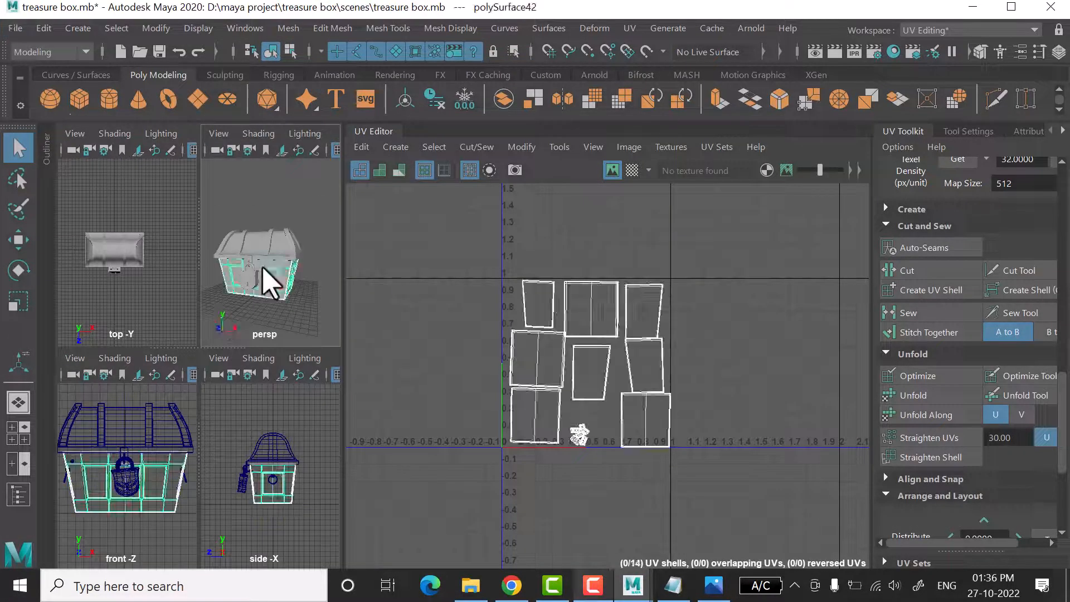
key("space")
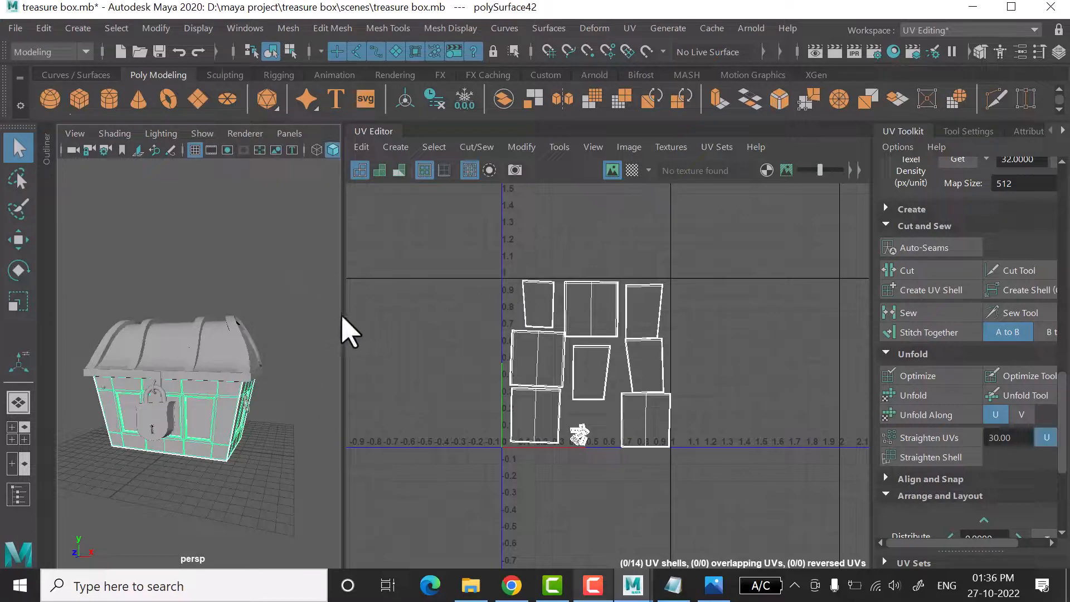
left_click_drag(343, 328, 621, 360)
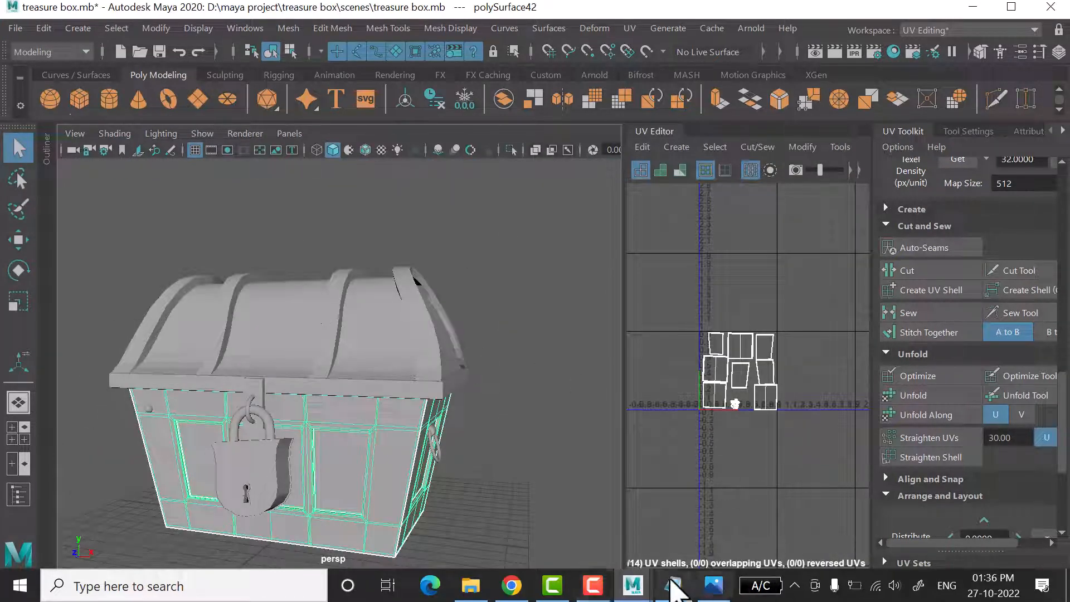
- Inspect the UVs of the chest lid and the side ring handle, clear the selection, and look over the chest's front and sides
left_click(712, 586)
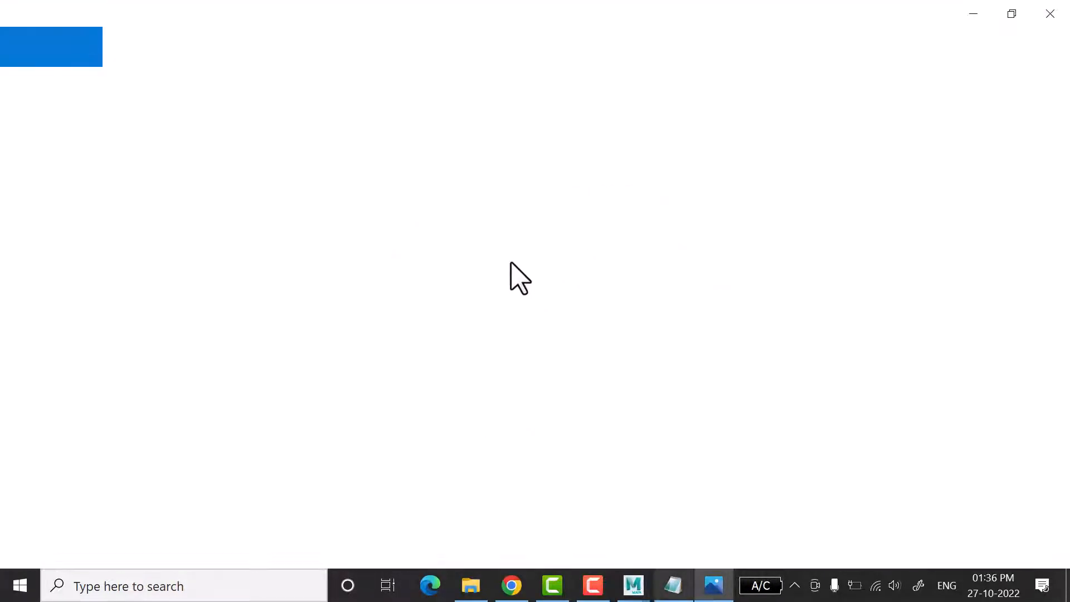
left_click(973, 14)
left_click_drag(432, 334, 417, 363, "alt")
left_click(373, 366)
scroll(437, 365, "up", 2)
left_click_drag(500, 344, 452, 331, "alt")
mouse_move(448, 411)
left_mouse_down("alt")
mouse_move(415, 361)
mouse_move(442, 408)
left_mouse_up("alt")
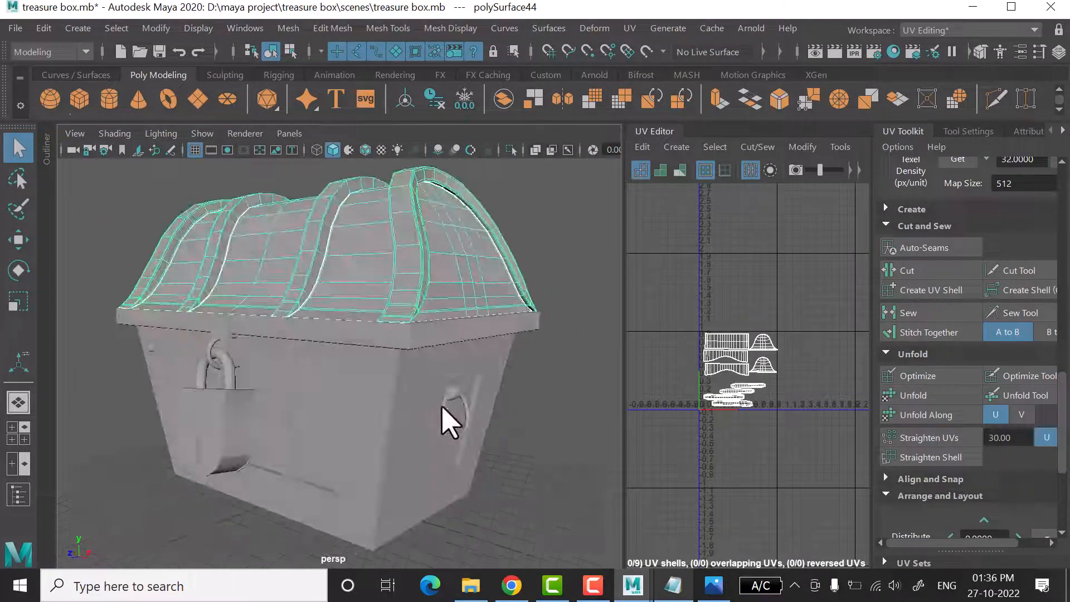
left_click(436, 333)
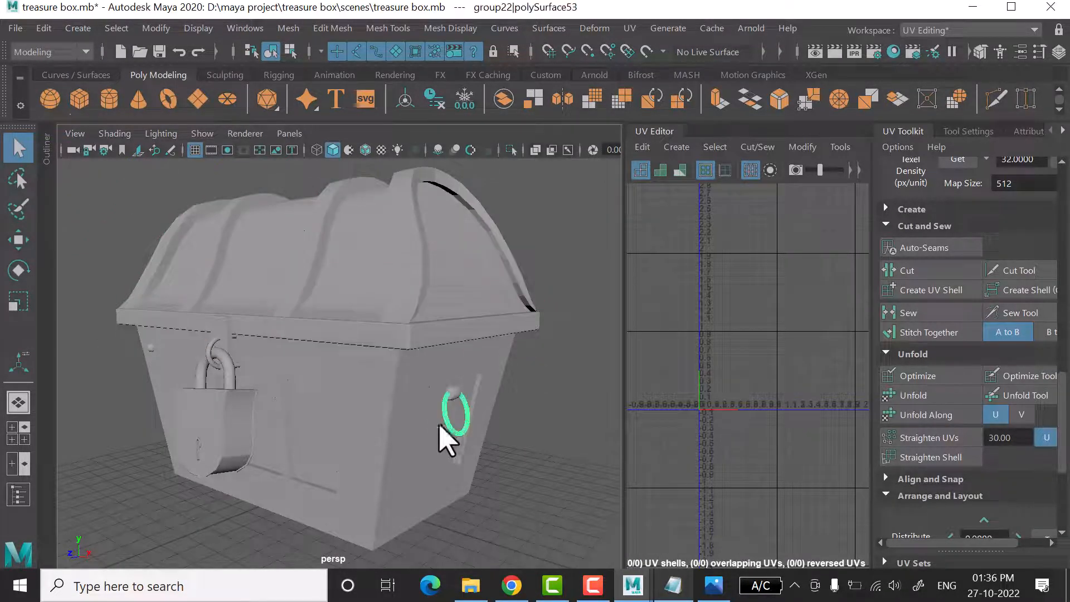
left_click(411, 439)
left_click(523, 426)
left_click_drag(319, 427, 220, 354, "alt")
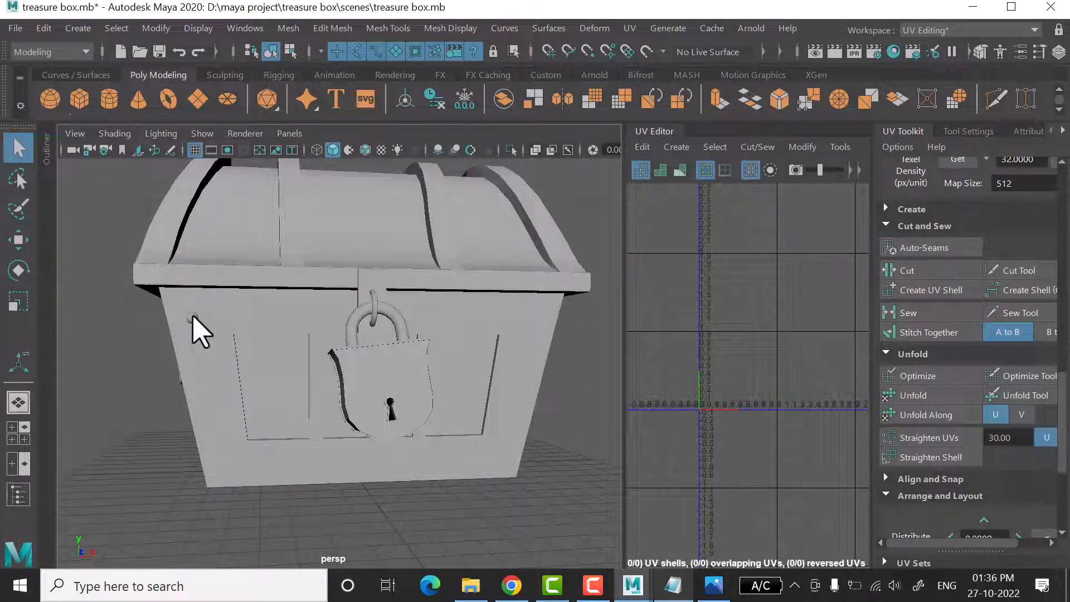
left_click_drag(167, 446, 268, 403, "alt")
- Switch the workspace from UV Editing to Modeling - Standard and bring the whole chest into view
left_click(966, 30)
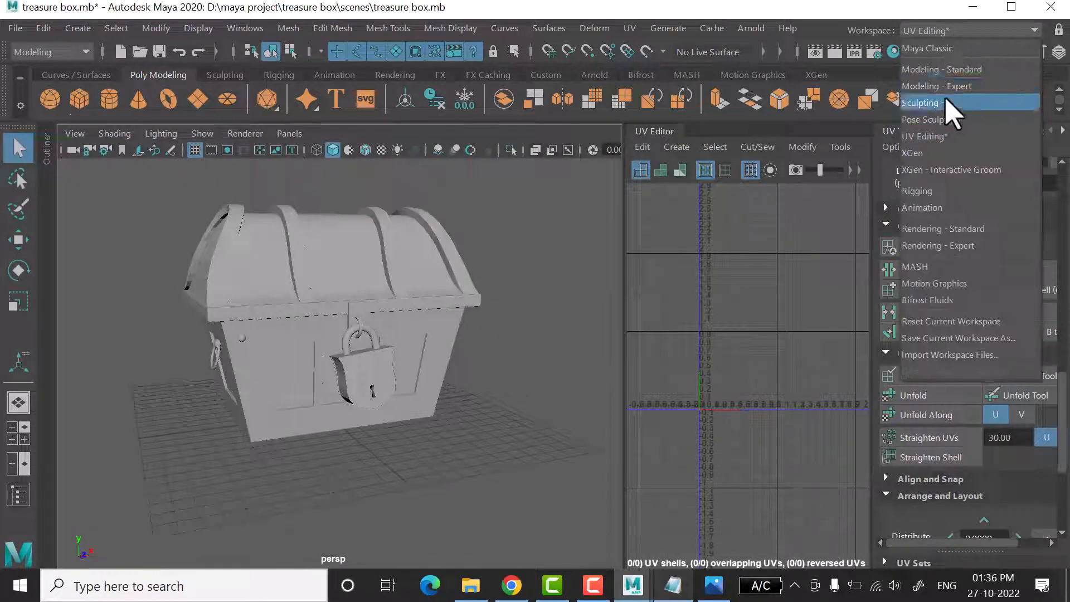
left_click(963, 72)
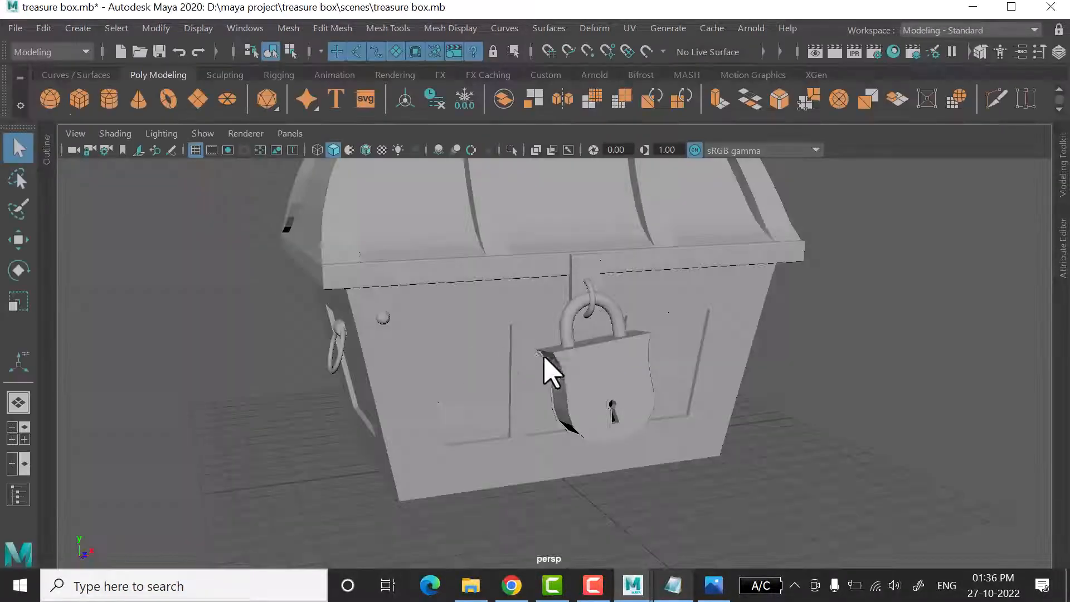
left_click_drag(546, 363, 602, 485, "alt")
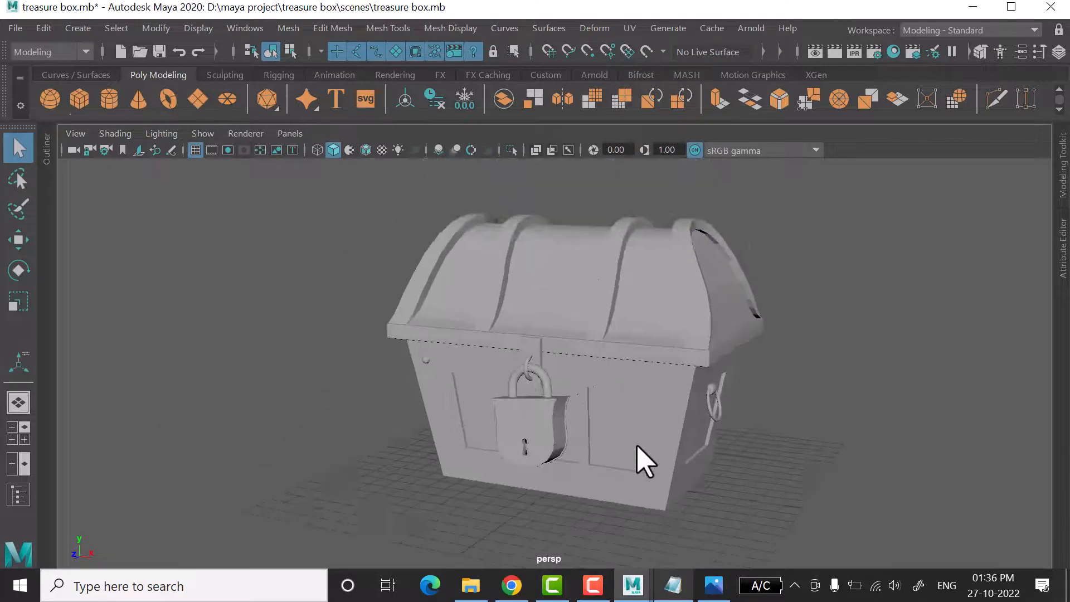